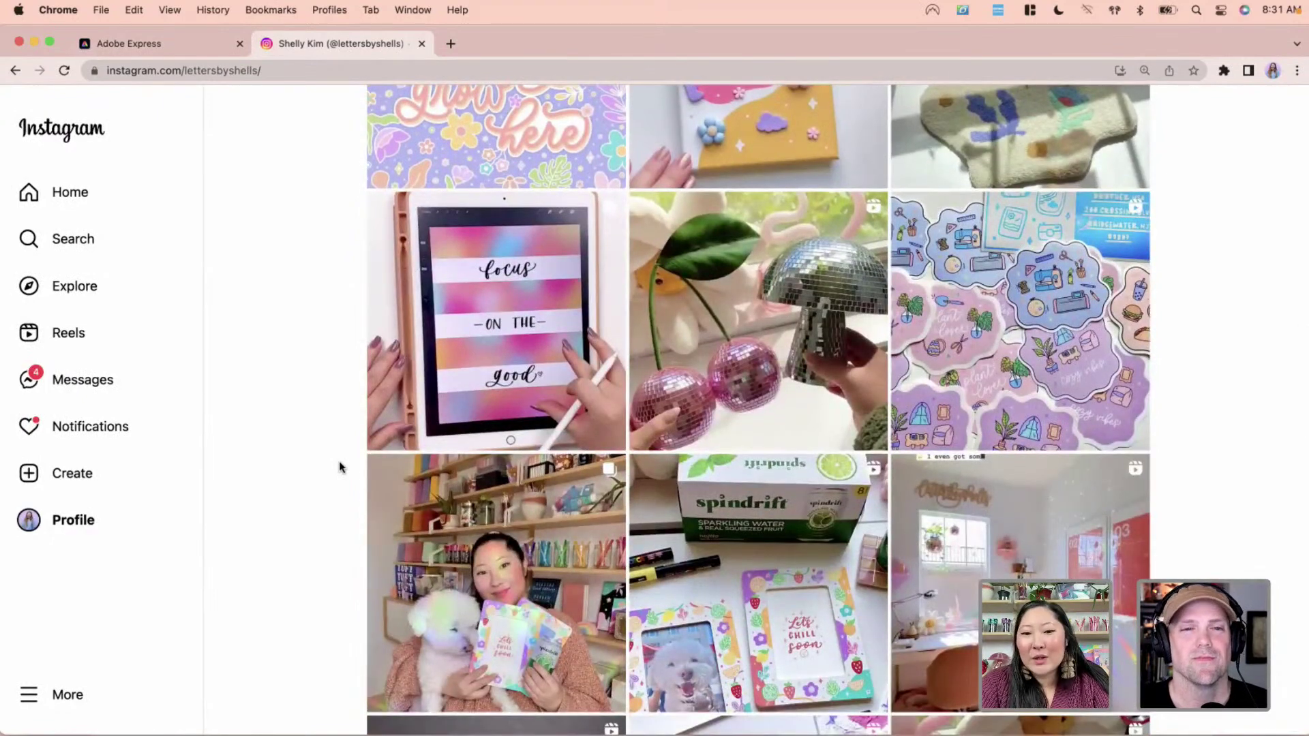
# Browse the artist's Instagram profile, looking over the grid of lettering and illustration posts and the profile header
pyautogui.scroll(-3, 339, 465)
pyautogui.scroll(-6, 341, 466)
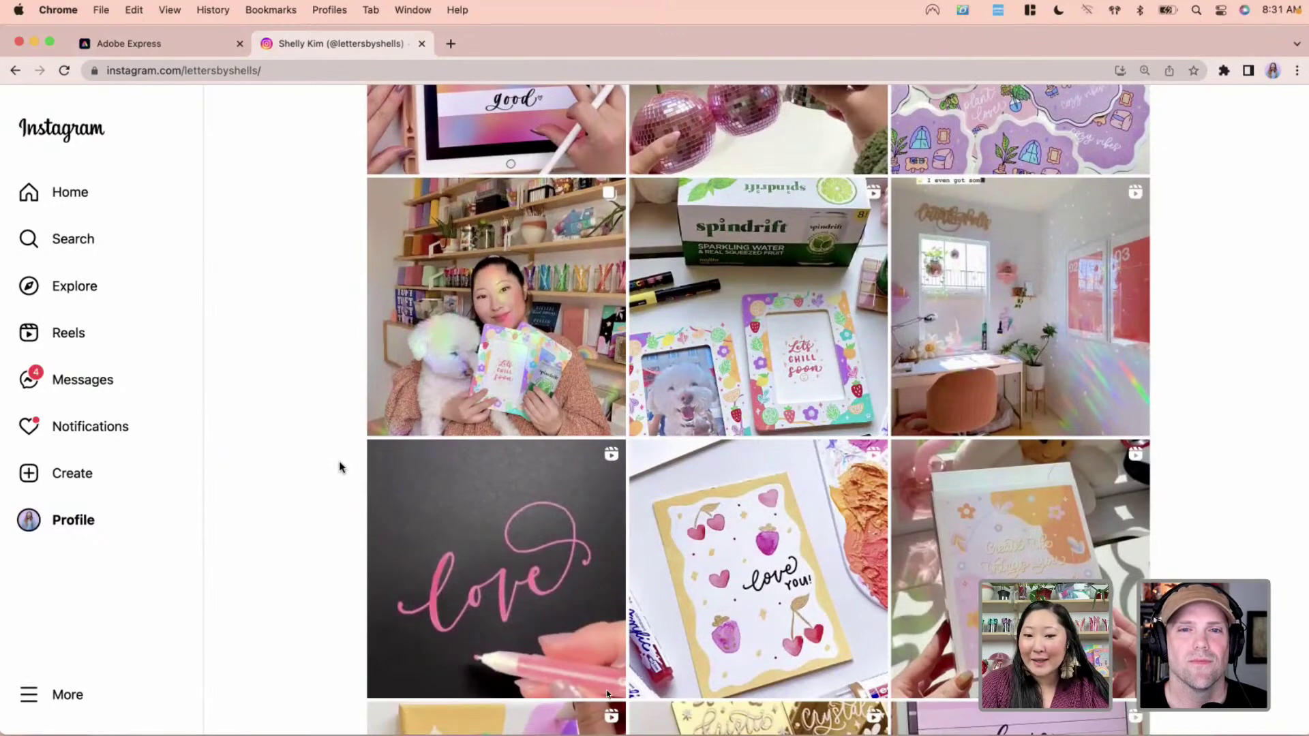
pyautogui.scroll(-10, 341, 467)
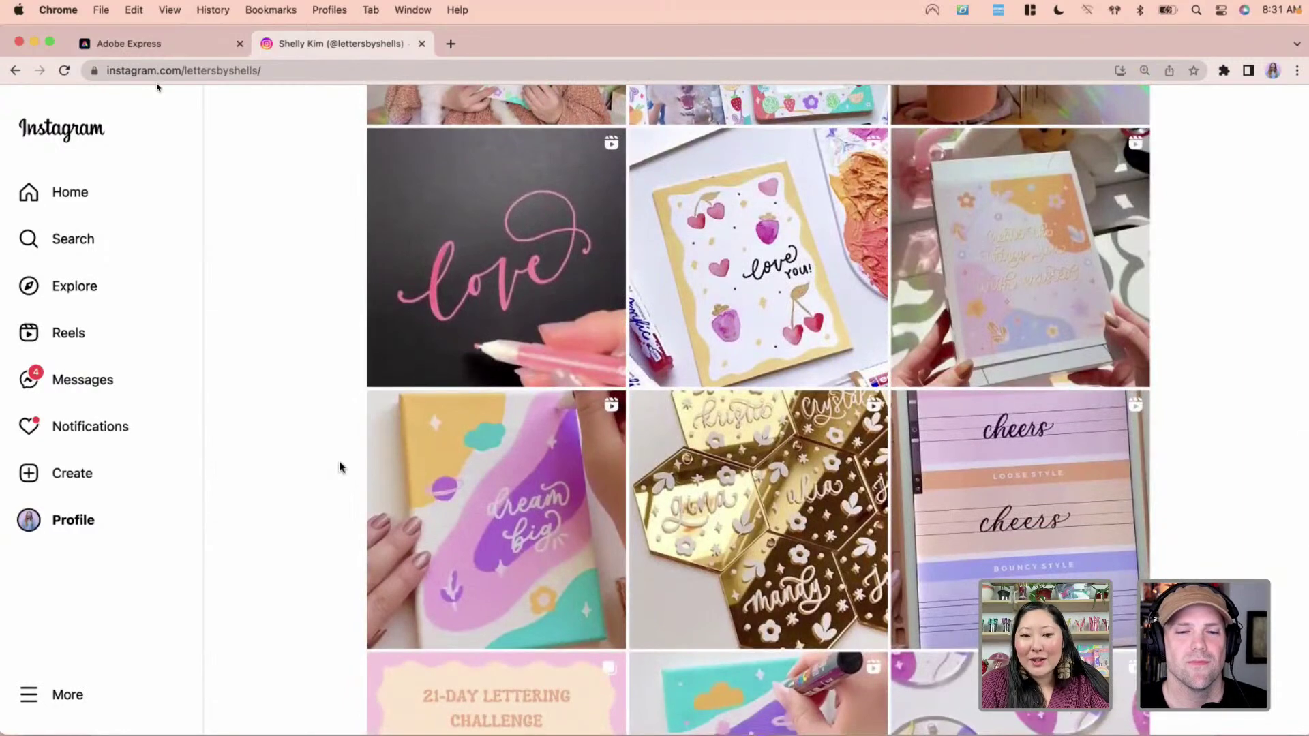
pyautogui.scroll(-10, 340, 466)
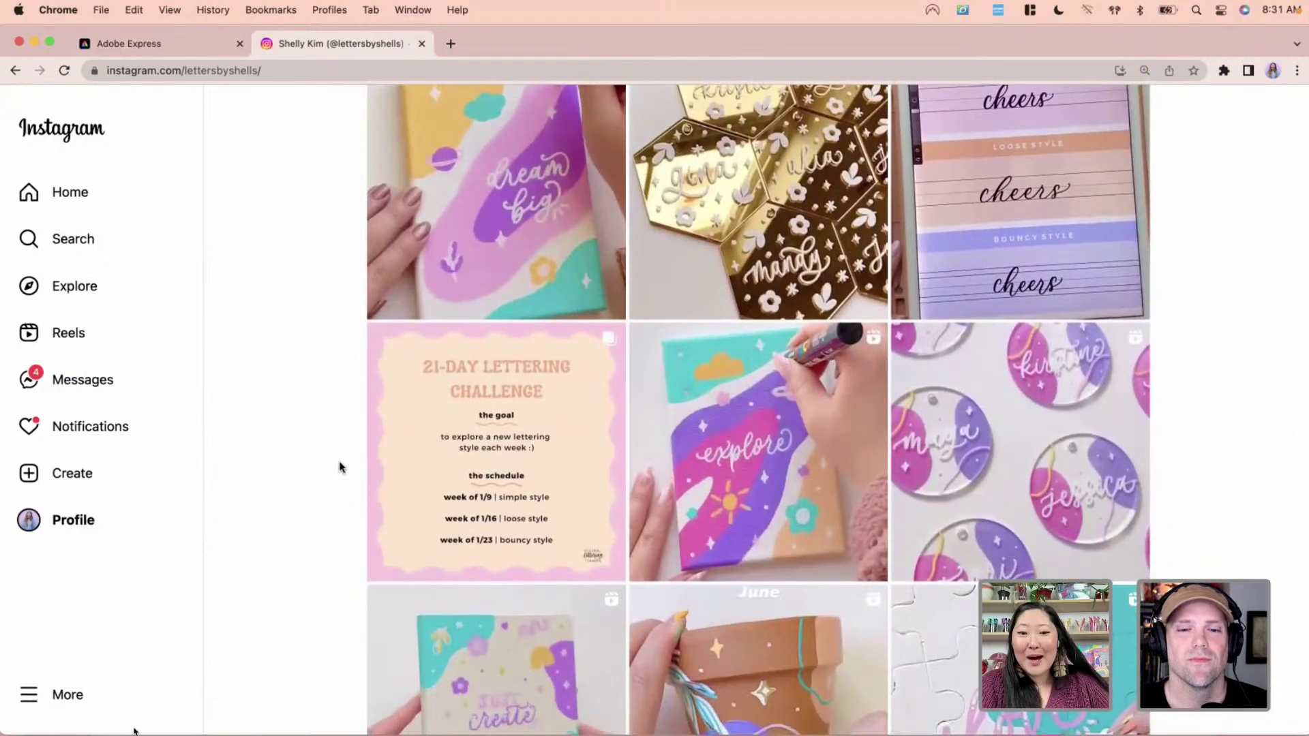
pyautogui.scroll(-7, 339, 467)
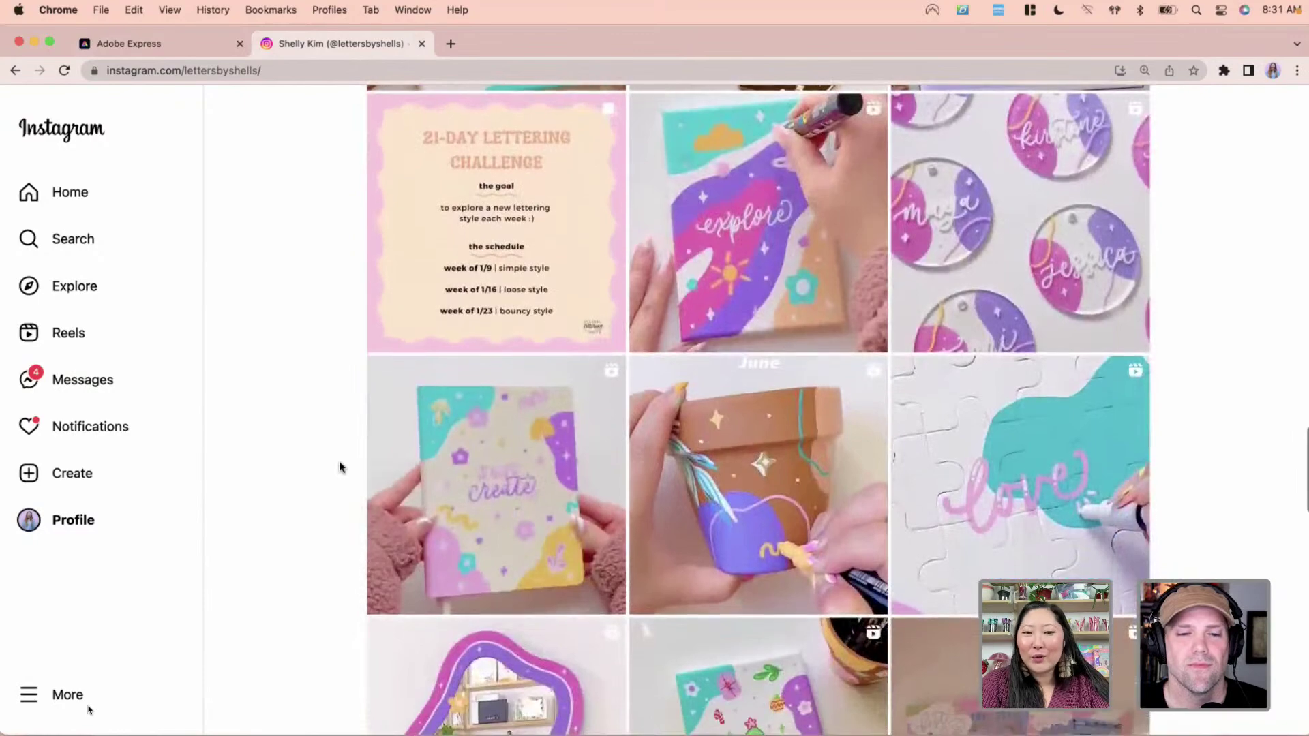
pyautogui.scroll(-6, 340, 467)
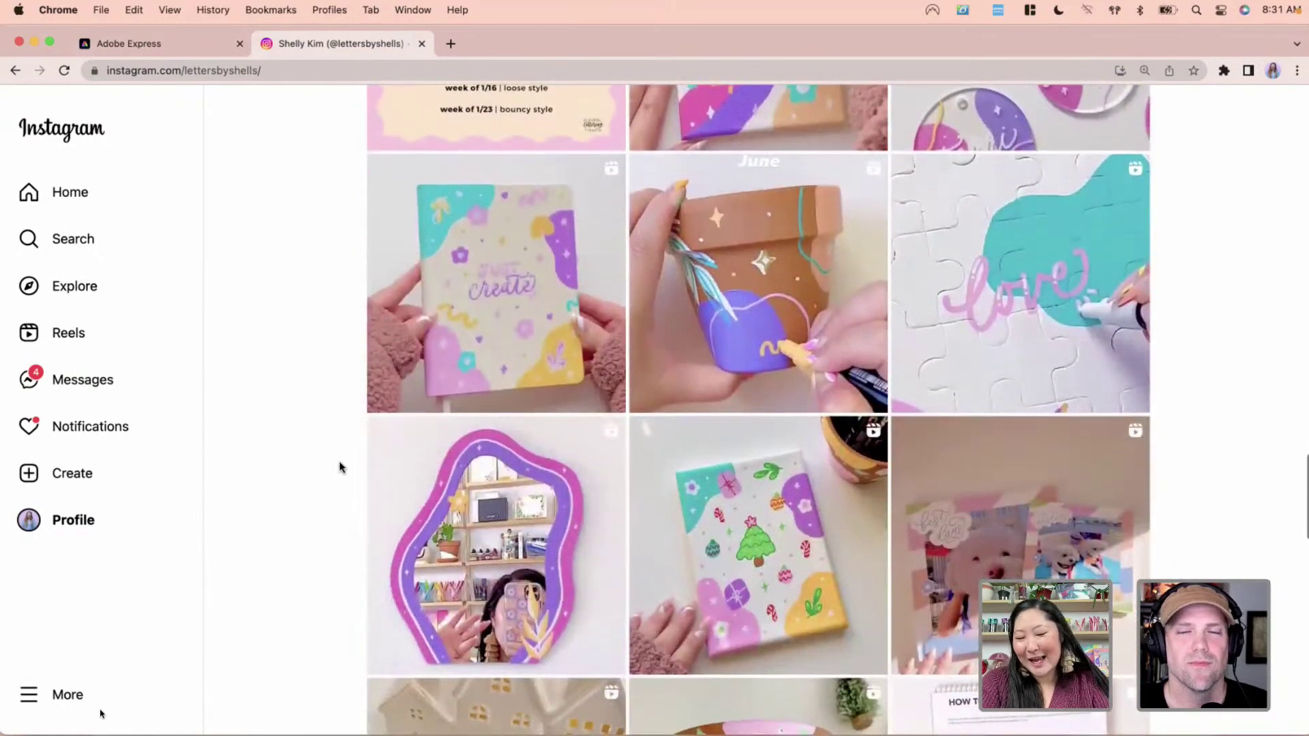
pyautogui.scroll(-7, 340, 466)
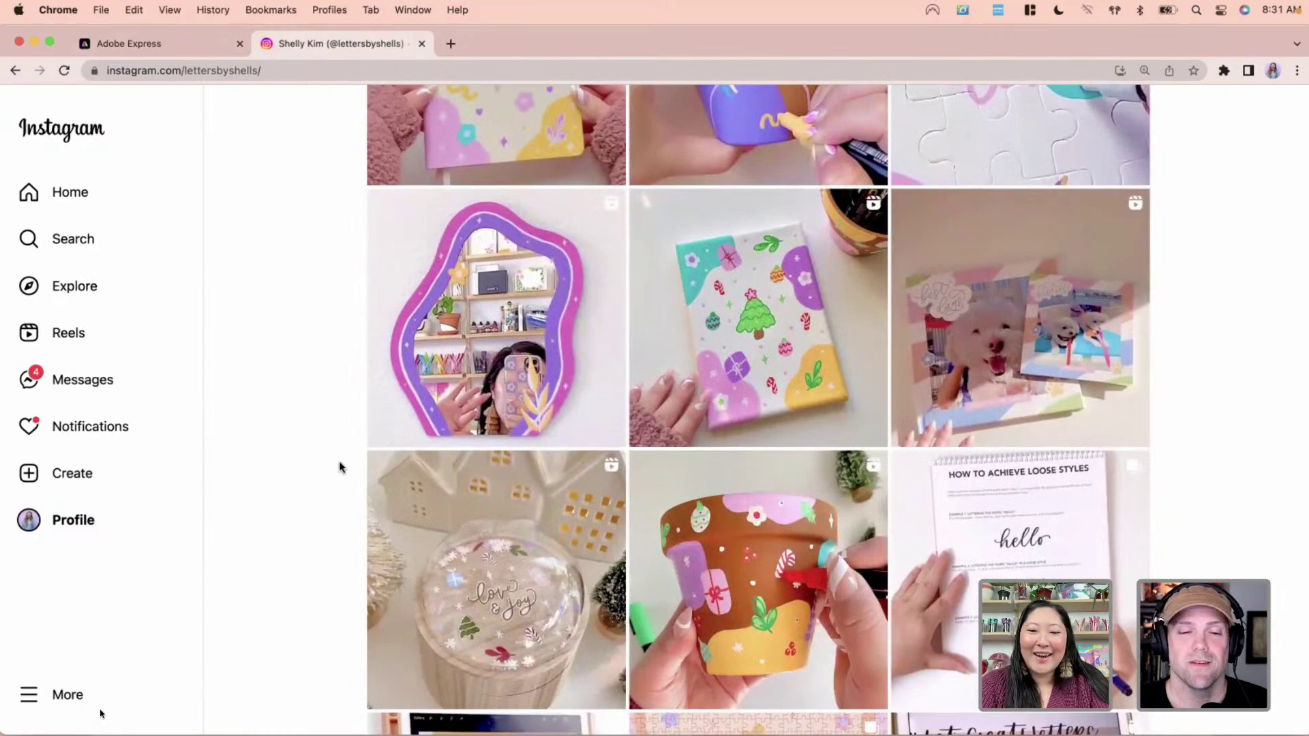
pyautogui.scroll(19, 339, 467)
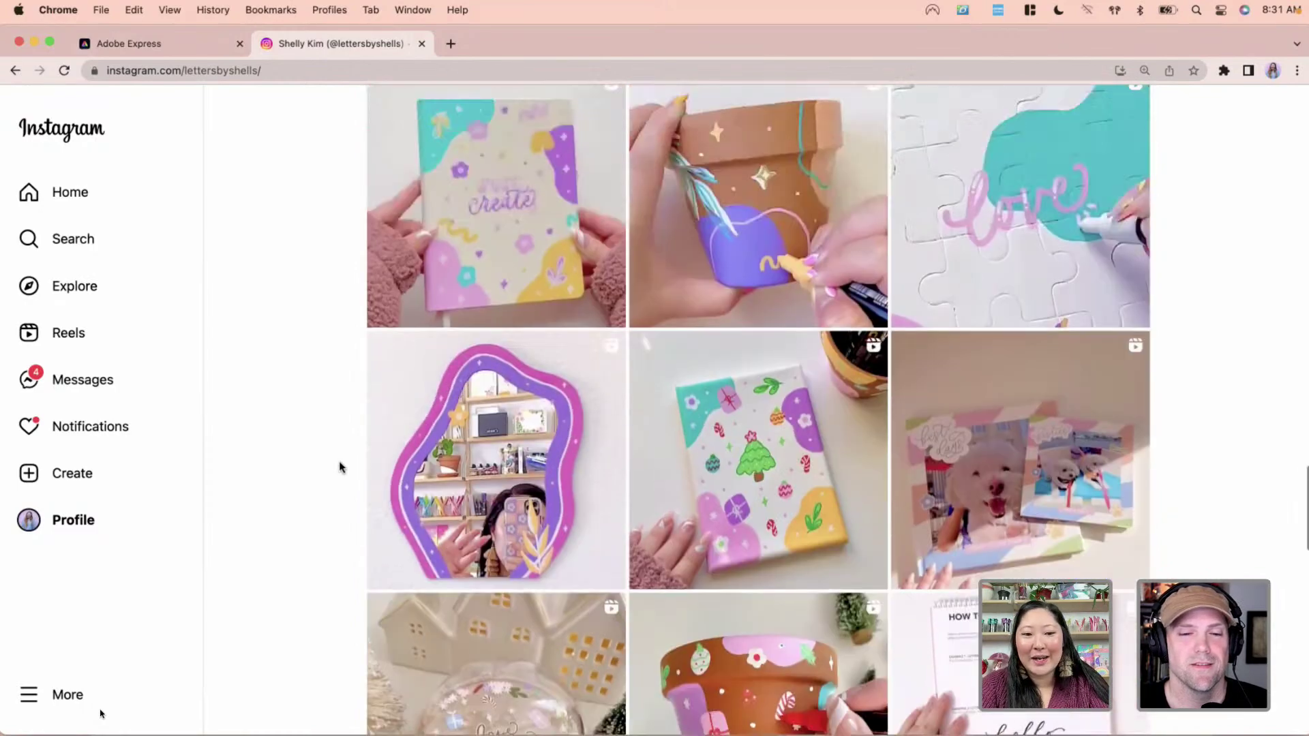
pyautogui.scroll(13, 340, 467)
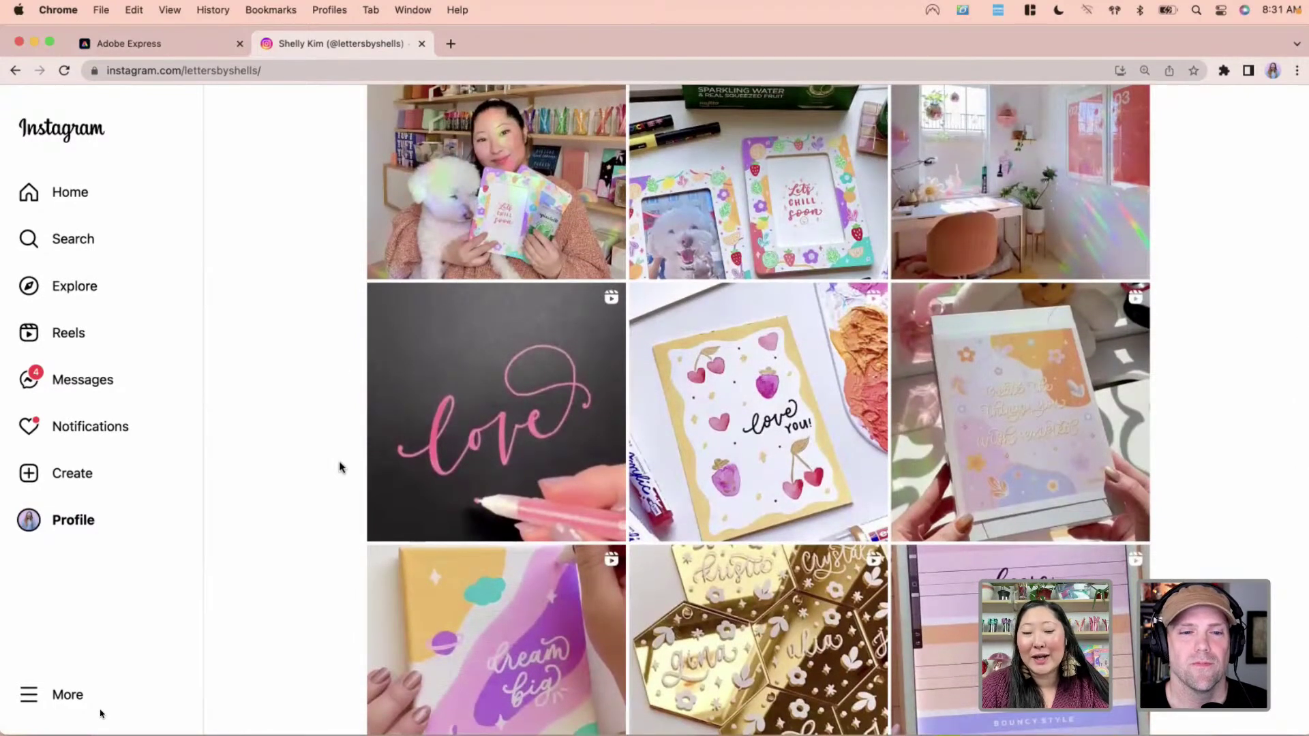
pyautogui.scroll(13, 340, 467)
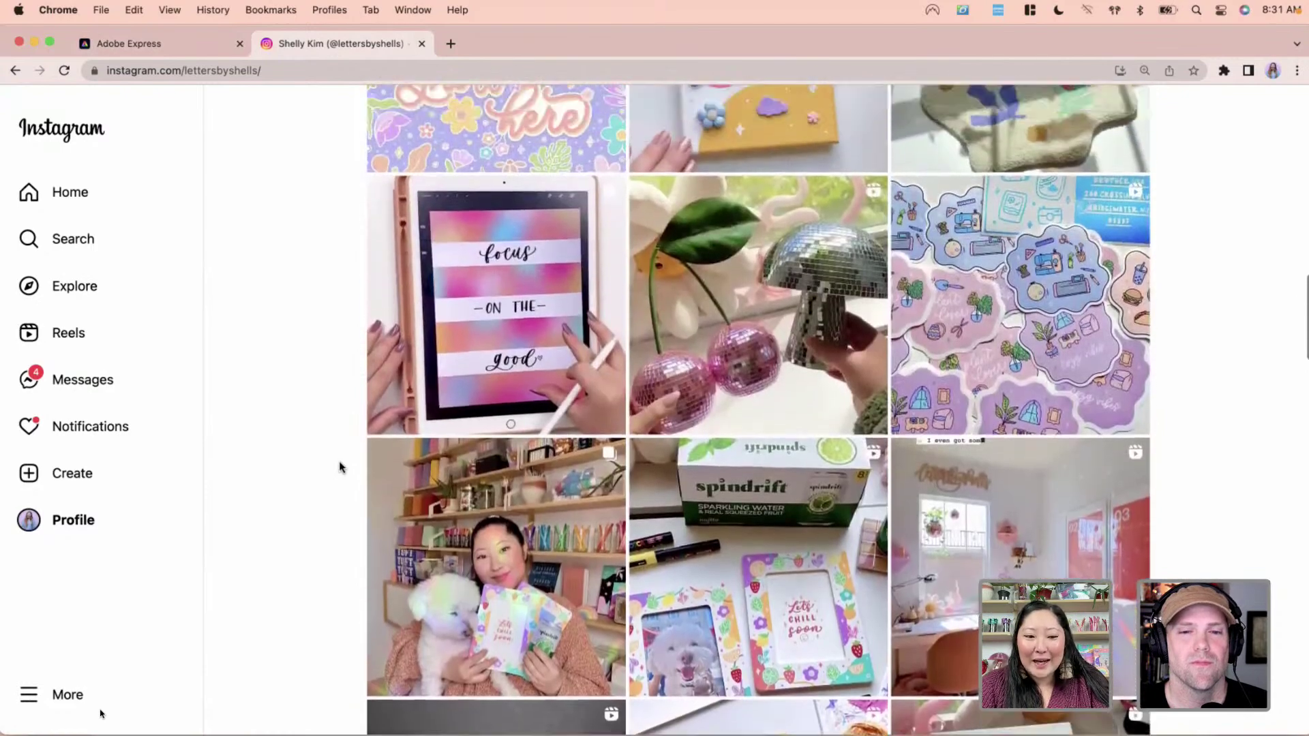
pyautogui.scroll(9, 339, 463)
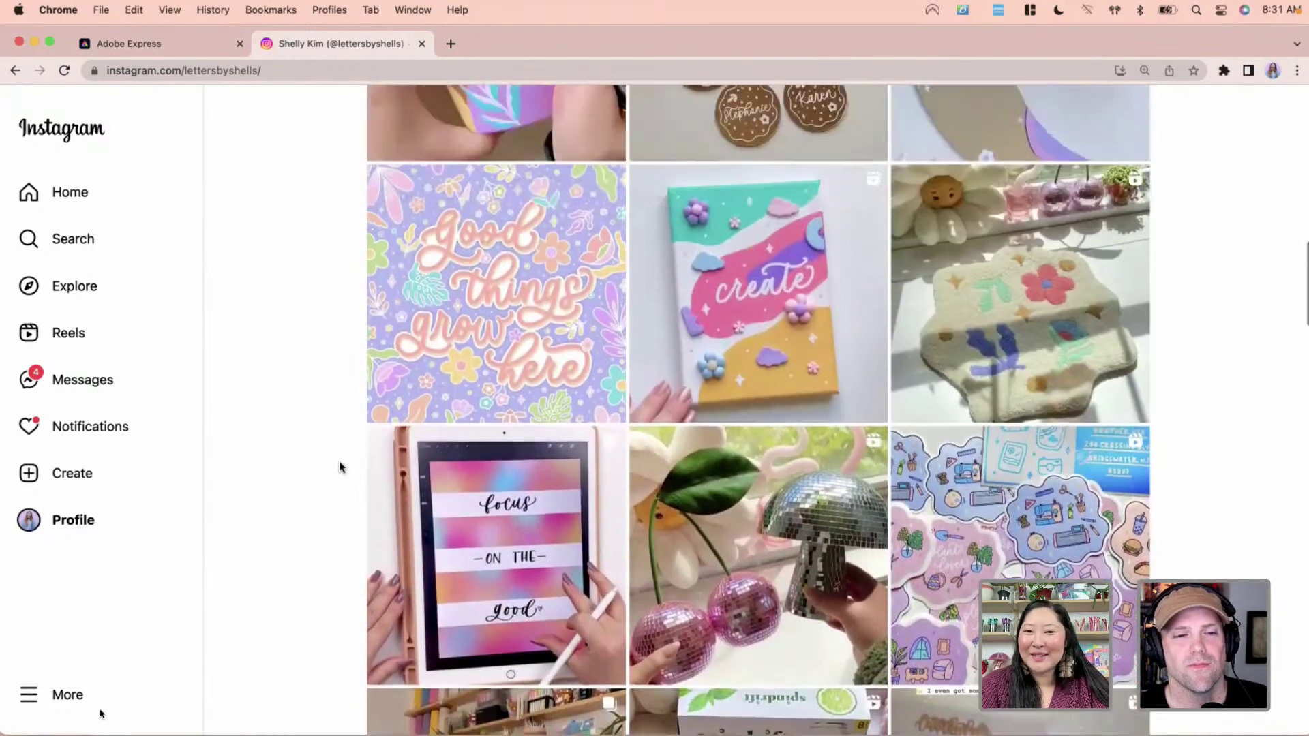
pyautogui.scroll(10, 340, 463)
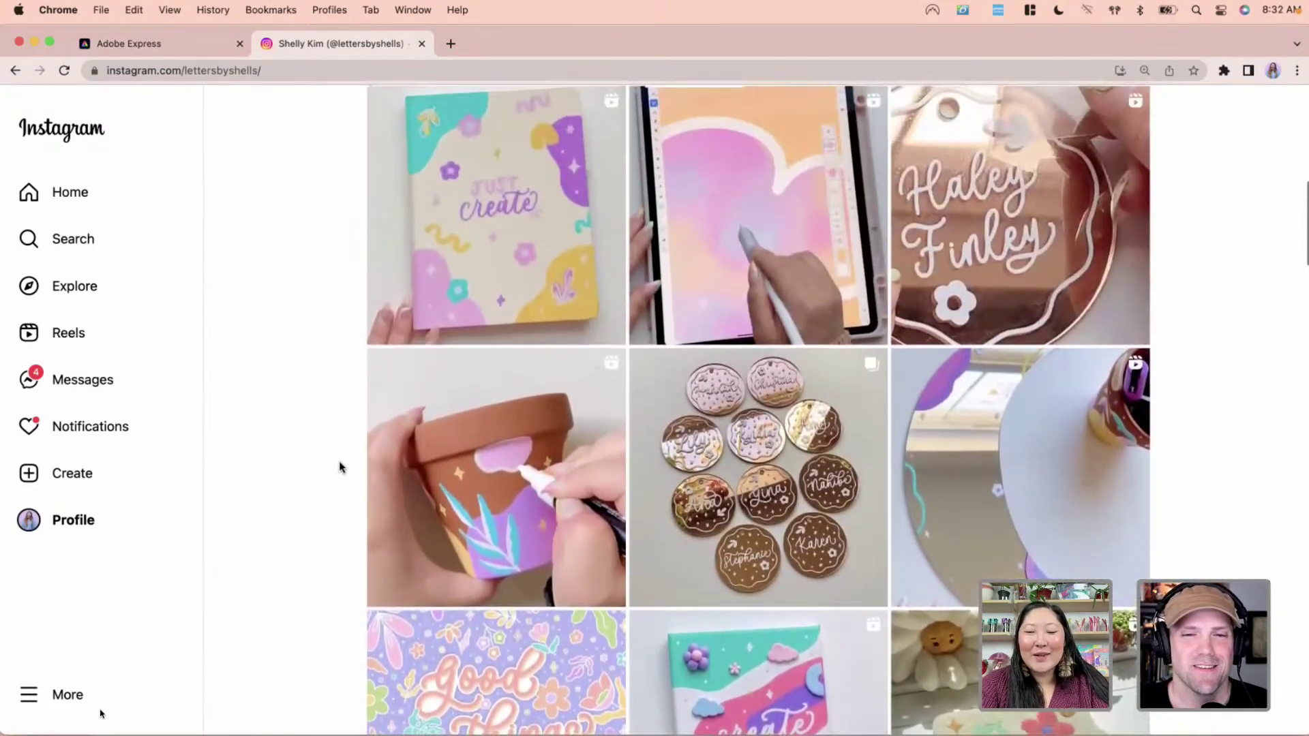
pyautogui.scroll(2, 339, 466)
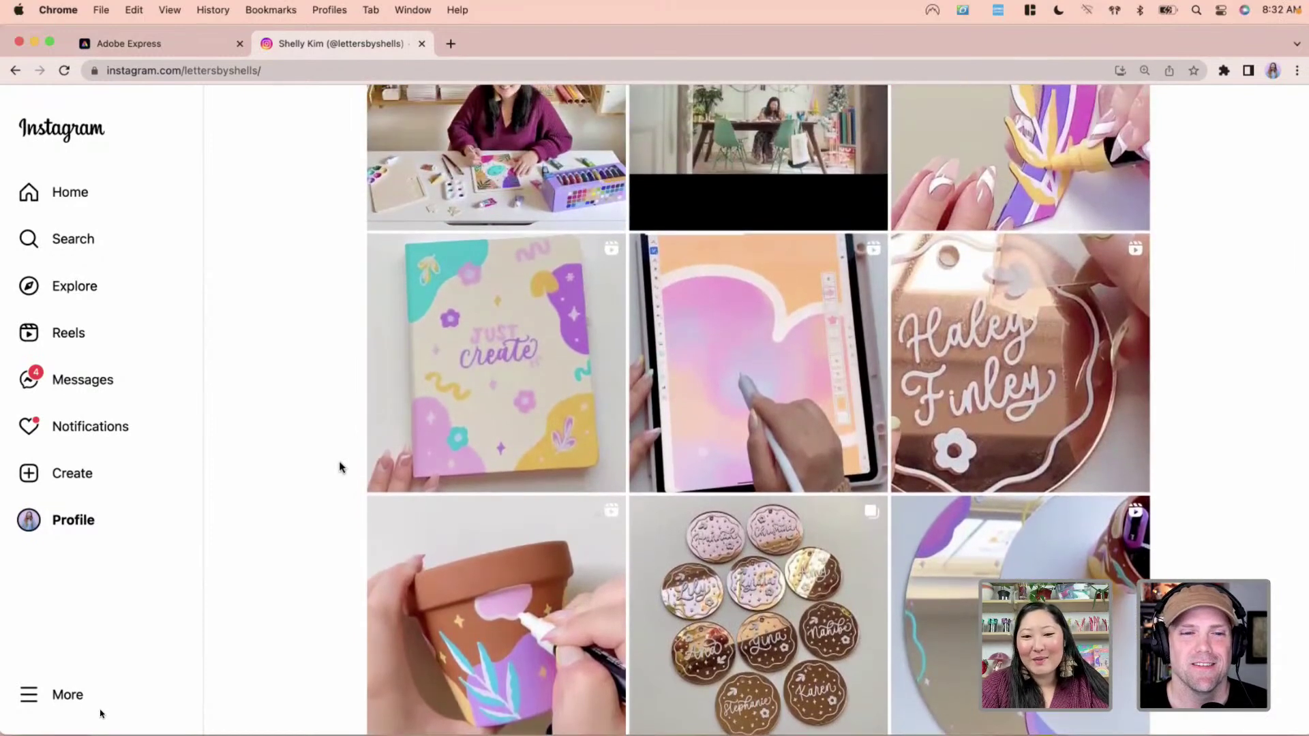
pyautogui.scroll(3, 341, 467)
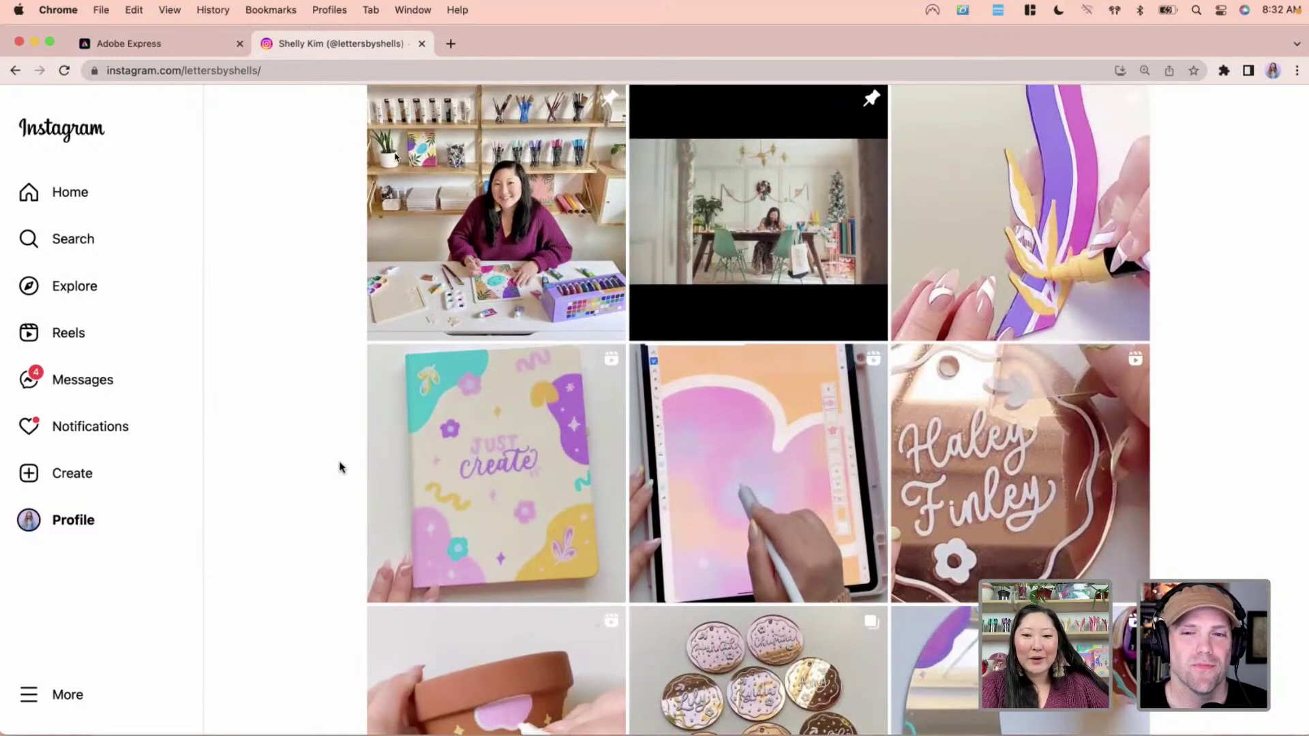
pyautogui.scroll(5, 339, 467)
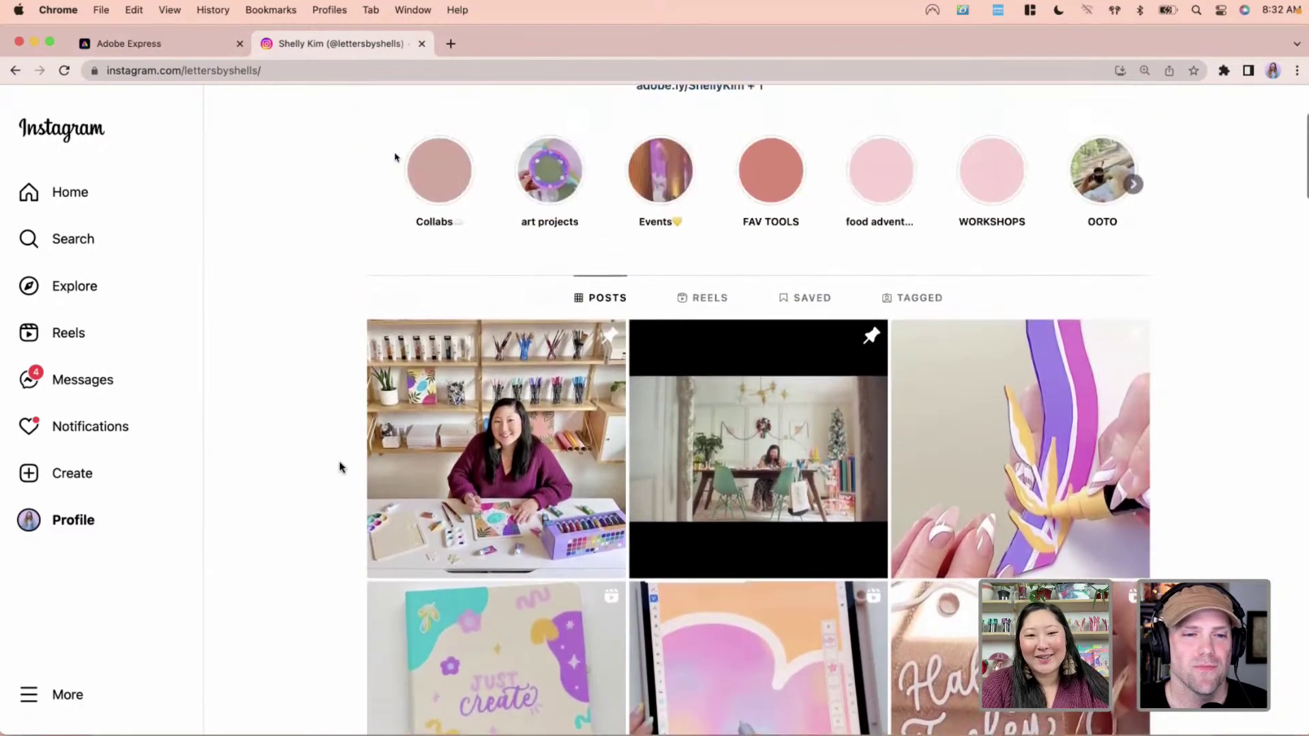
pyautogui.scroll(4, 339, 463)
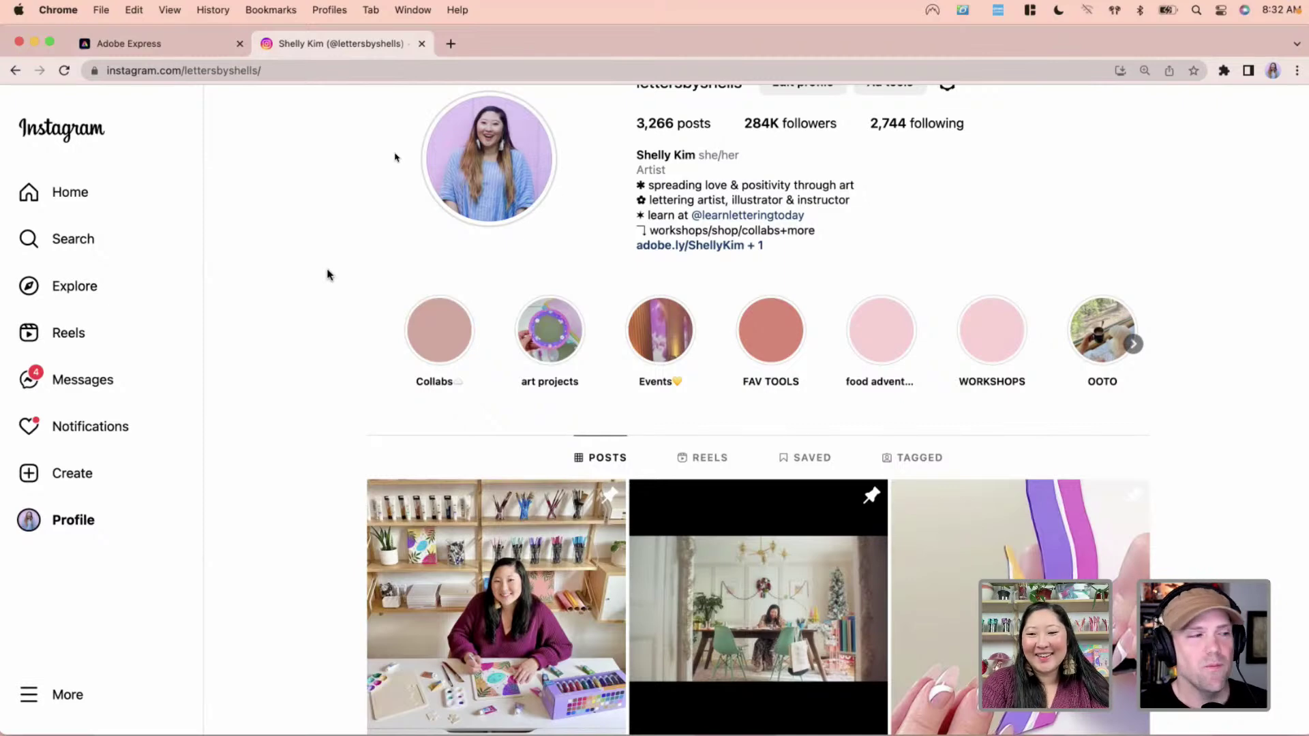
pyautogui.scroll(-4, 328, 274)
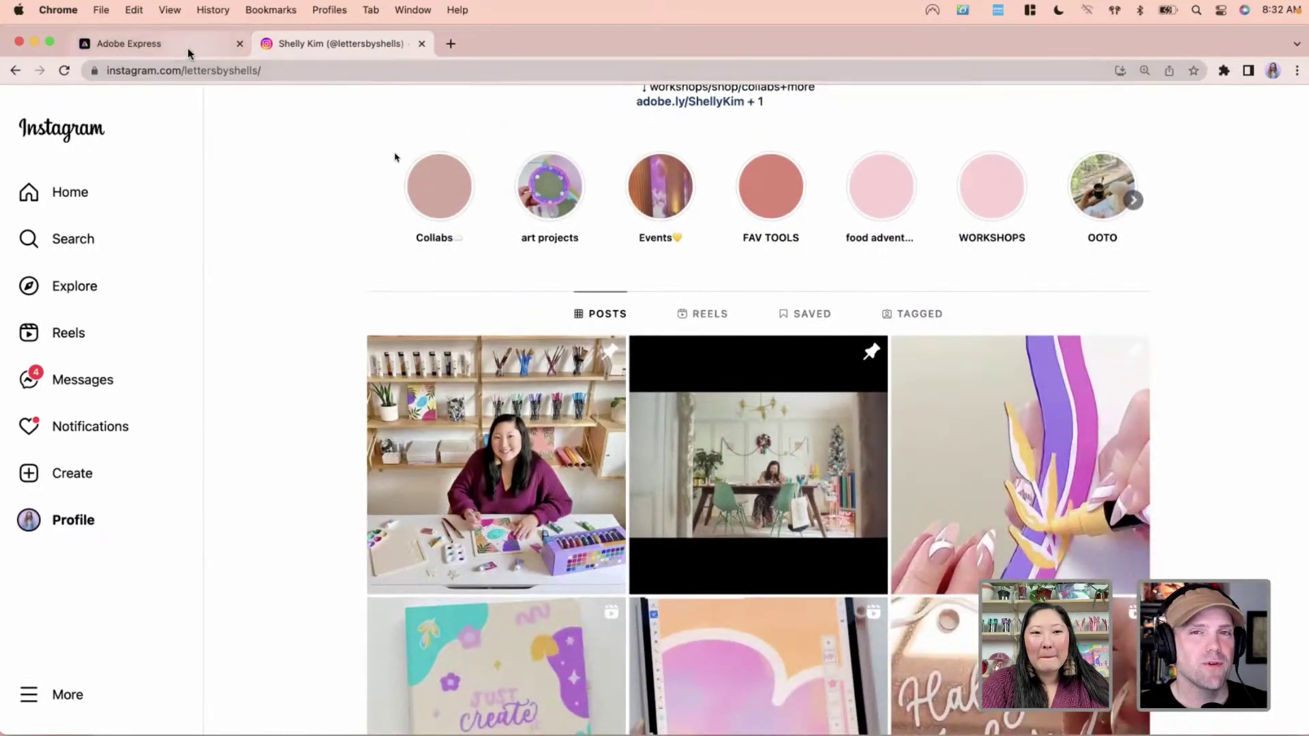
# Switch to Adobe Express and open the recent project Wallpaper 1
pyautogui.click(191, 53)
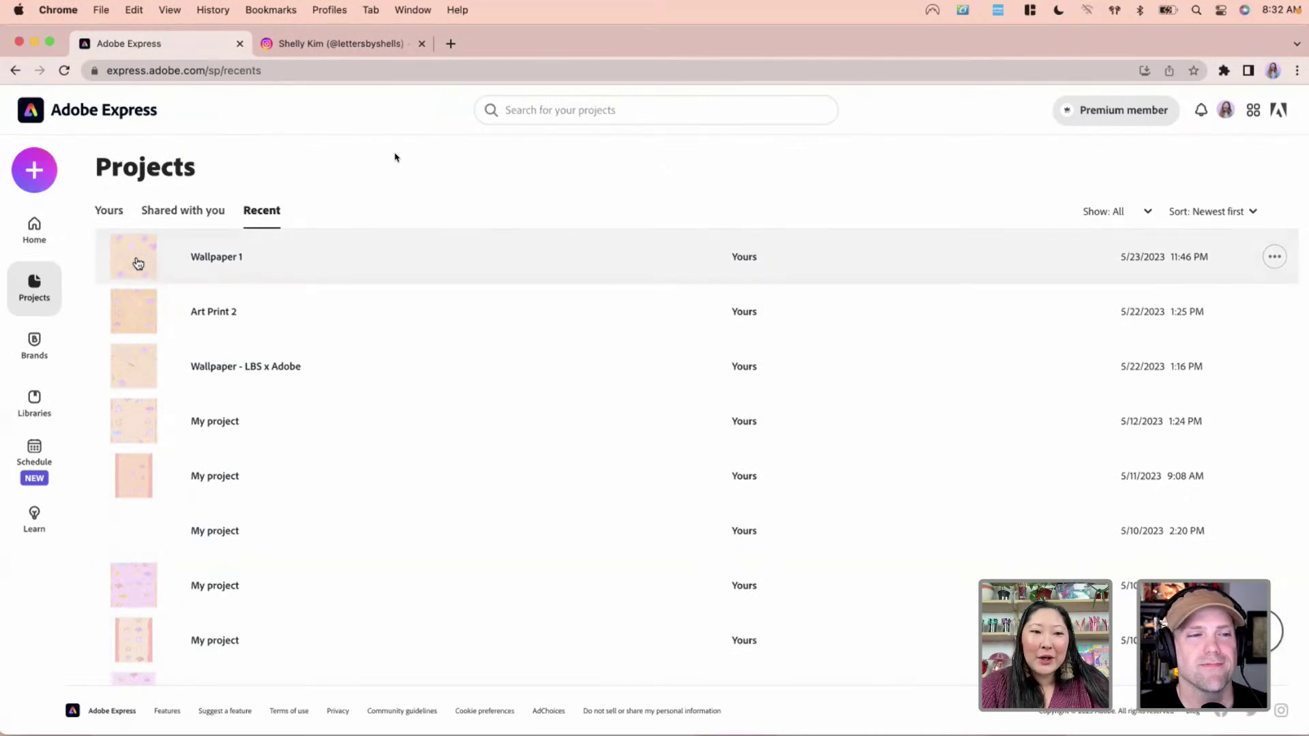
pyautogui.click(136, 262)
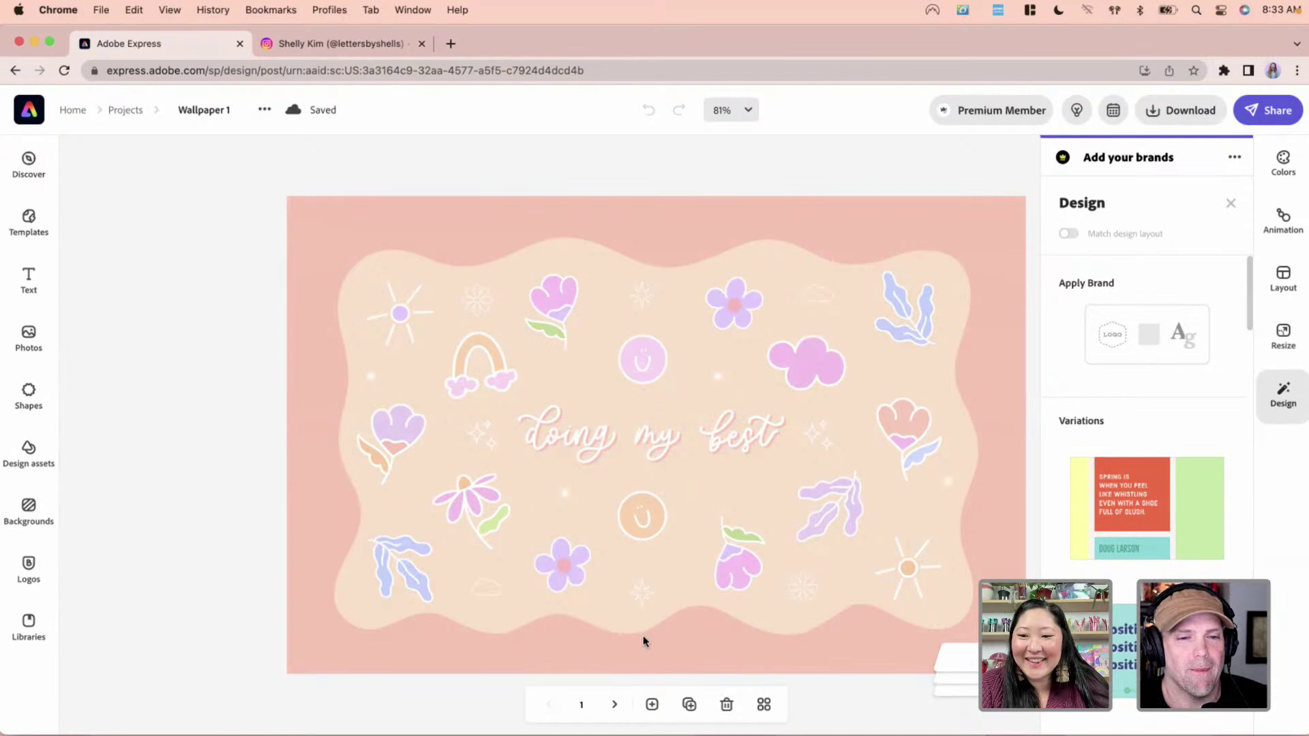
# Add a blank page with the same size as the current one, 3456 x 2234, and close the design suggestions
pyautogui.click(651, 705)
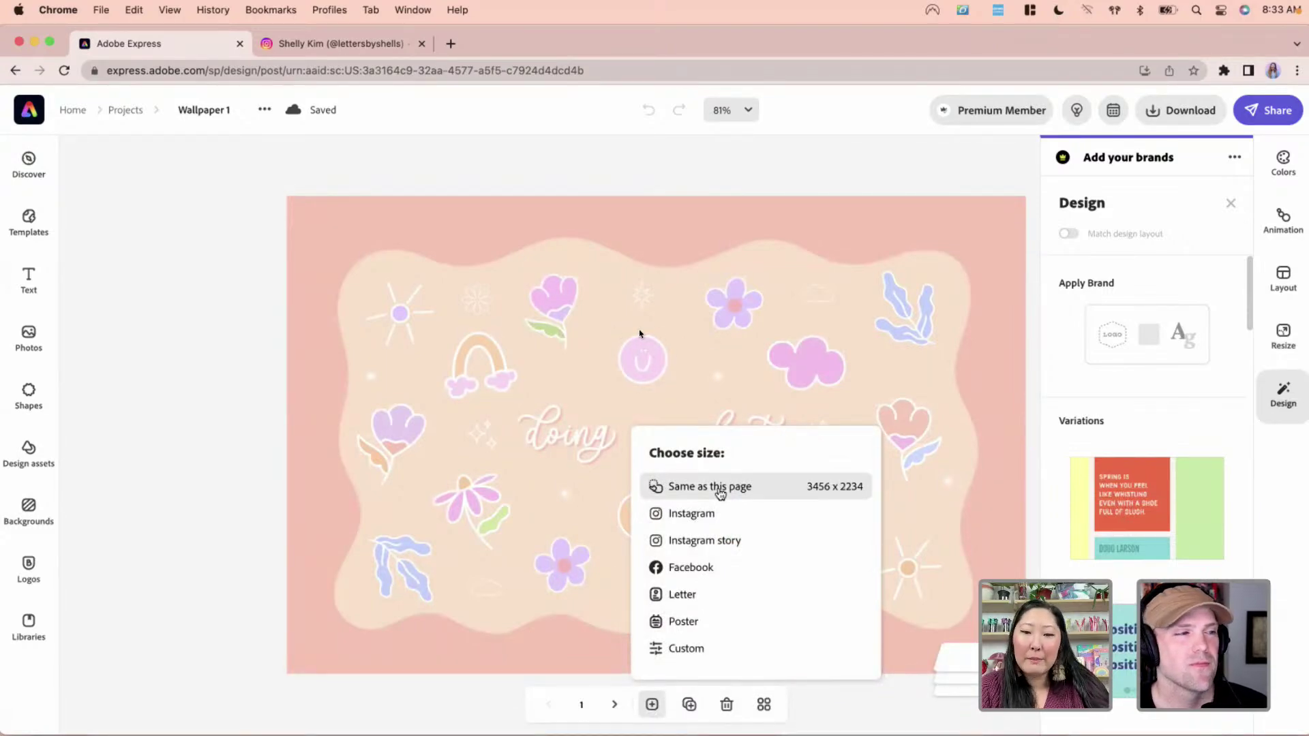
pyautogui.click(720, 493)
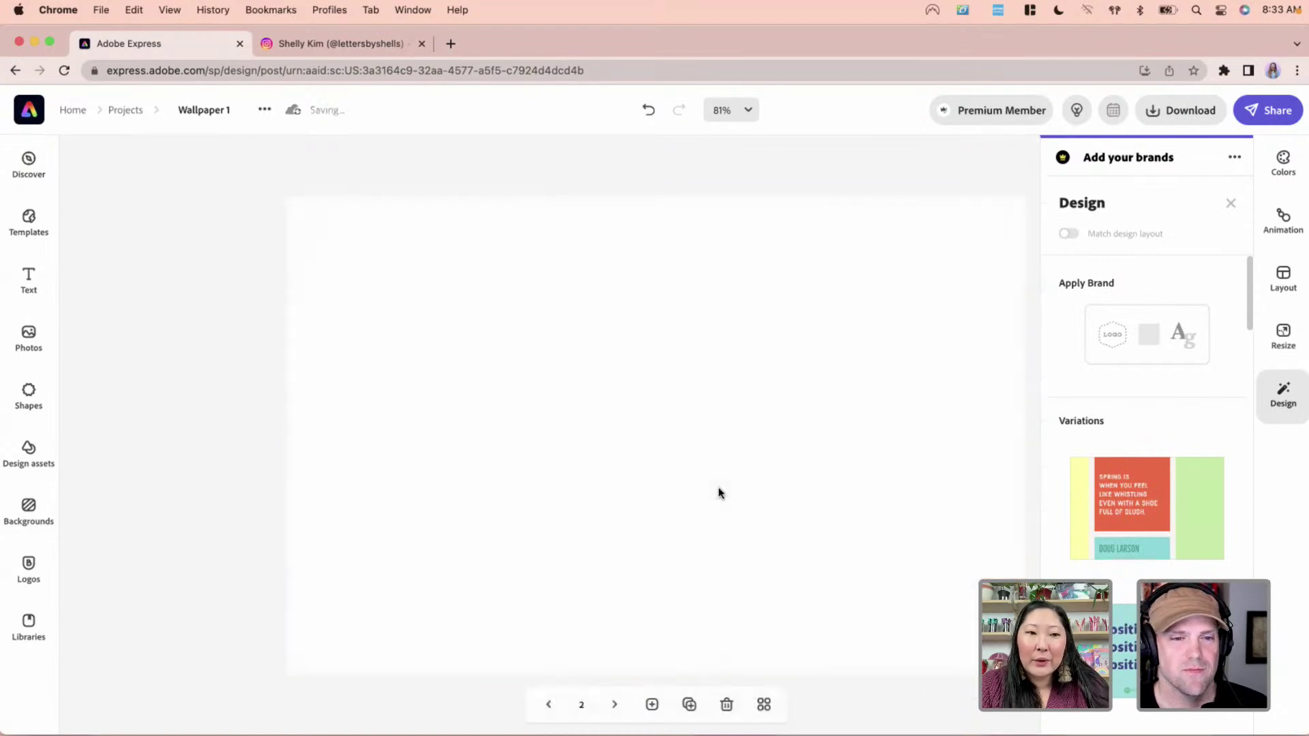
pyautogui.click(243, 390)
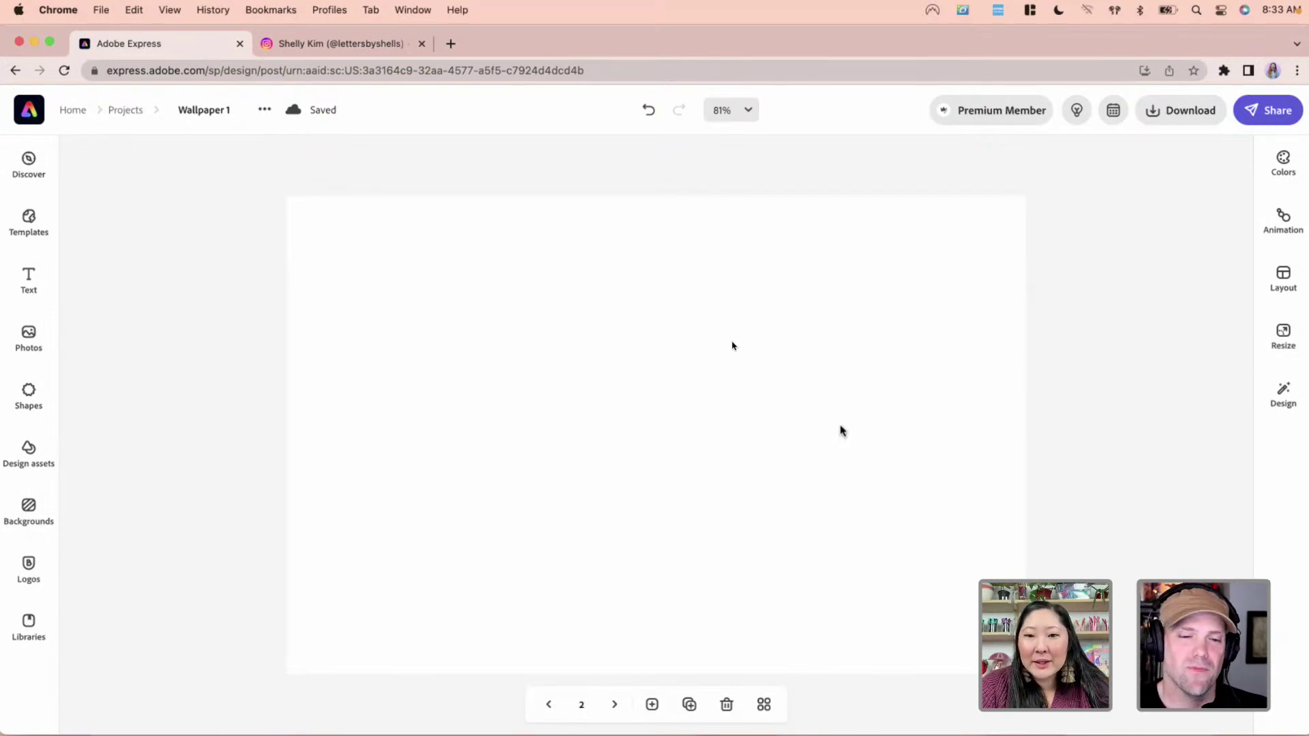
pyautogui.click(403, 233)
pyautogui.click(68, 191)
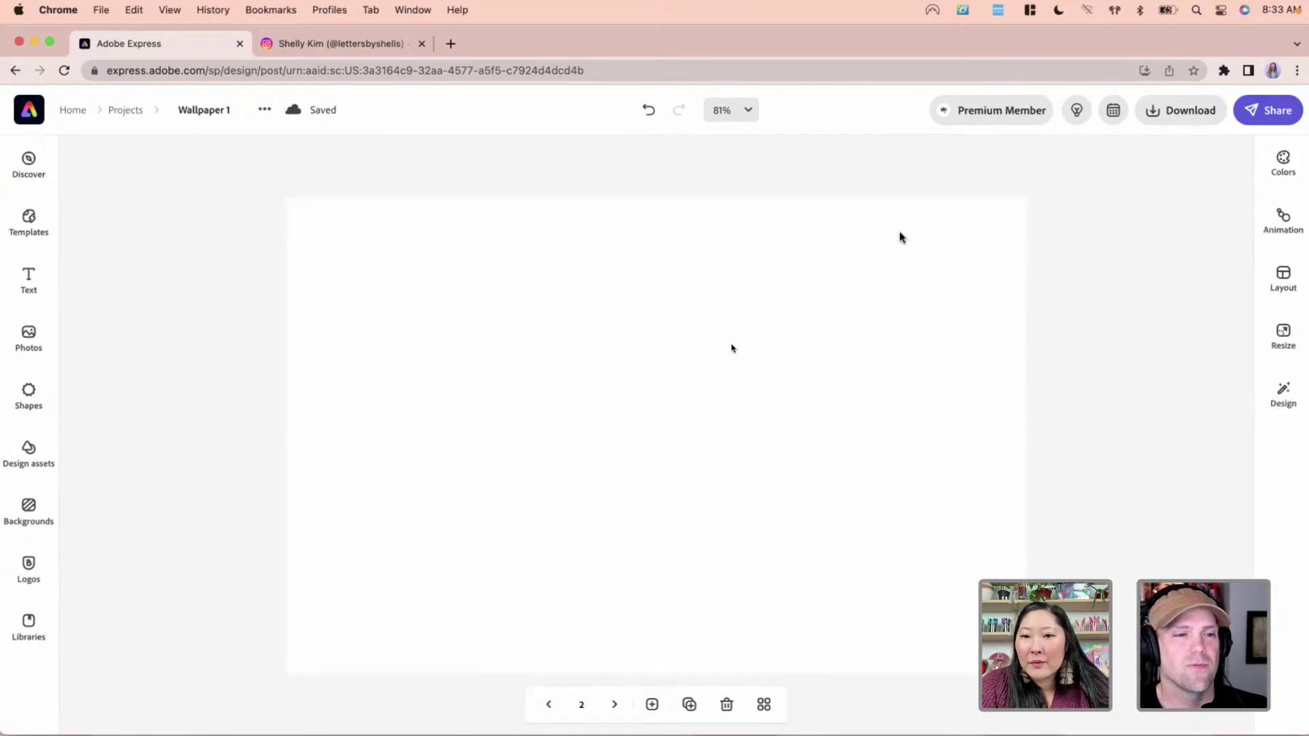
pyautogui.click(802, 242)
# Set the blank second page's background to the solid peach colour #FDE0C7 from the current palette
pyautogui.click(548, 705)
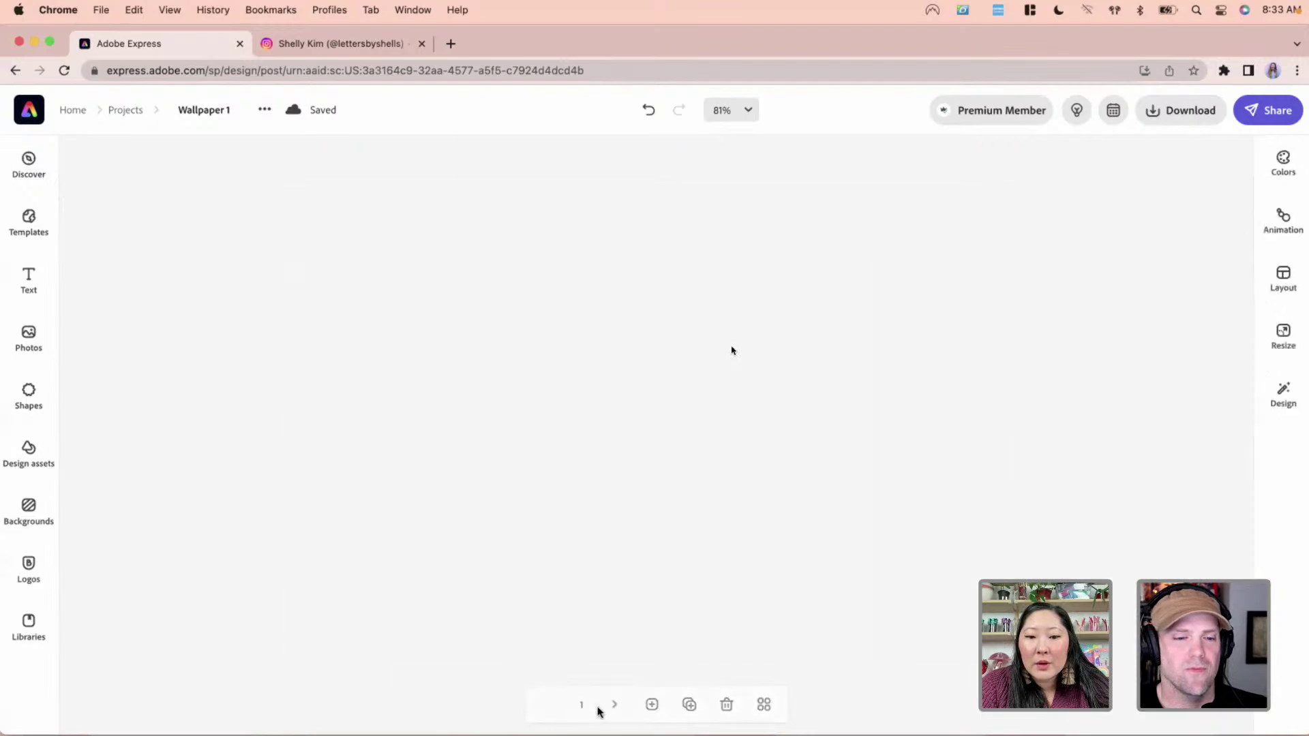
pyautogui.click(614, 704)
pyautogui.click(611, 513)
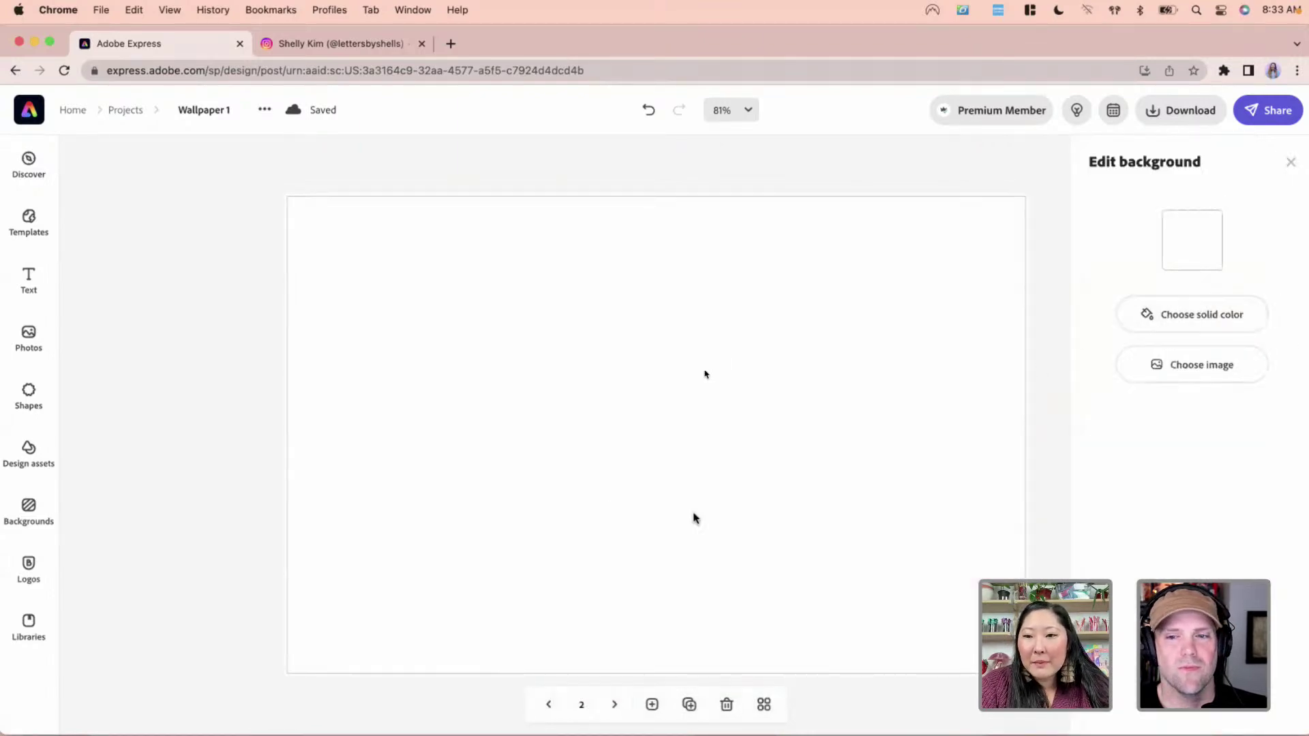
pyautogui.click(1199, 317)
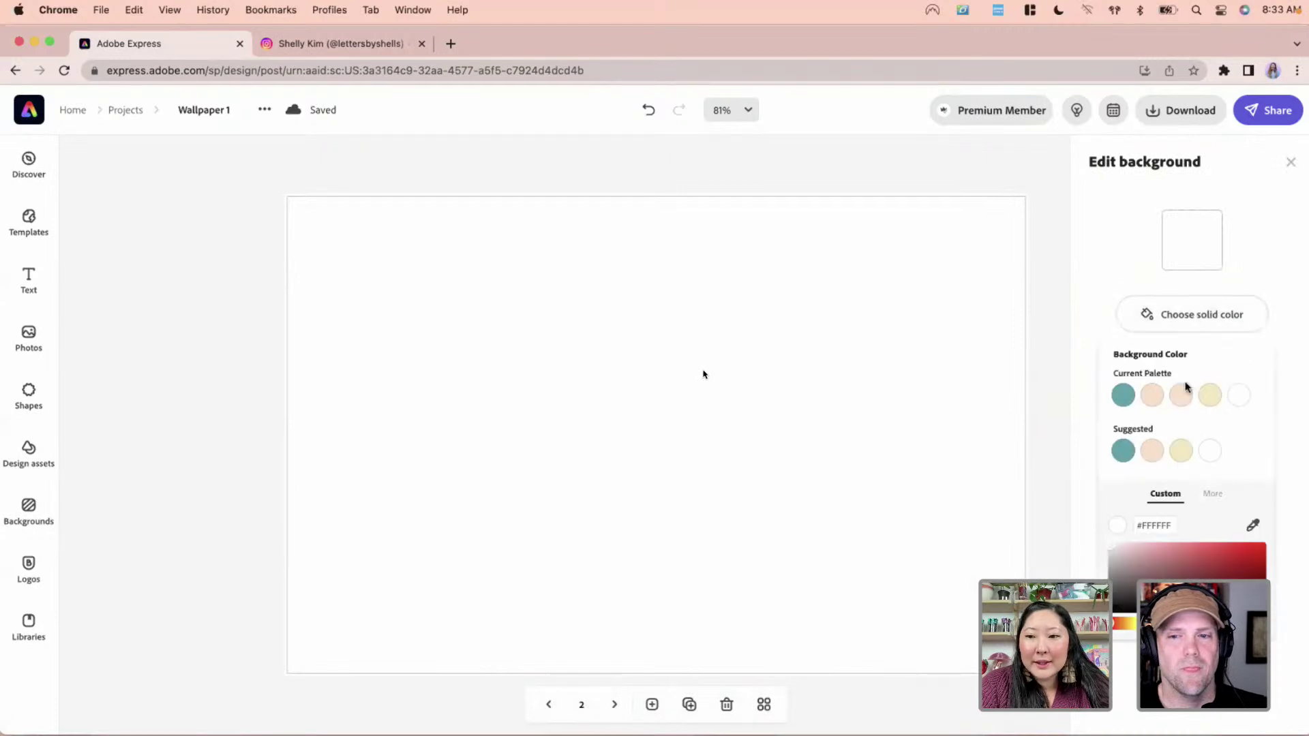
pyautogui.click(1152, 399)
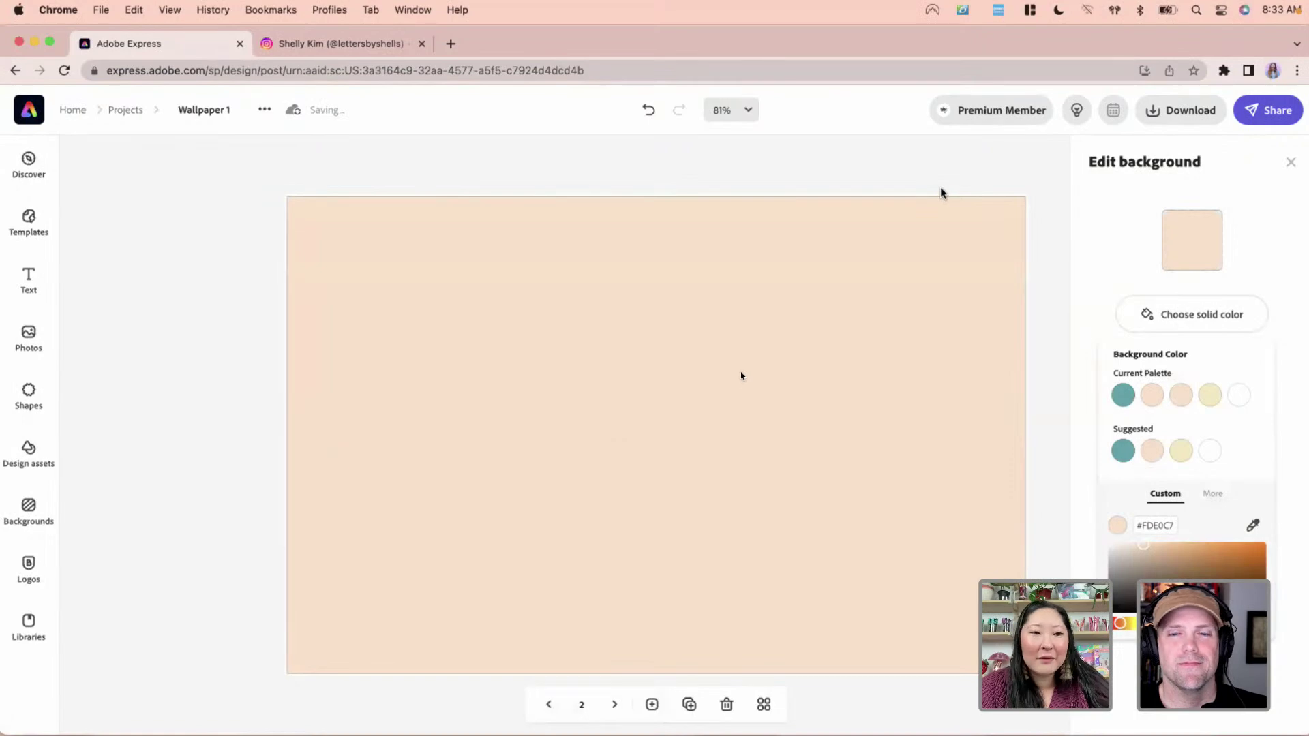
pyautogui.click(208, 602)
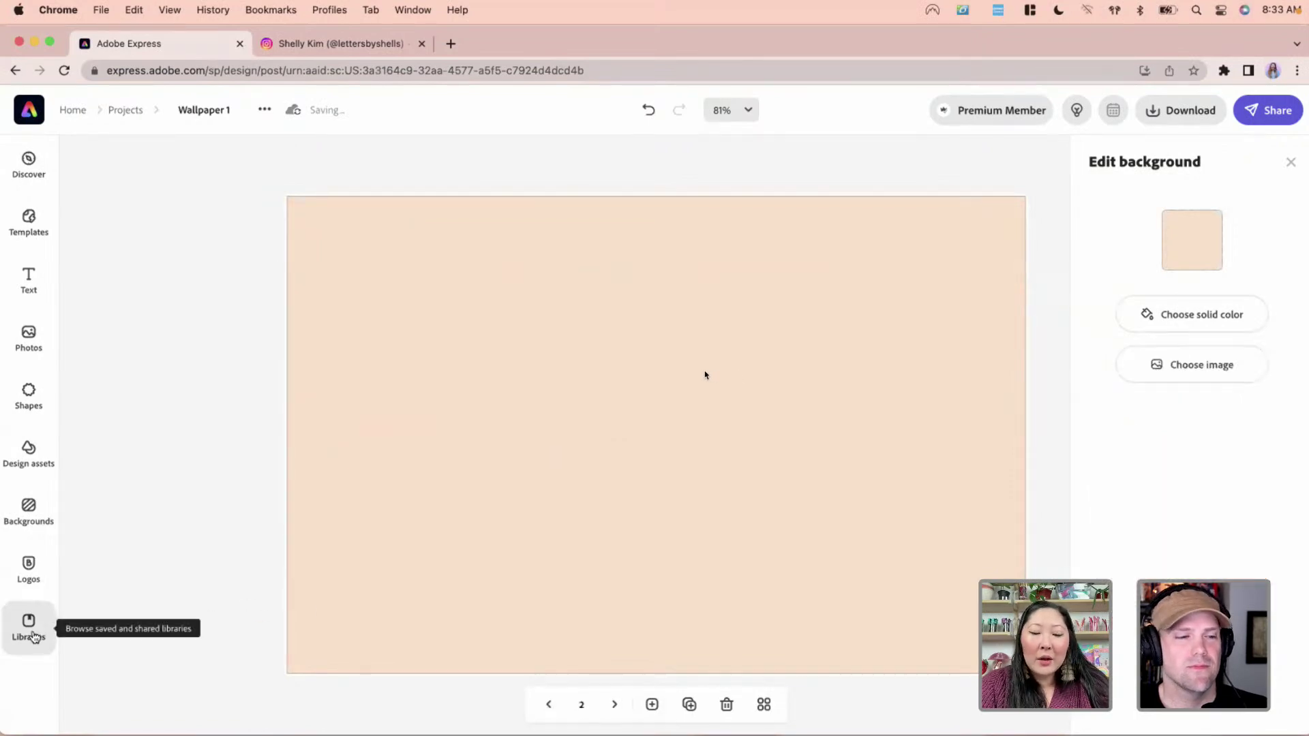
# Place the pink wavy frame from the assets of the 1 Wallpaper library onto the peach page
pyautogui.click(30, 624)
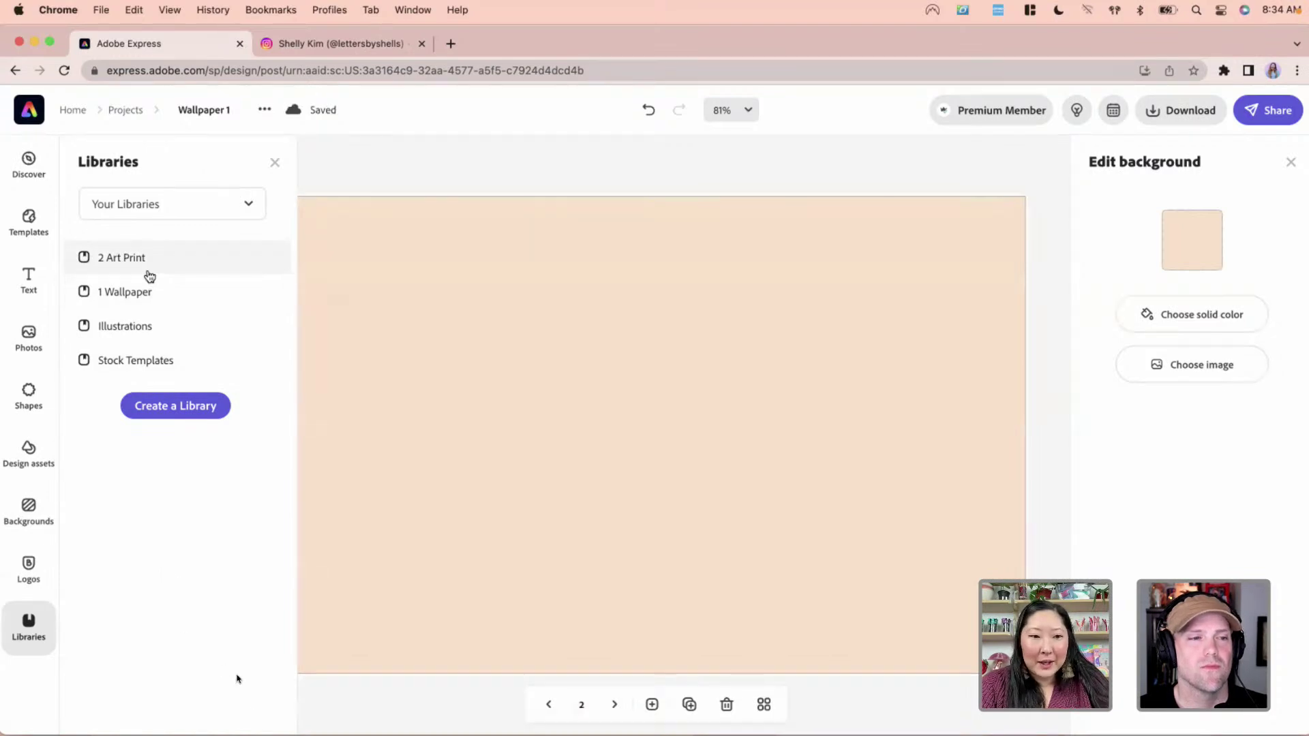
pyautogui.click(149, 294)
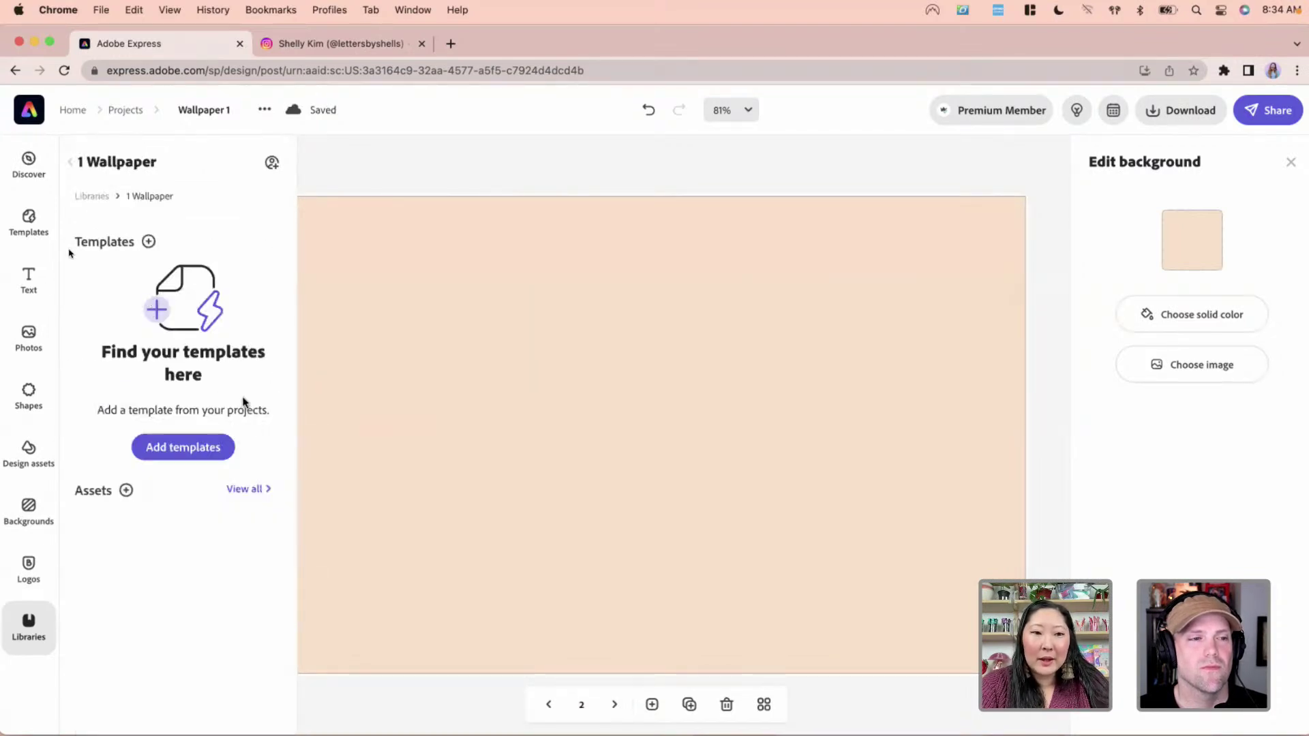
pyautogui.click(253, 489)
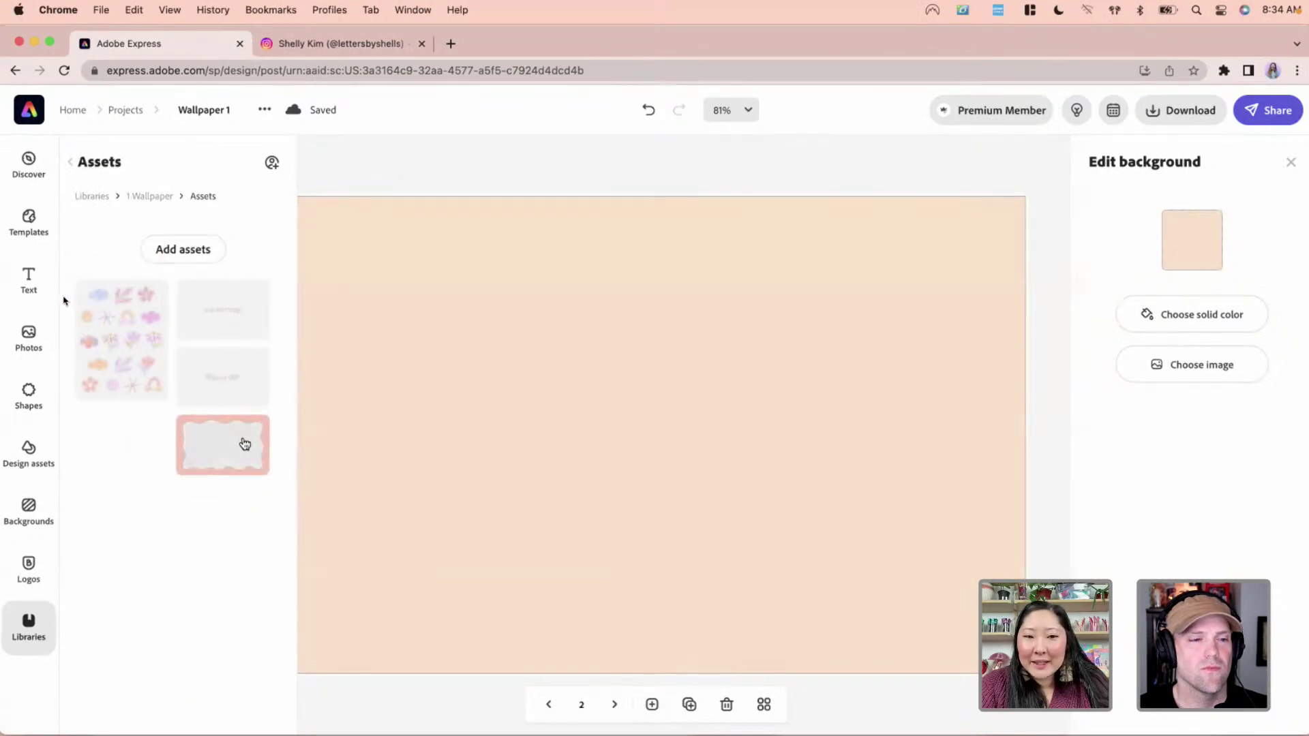
pyautogui.moveTo(244, 444); pyautogui.dragTo(620, 394)
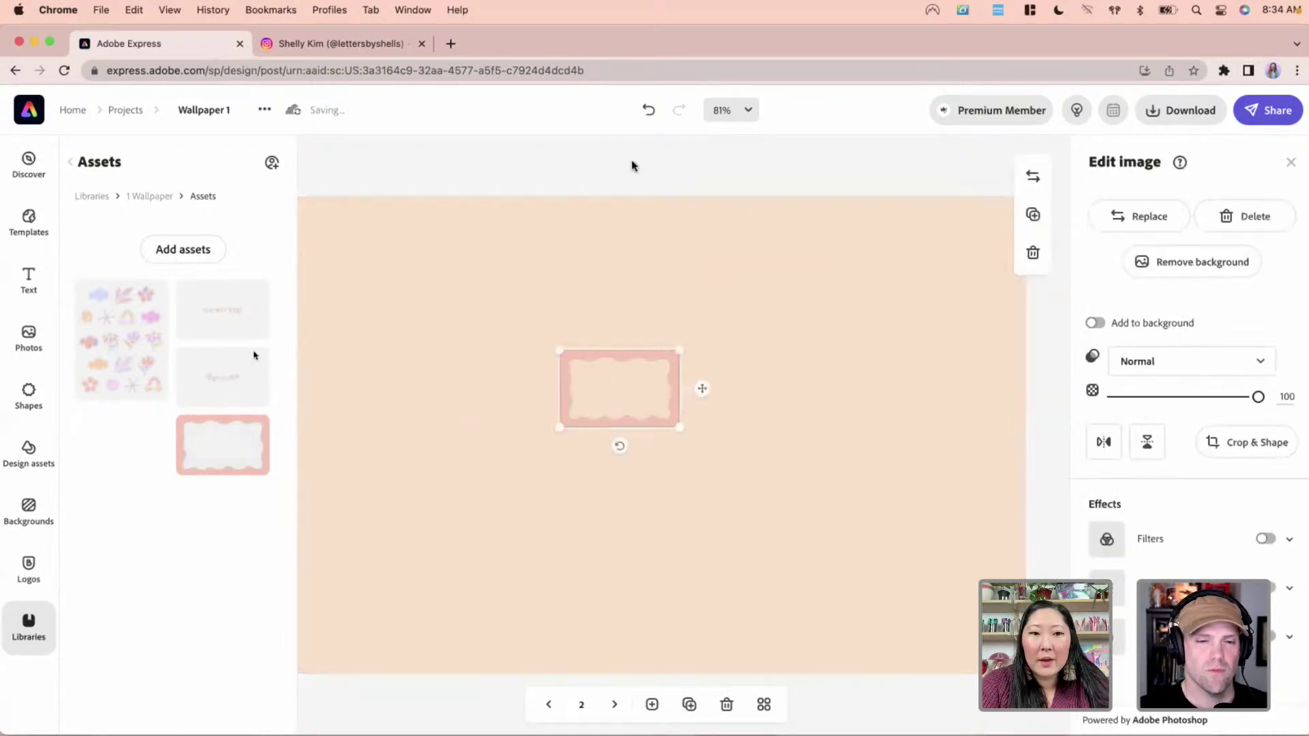
# Move and enlarge the pink wavy frame so it covers the whole page edge to edge, closing the library and deselecting the frame
pyautogui.moveTo(630, 363)
pyautogui.mouseDown()
pyautogui.moveTo(504, 266)
pyautogui.moveTo(467, 213)
pyautogui.mouseUp()
pyautogui.moveTo(519, 275); pyautogui.dragTo(1022, 596)
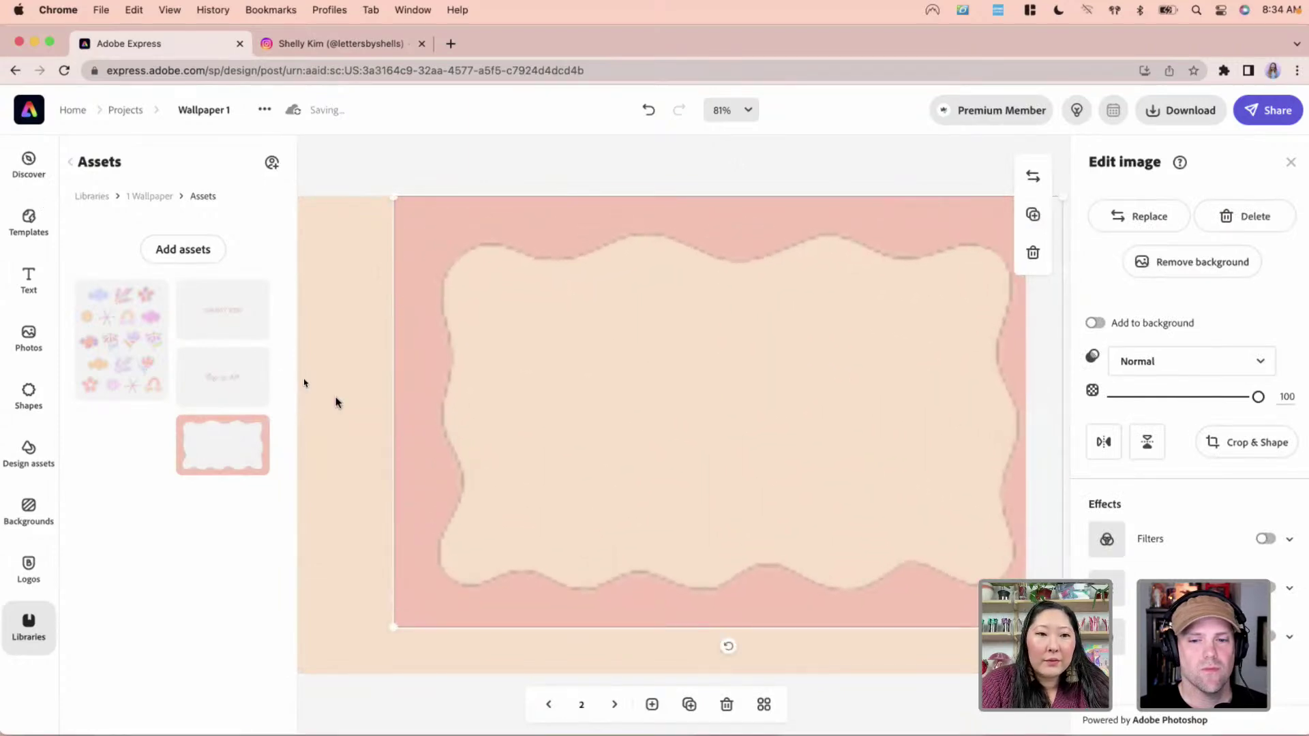
pyautogui.click(71, 162)
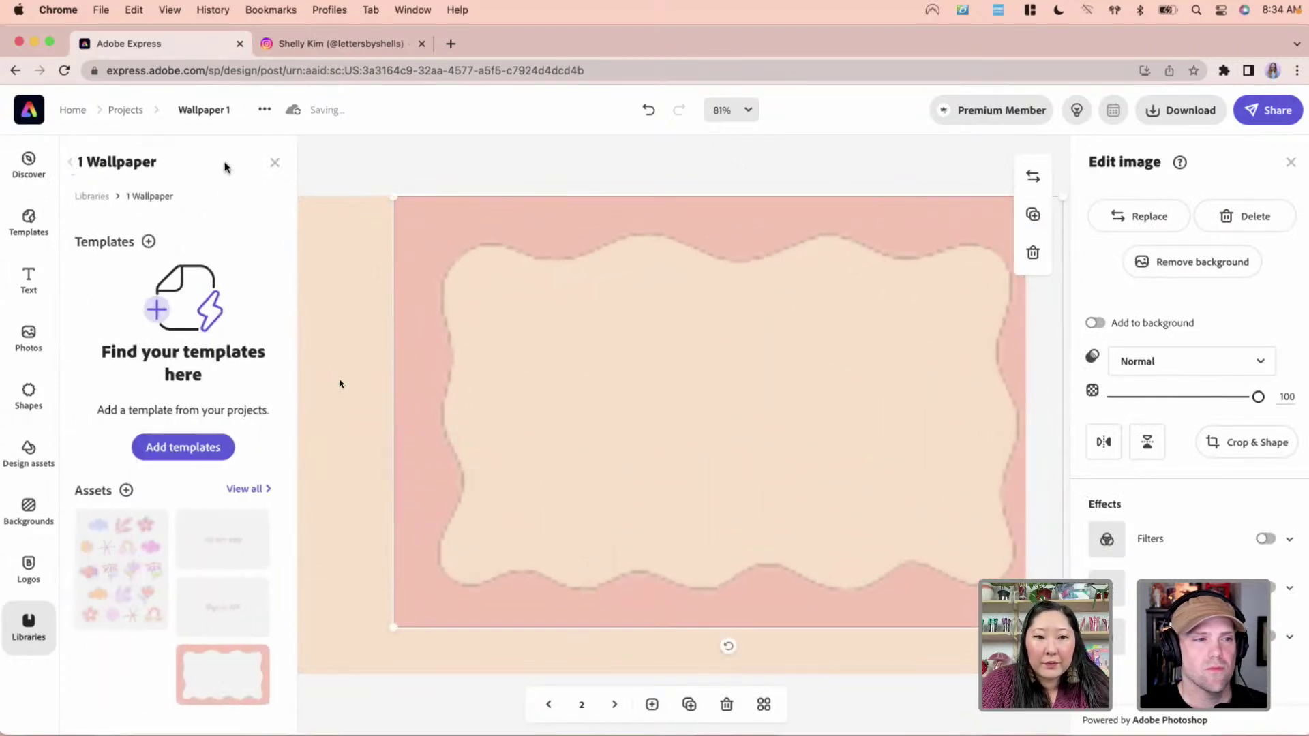
pyautogui.click(275, 162)
pyautogui.moveTo(352, 229); pyautogui.dragTo(339, 225)
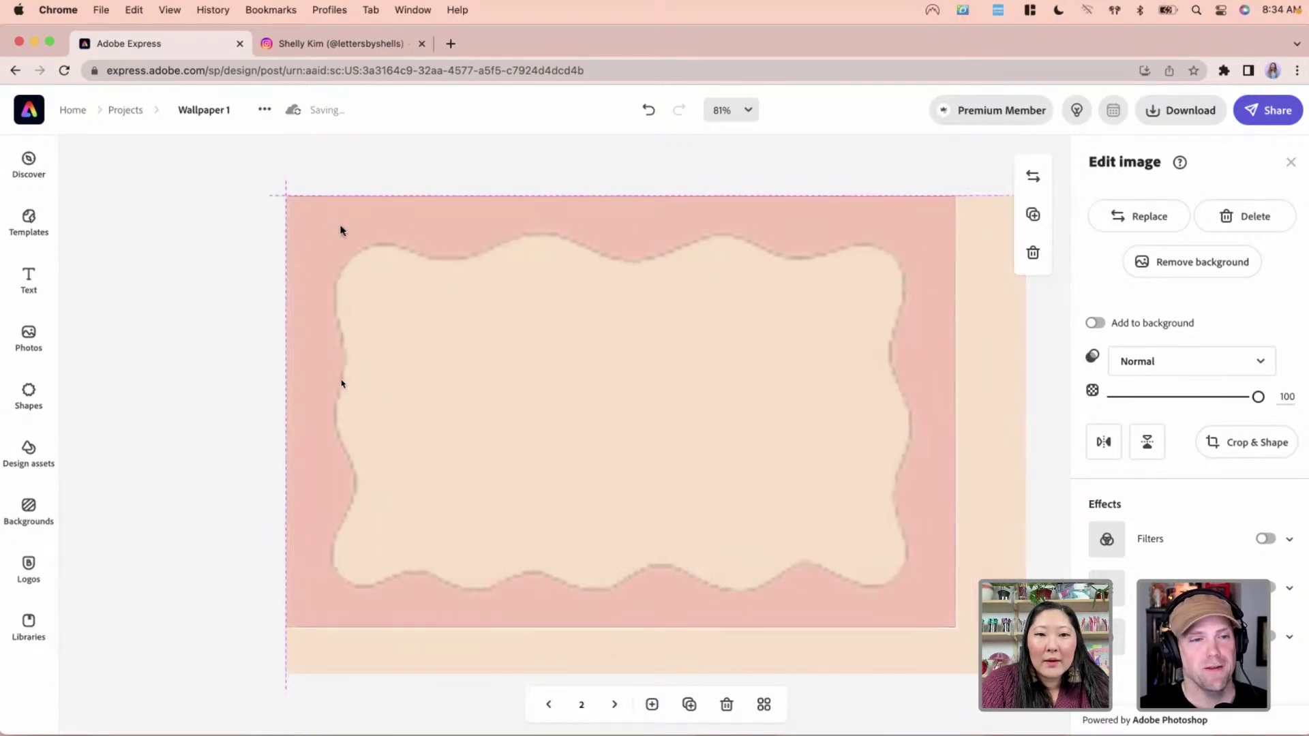
pyautogui.moveTo(951, 628); pyautogui.dragTo(1028, 678)
pyautogui.click(1066, 555)
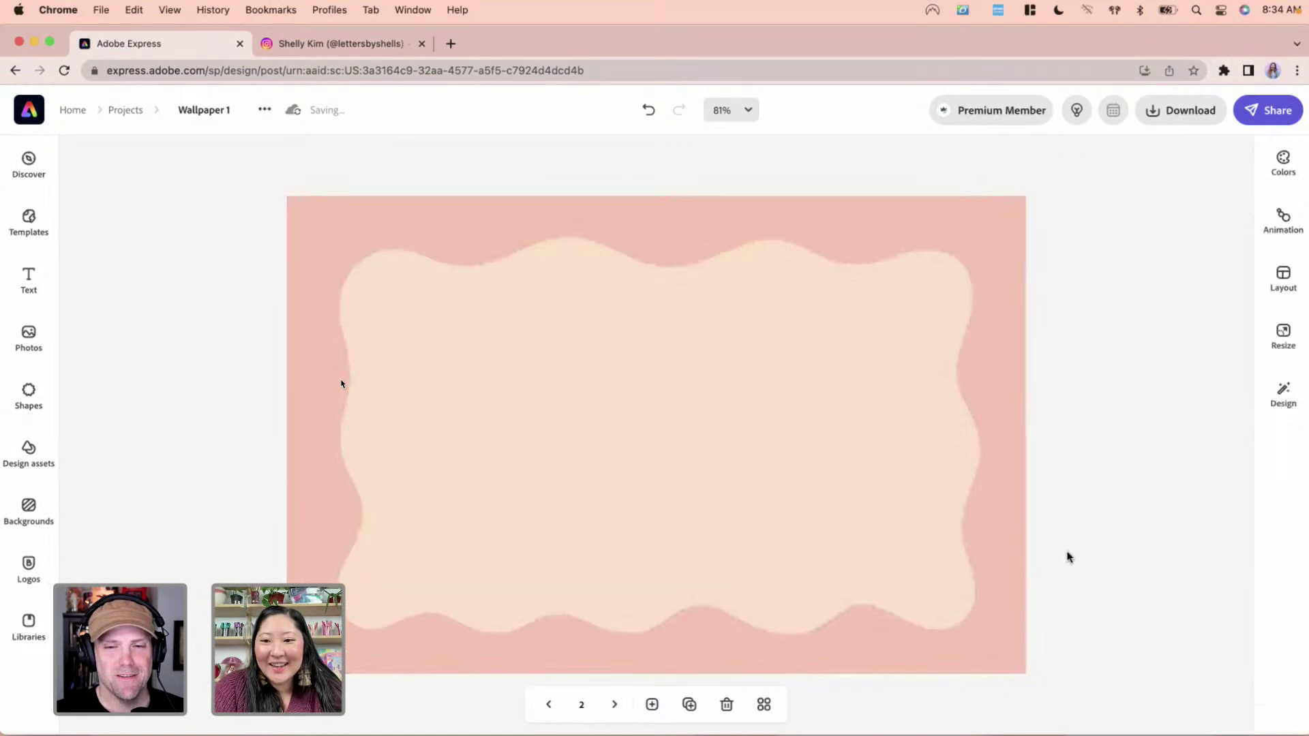
# Nudge the pink wavy frame slightly left to centre it on the page
pyautogui.moveTo(893, 480); pyautogui.dragTo(884, 480)
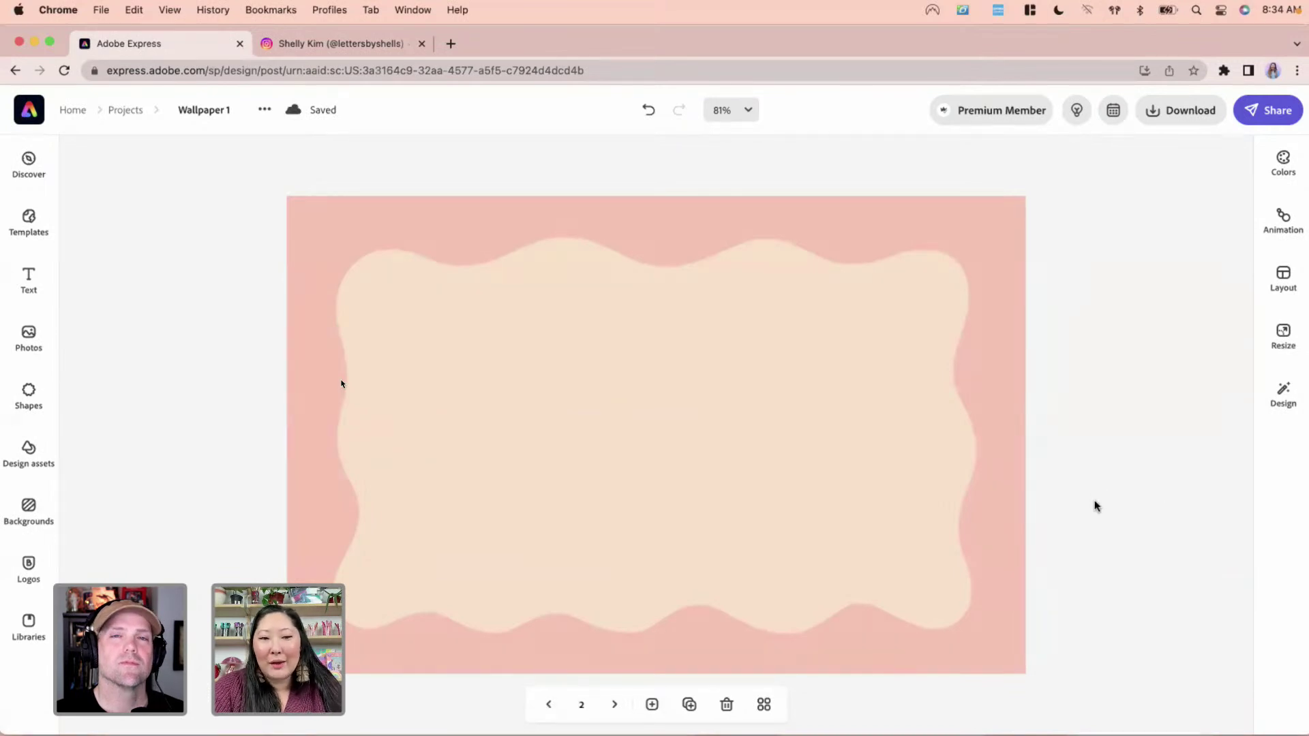
# Compare with the finished design on page 1, and place the "doing my best" lettering from the 1 Wallpaper assets on page 2
pyautogui.click(29, 624)
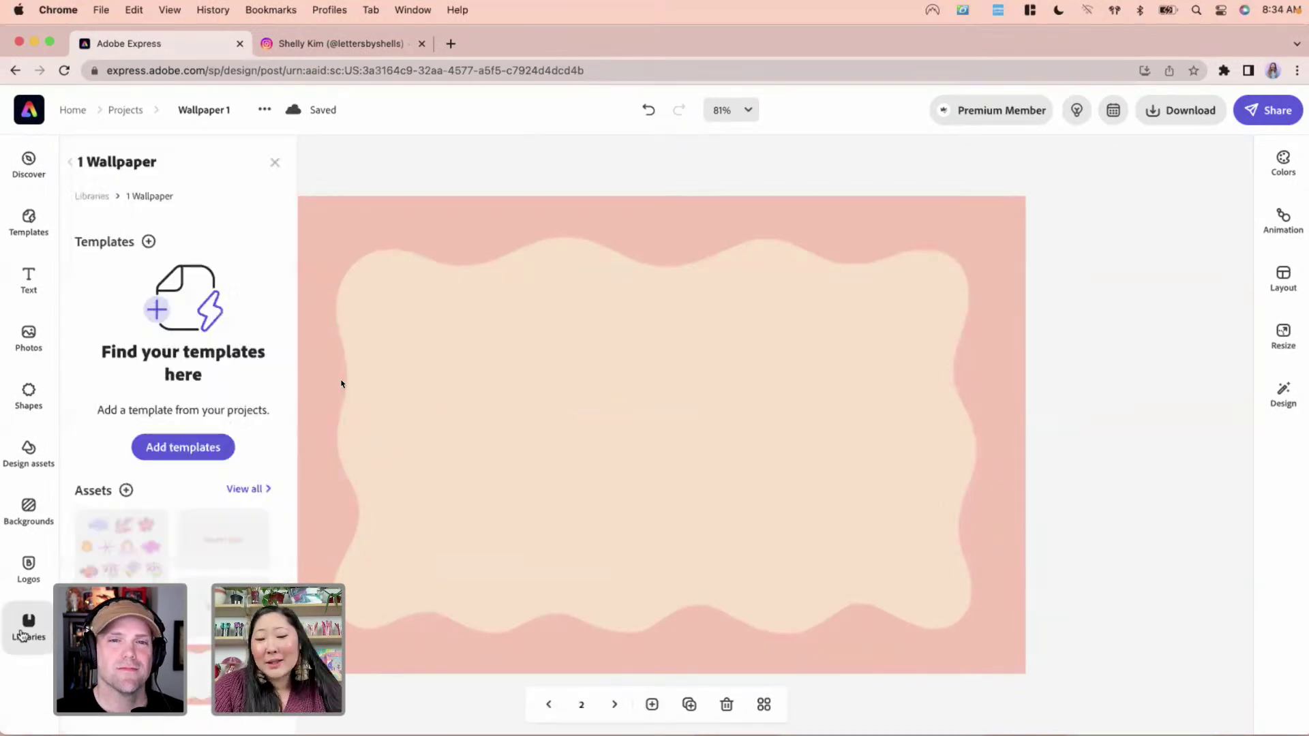
pyautogui.click(263, 496)
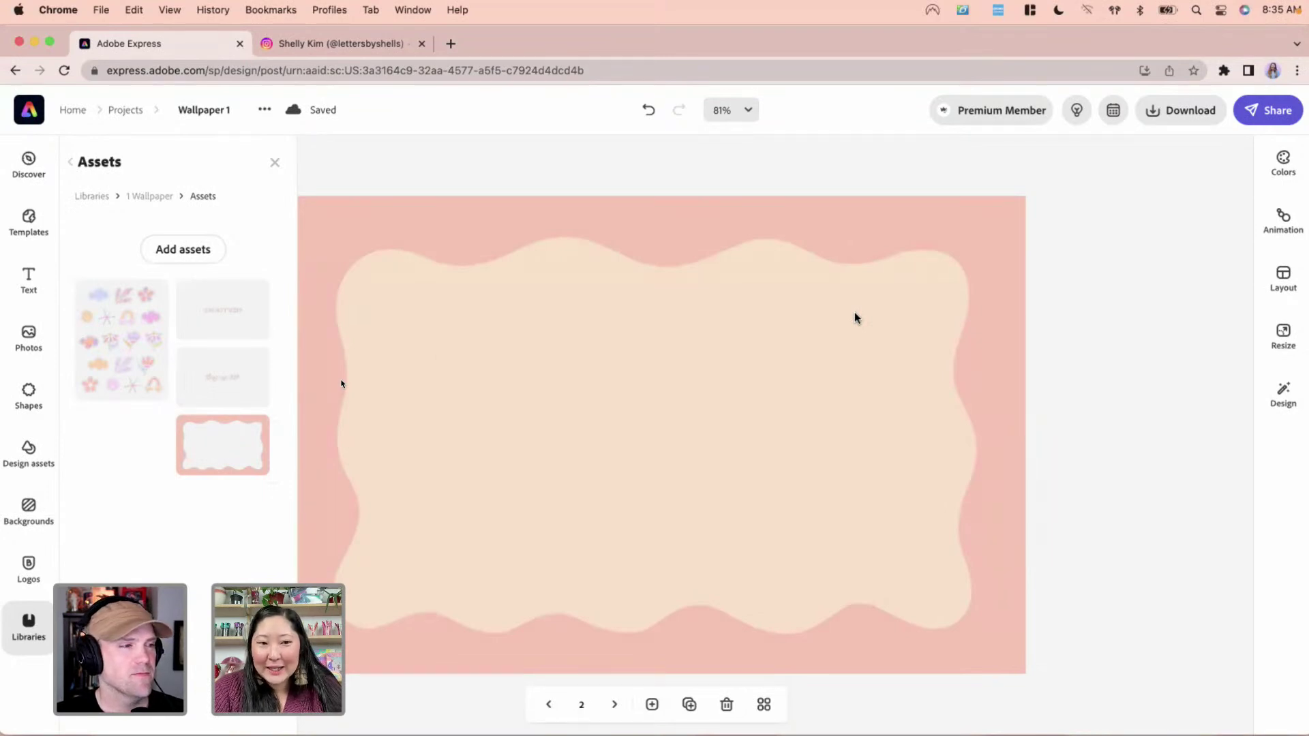
pyautogui.click(550, 707)
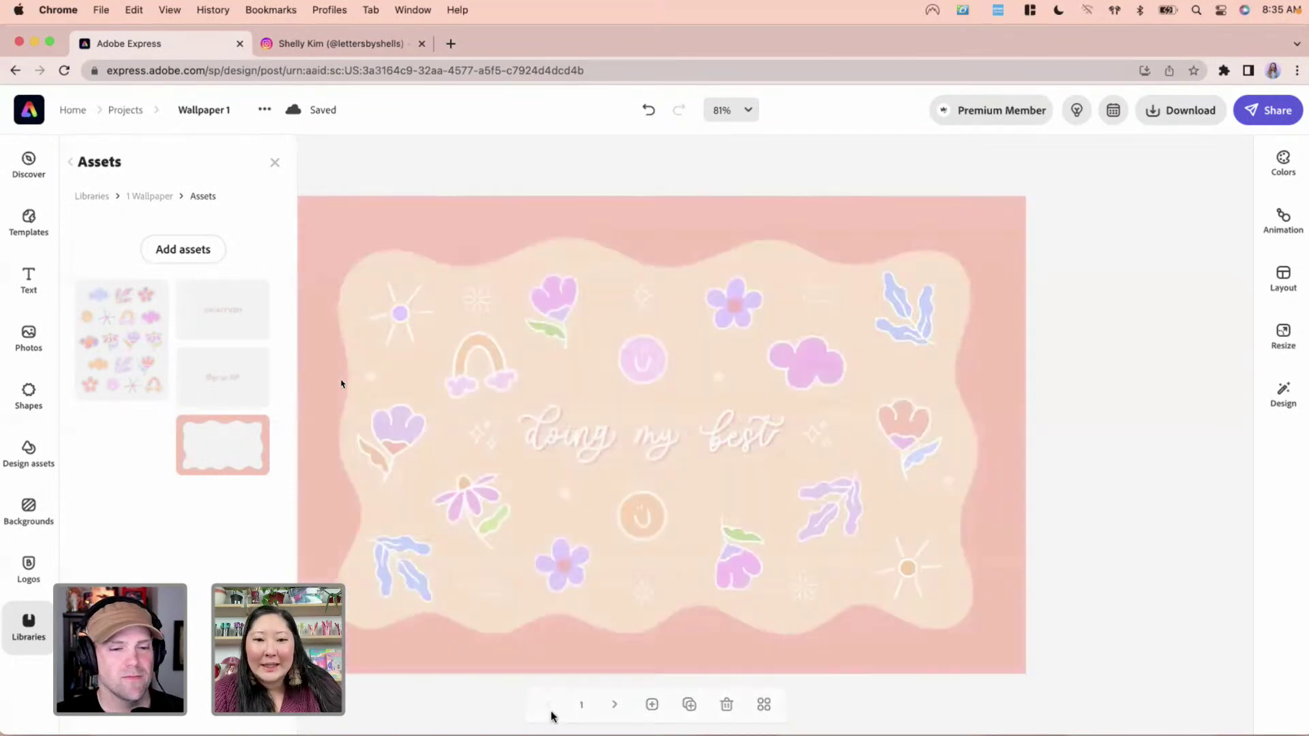
pyautogui.click(614, 706)
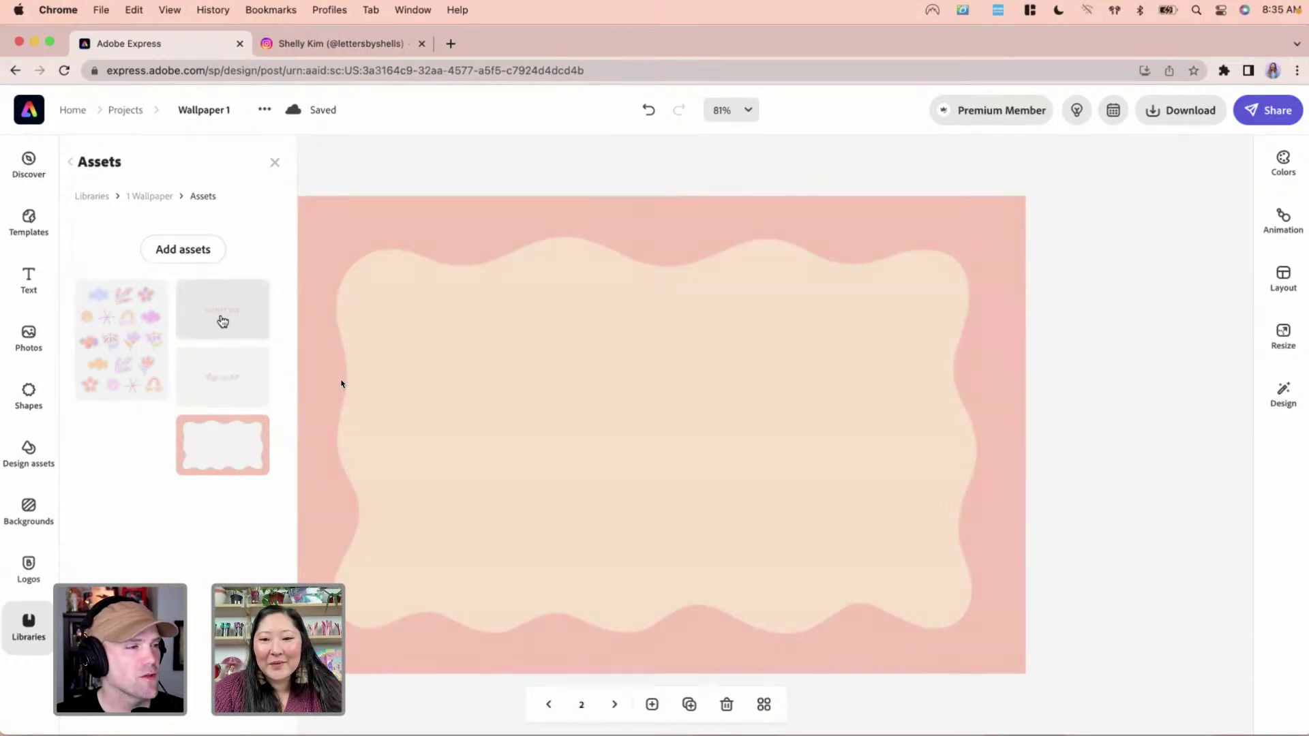
pyautogui.moveTo(215, 380); pyautogui.dragTo(595, 391)
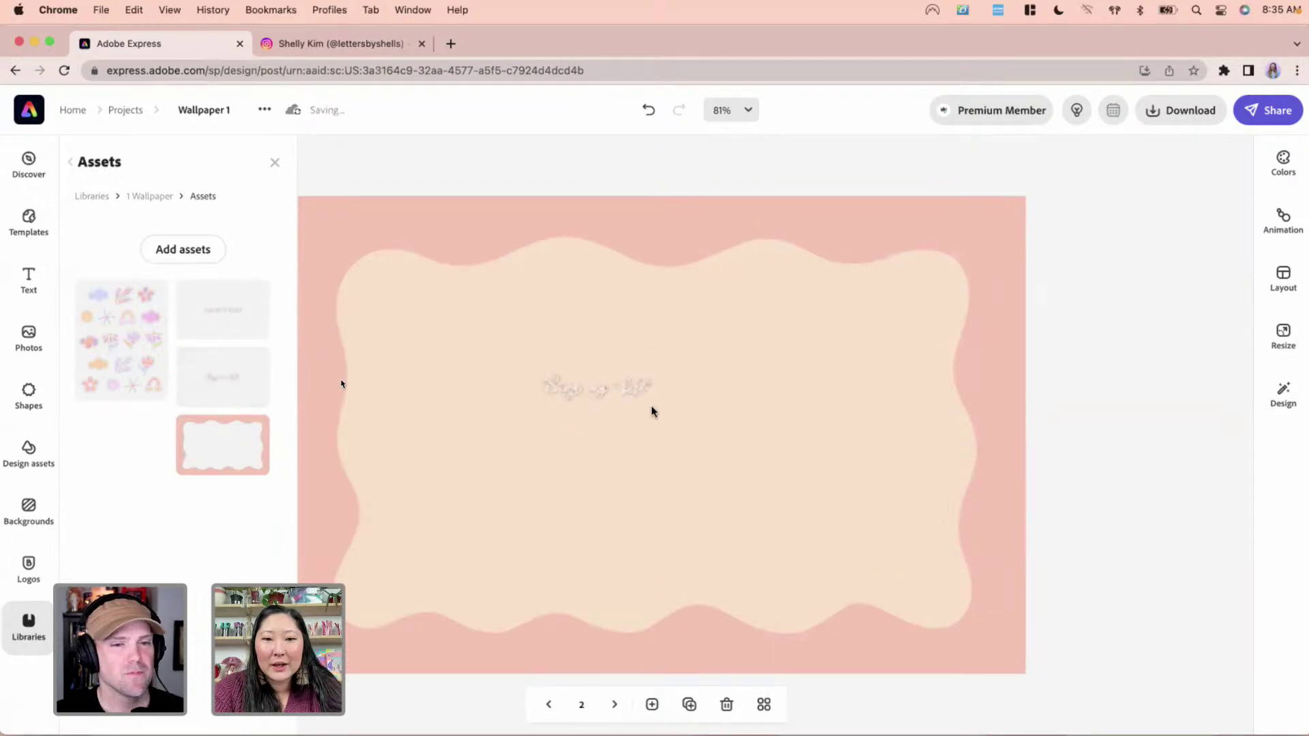
# Enlarge the "doing my best" lettering to a bit under half the page width, centre it on the page and deselect it
pyautogui.click(274, 164)
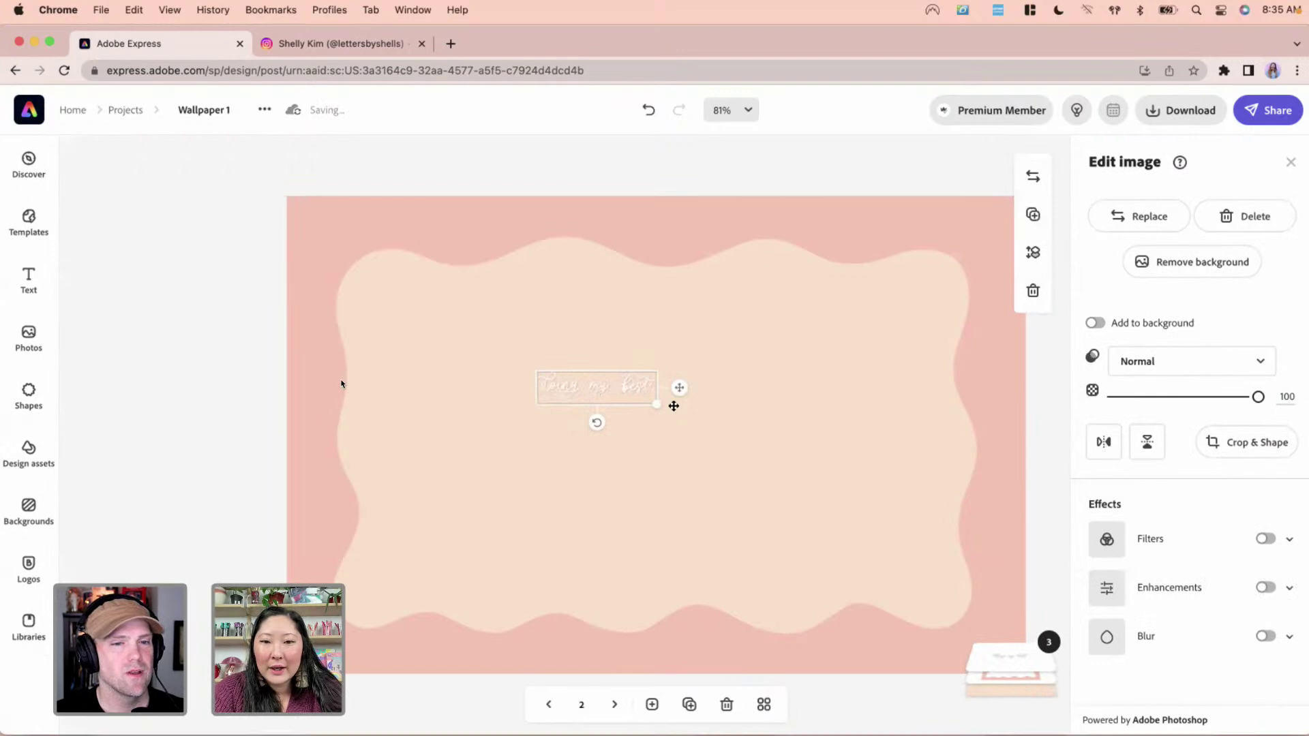
pyautogui.moveTo(656, 404); pyautogui.dragTo(850, 473)
pyautogui.moveTo(832, 416); pyautogui.dragTo(792, 437)
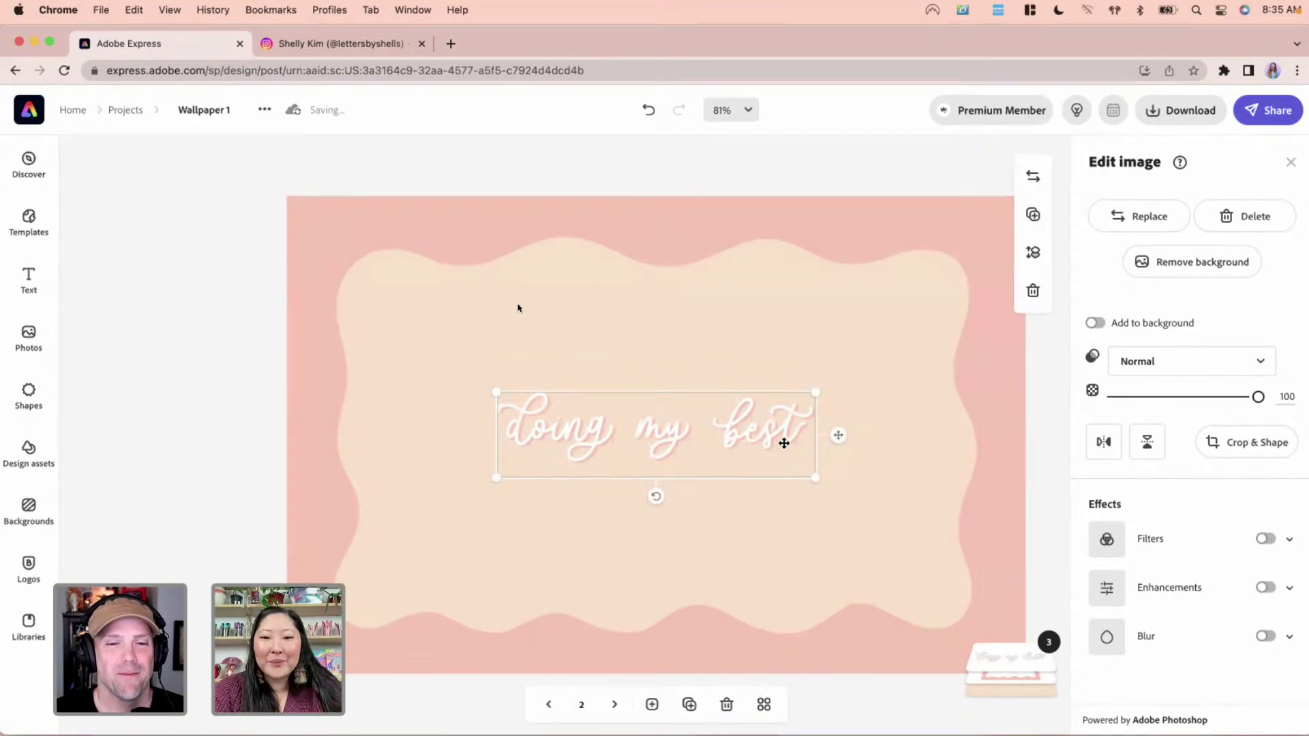
pyautogui.moveTo(746, 440); pyautogui.dragTo(743, 443)
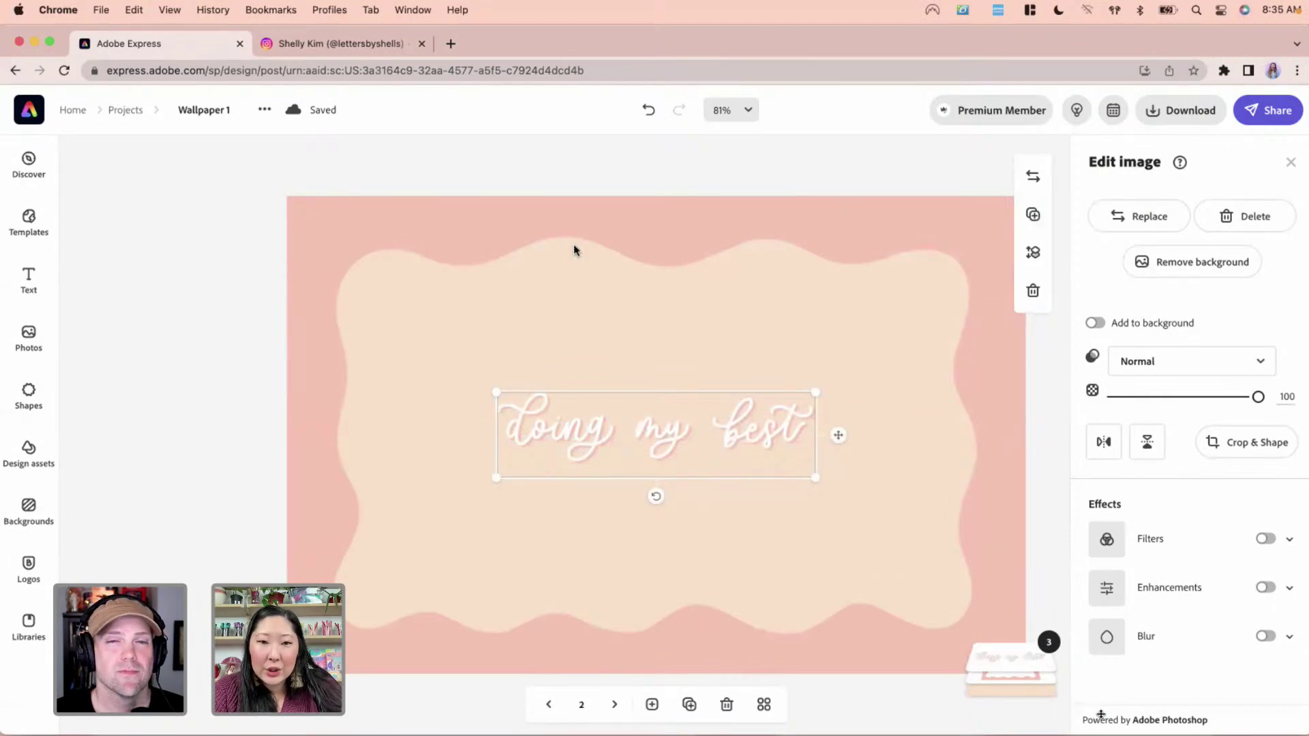
pyautogui.click(188, 424)
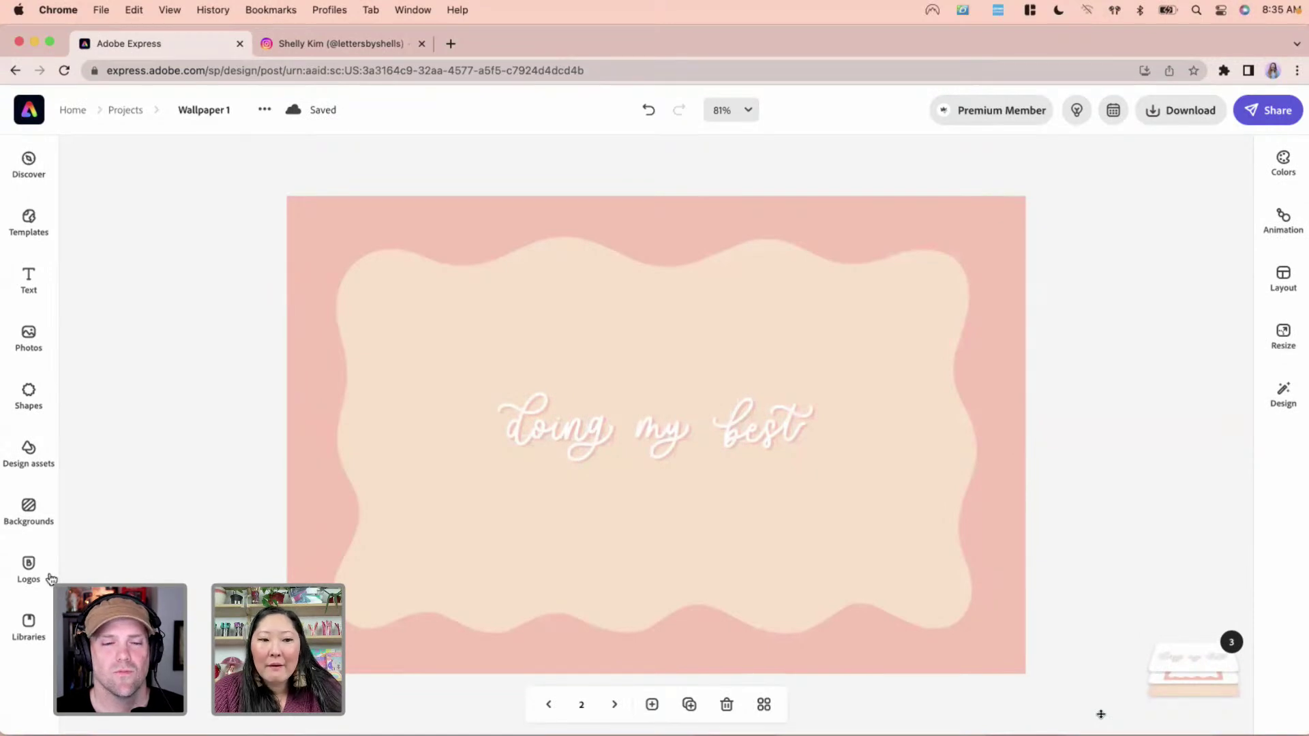
# Add the illustration sheet from the library assets and enlarge it to nearly fill the height of the peach area, left of centre
pyautogui.click(24, 630)
pyautogui.click(121, 371)
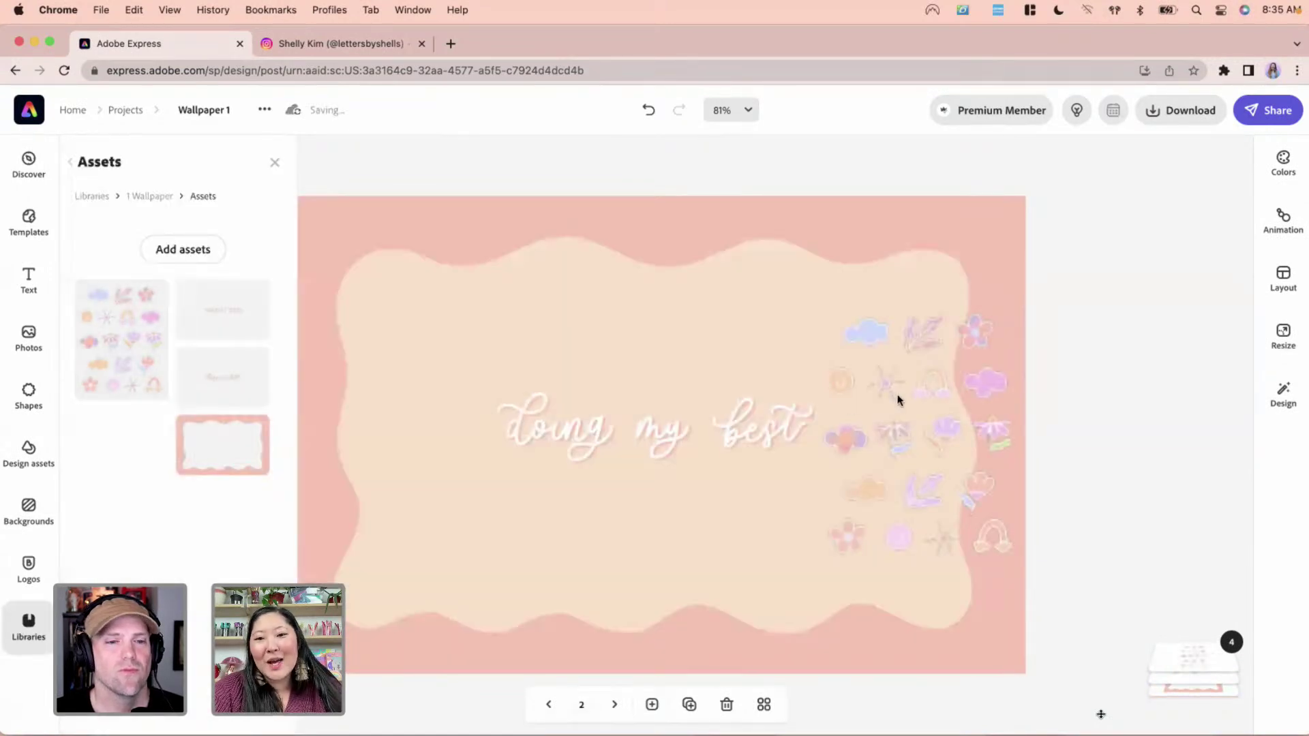
pyautogui.moveTo(897, 396); pyautogui.dragTo(458, 369)
pyautogui.moveTo(576, 532); pyautogui.dragTo(691, 582)
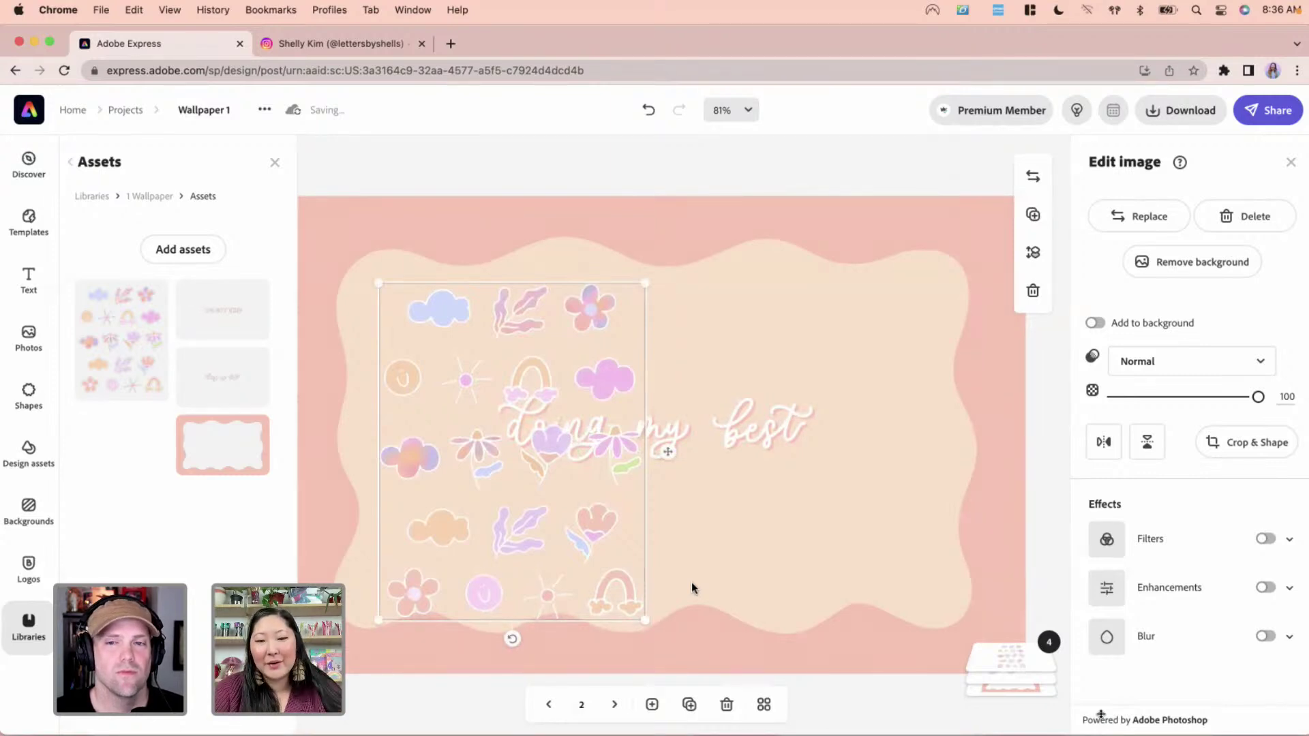
pyautogui.moveTo(644, 285); pyautogui.dragTo(685, 255)
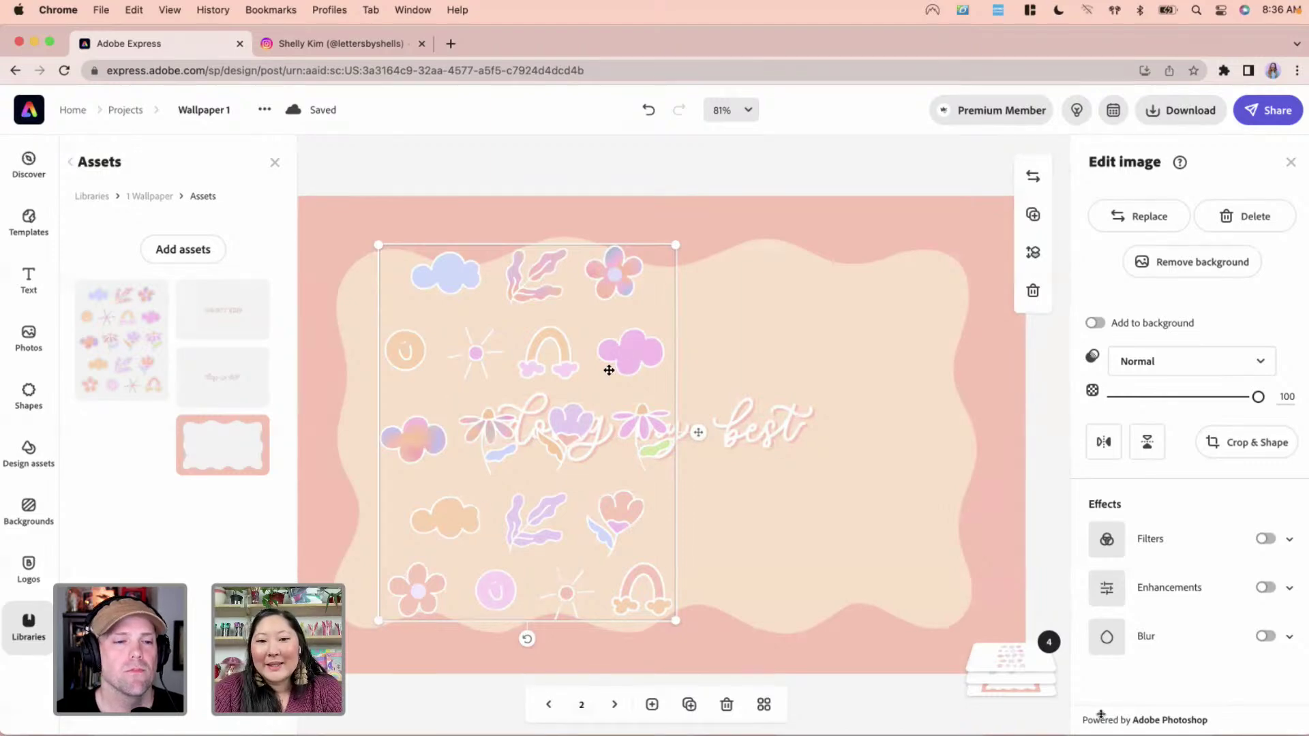
pyautogui.moveTo(632, 354); pyautogui.dragTo(683, 352)
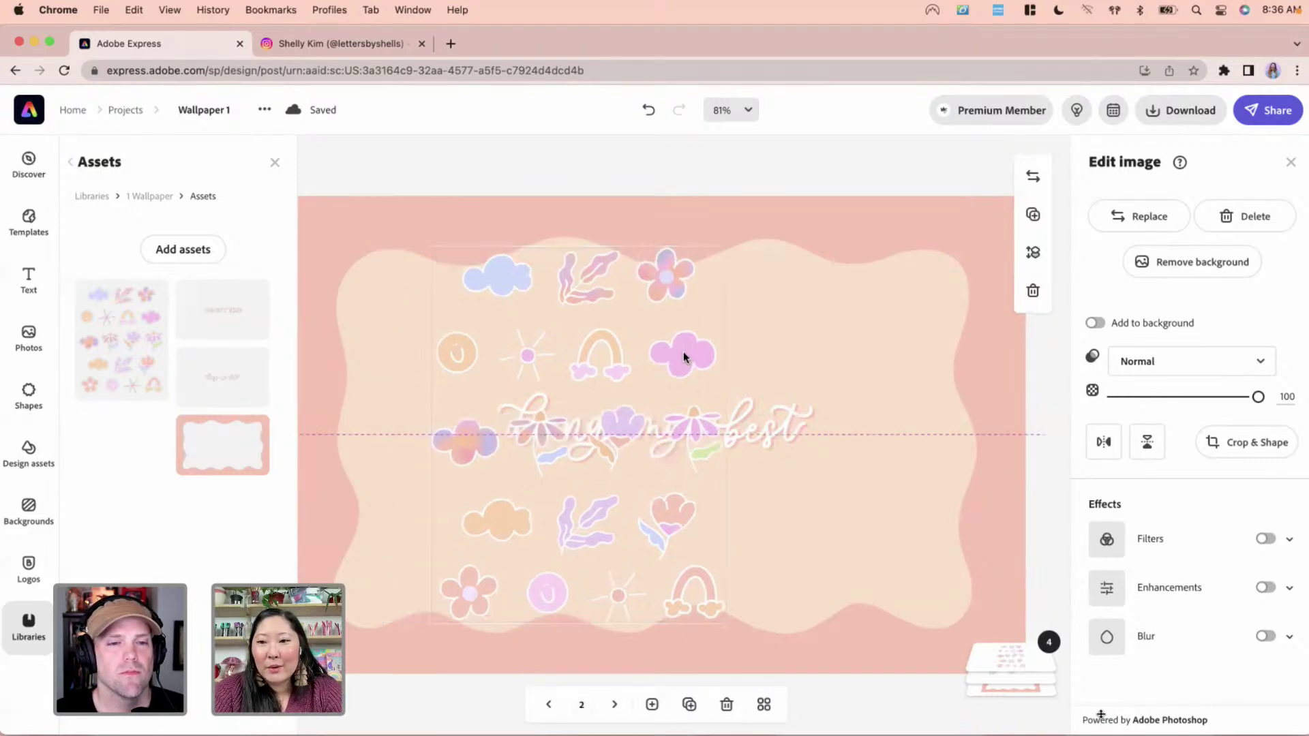
# Crop the illustration sheet freeform to the pink smiley in its last row, and centre the smiley above the word "my"
pyautogui.click(1245, 440)
pyautogui.click(1111, 390)
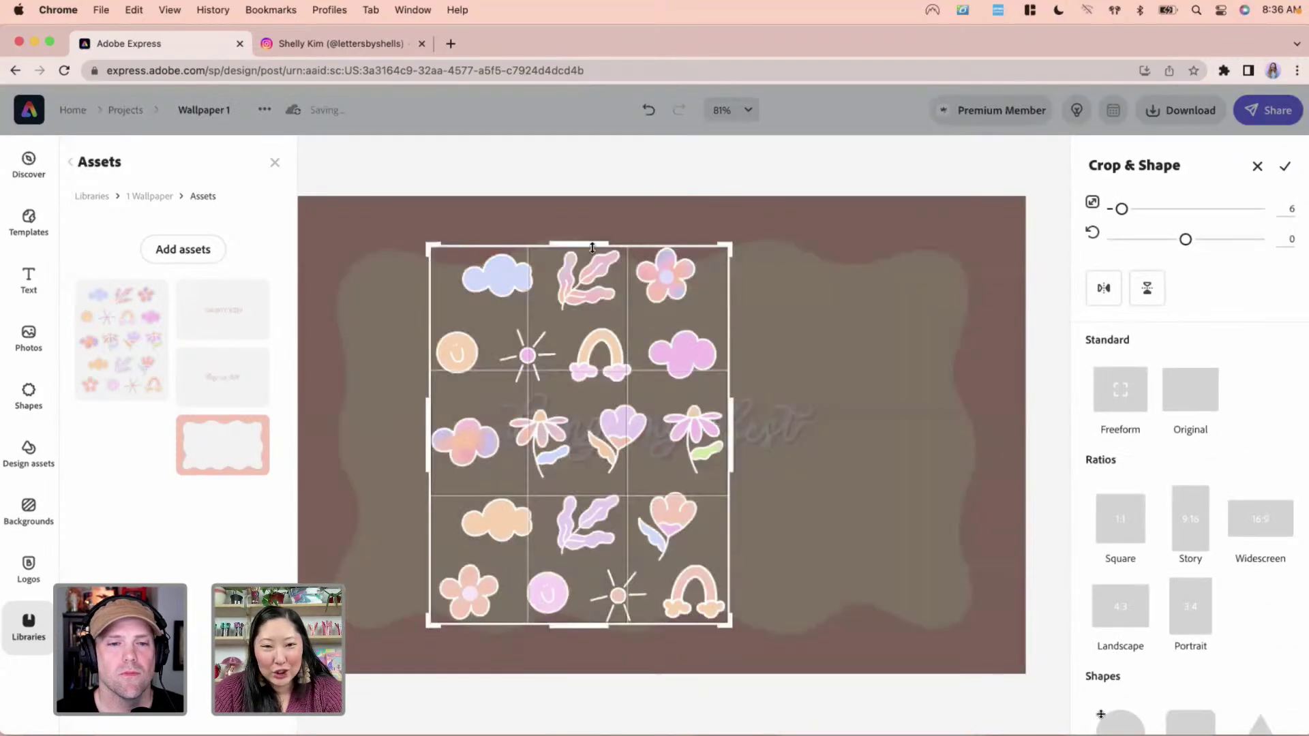
pyautogui.moveTo(589, 242); pyautogui.dragTo(597, 564)
pyautogui.moveTo(429, 593); pyautogui.dragTo(518, 595)
pyautogui.moveTo(728, 596); pyautogui.dragTo(579, 595)
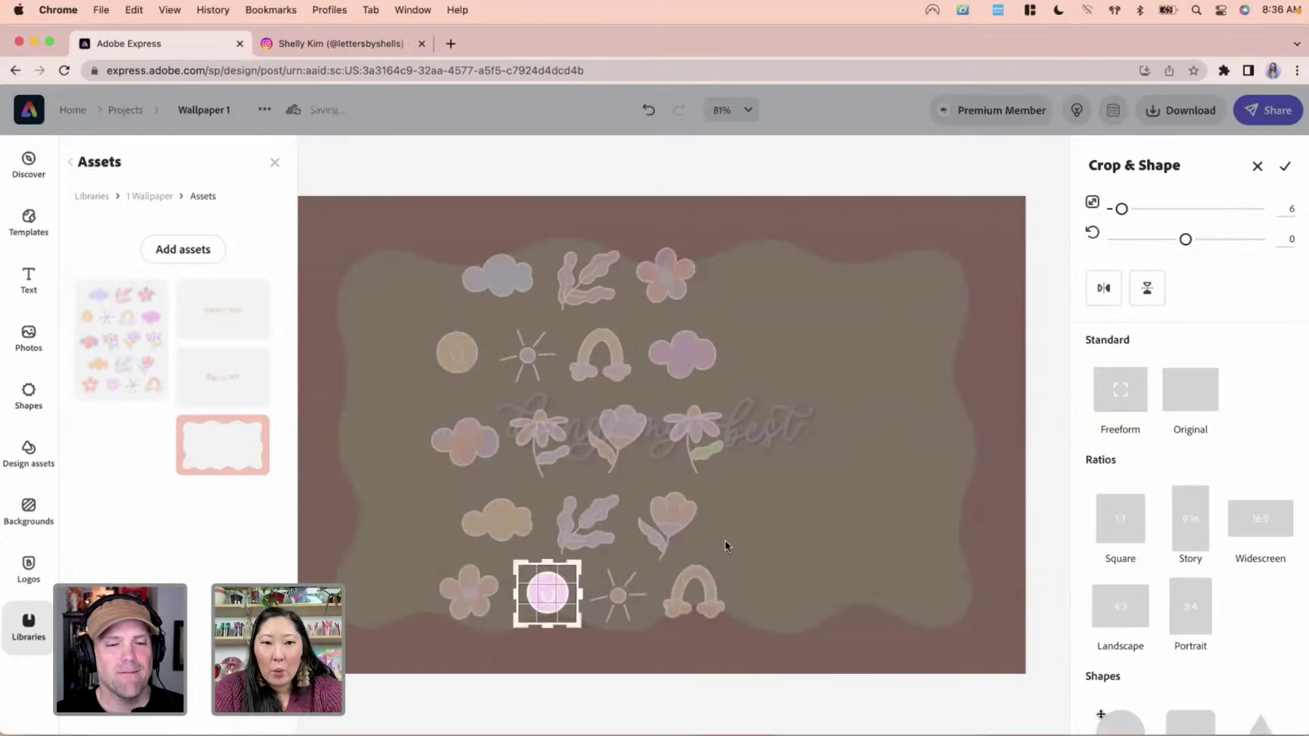
pyautogui.click(1285, 166)
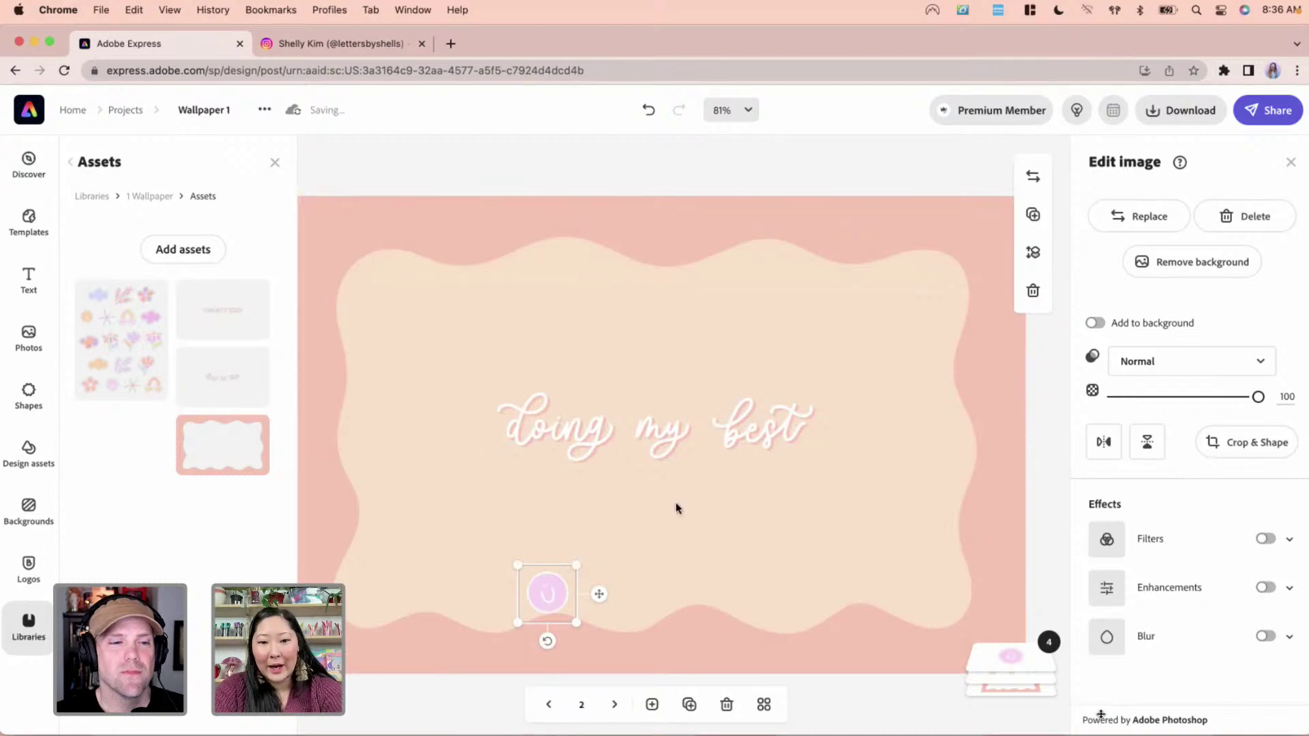
pyautogui.moveTo(560, 589); pyautogui.dragTo(667, 365)
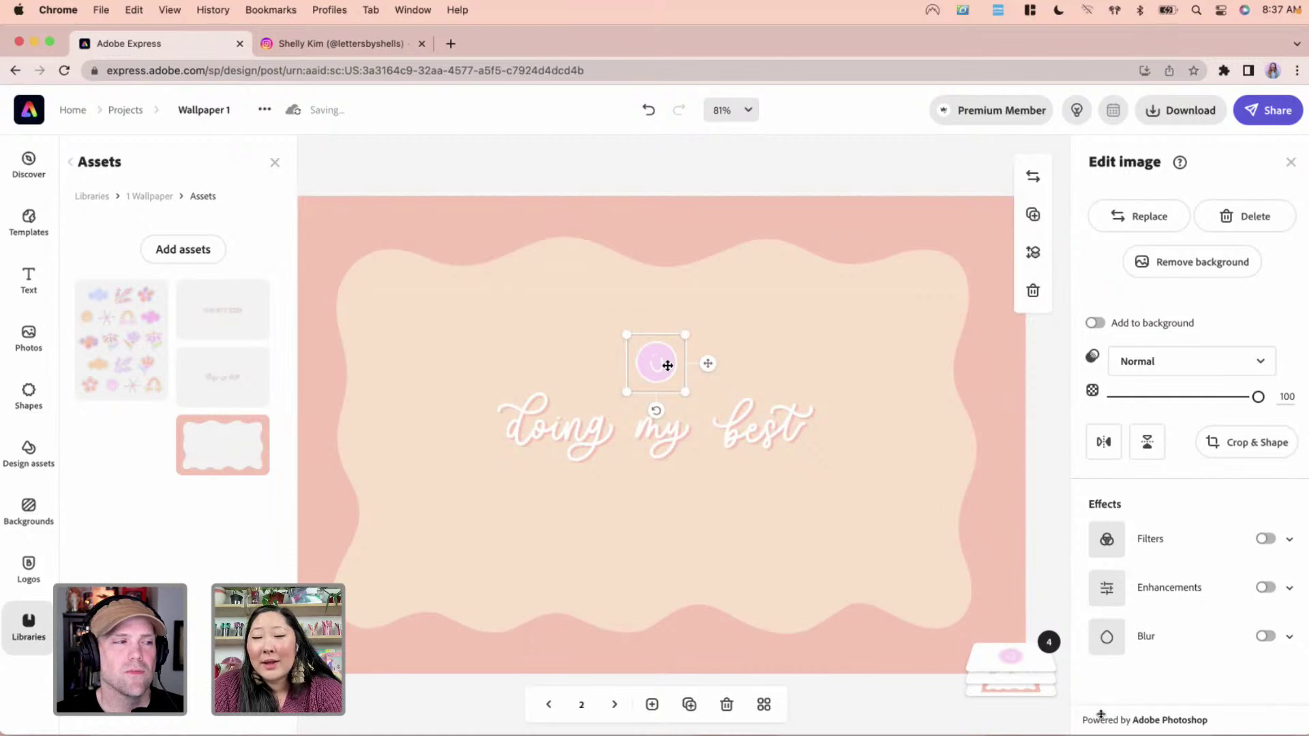
# Duplicate the pink smiley, tilt the copy slightly clockwise and centre it below the lettering
pyautogui.press('super+d')
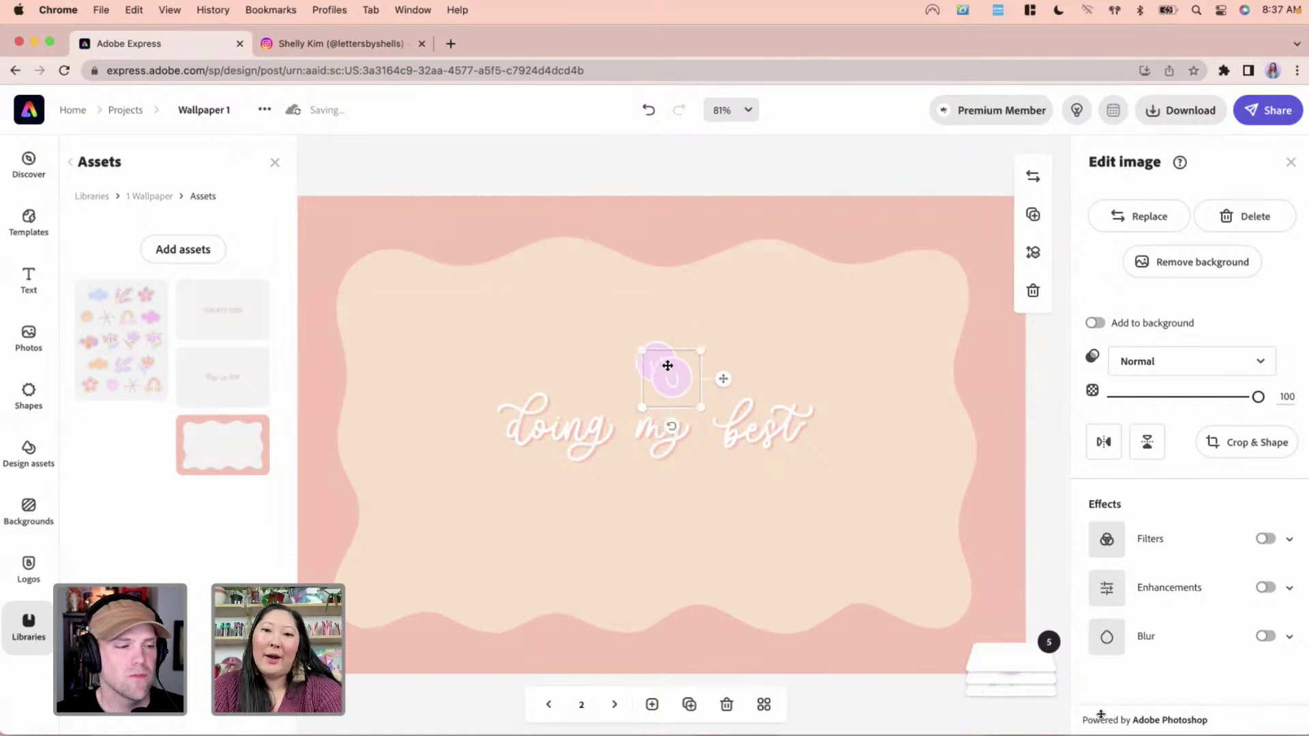
pyautogui.moveTo(672, 423); pyautogui.dragTo(659, 423)
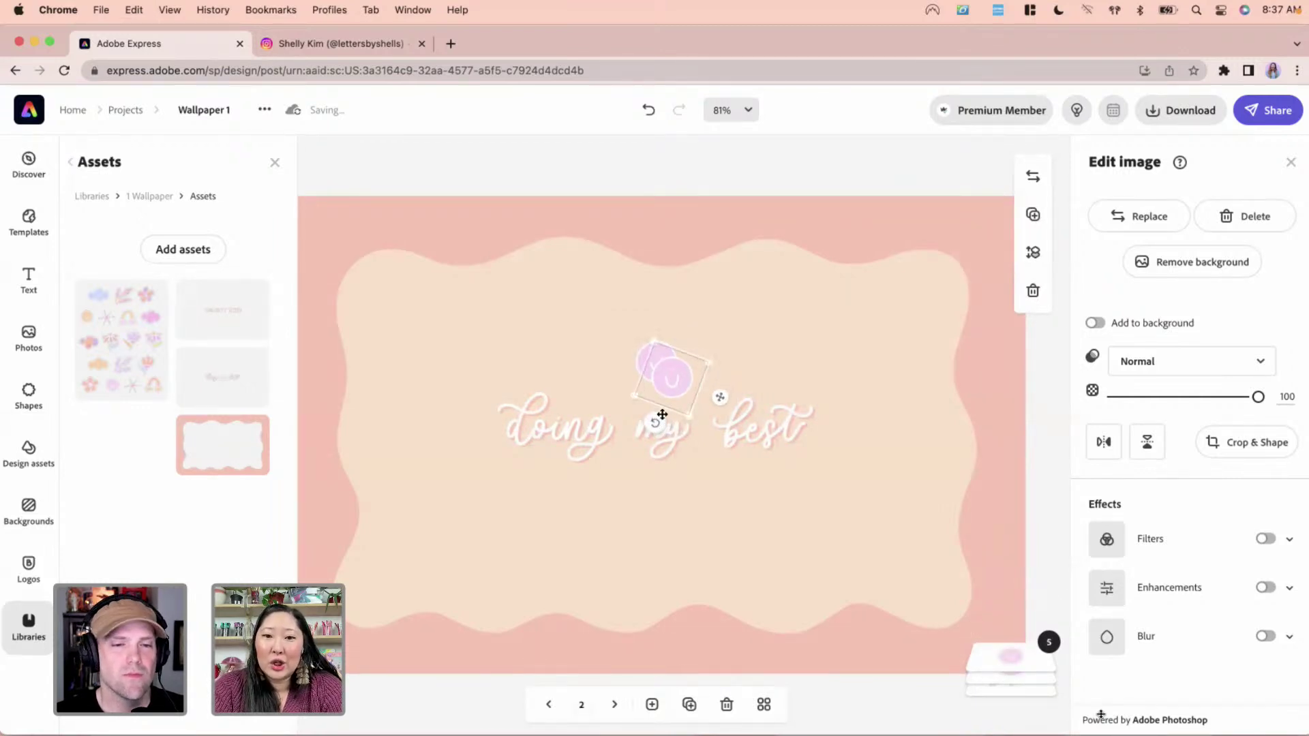
pyautogui.press('Delete')
pyautogui.moveTo(687, 370); pyautogui.dragTo(661, 504)
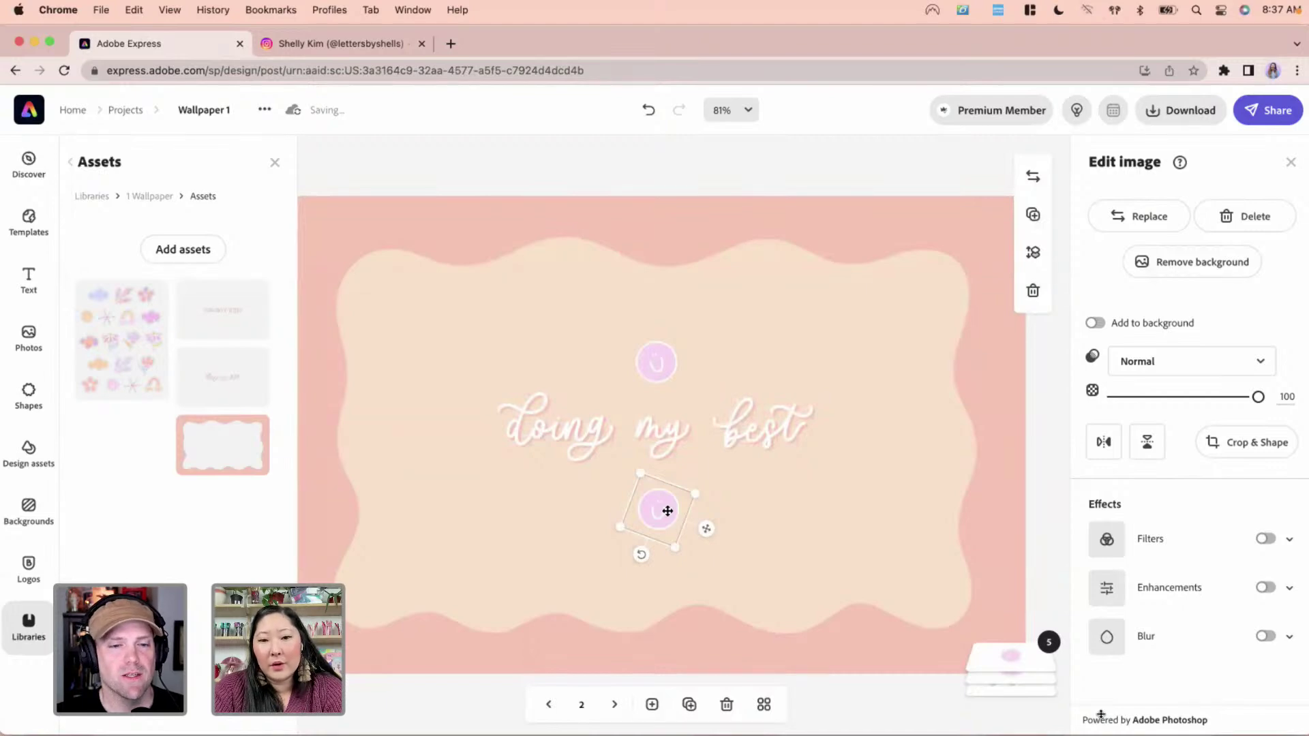
pyautogui.moveTo(667, 510); pyautogui.dragTo(666, 505)
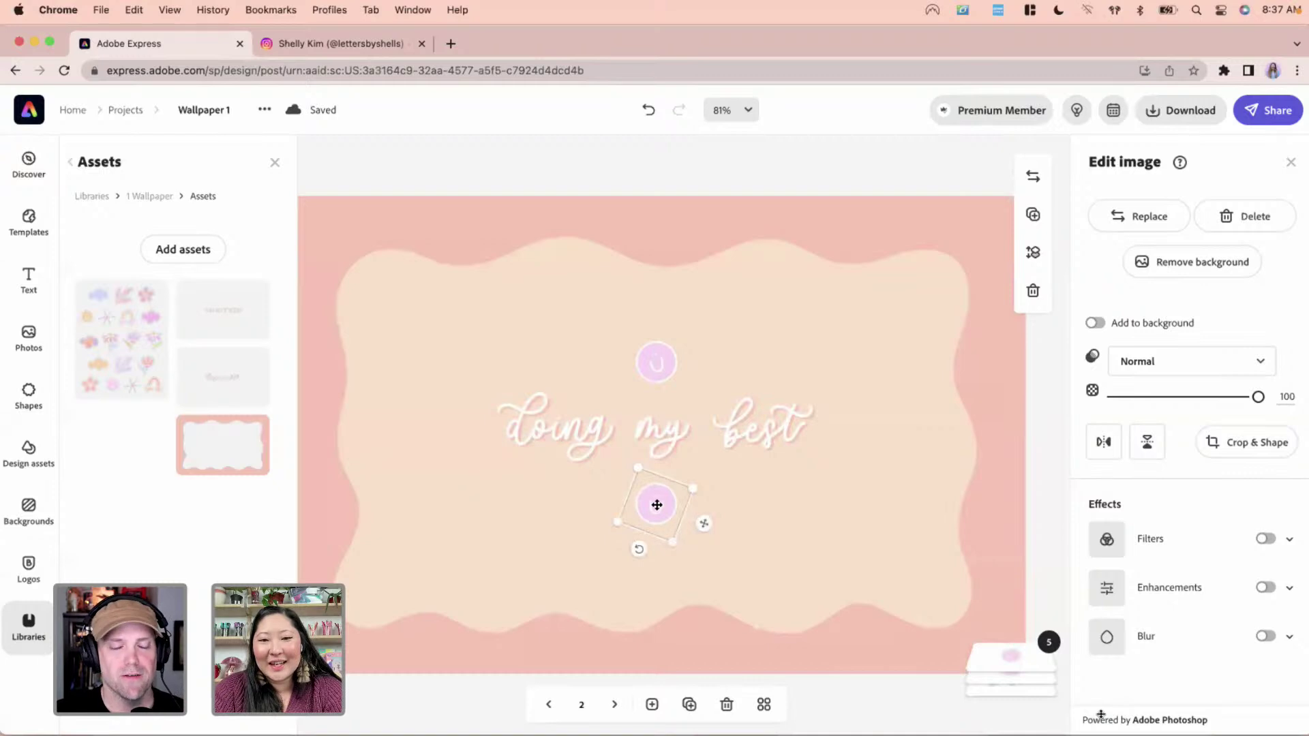
pyautogui.moveTo(655, 503); pyautogui.dragTo(655, 506)
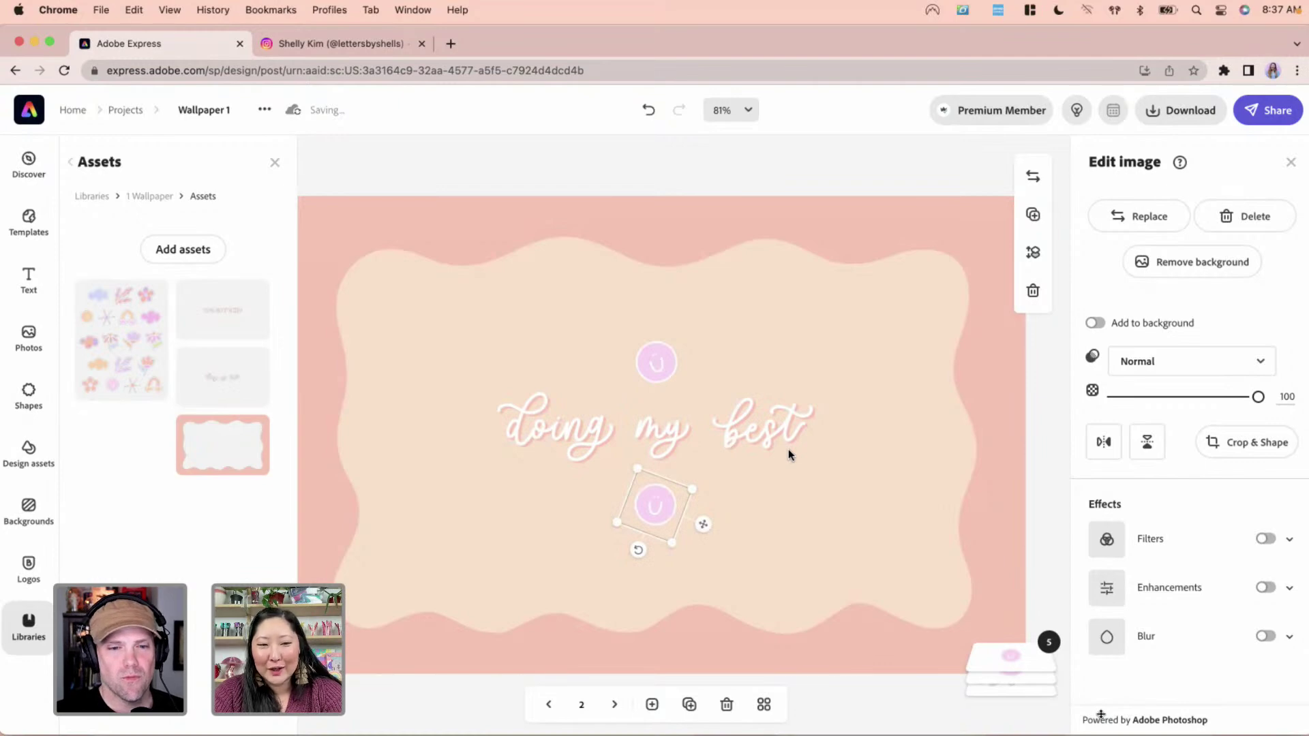
pyautogui.click(161, 385)
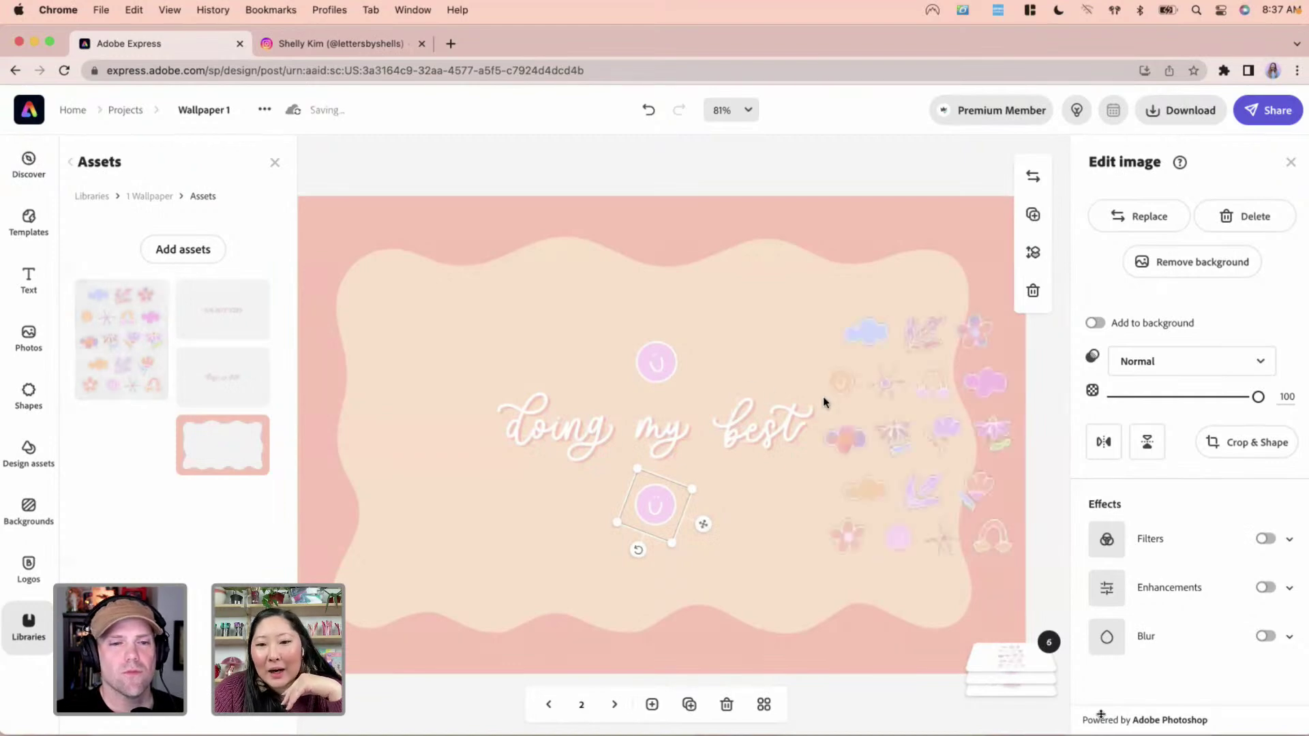
pyautogui.moveTo(819, 307); pyautogui.dragTo(628, 136)
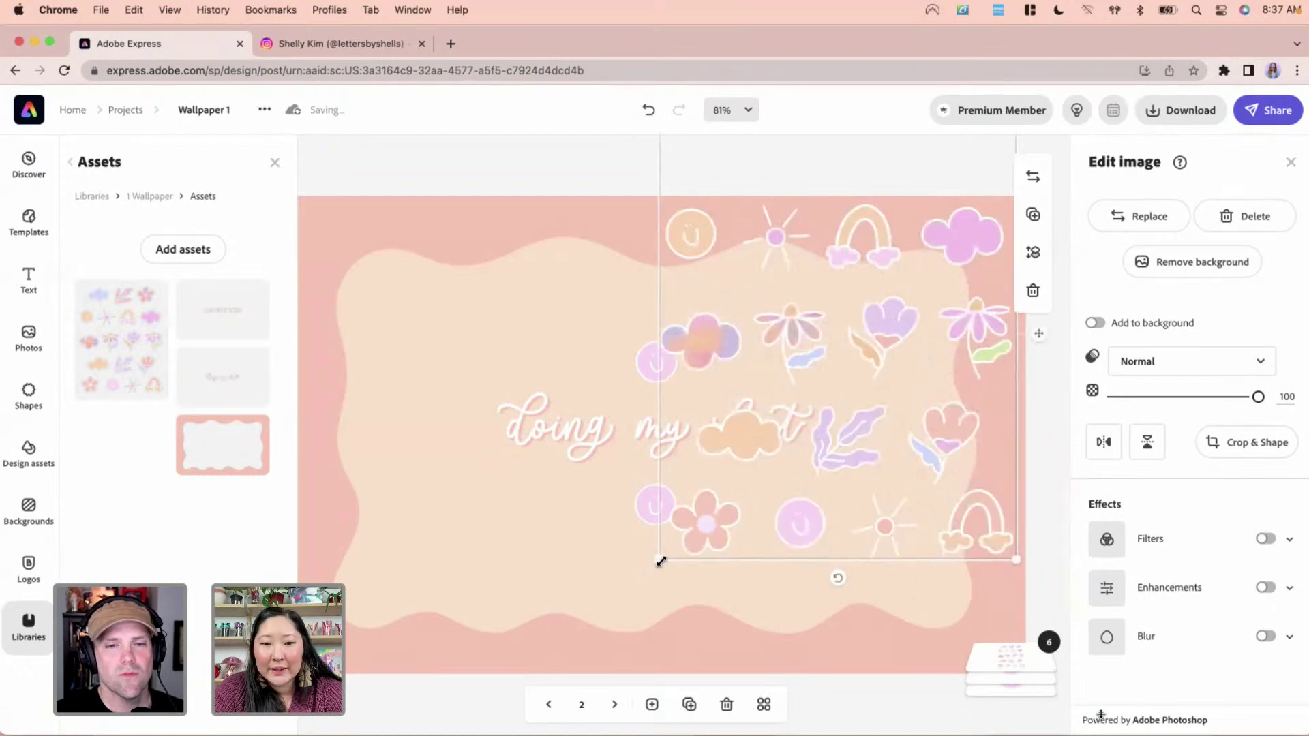
pyautogui.moveTo(651, 570); pyautogui.dragTo(570, 646)
pyautogui.moveTo(622, 441); pyautogui.dragTo(640, 413)
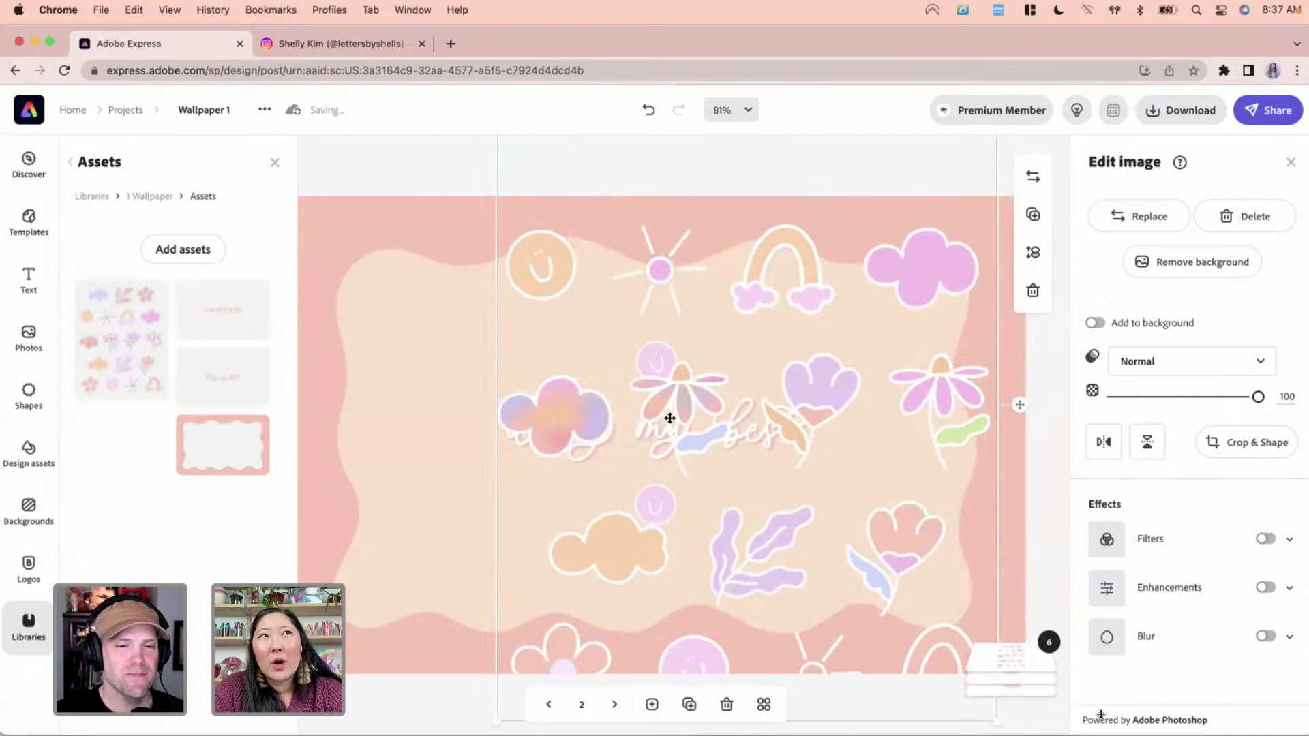
pyautogui.moveTo(558, 415); pyautogui.dragTo(492, 376)
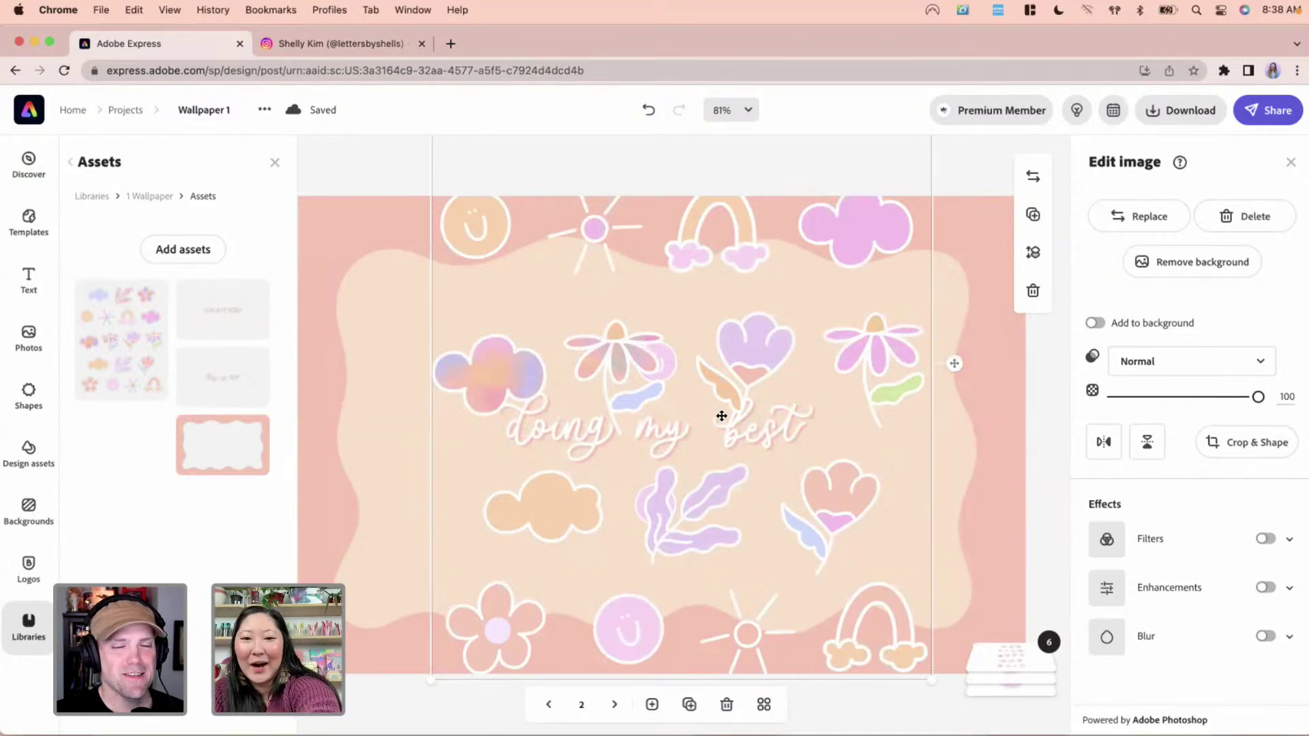
pyautogui.press('Delete')
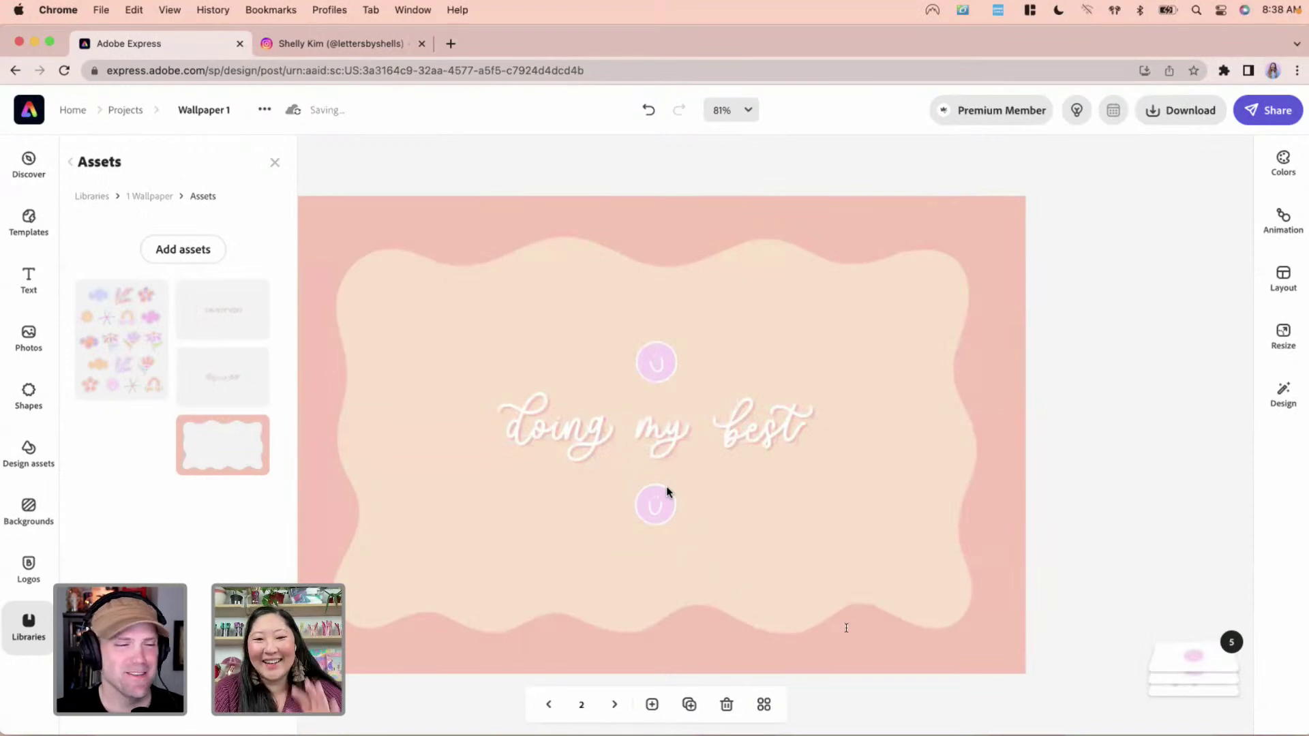
# Reposition the illustration sheet inside the lower smiley's crop so it shows the orange smiley instead of the pink one
pyautogui.click(667, 508)
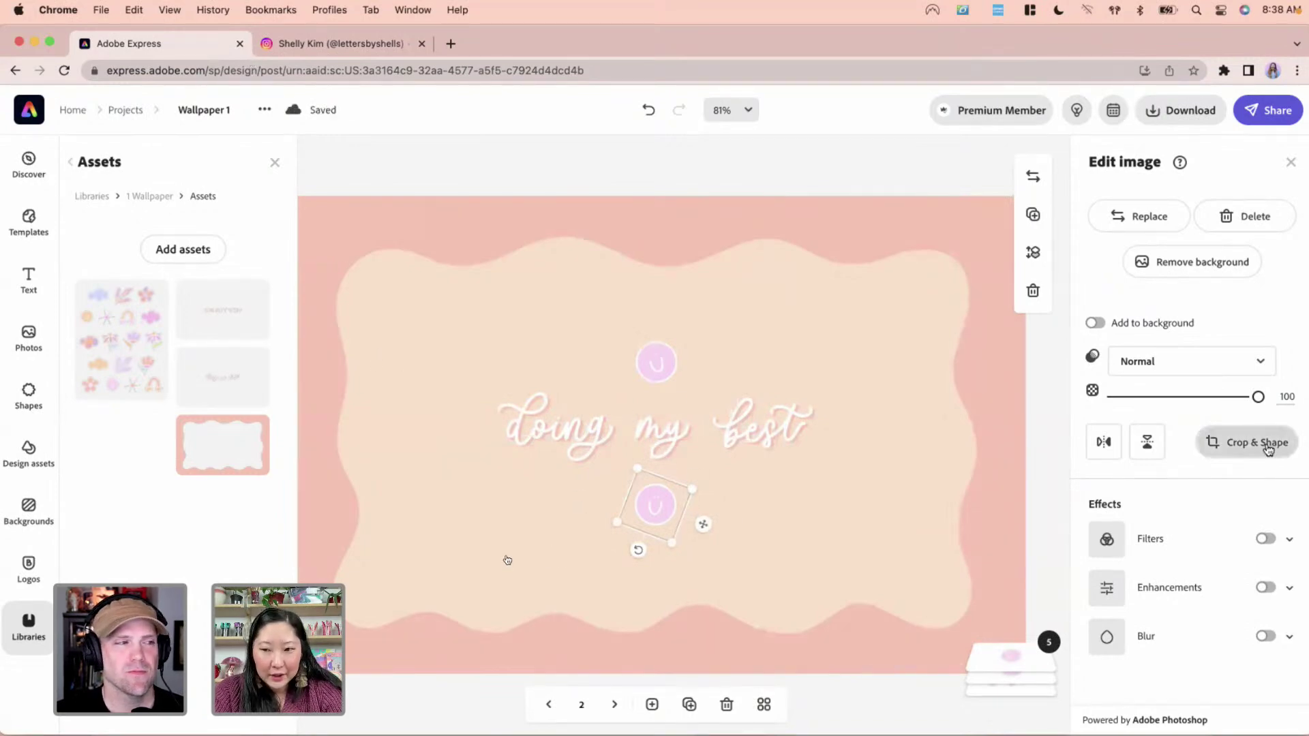
pyautogui.click(1247, 442)
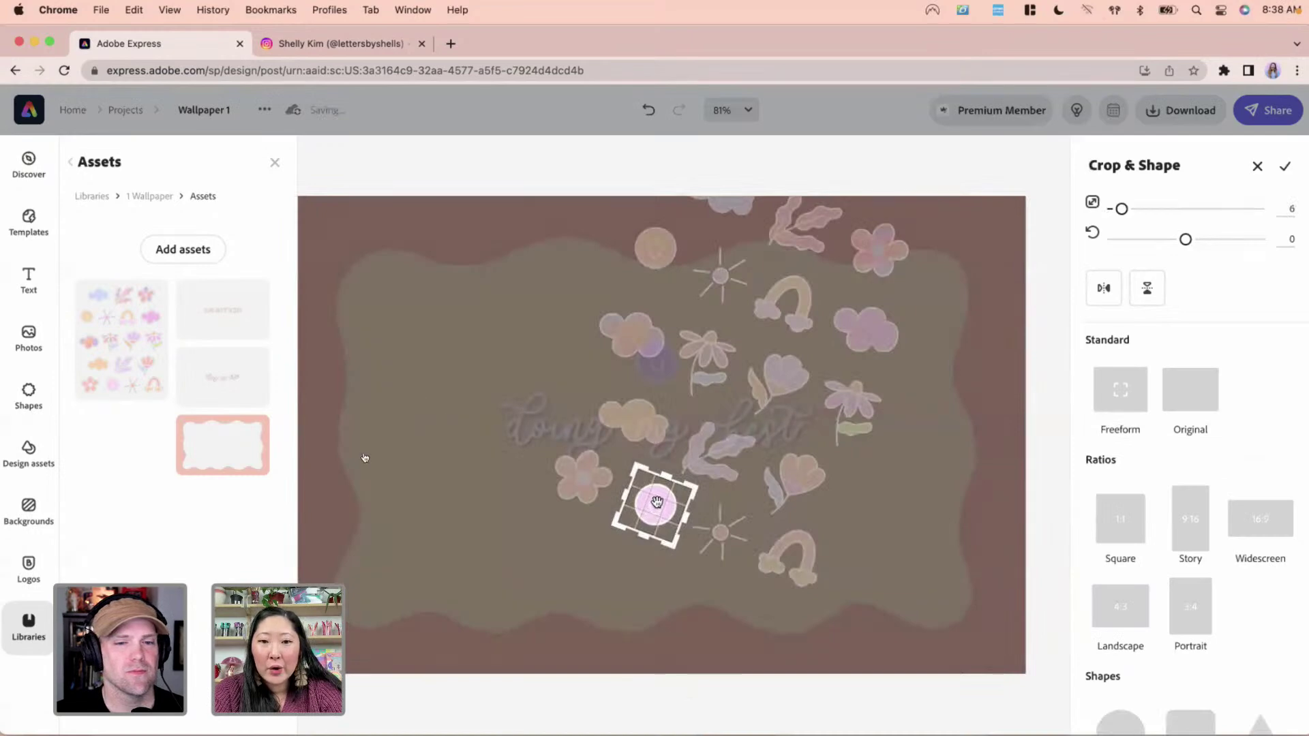
pyautogui.moveTo(651, 509)
pyautogui.mouseDown()
pyautogui.moveTo(660, 594)
pyautogui.moveTo(643, 463)
pyautogui.moveTo(669, 529)
pyautogui.mouseUp()
pyautogui.press('Return')
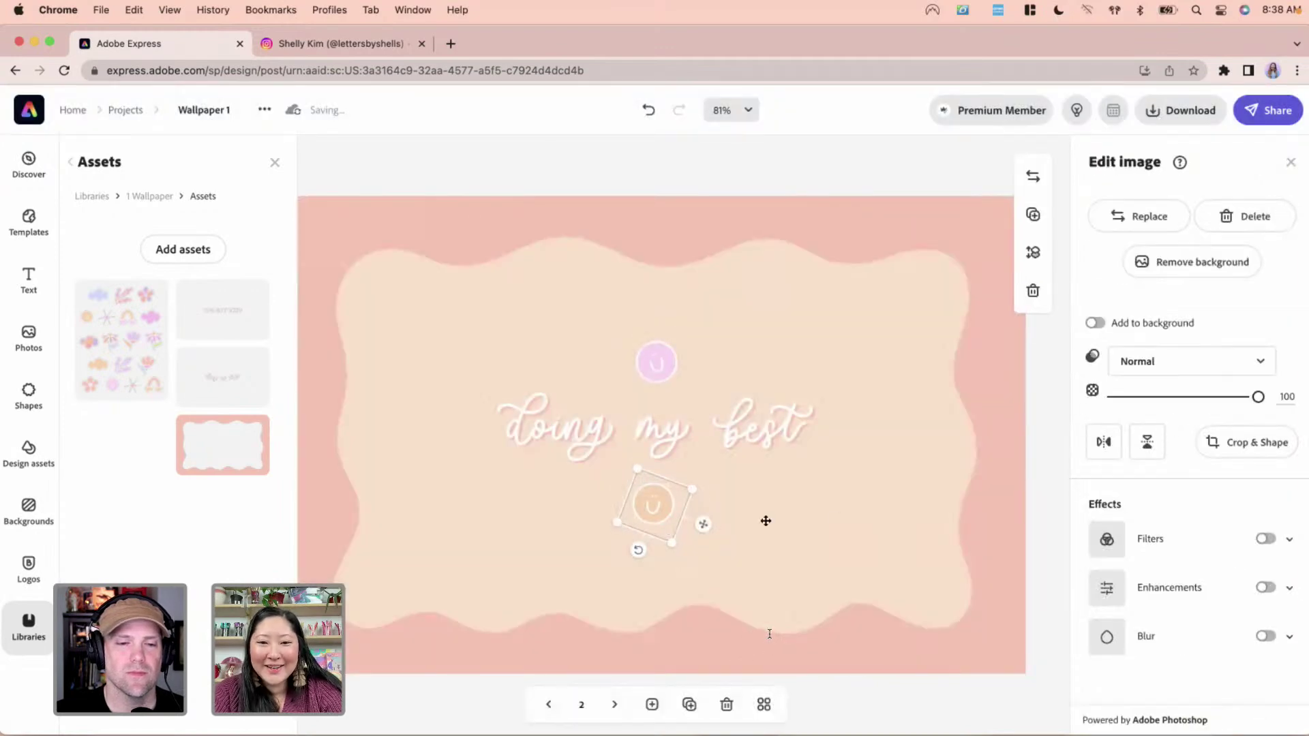
# Duplicate the pink smiley beside the word "doing" and recrop the copy to the purple tulip, enlarging the crop to fit its stem
pyautogui.click(660, 374)
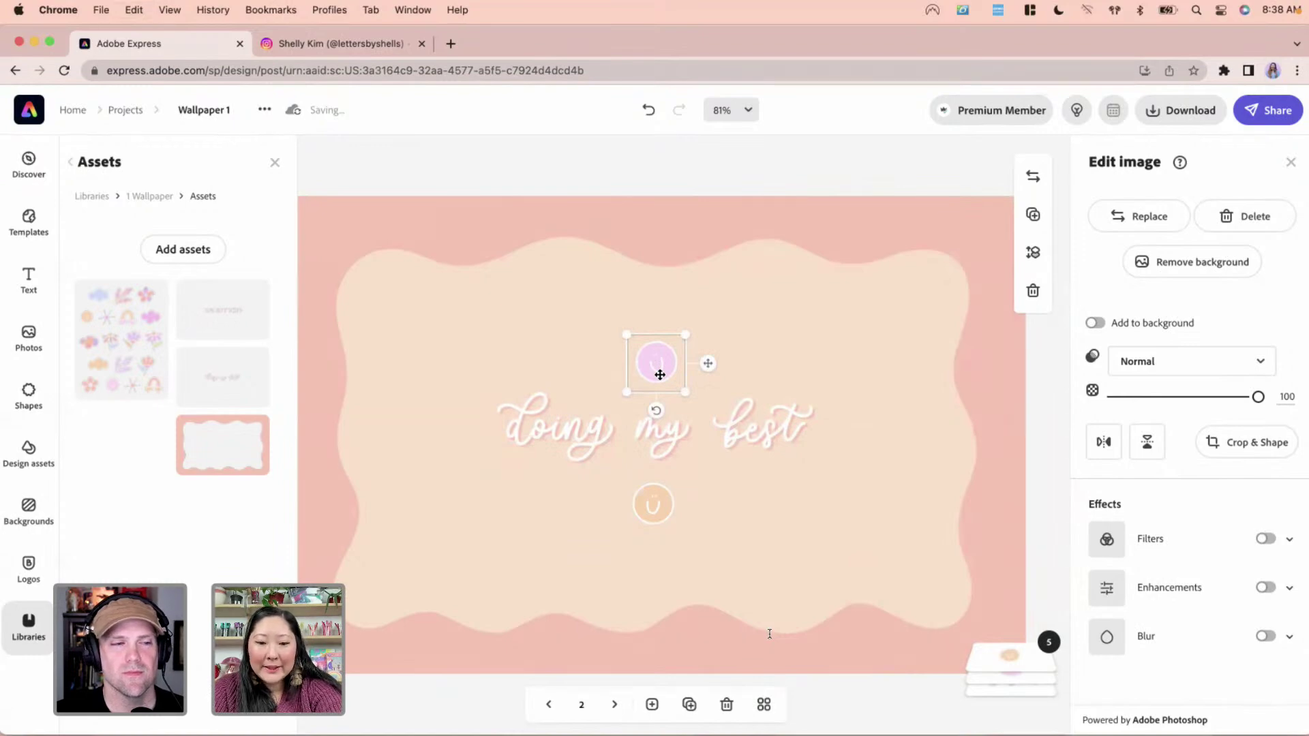
pyautogui.moveTo(660, 375); pyautogui.dragTo(447, 435)
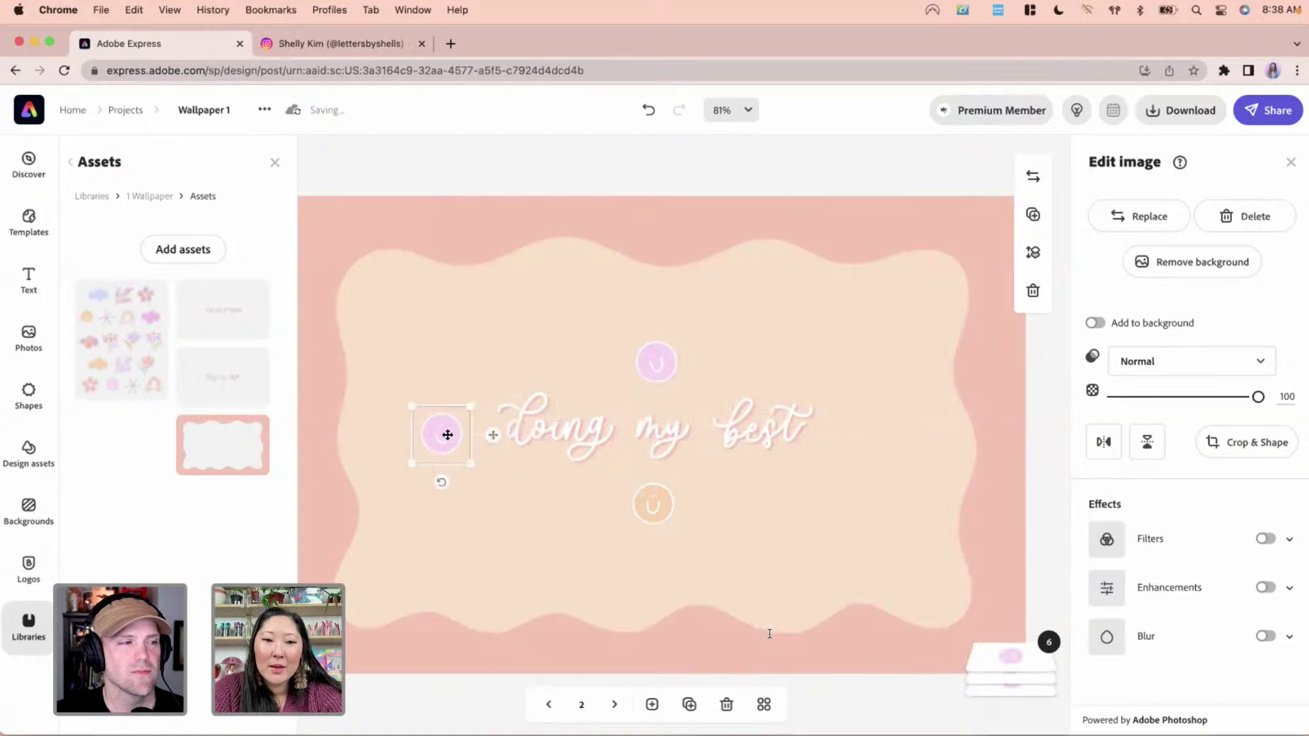
pyautogui.click(1253, 450)
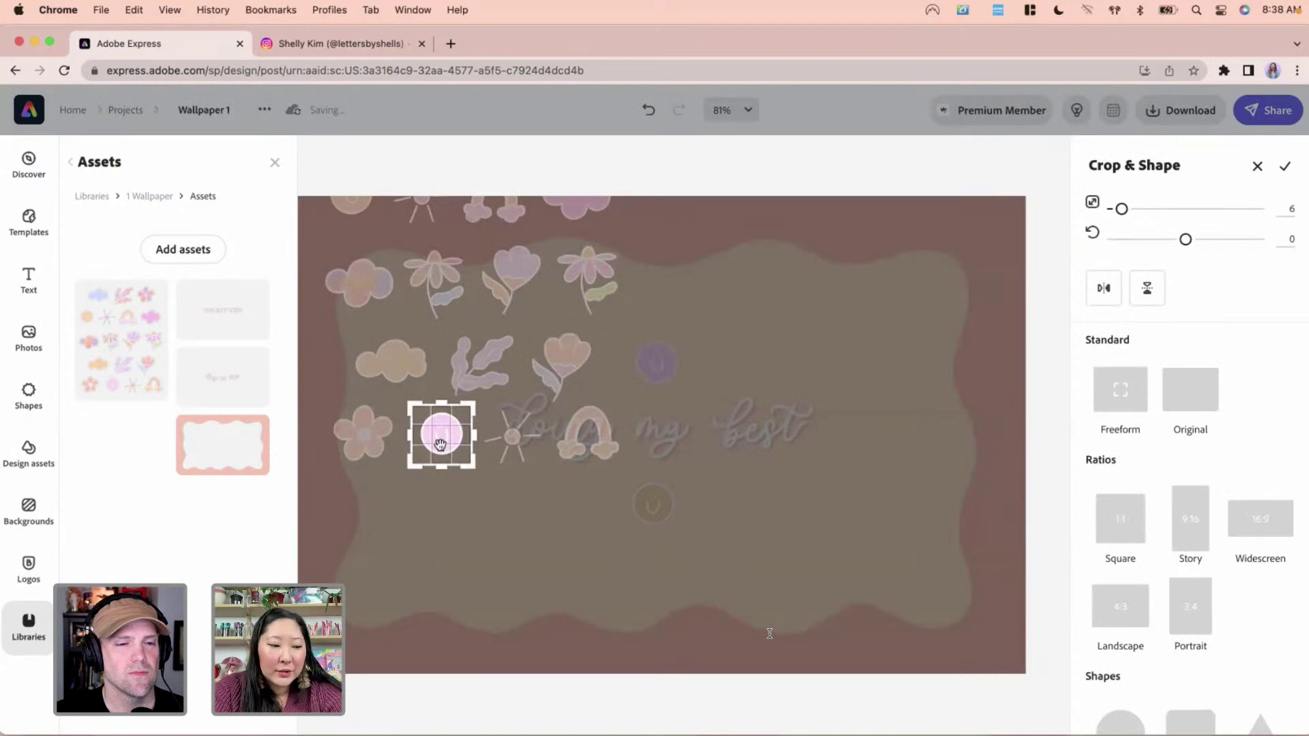
pyautogui.moveTo(440, 444); pyautogui.dragTo(372, 599)
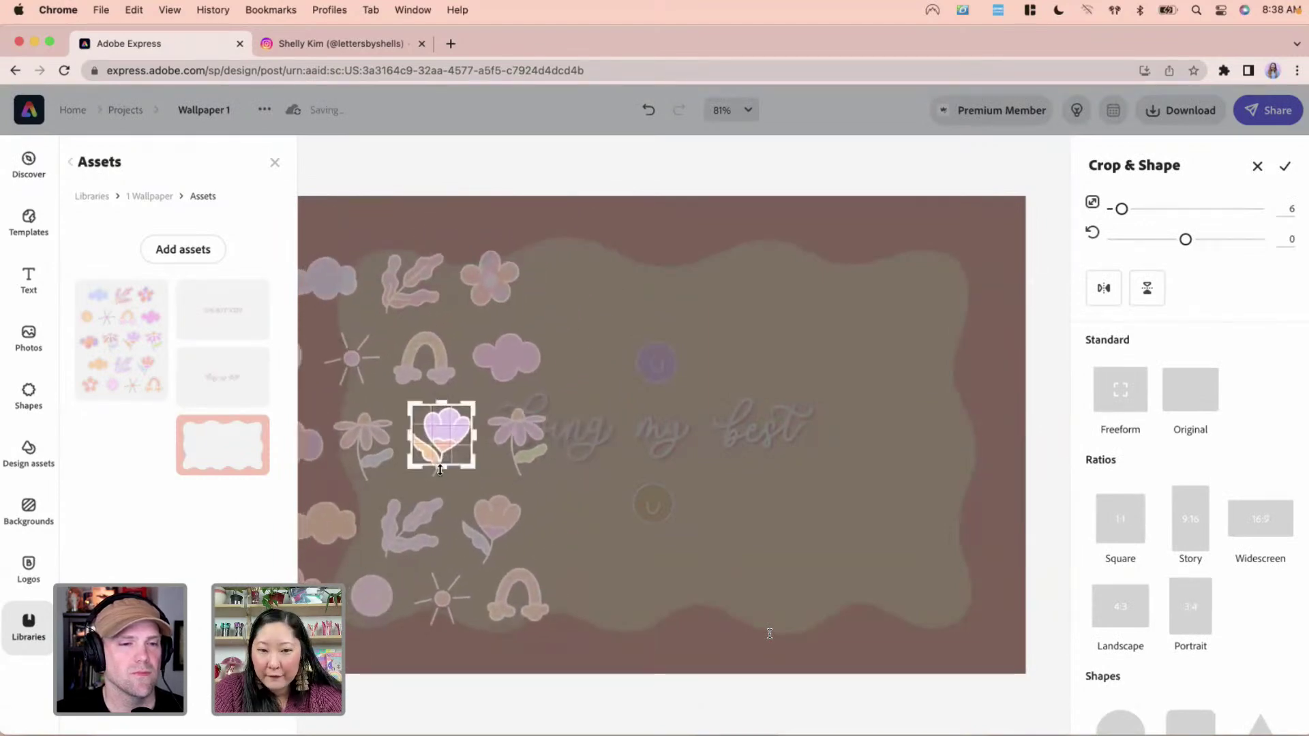
pyautogui.moveTo(442, 468); pyautogui.dragTo(442, 495)
pyautogui.moveTo(411, 451); pyautogui.dragTo(451, 465)
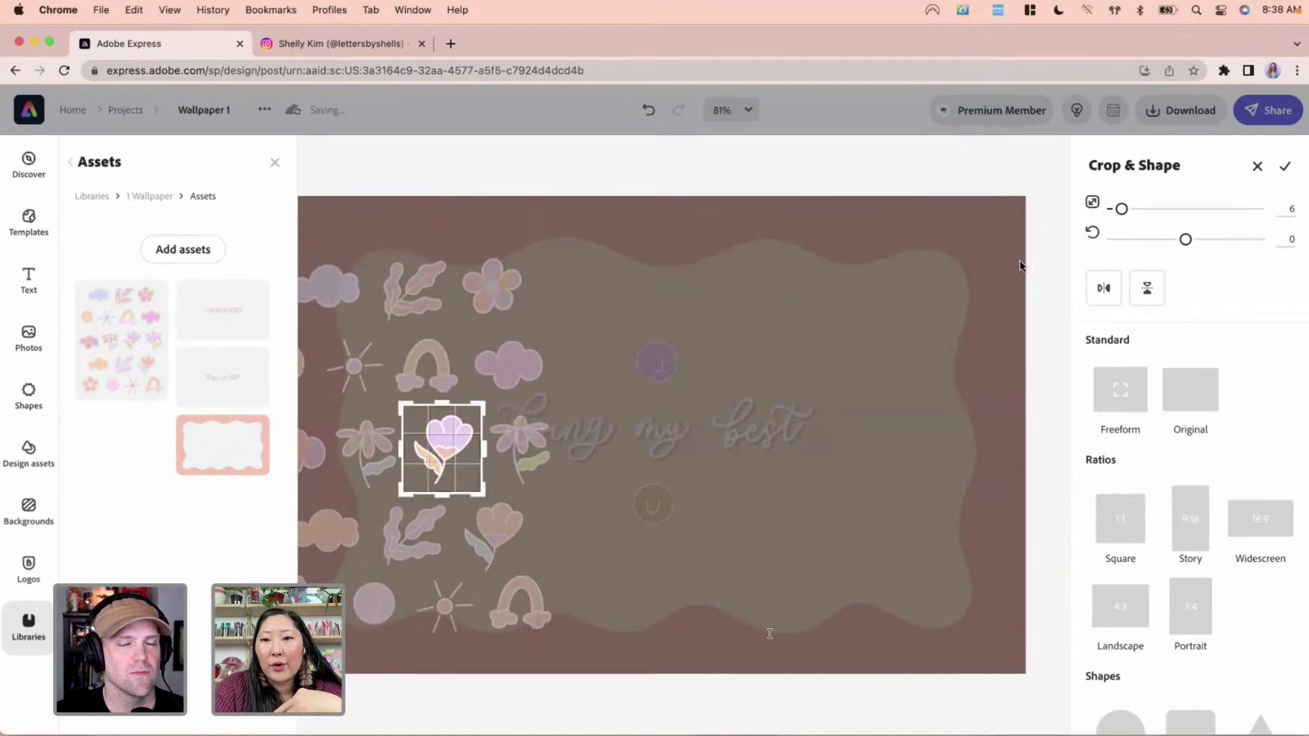
pyautogui.click(1285, 166)
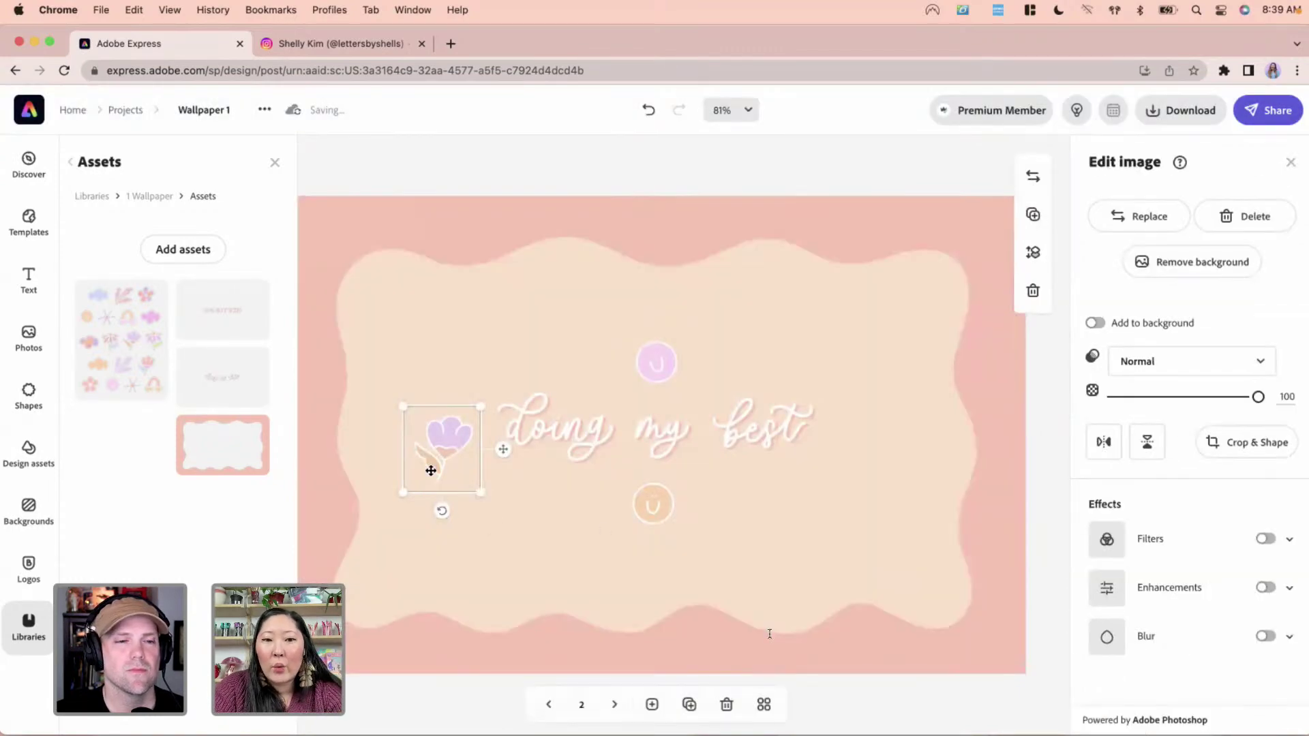
# Place the purple tulip before the word "doing" and a horizontally flipped copy after "best", vertically aligned with each other
pyautogui.moveTo(432, 462); pyautogui.dragTo(498, 452)
pyautogui.press('super+c')
pyautogui.press('super+v')
pyautogui.moveTo(629, 453); pyautogui.dragTo(876, 451)
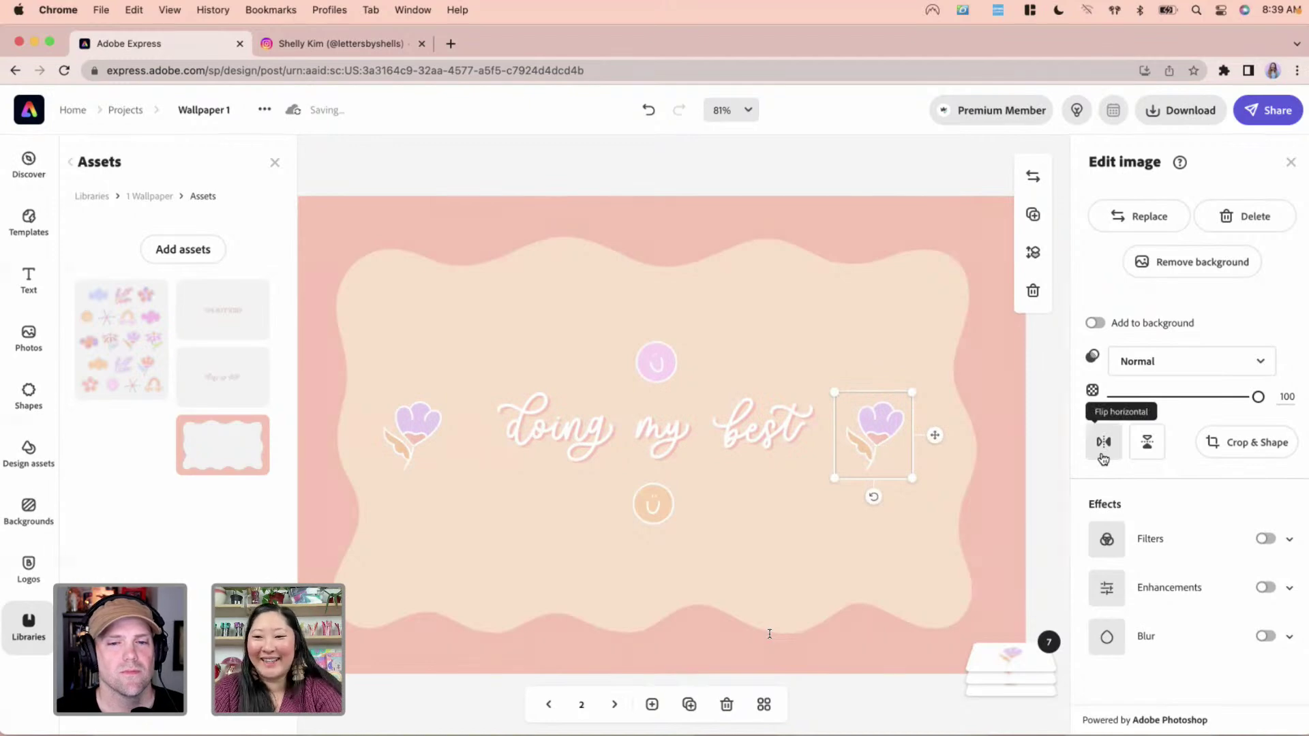
pyautogui.moveTo(872, 453); pyautogui.dragTo(881, 455)
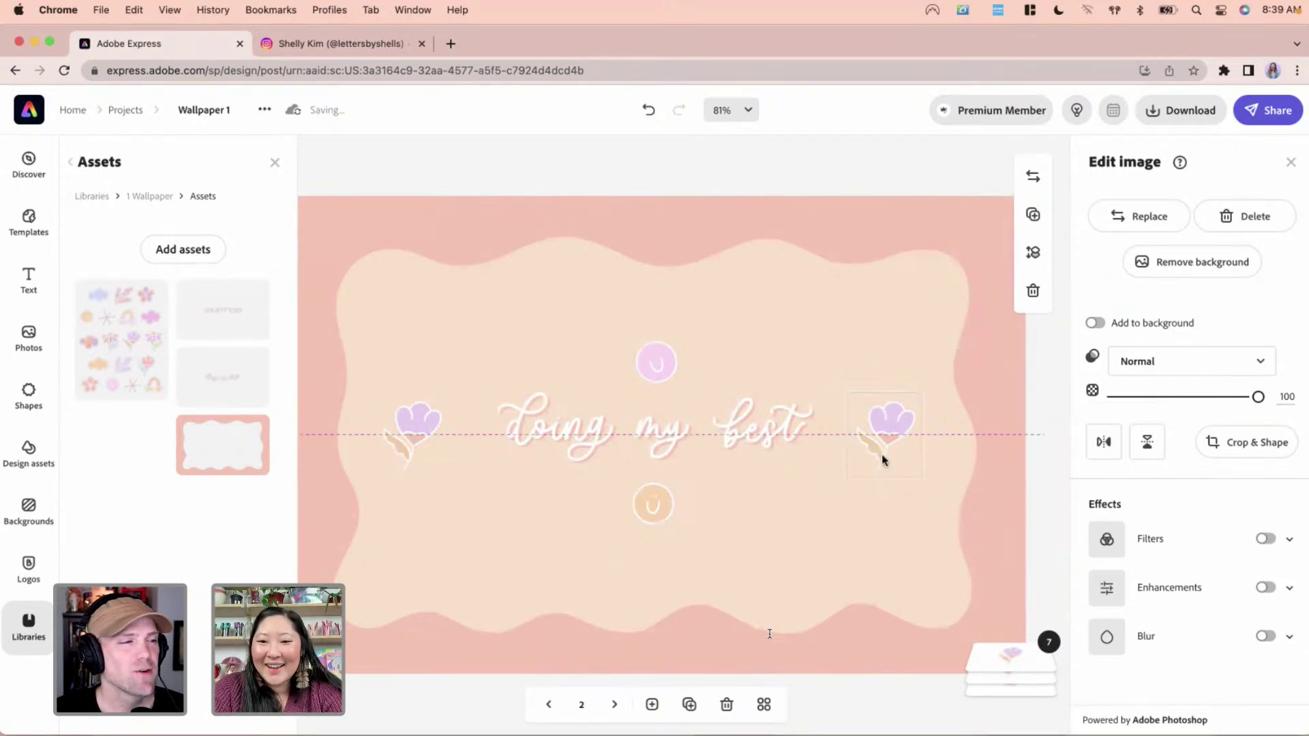
pyautogui.click(1103, 445)
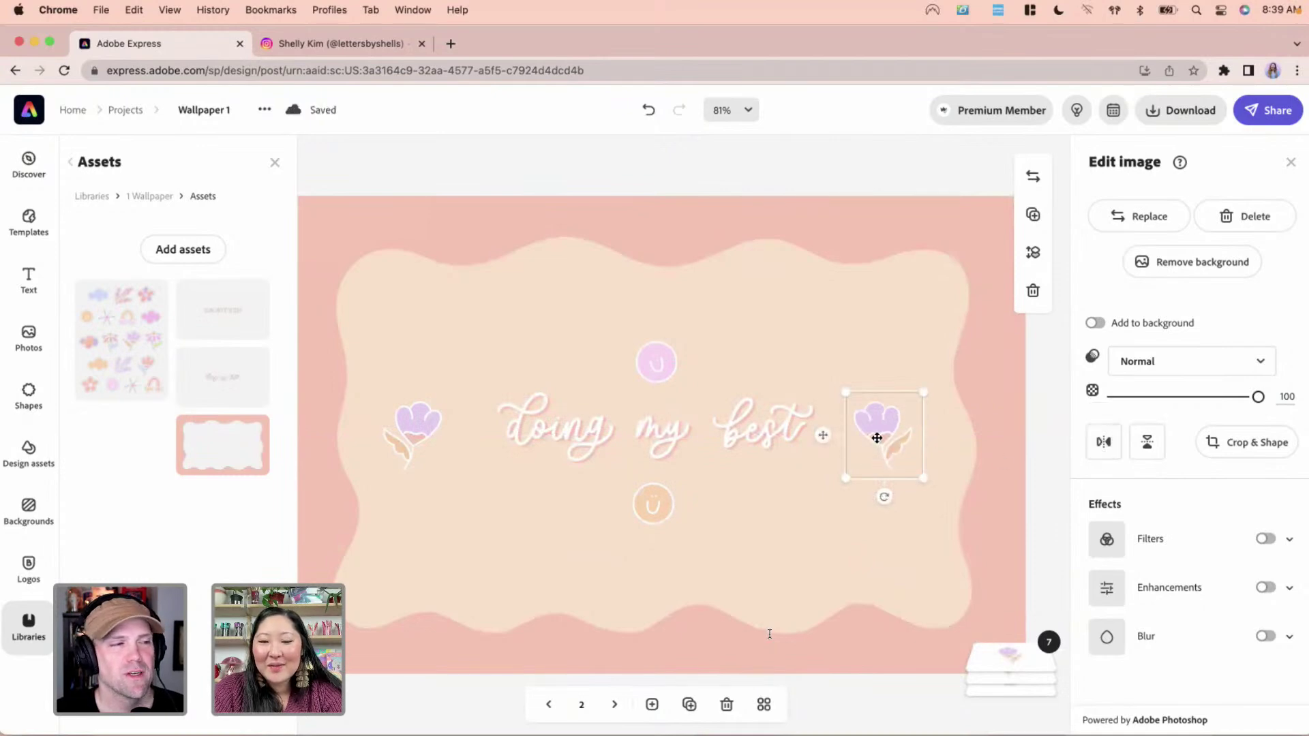
pyautogui.moveTo(882, 437); pyautogui.dragTo(882, 438)
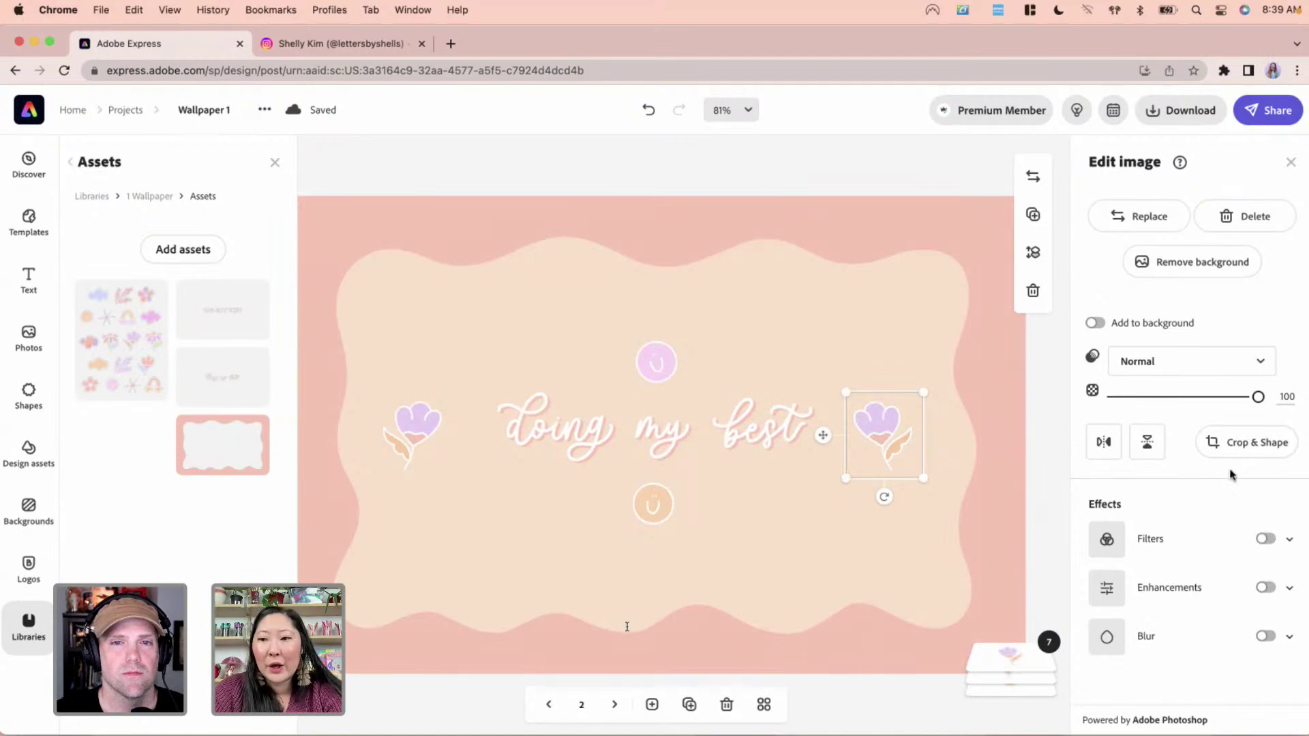
# Reposition the illustration sheet inside the flipped tulip's crop to show the coral tulip with the blue leaf, and trim the crop's lower edge
pyautogui.click(1245, 453)
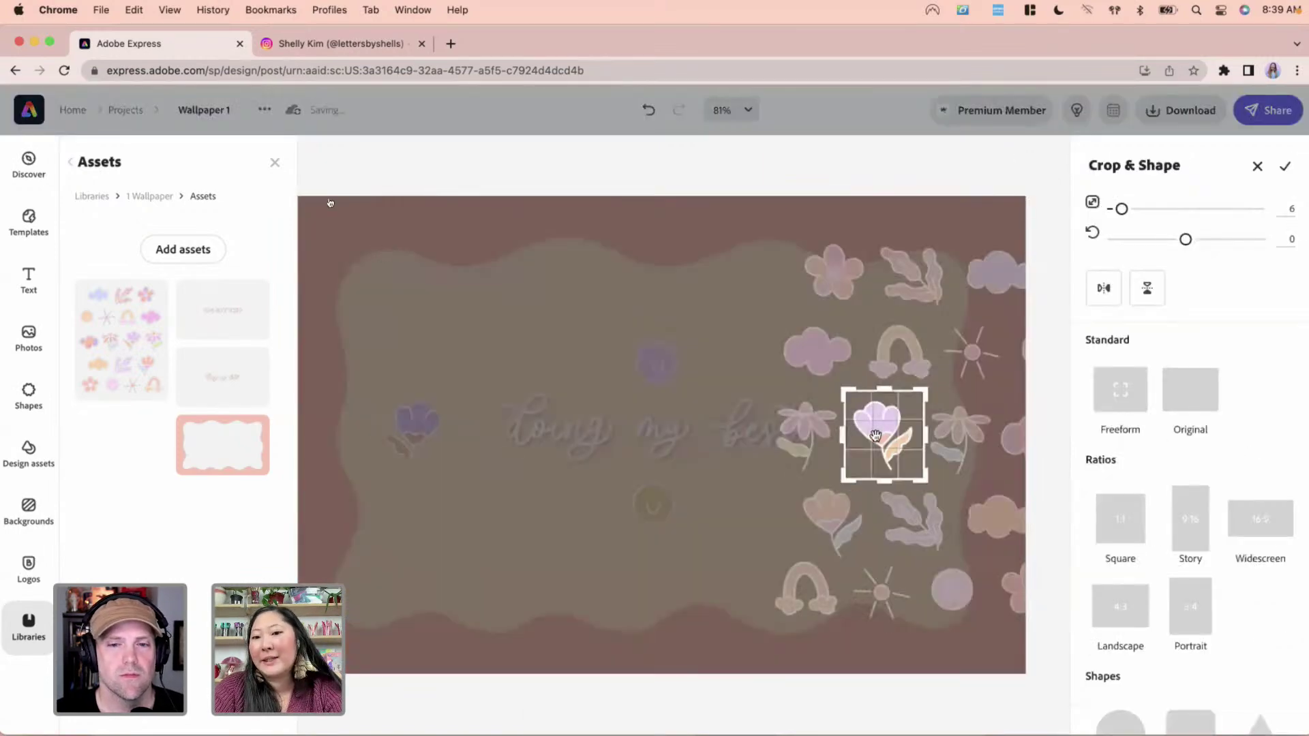
pyautogui.moveTo(878, 440); pyautogui.dragTo(929, 352)
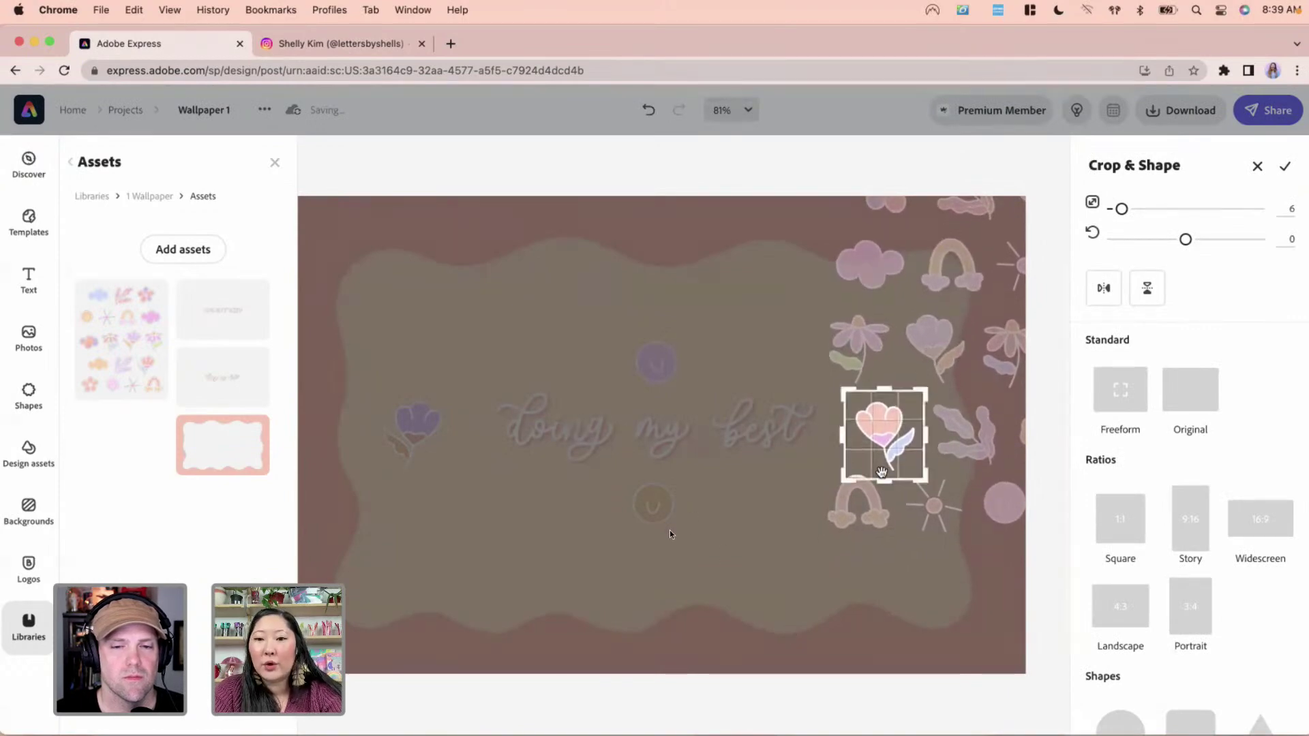
pyautogui.moveTo(886, 477); pyautogui.dragTo(886, 473)
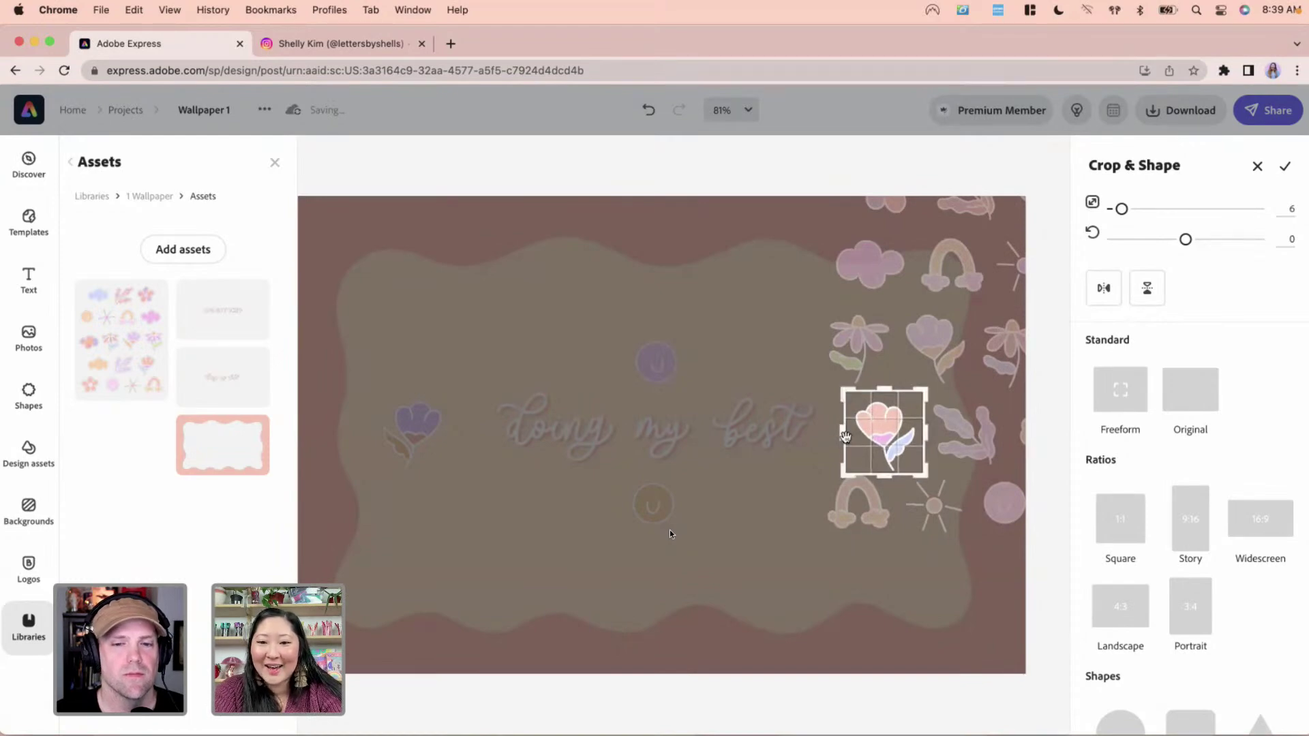
pyautogui.click(846, 438)
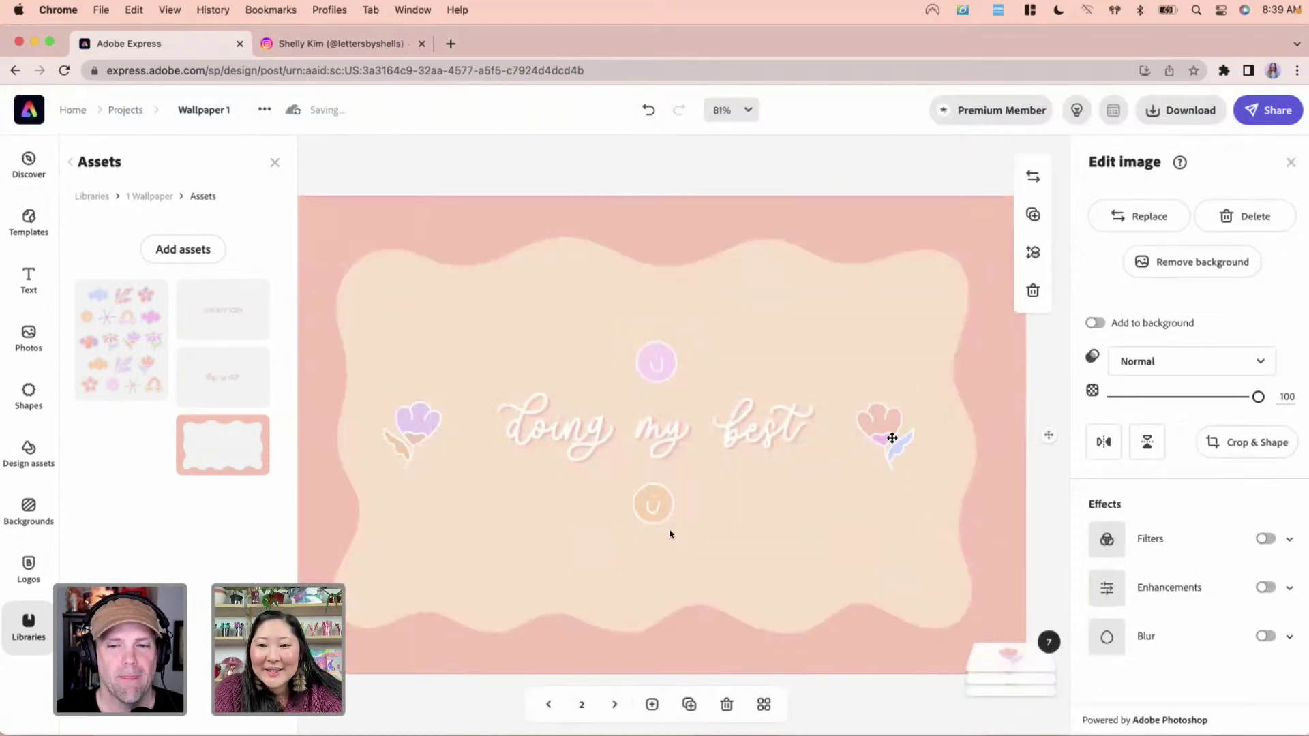
# Fine-tune the coral tulip's horizontal position after the word "best" and rotate the orange smiley slightly further clockwise
pyautogui.moveTo(892, 439); pyautogui.dragTo(888, 438)
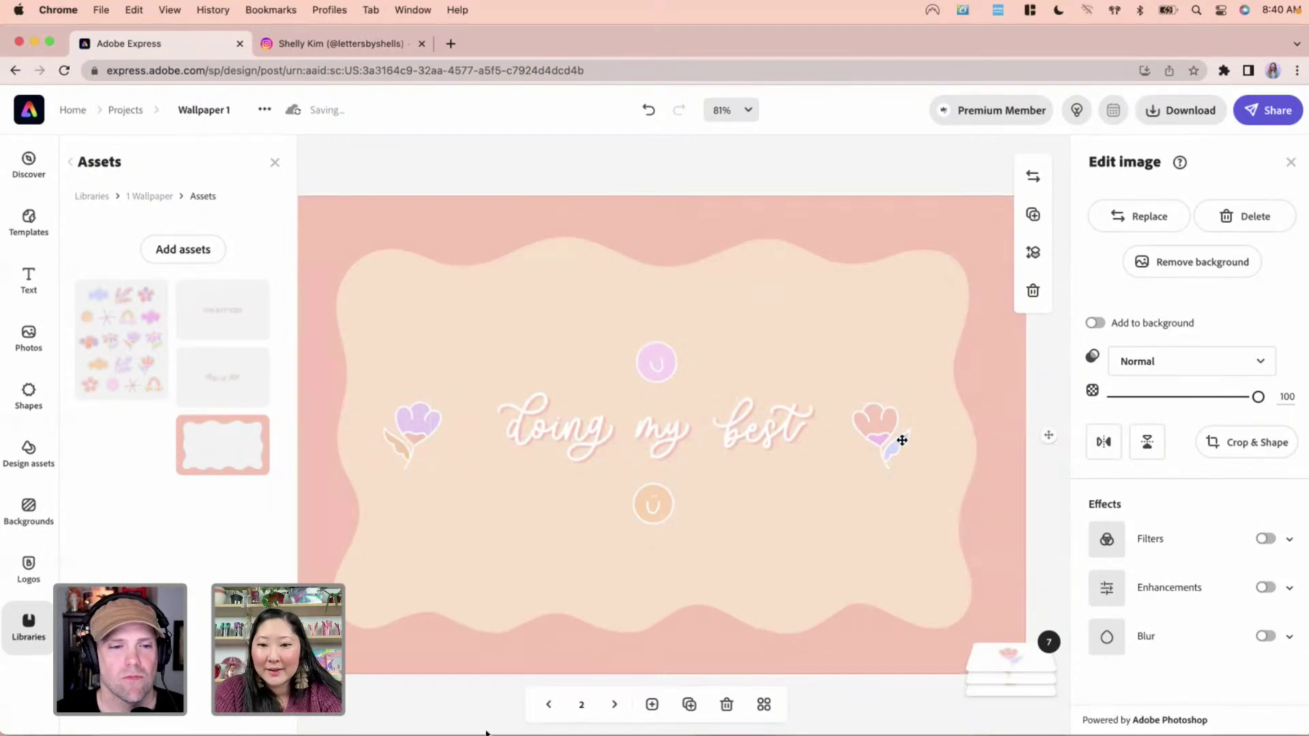
pyautogui.moveTo(891, 439); pyautogui.dragTo(897, 438)
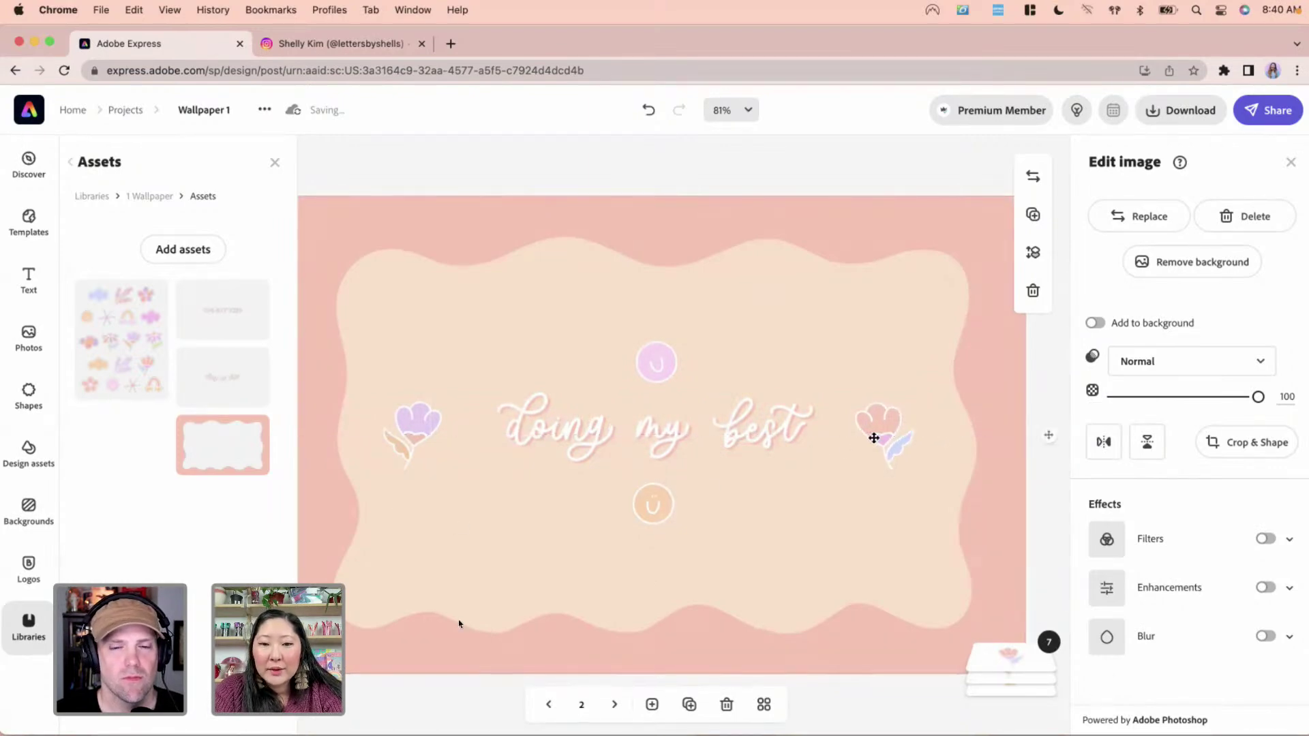
pyautogui.click(657, 510)
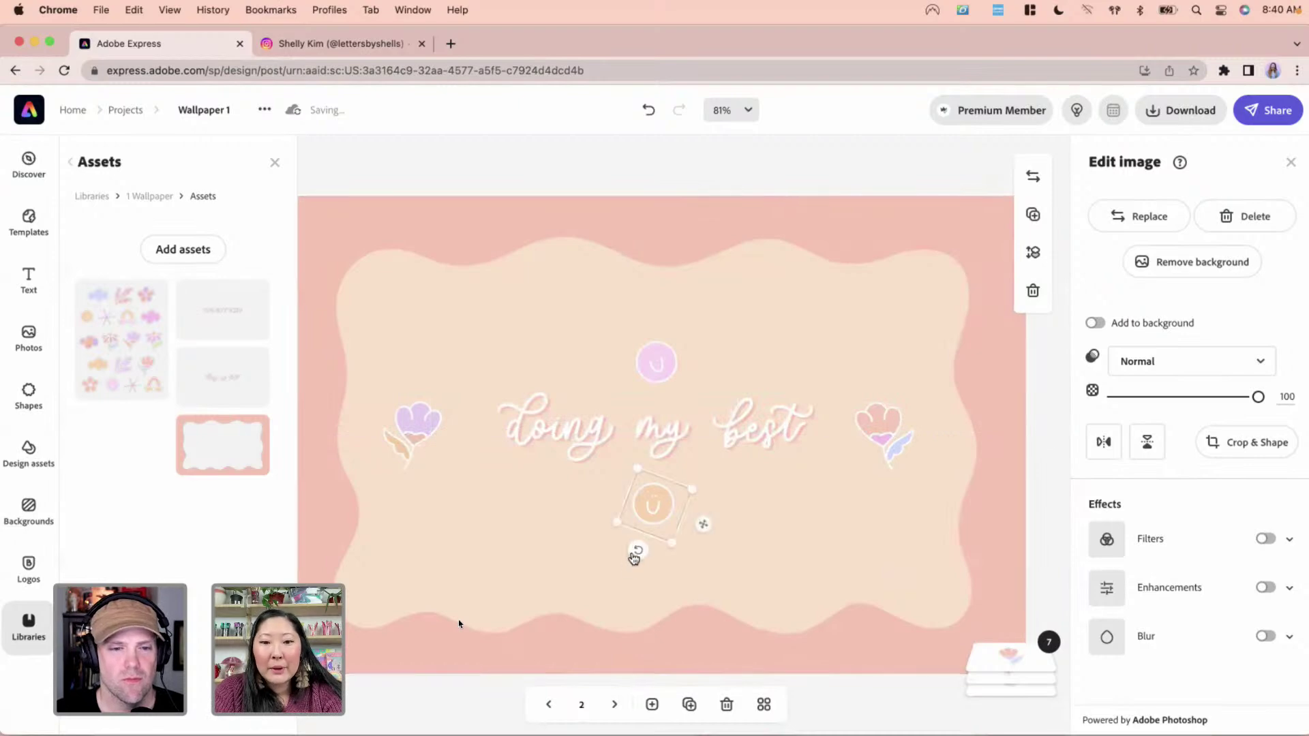
pyautogui.moveTo(638, 551)
pyautogui.mouseDown()
pyautogui.moveTo(657, 555)
pyautogui.moveTo(634, 555)
pyautogui.mouseUp()
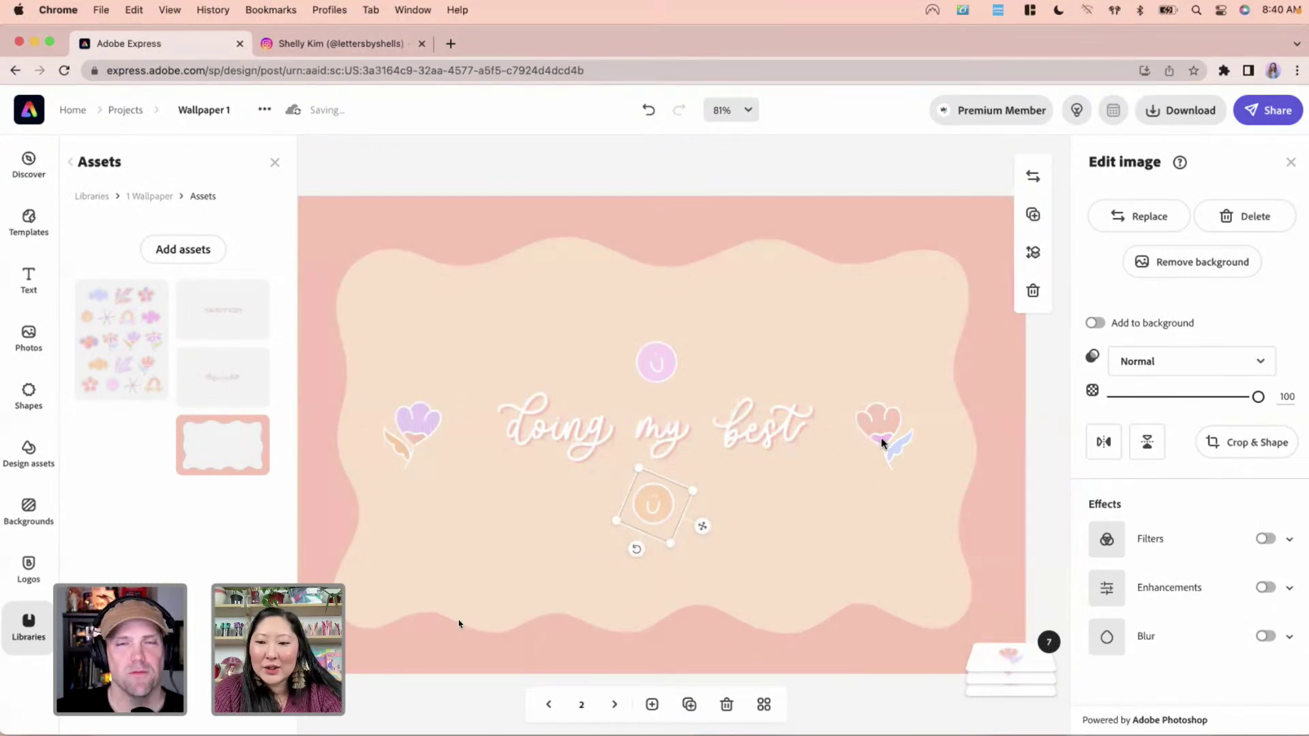
# Duplicate the purple tulip above the word "doing", show the orange rainbow in the copy's crop and tilt it slightly counterclockwise
pyautogui.click(415, 424)
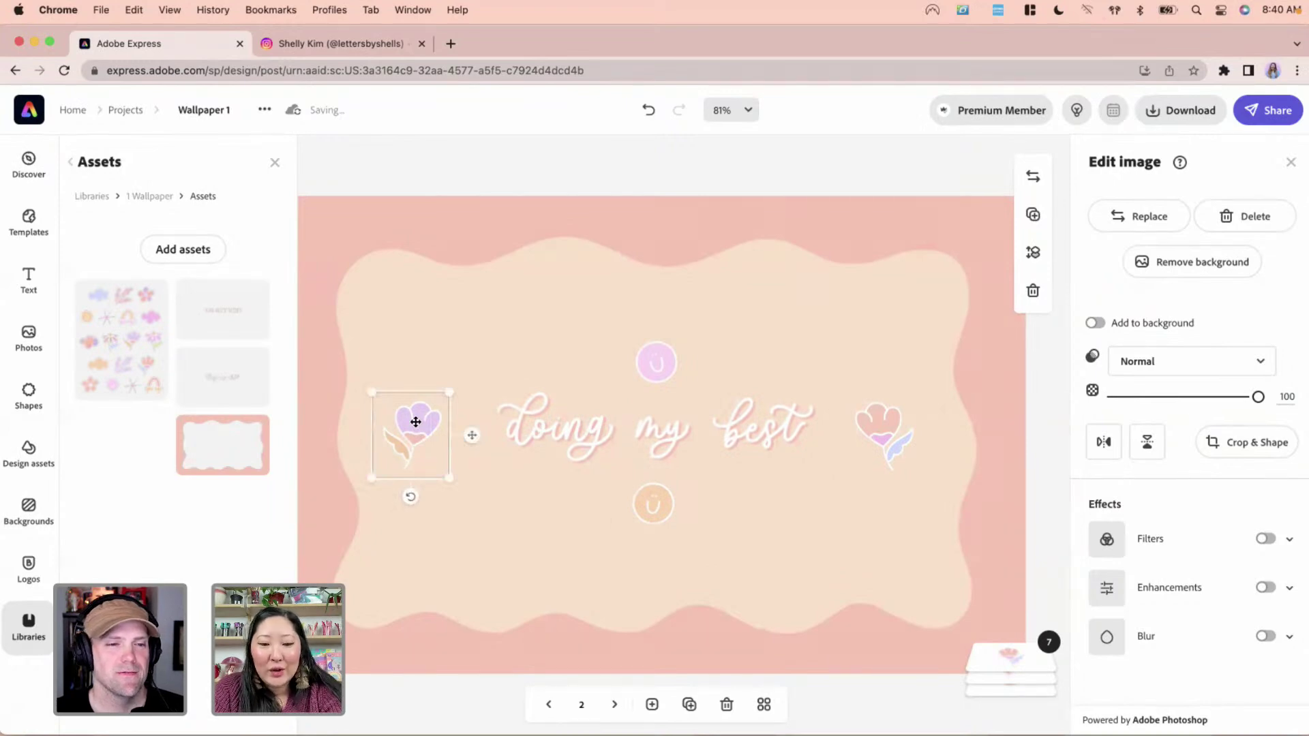
pyautogui.moveTo(415, 421); pyautogui.dragTo(524, 331)
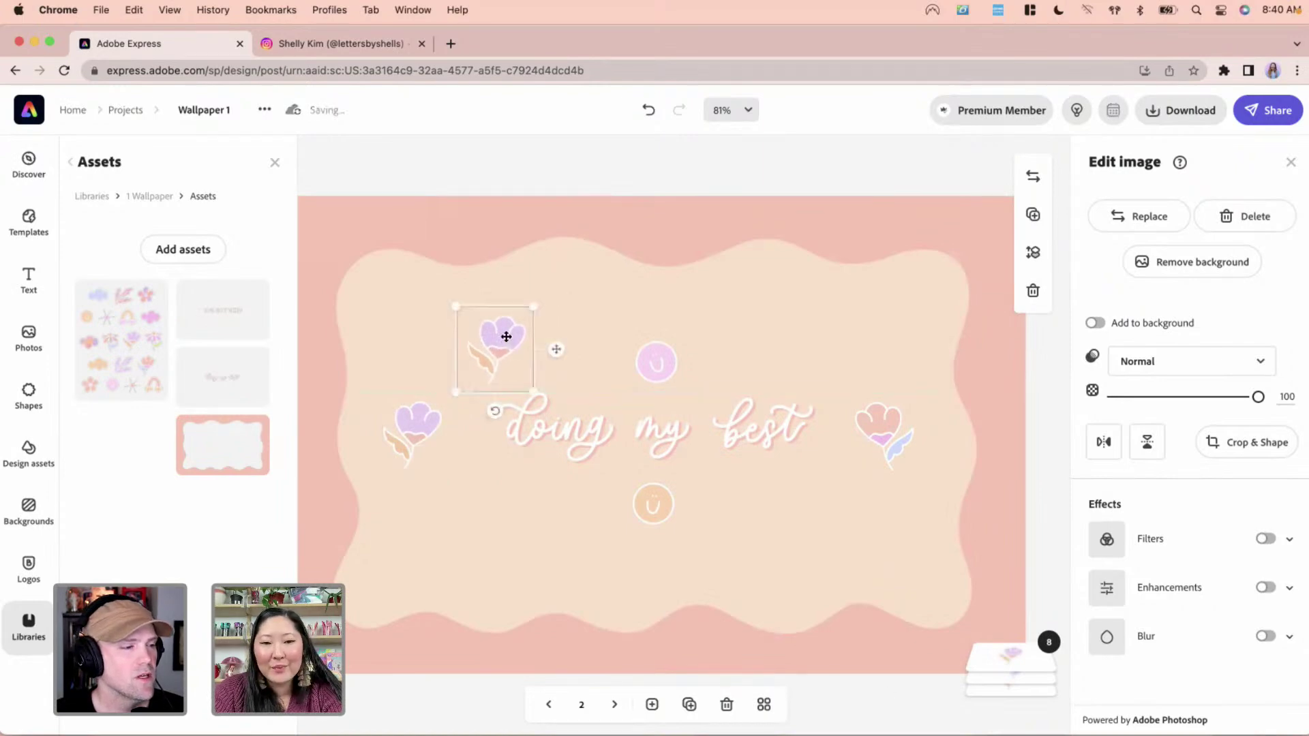
pyautogui.click(1246, 442)
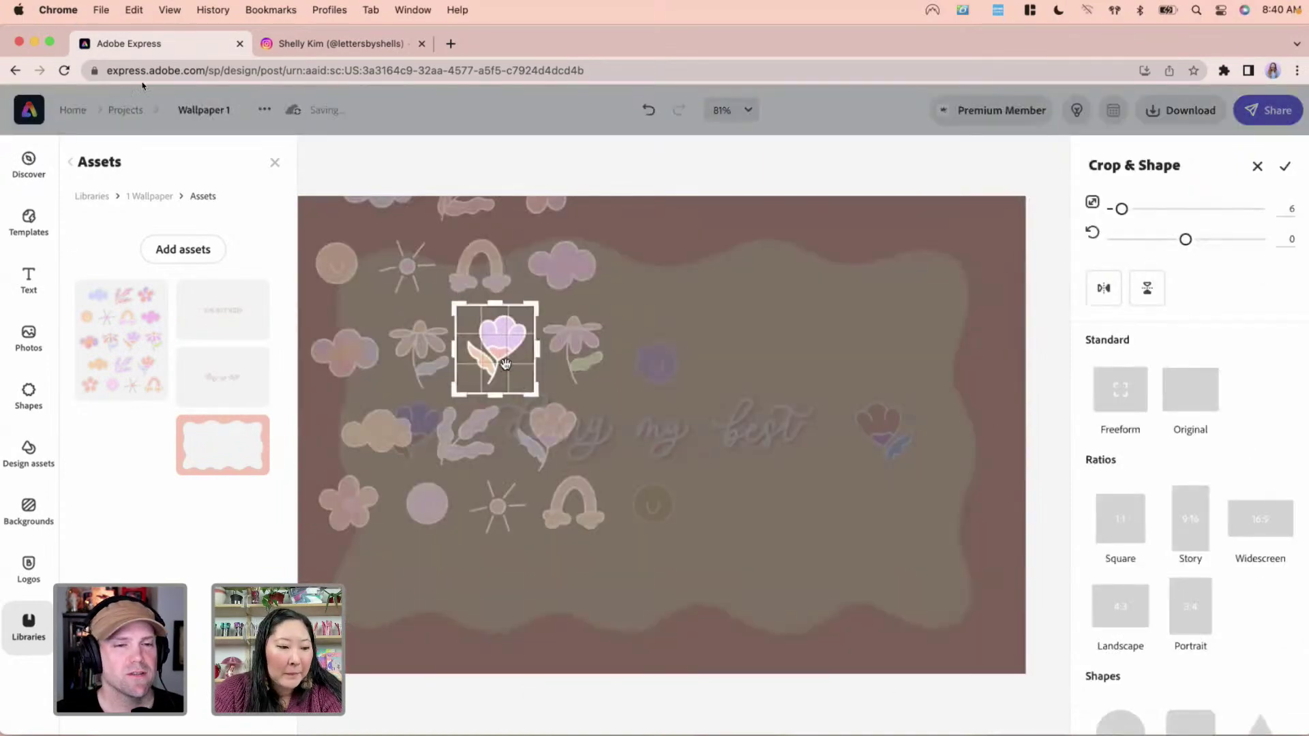
pyautogui.moveTo(506, 363); pyautogui.dragTo(502, 411)
pyautogui.click(521, 448)
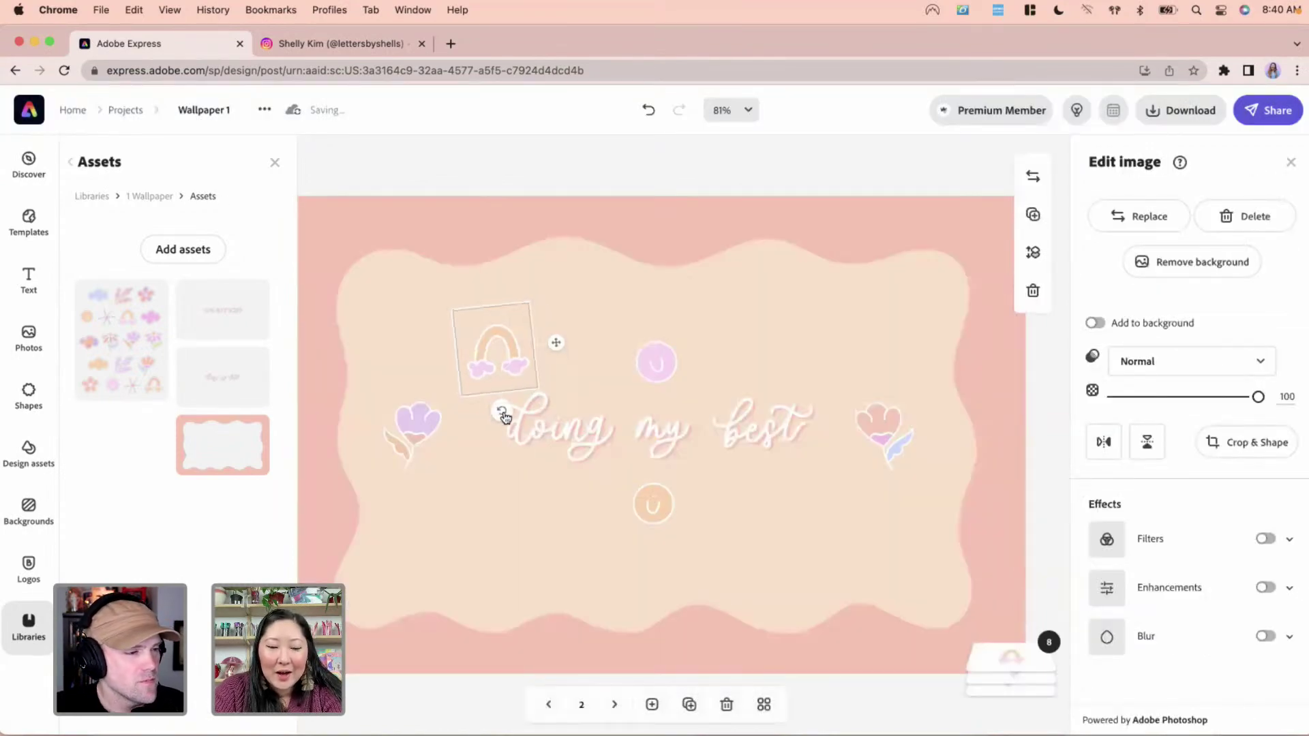
pyautogui.moveTo(496, 363); pyautogui.dragTo(494, 360)
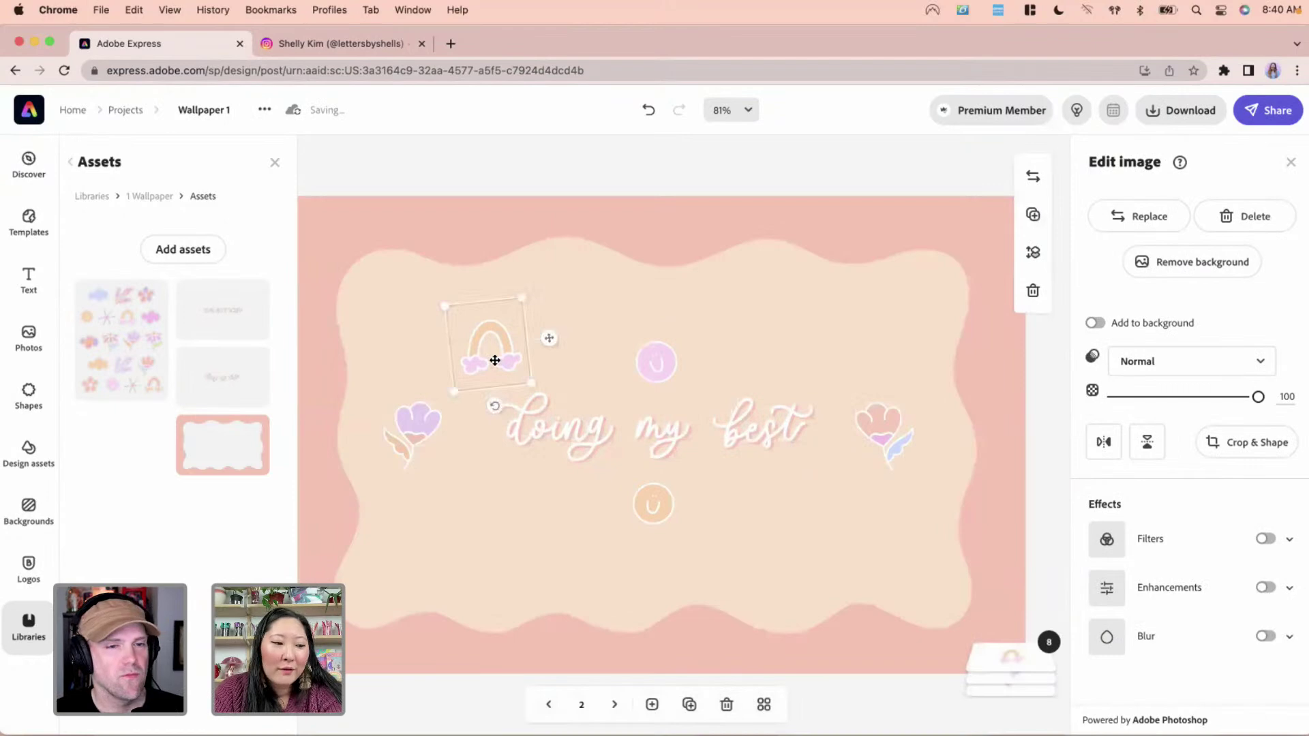
# Duplicate the rainbow below the word "best" with a slight clockwise tilt, and crop the copy closely to the coral rainbow with orange clouds
pyautogui.moveTo(495, 359); pyautogui.dragTo(804, 543)
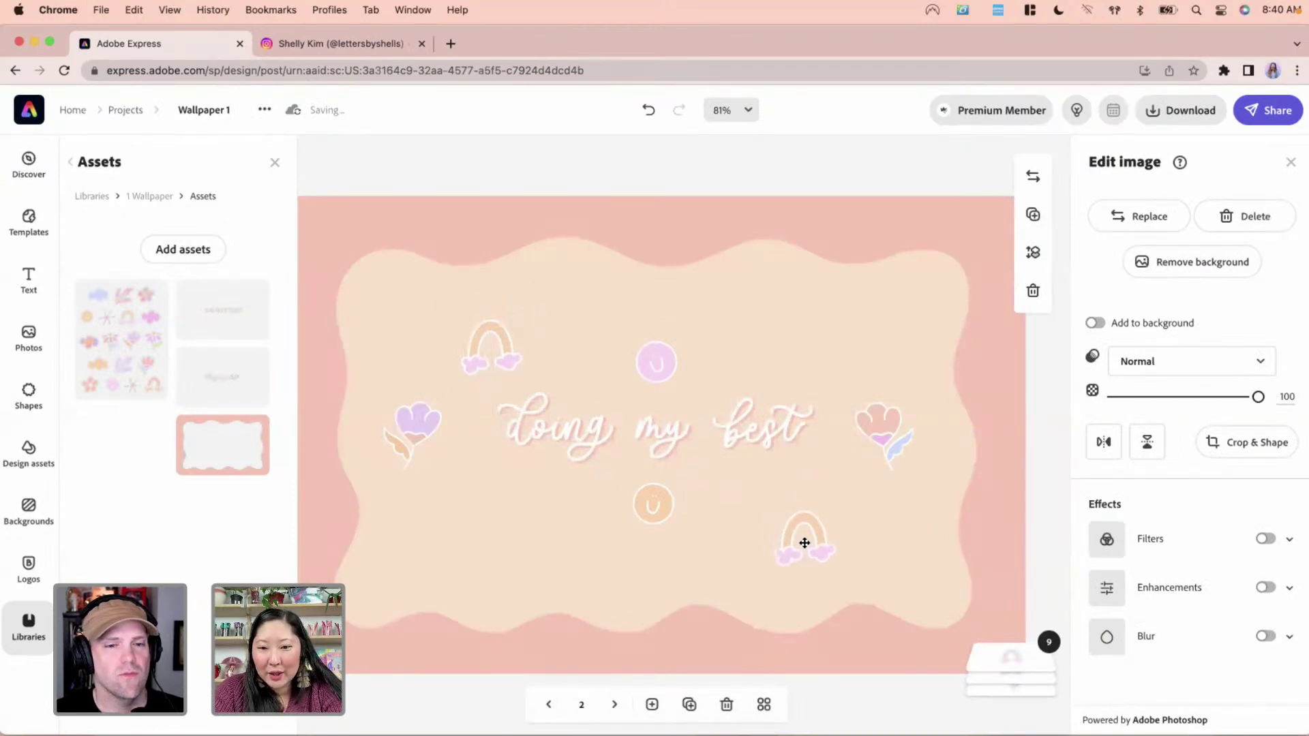
pyautogui.moveTo(812, 605)
pyautogui.mouseDown()
pyautogui.moveTo(791, 605)
pyautogui.moveTo(804, 605)
pyautogui.mouseUp()
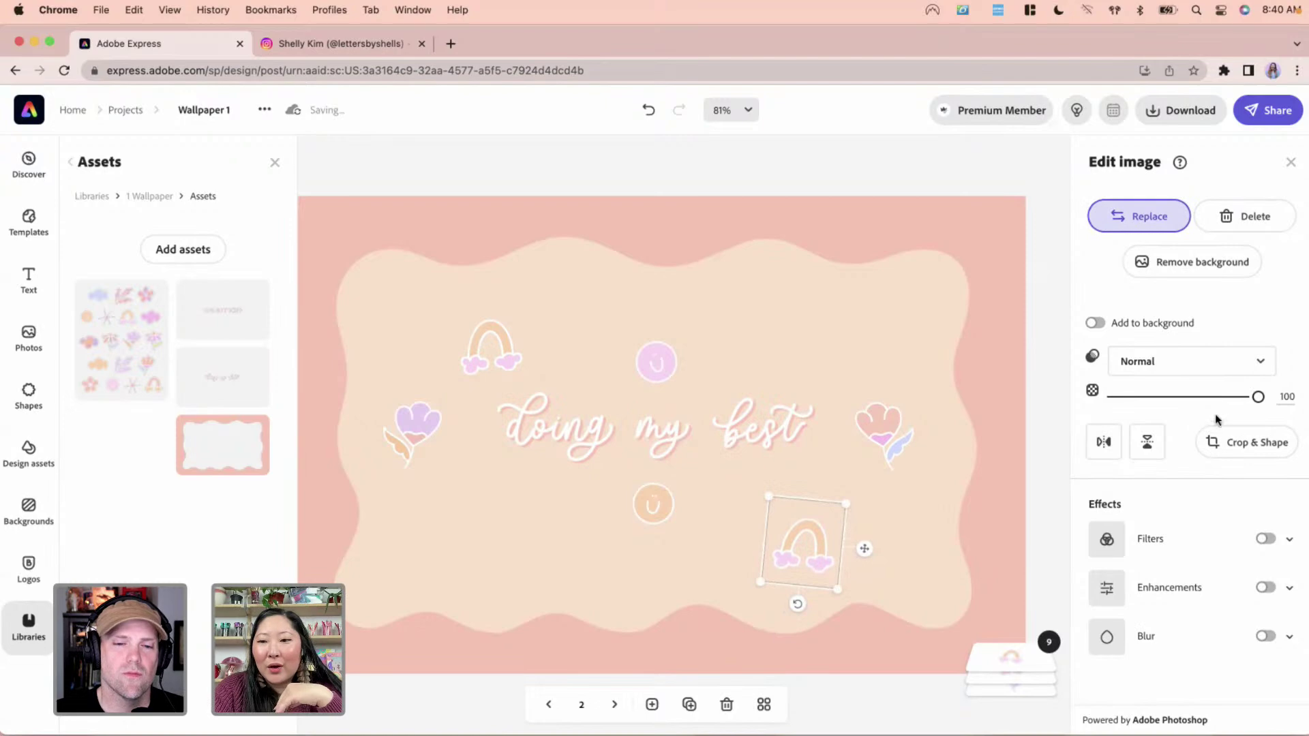
pyautogui.click(1221, 442)
pyautogui.moveTo(818, 549); pyautogui.dragTo(746, 297)
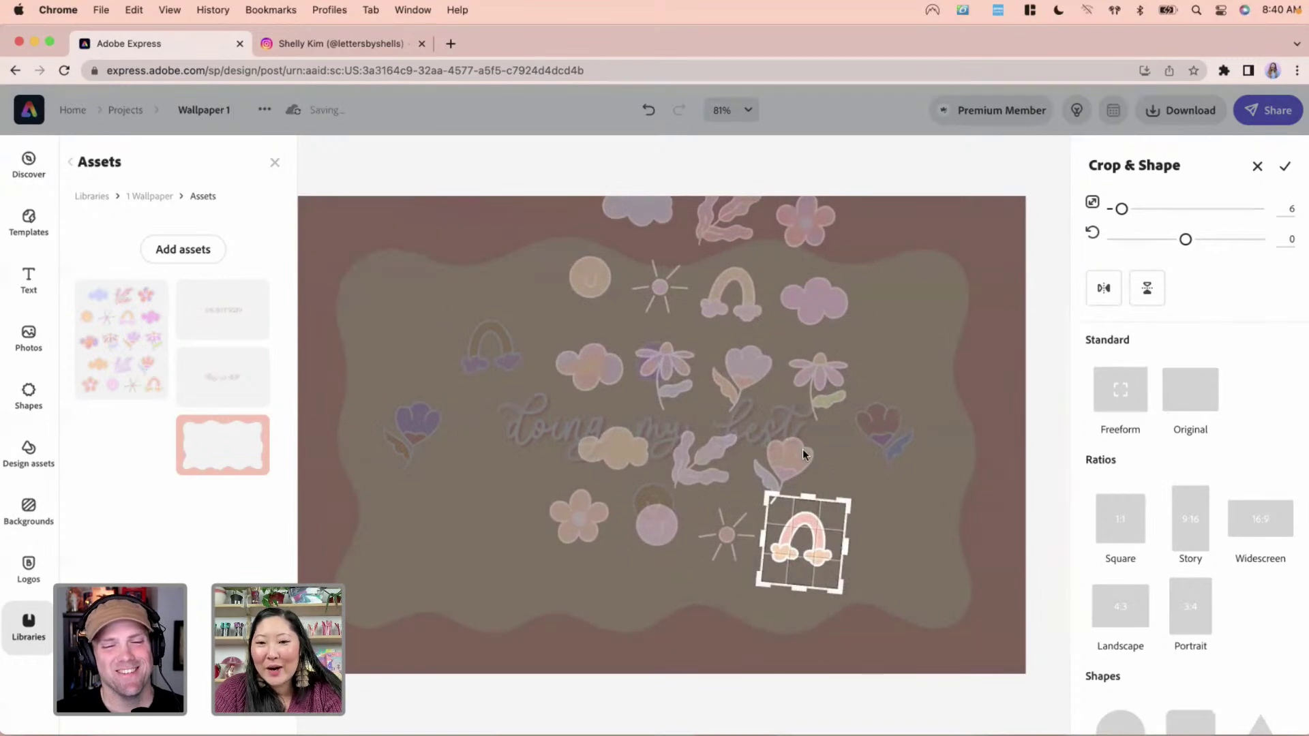
pyautogui.moveTo(803, 450); pyautogui.dragTo(807, 446)
pyautogui.moveTo(809, 498); pyautogui.dragTo(808, 503)
pyautogui.moveTo(802, 592); pyautogui.dragTo(803, 578)
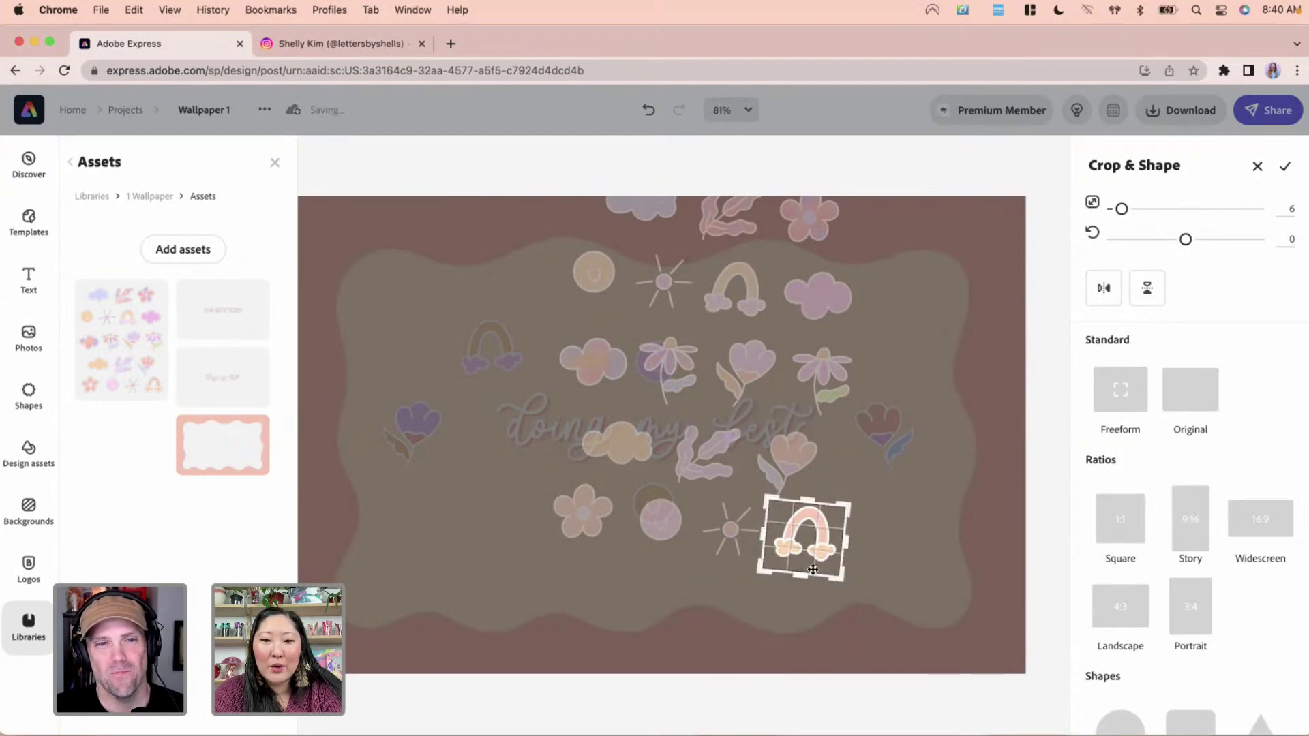
pyautogui.press('Return')
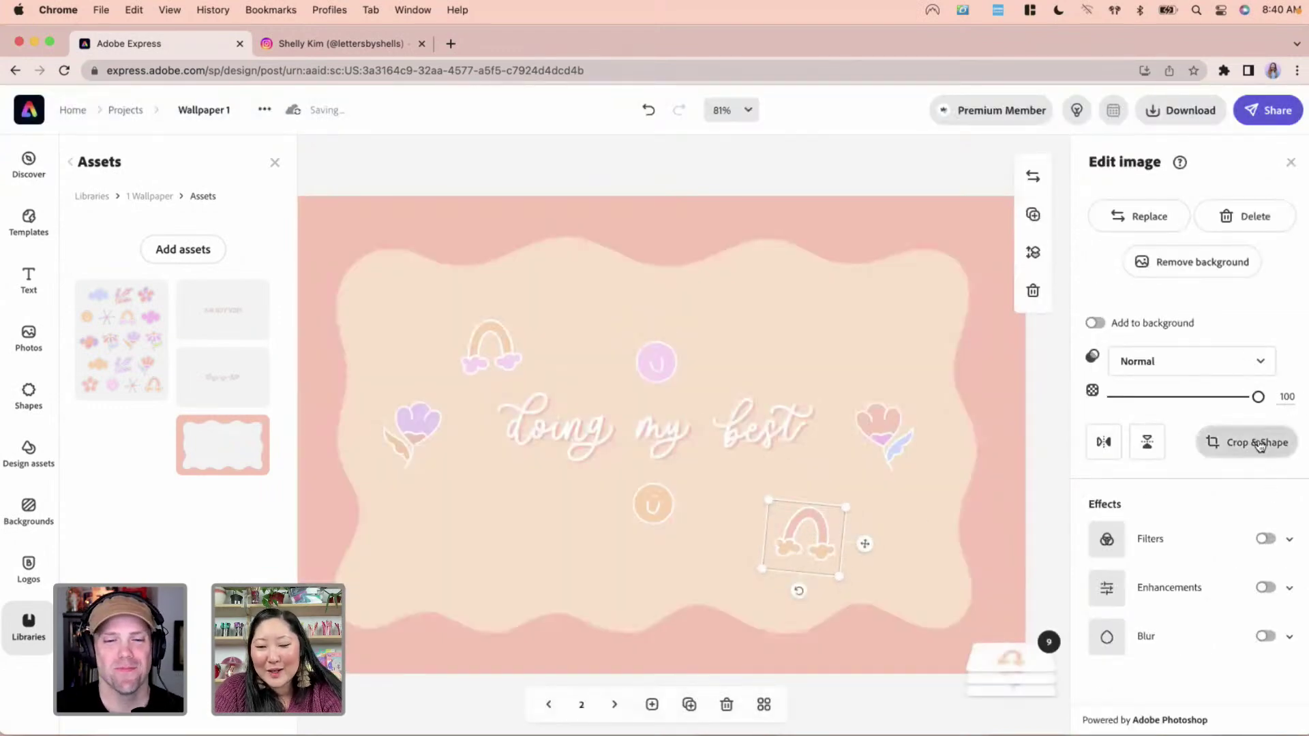
# Trim the side of the coral rainbow's crop and shift both rainbows slightly farther from the lettering
pyautogui.click(1259, 443)
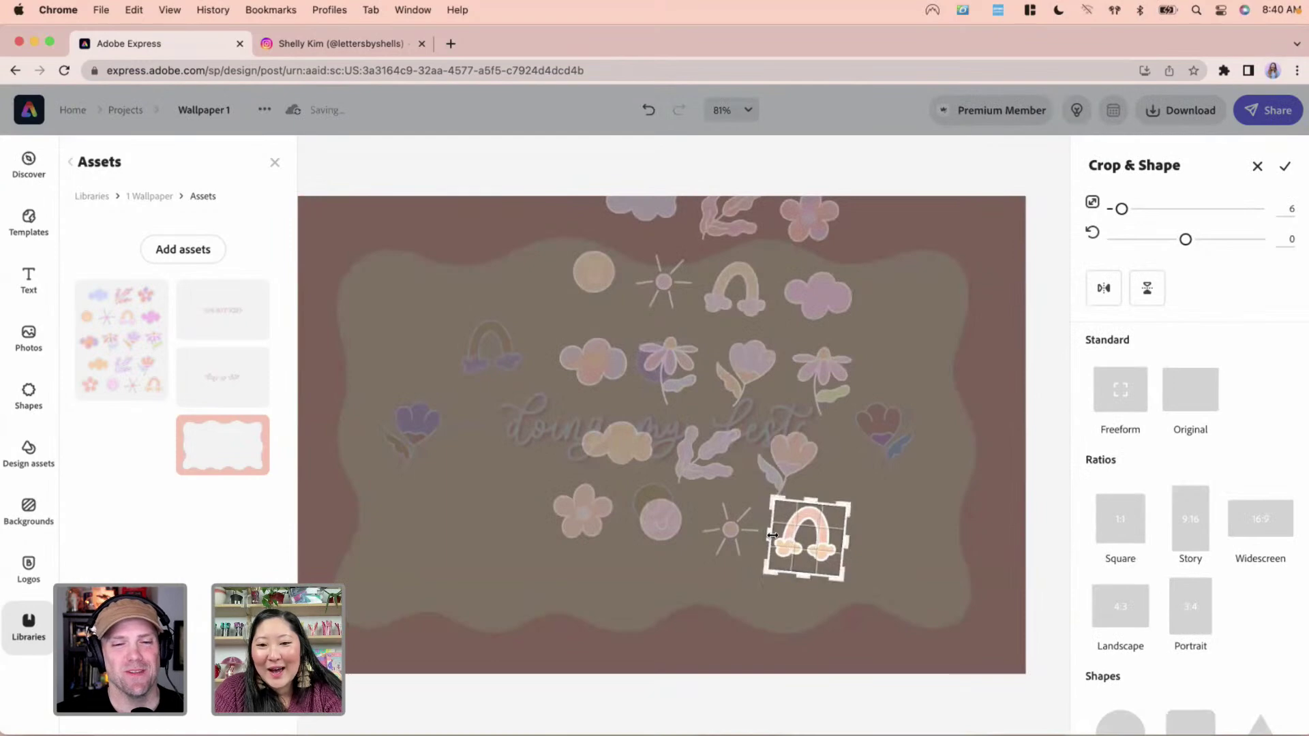
pyautogui.press('Return')
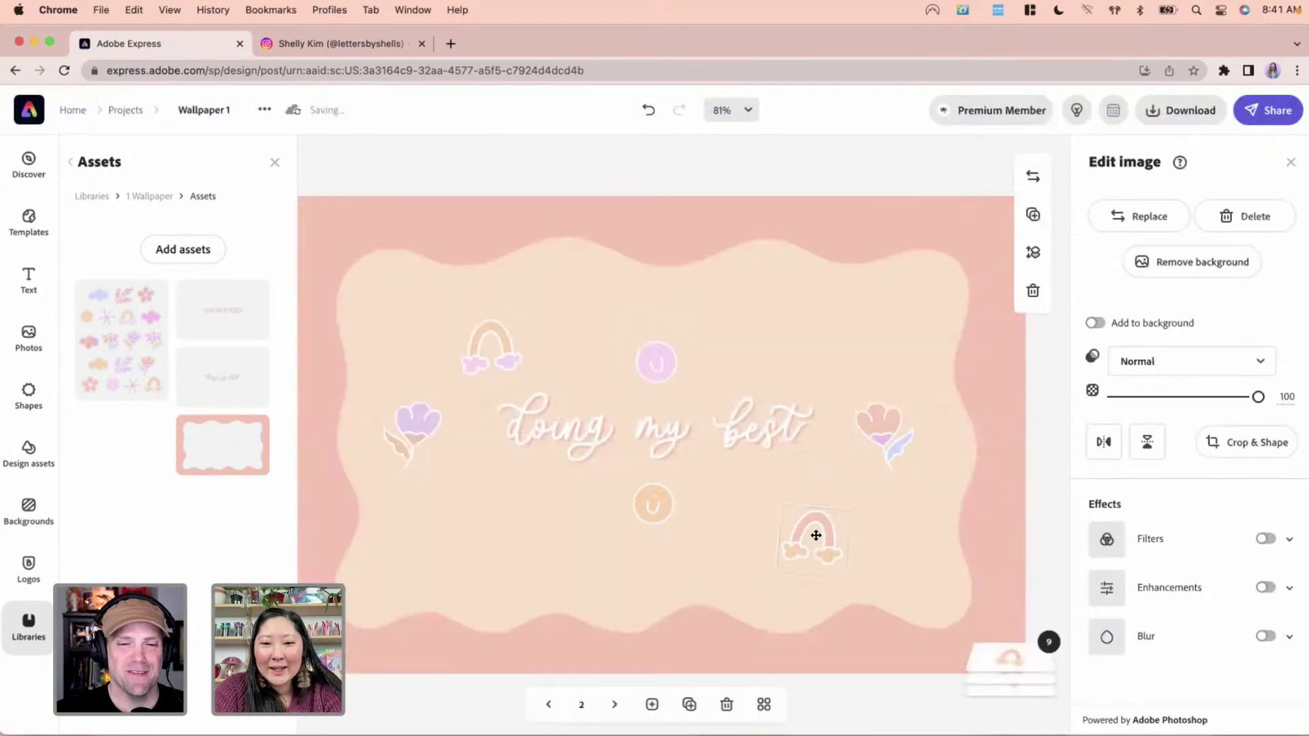
pyautogui.click(816, 540)
pyautogui.moveTo(500, 352); pyautogui.dragTo(495, 330)
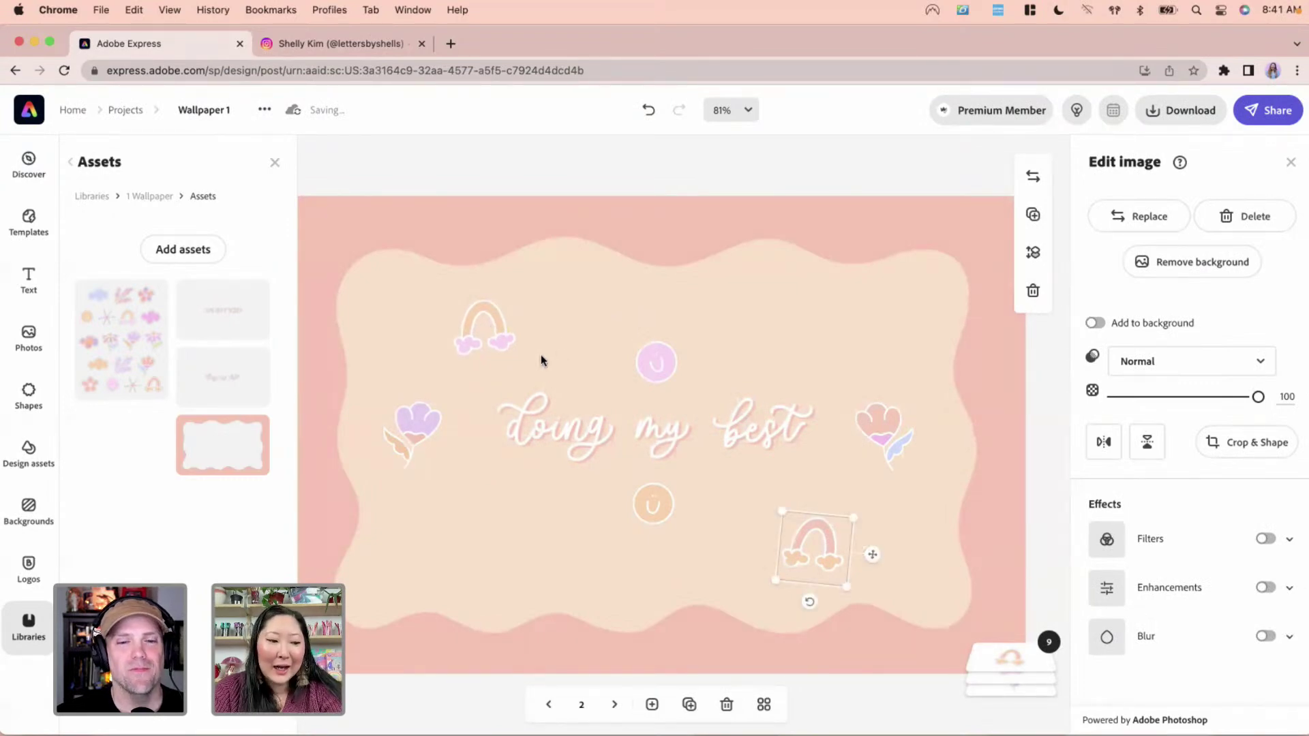
# Duplicate the orange rainbow above the word "best", show the multicoloured cloud in the copy's crop and tilt it slightly clockwise
pyautogui.click(486, 339)
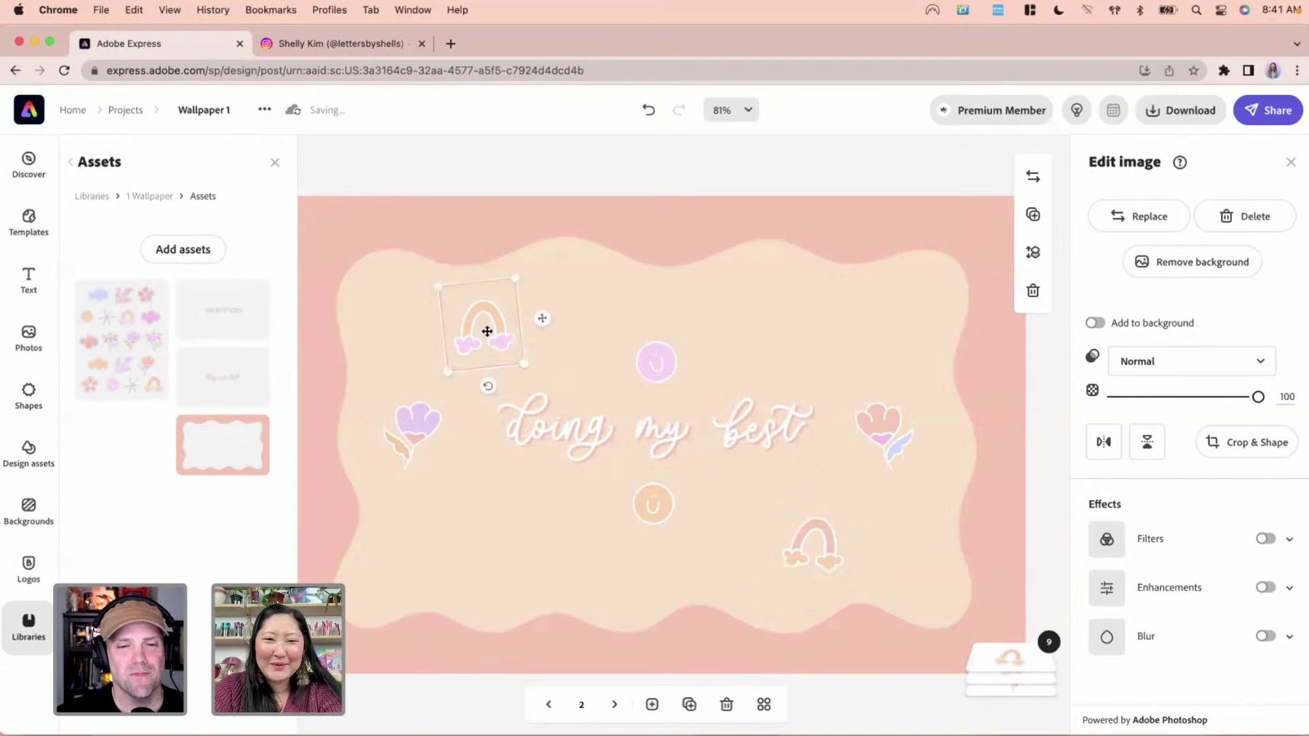
pyautogui.moveTo(487, 331); pyautogui.dragTo(940, 206)
pyautogui.click(1222, 441)
pyautogui.press('Return')
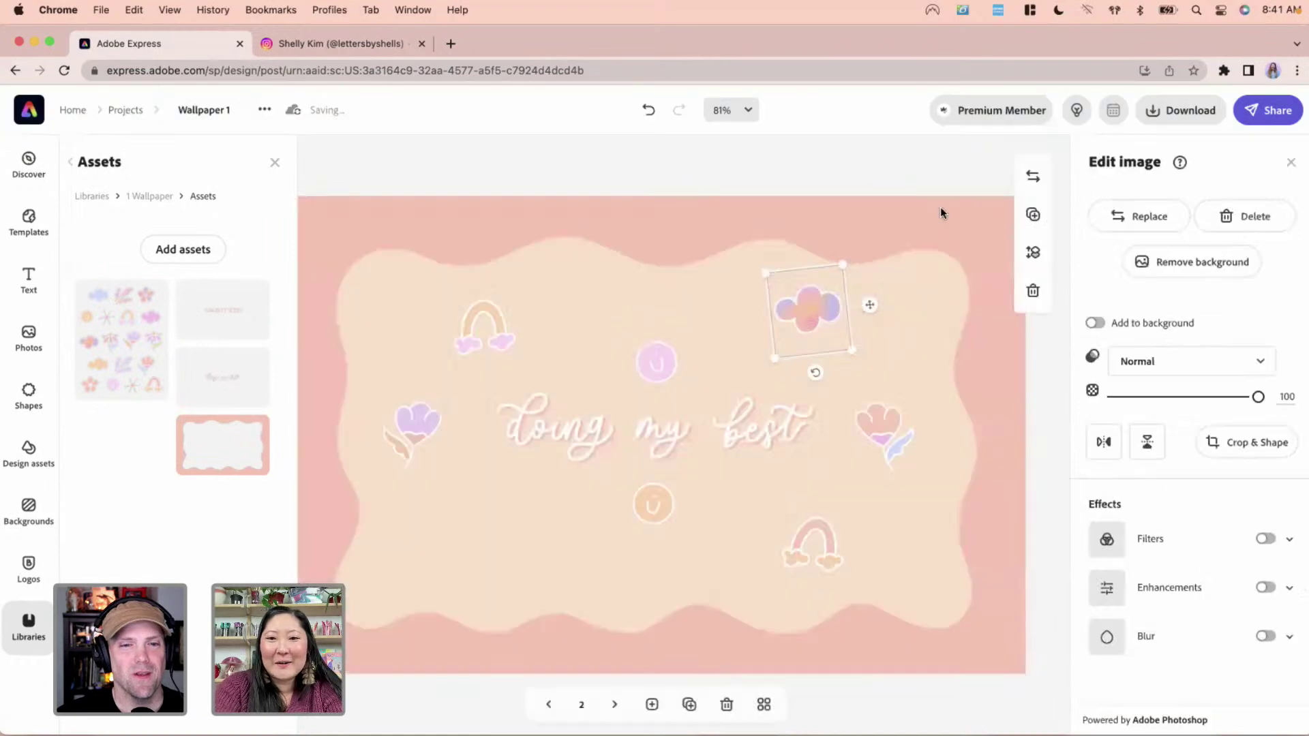
pyautogui.moveTo(811, 374); pyautogui.dragTo(804, 368)
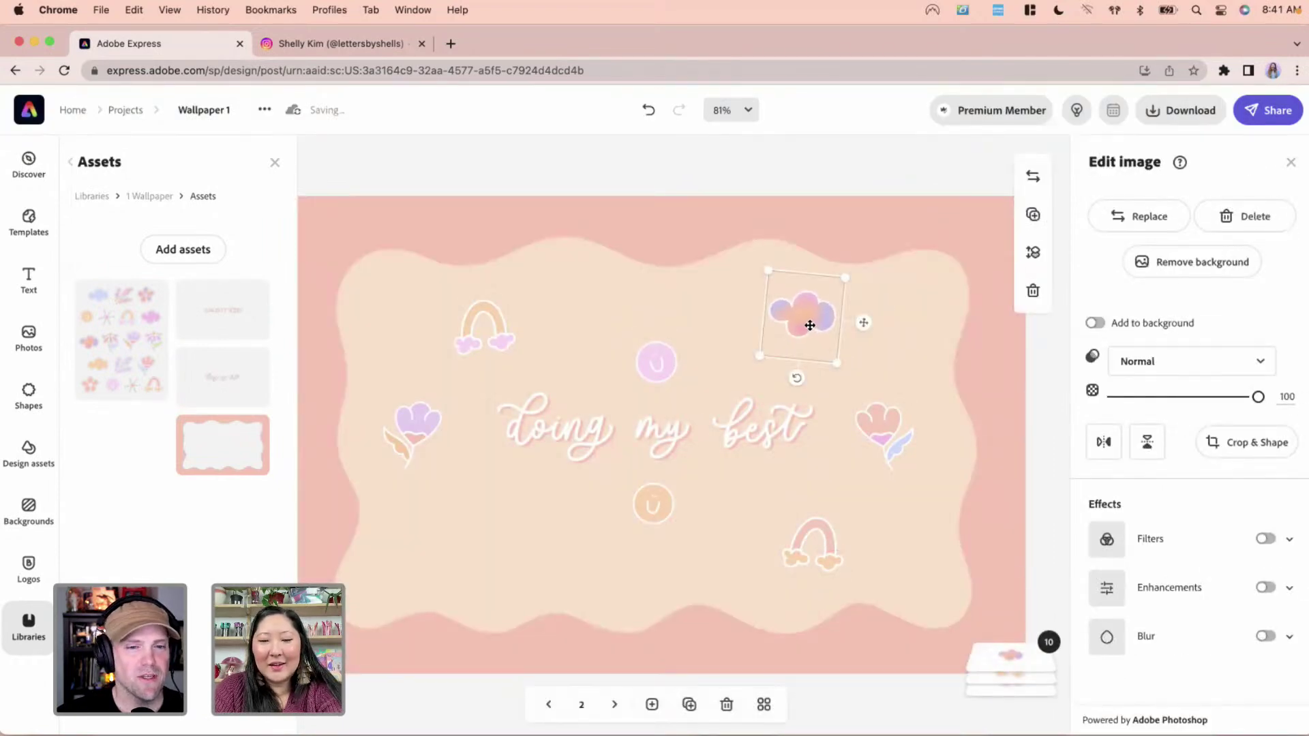
# Duplicate the multicoloured cloud below the word "doing" and tilt the copy slightly counterclockwise
pyautogui.moveTo(810, 326); pyautogui.dragTo(495, 545)
pyautogui.moveTo(494, 615); pyautogui.dragTo(507, 615)
pyautogui.moveTo(509, 548); pyautogui.dragTo(501, 549)
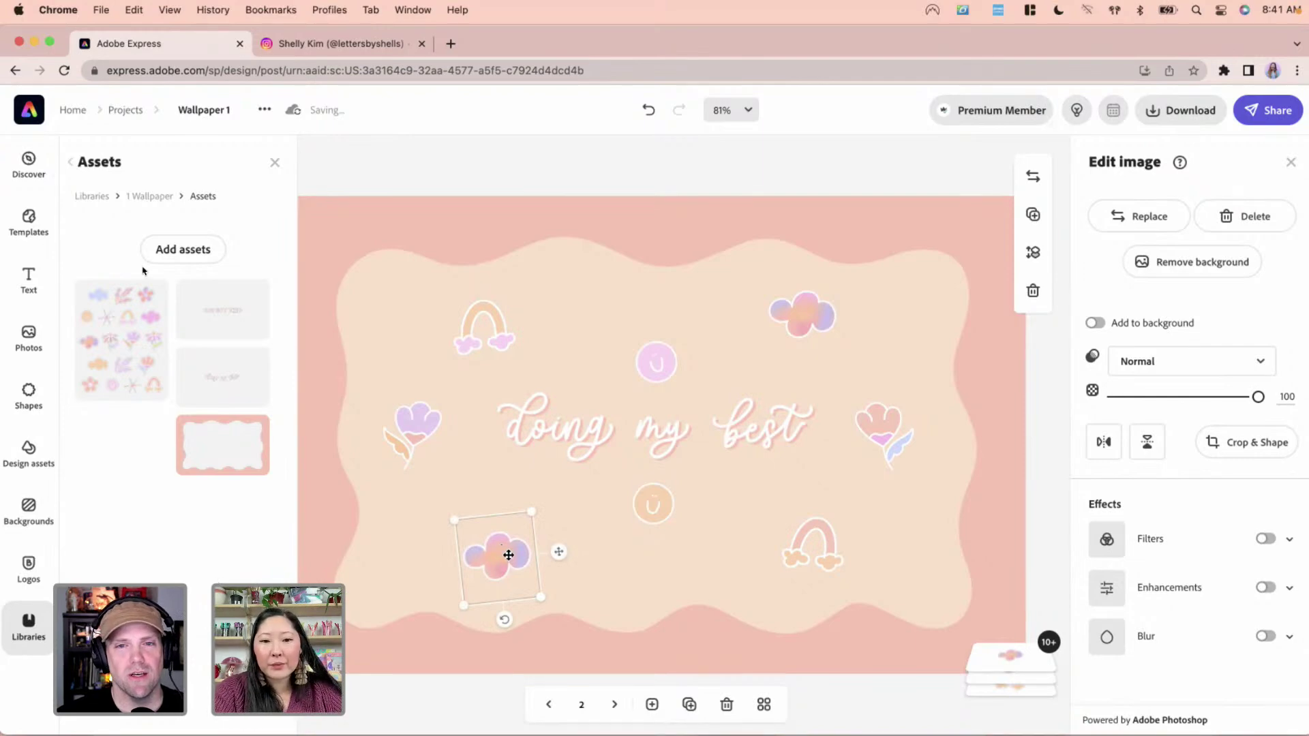
# Shift the multicoloured cloud below the word "doing" slightly upward, keeping its slight counterclockwise tilt
pyautogui.moveTo(502, 550); pyautogui.dragTo(505, 554)
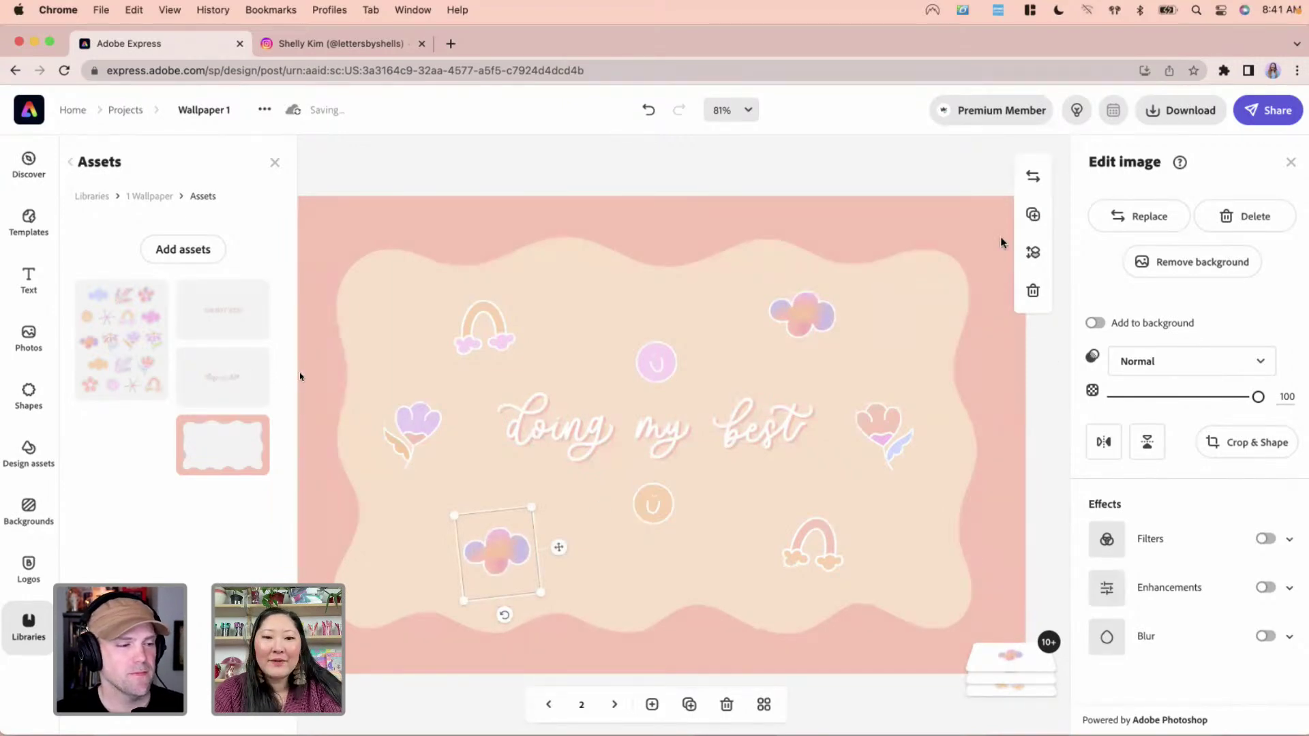
pyautogui.click(804, 317)
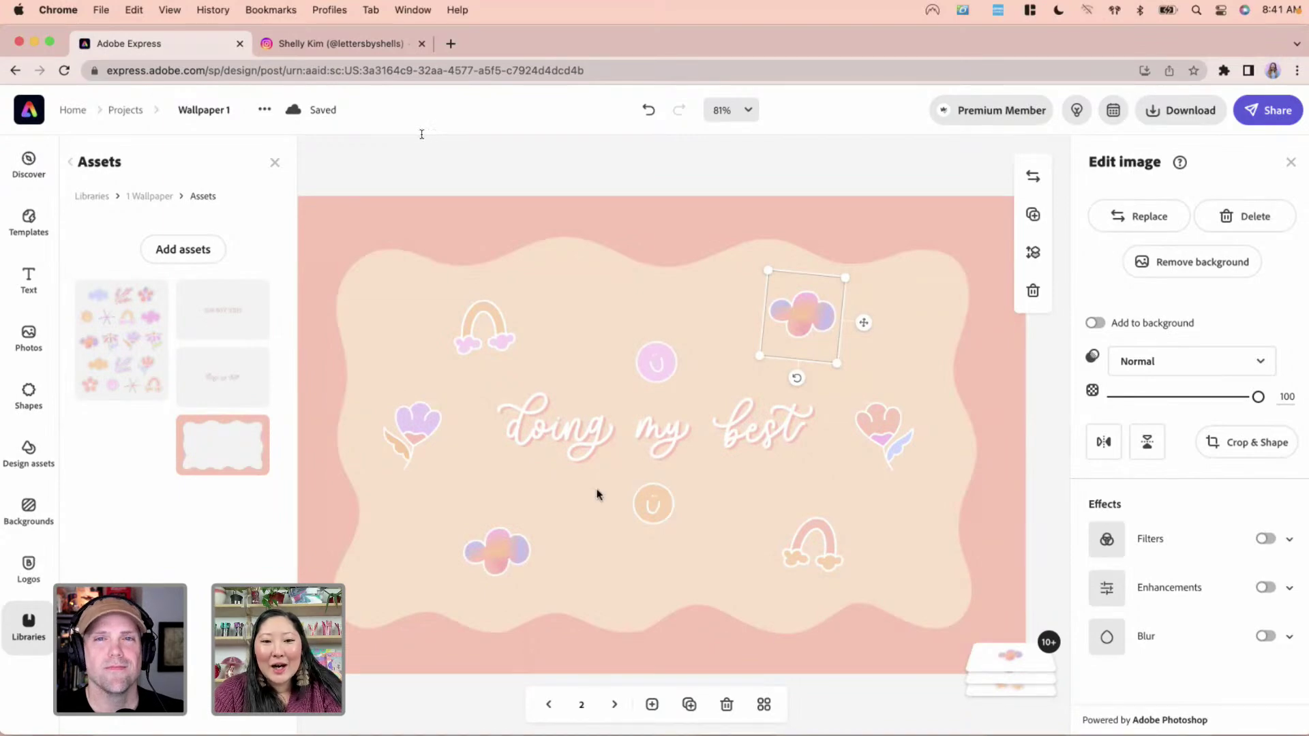
pyautogui.click(497, 552)
pyautogui.moveTo(505, 617); pyautogui.dragTo(506, 623)
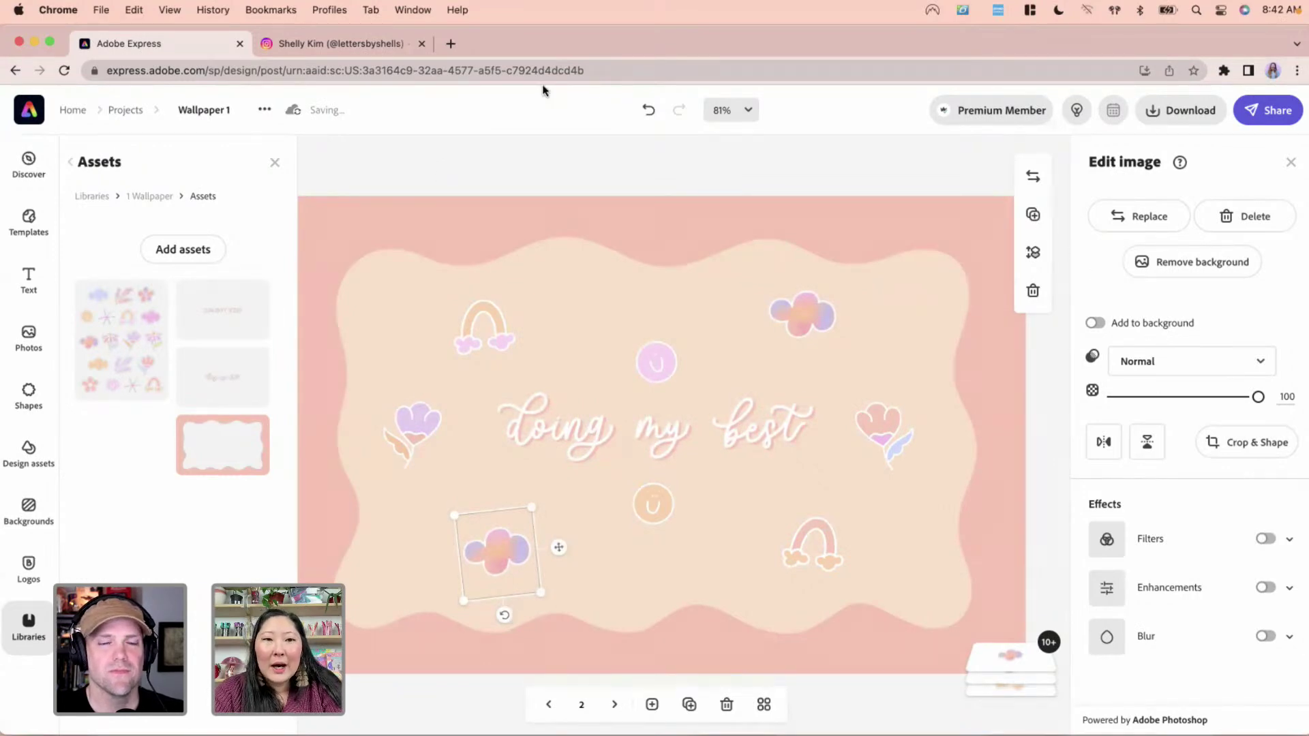
# Switch to the lettersbyshells Instagram profile, look through its posts of lettering and painted crafts, and return to the Adobe Express wallpaper
pyautogui.click(382, 46)
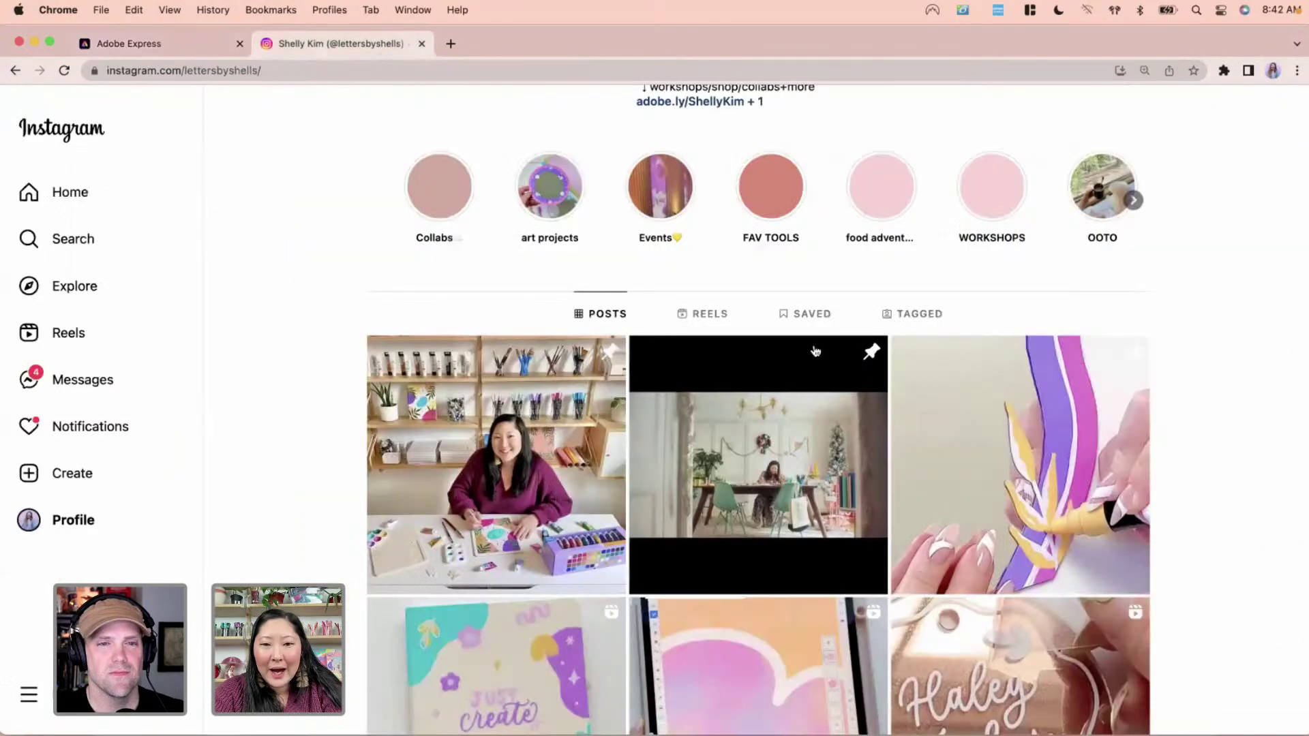
pyautogui.scroll(-10, 750, 341)
pyautogui.scroll(-15, 814, 351)
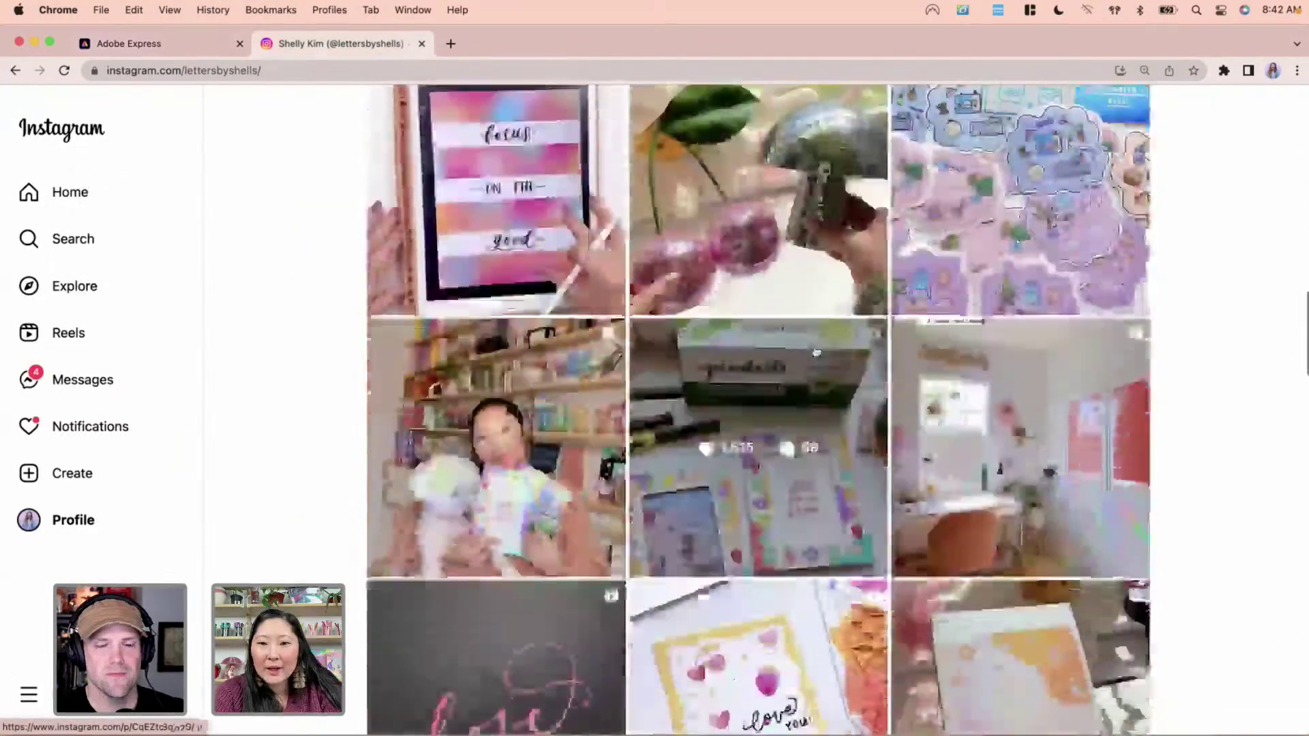
pyautogui.scroll(-15, 1217, 356)
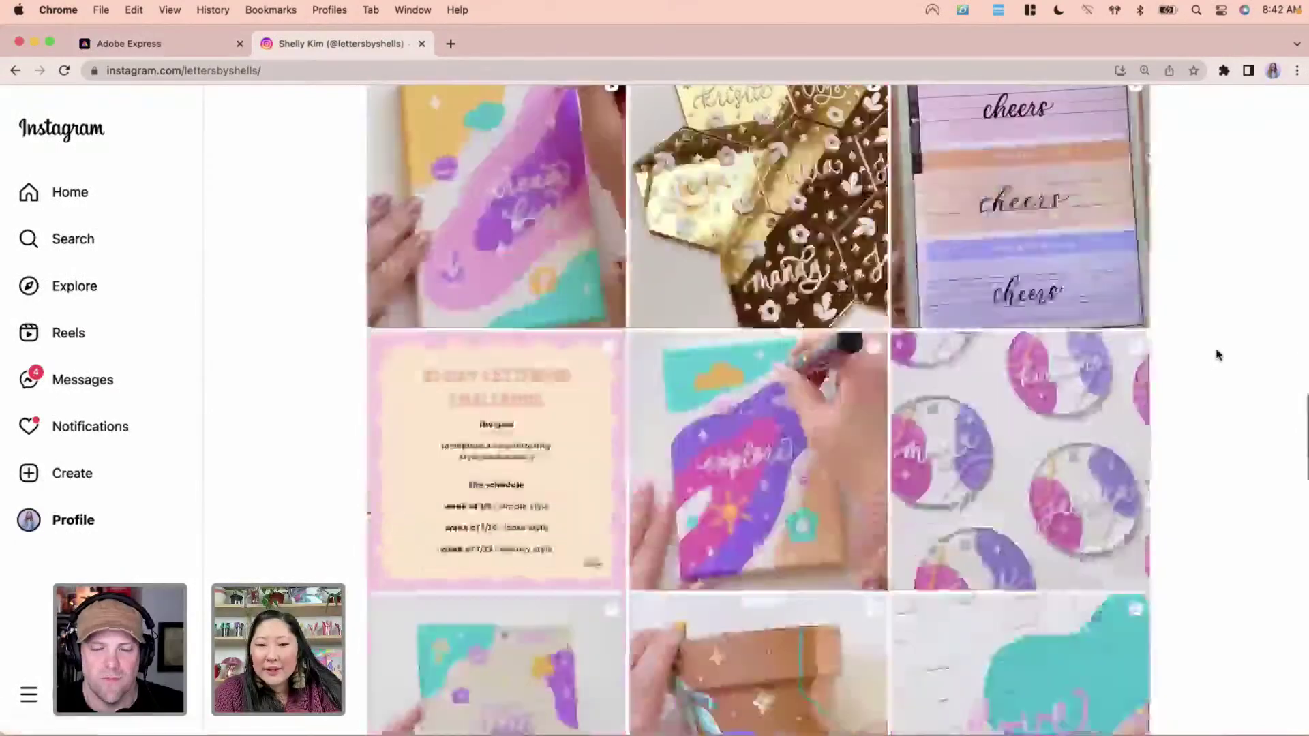
pyautogui.scroll(-10, 1218, 354)
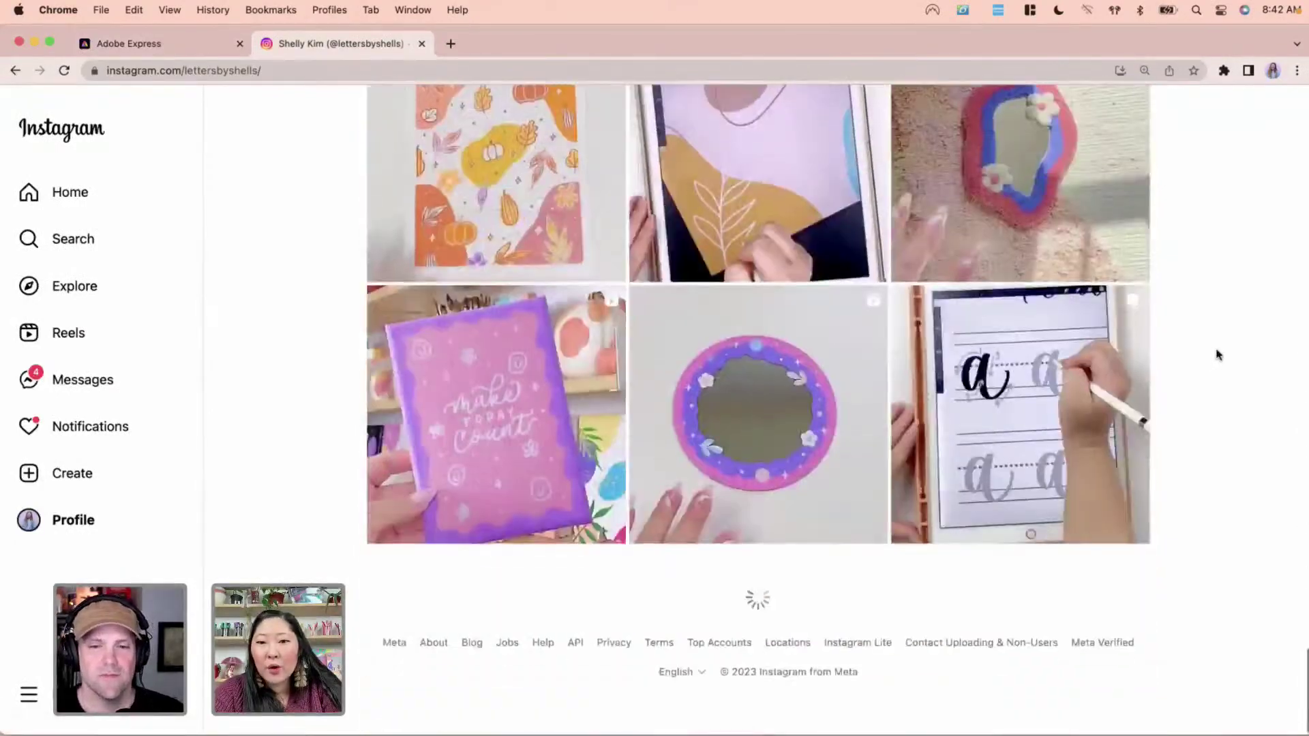
pyautogui.scroll(-12, 1218, 355)
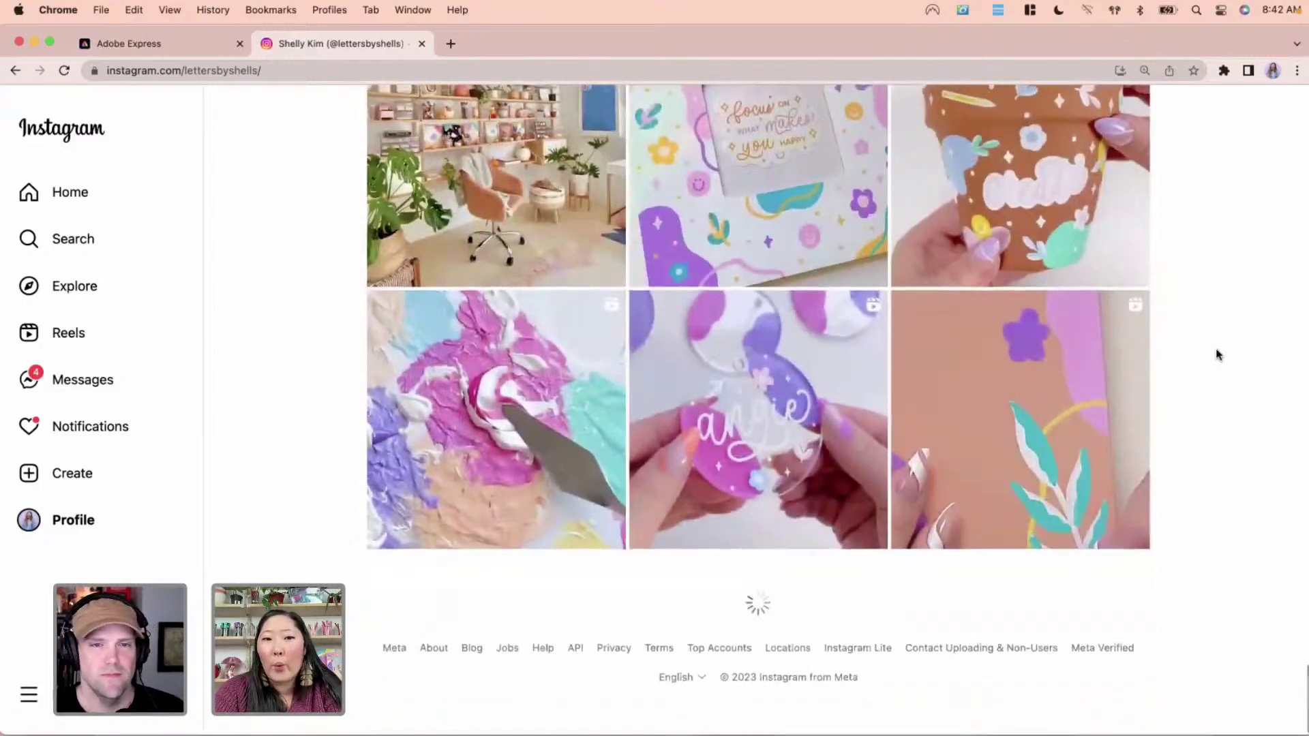
pyautogui.scroll(-10, 1218, 355)
pyautogui.scroll(-8, 1218, 354)
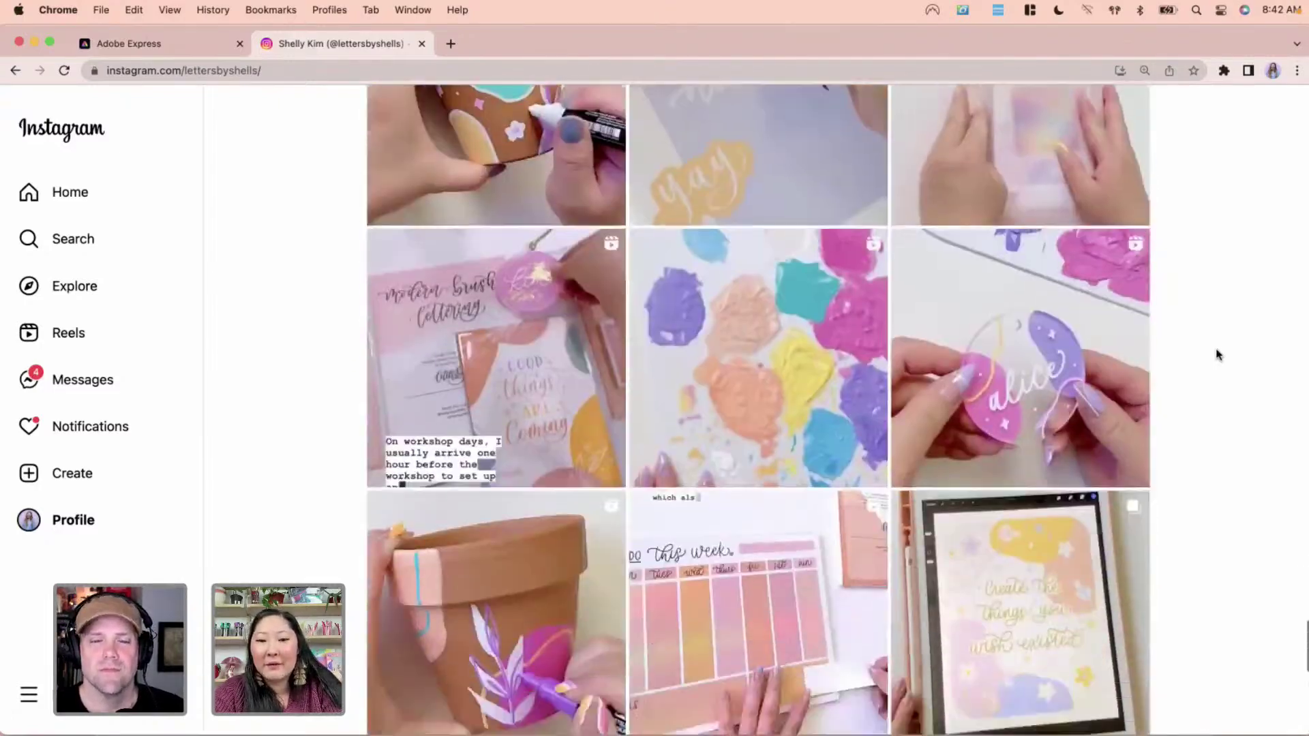
pyautogui.scroll(-1, 1207, 387)
pyautogui.scroll(-15, 1206, 388)
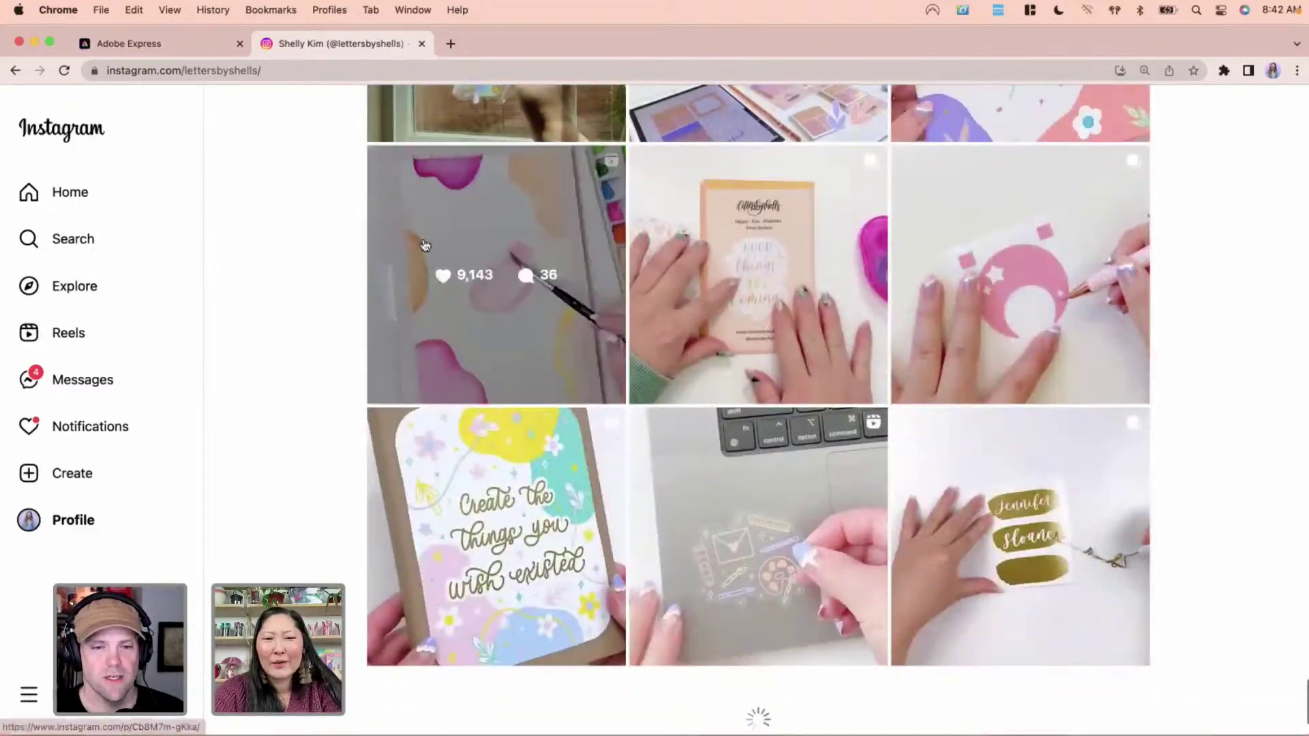
pyautogui.click(180, 43)
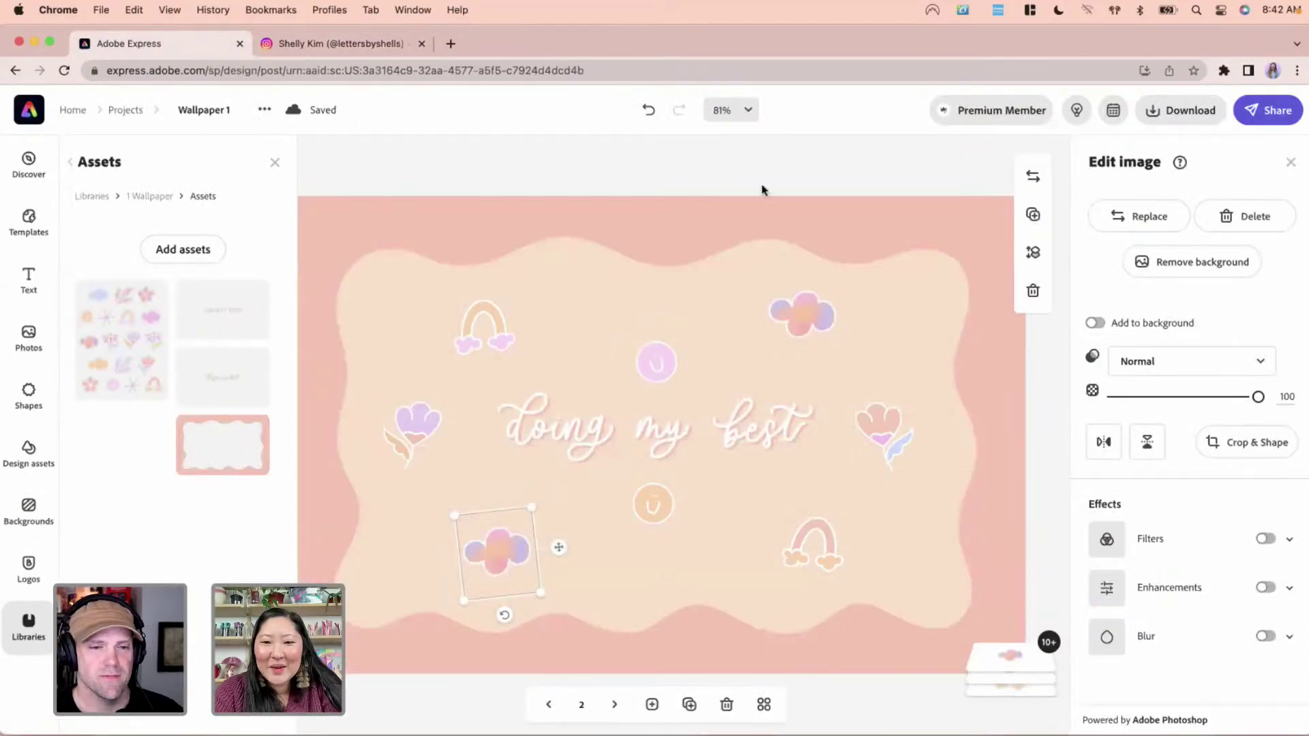
# Nudge the orange rainbow above the word "doing" slightly to the right
pyautogui.click(774, 154)
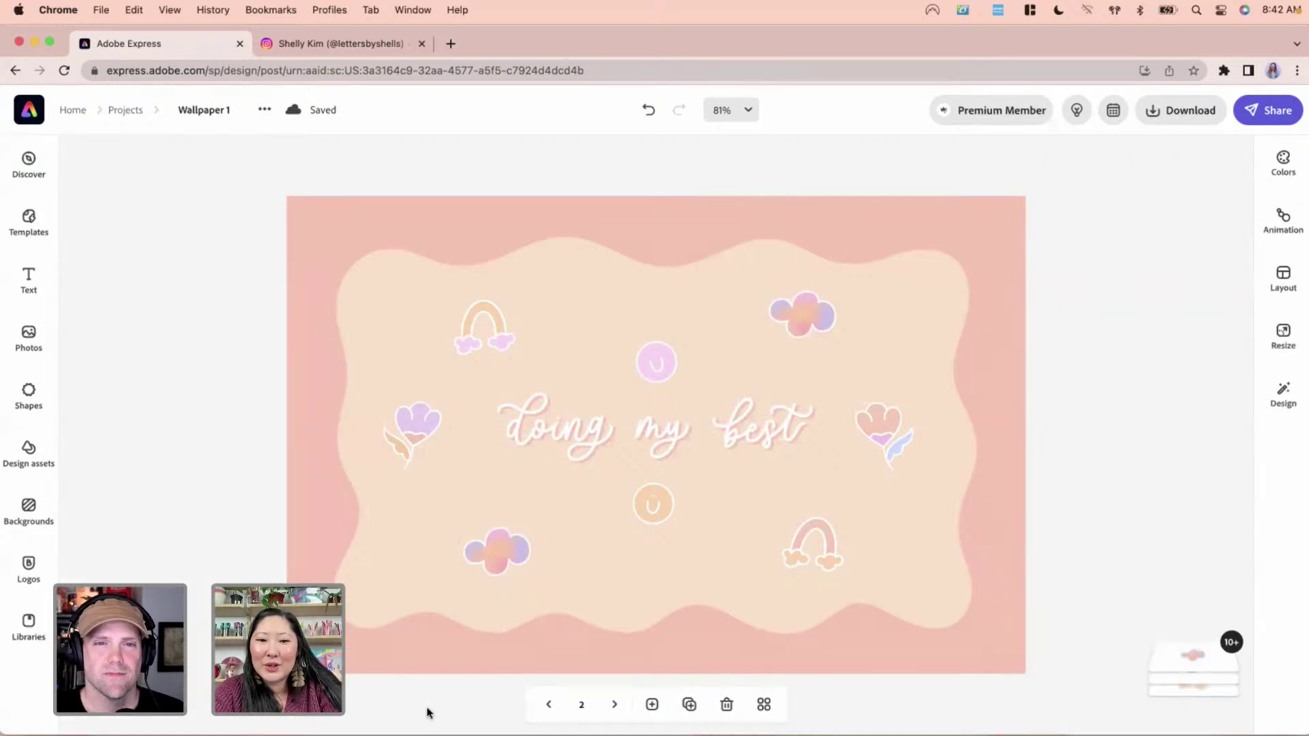
pyautogui.click(497, 558)
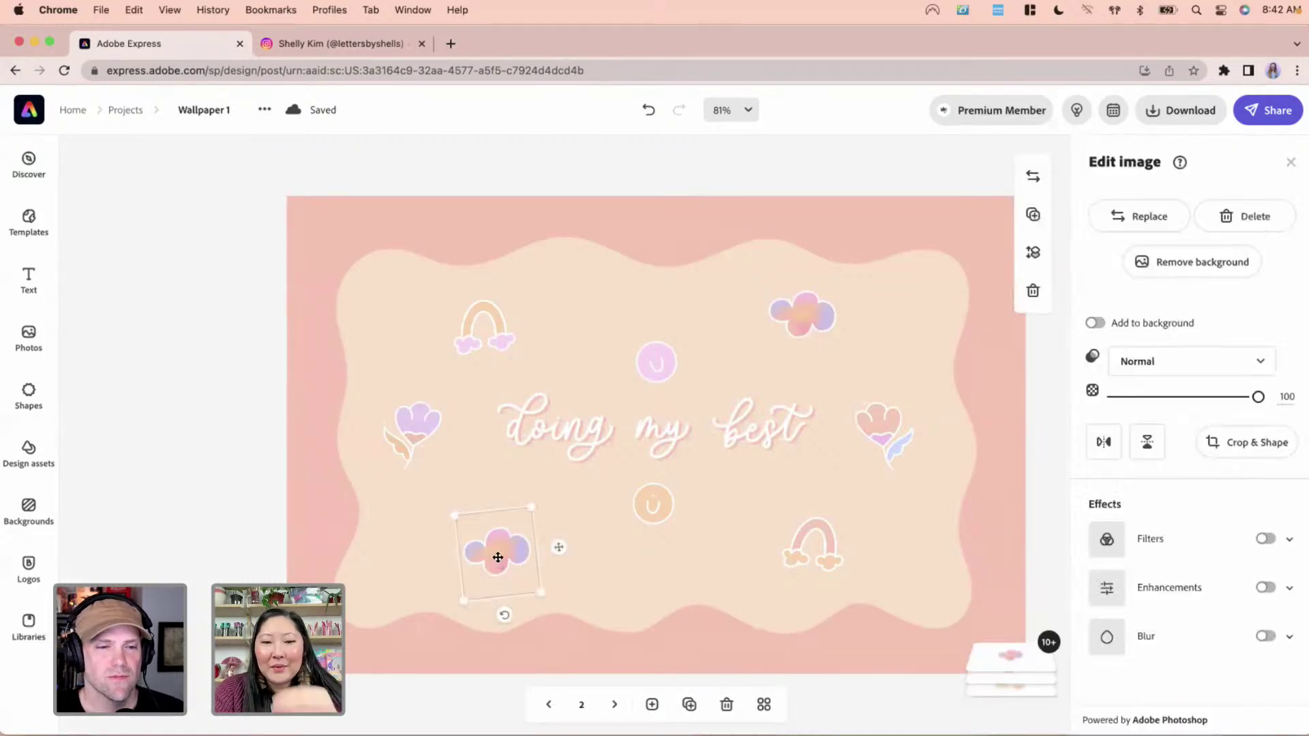
pyautogui.click(492, 332)
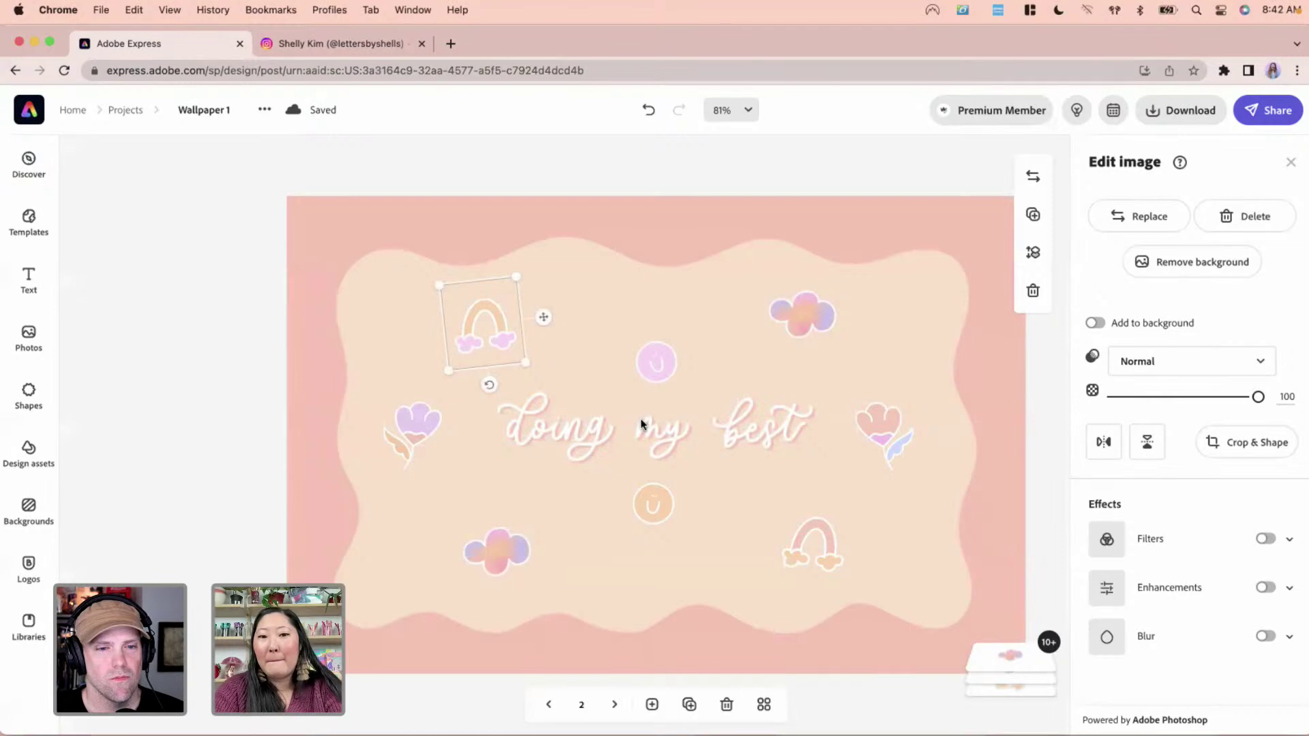
pyautogui.press('Right')
pyautogui.press('Right')
pyautogui.press('Right')
pyautogui.press('Right')
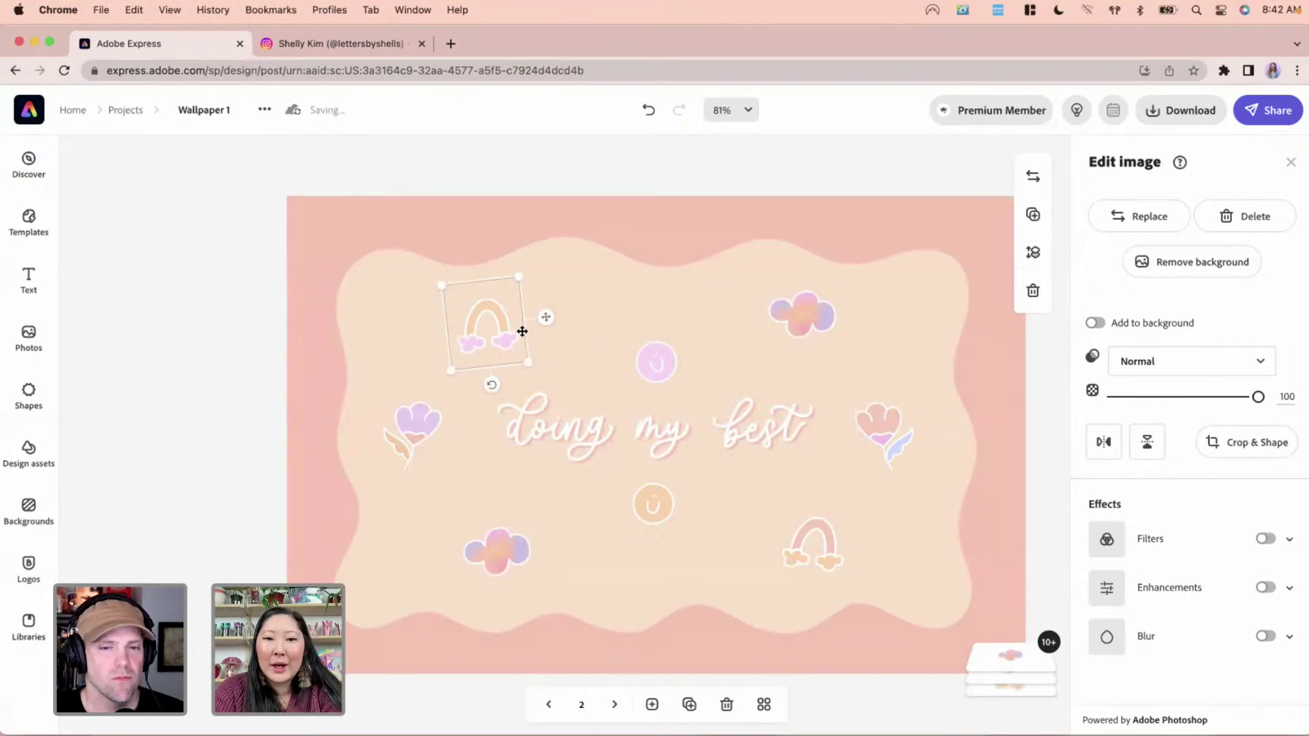
# Duplicate the orange rainbow and place the copy slightly higher, between the original rainbow and the purple smiley
pyautogui.press('super+c')
pyautogui.press('super+v')
pyautogui.moveTo(514, 352); pyautogui.dragTo(590, 315)
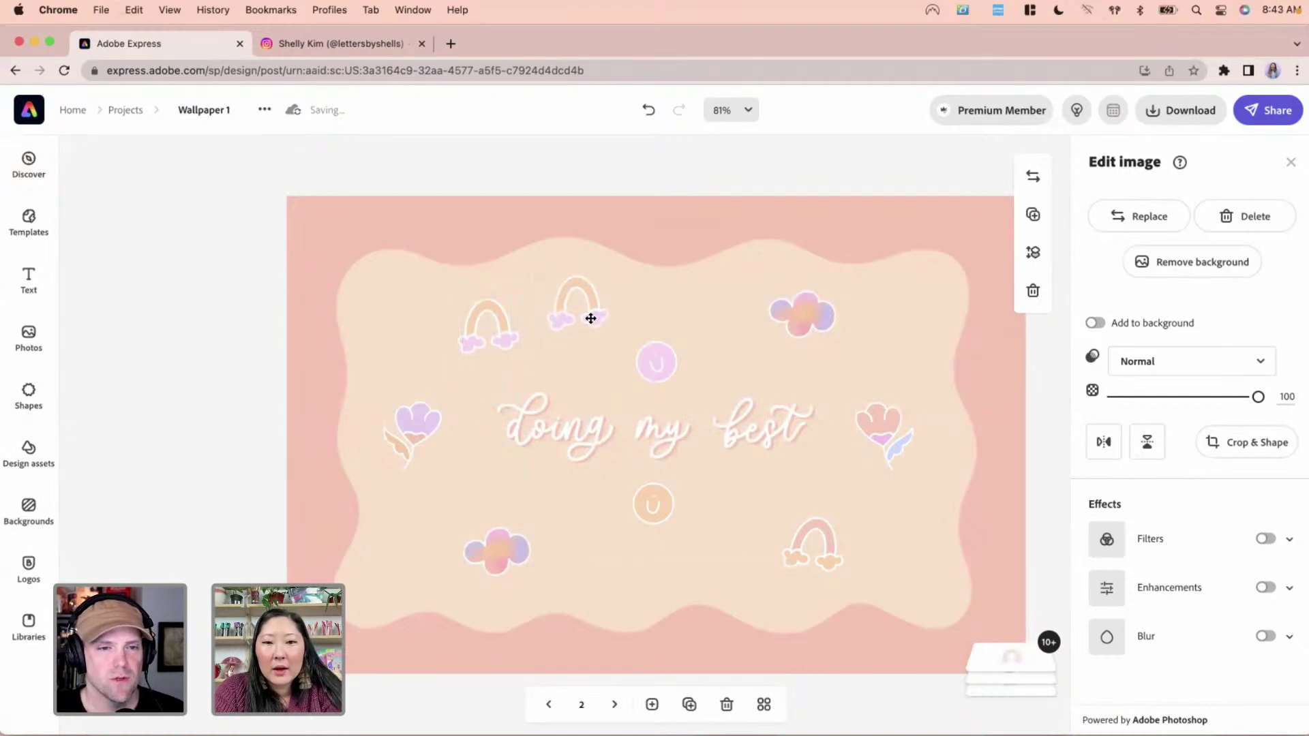
pyautogui.click(475, 322)
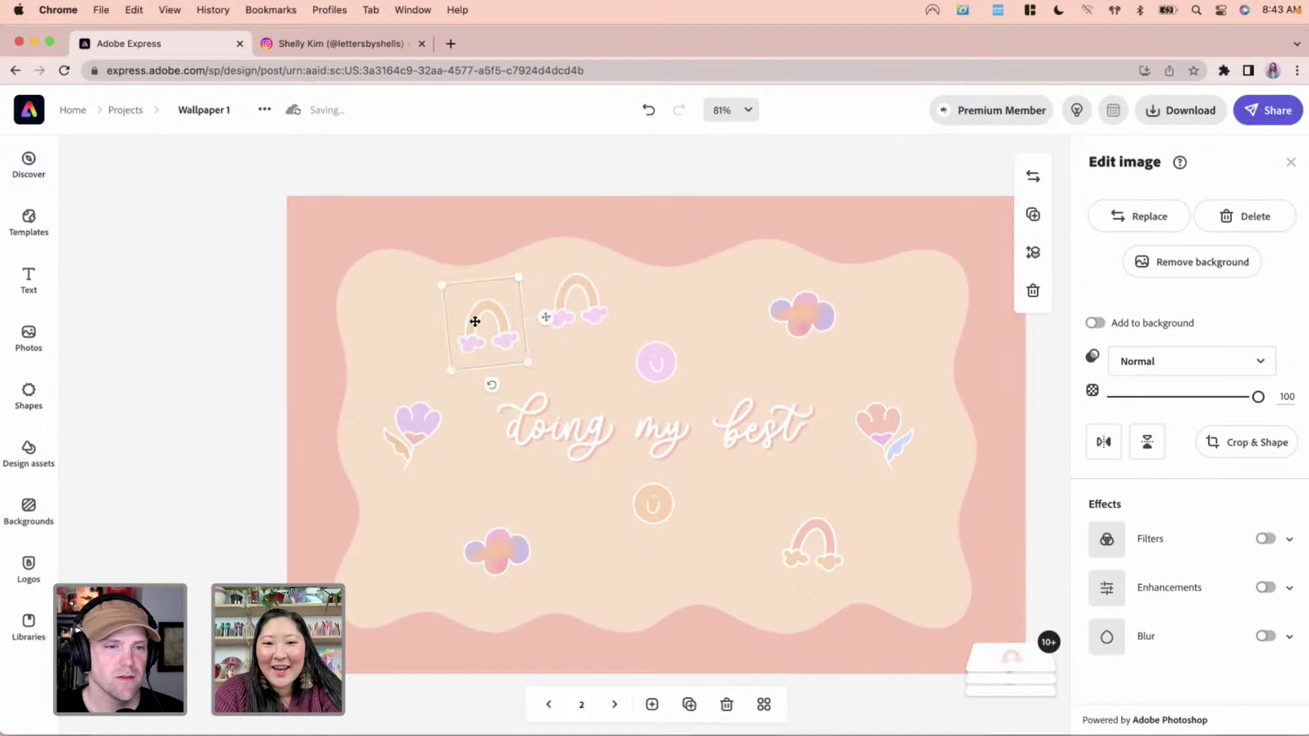
pyautogui.press('Escape')
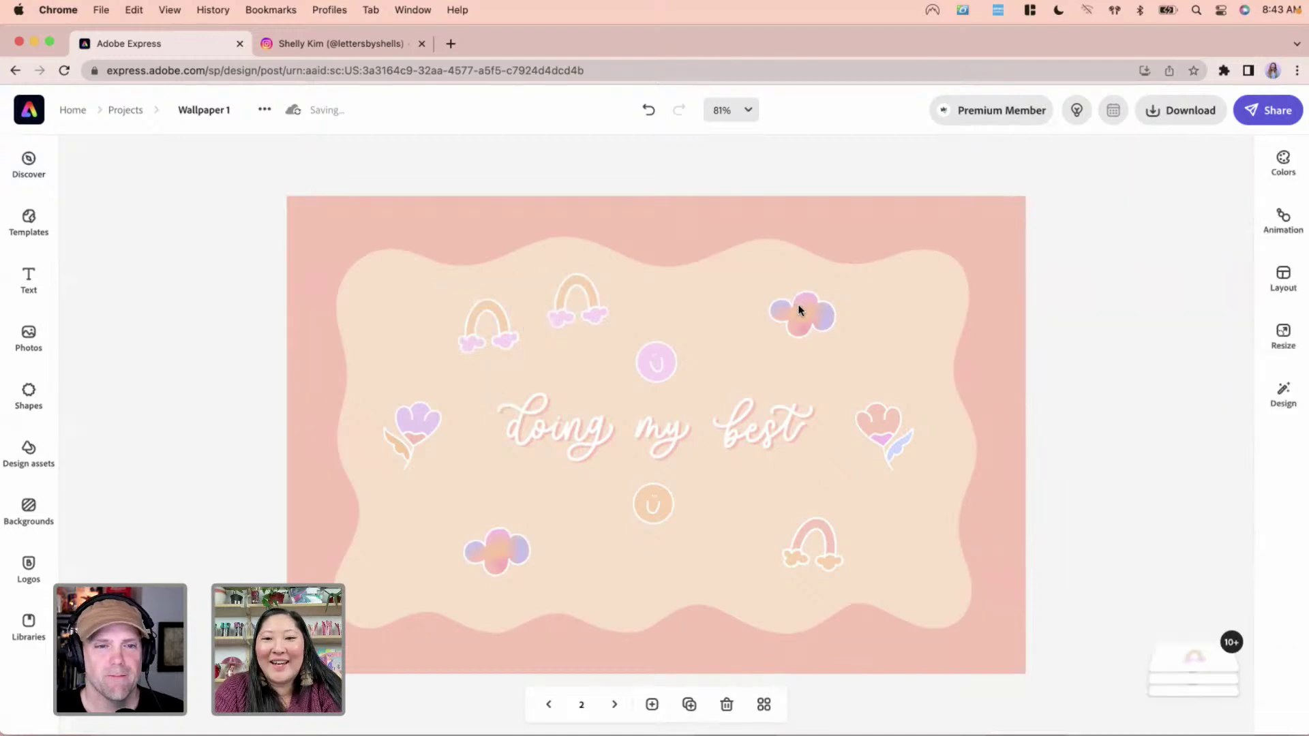
# Move the upper rainbow and cloud pair and the lower cloud and rainbow pair slightly closer to the lettering
pyautogui.click(505, 326)
pyautogui.keyDown('shift'); pyautogui.click(806, 321); pyautogui.keyUp('shift')
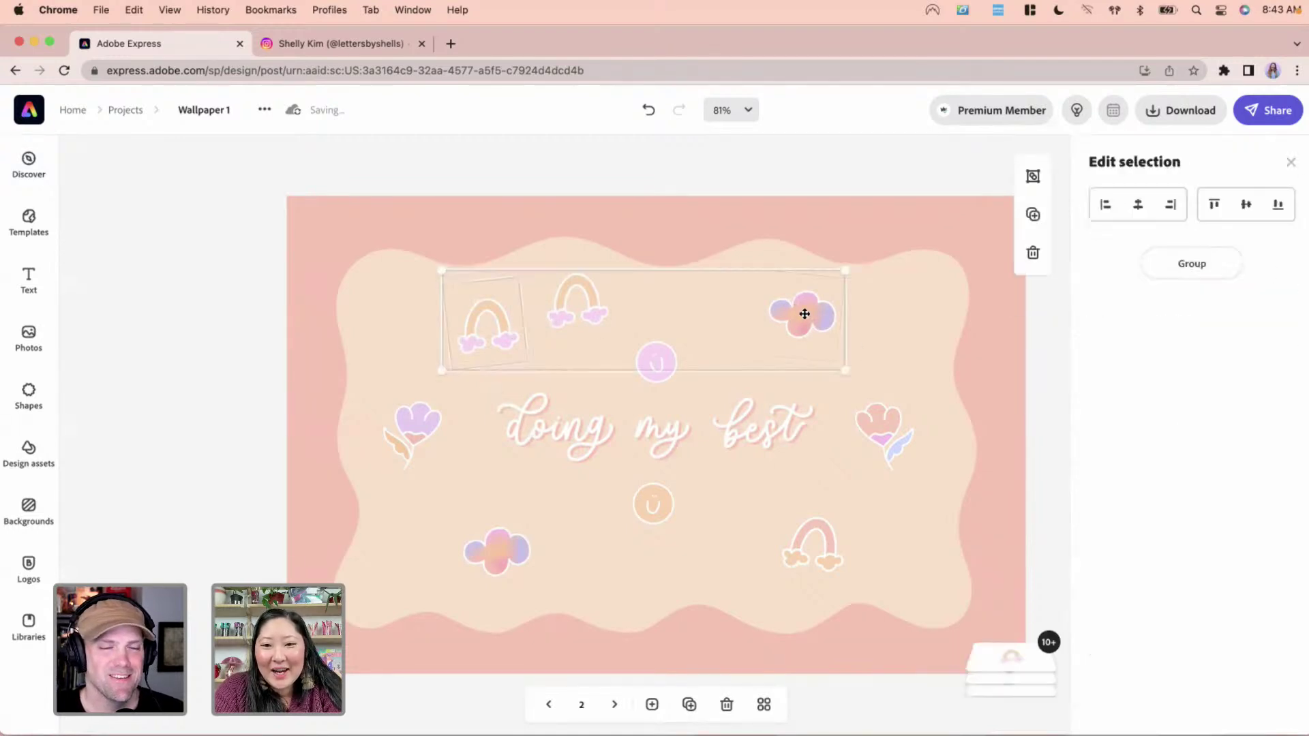
pyautogui.click(514, 537)
pyautogui.keyDown('shift'); pyautogui.click(828, 533); pyautogui.keyUp('shift')
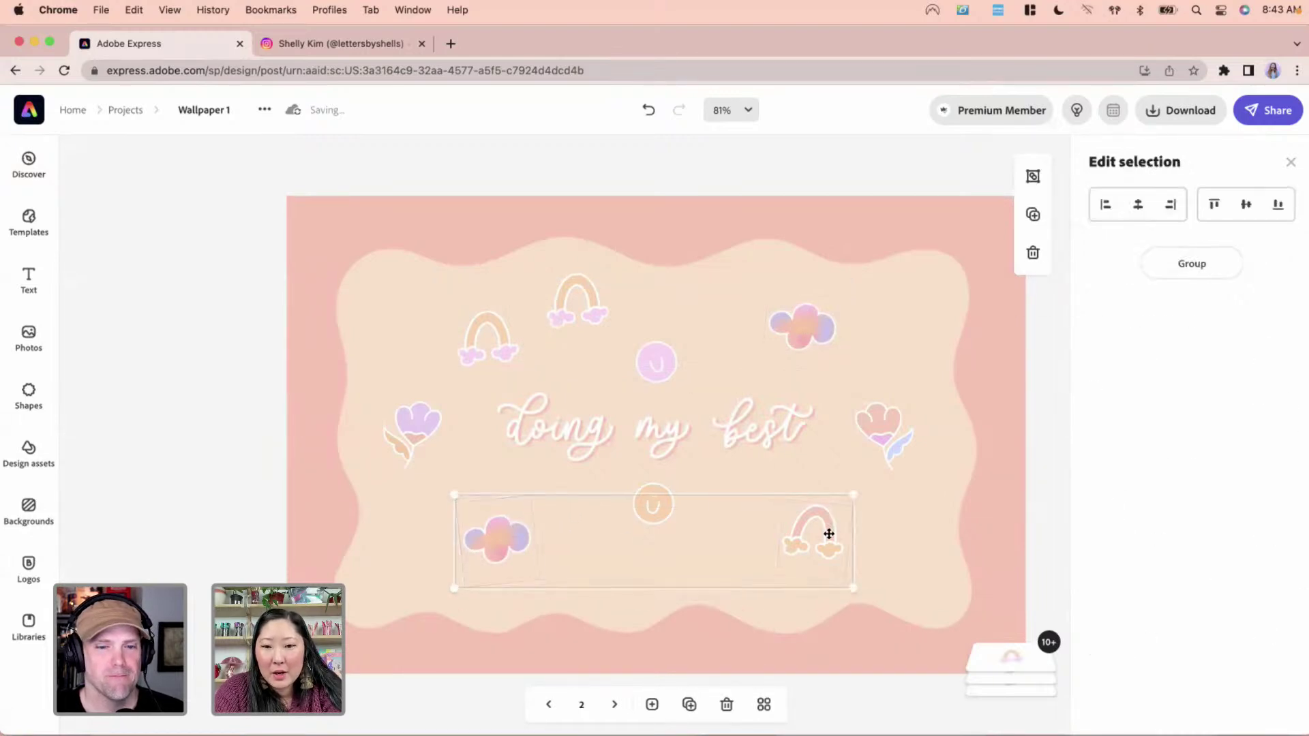
pyautogui.click(1063, 507)
# Shift both orange rainbows slightly outward to space them apart, and make the copy near the frame's upper edge a little smaller
pyautogui.click(594, 295)
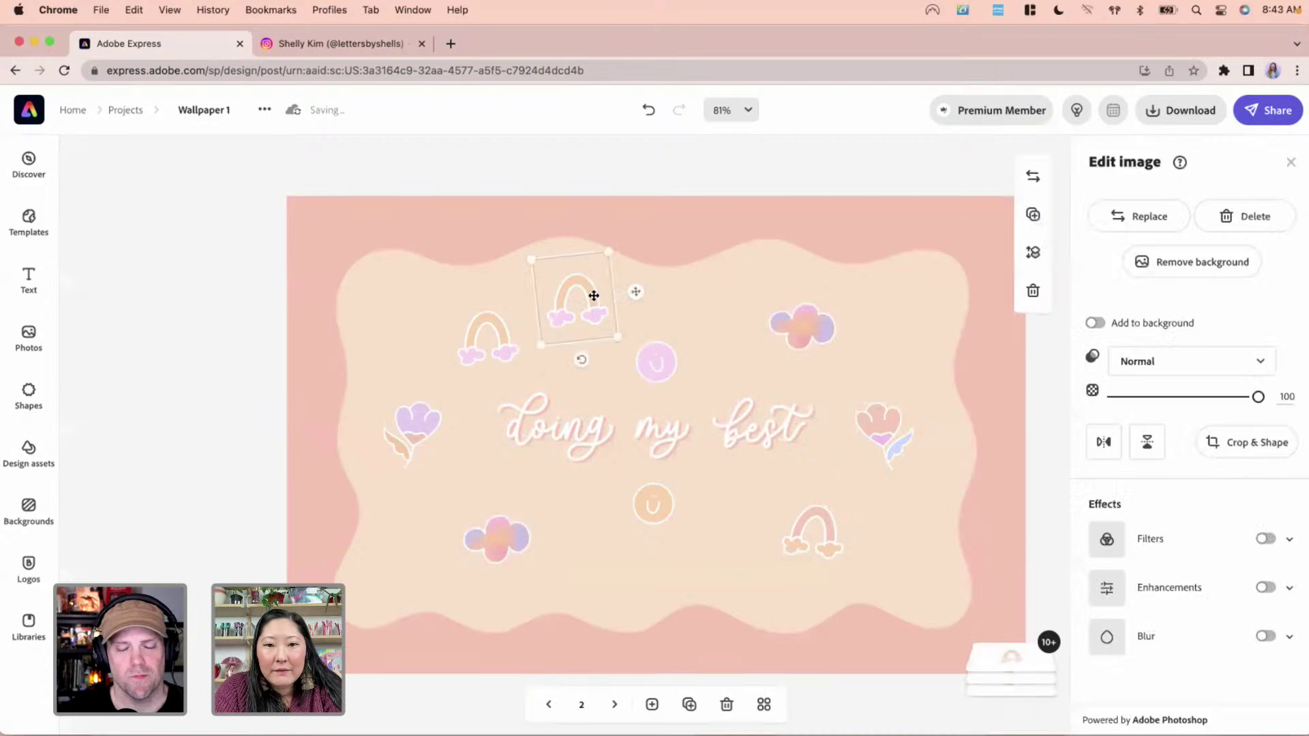
pyautogui.moveTo(593, 301); pyautogui.dragTo(603, 306)
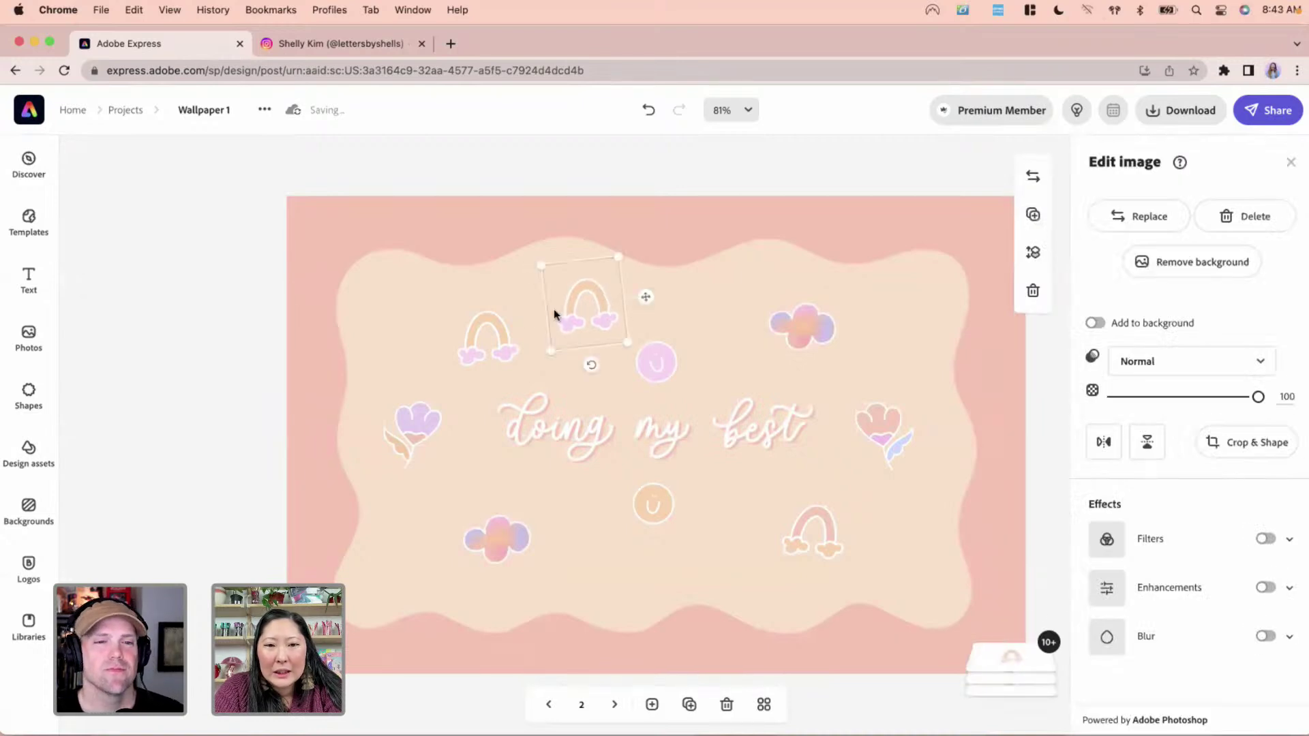
pyautogui.moveTo(490, 325); pyautogui.dragTo(476, 309)
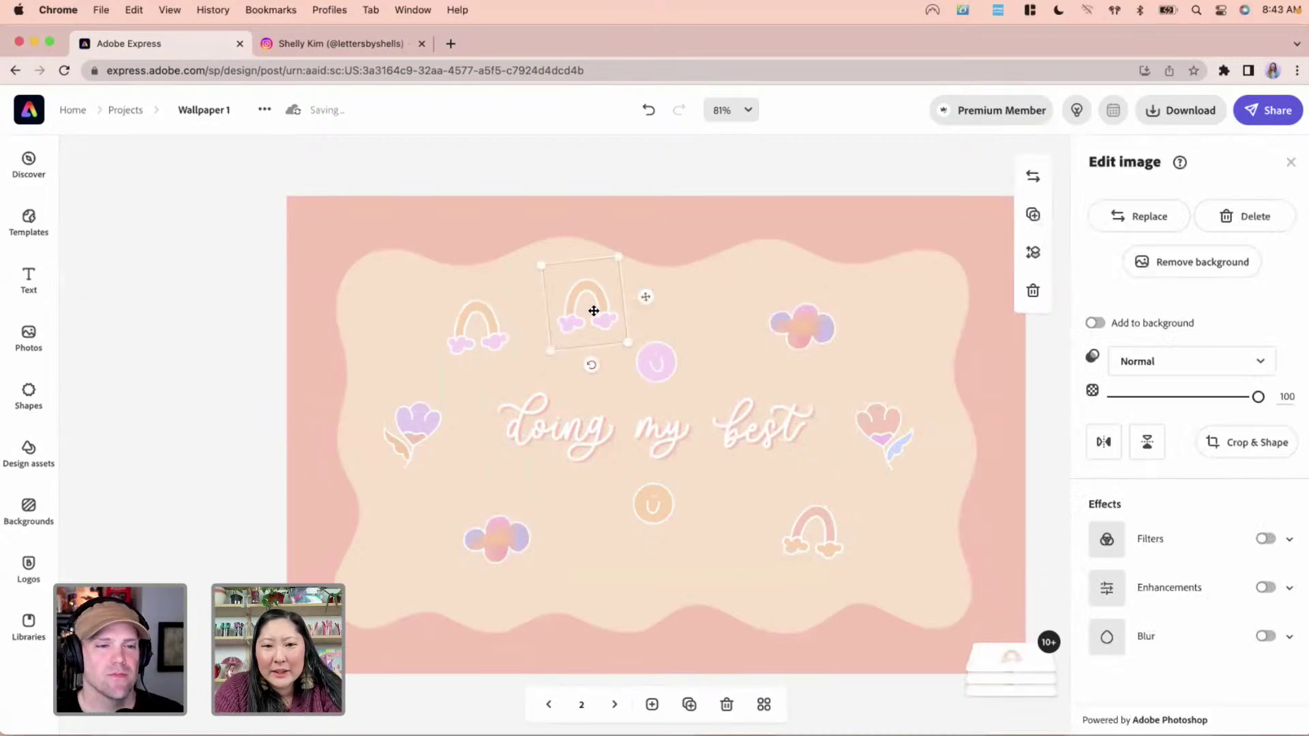
pyautogui.moveTo(592, 293); pyautogui.dragTo(572, 281)
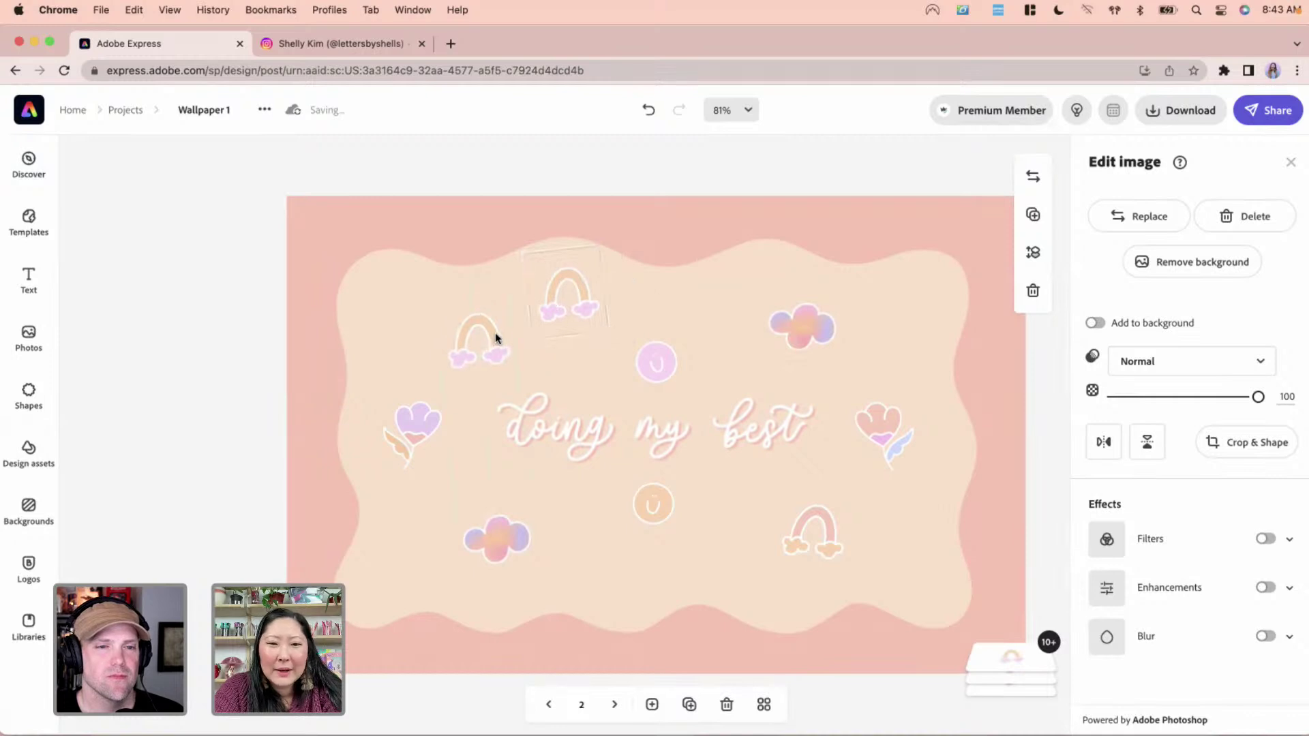
pyautogui.moveTo(609, 331); pyautogui.dragTo(596, 318)
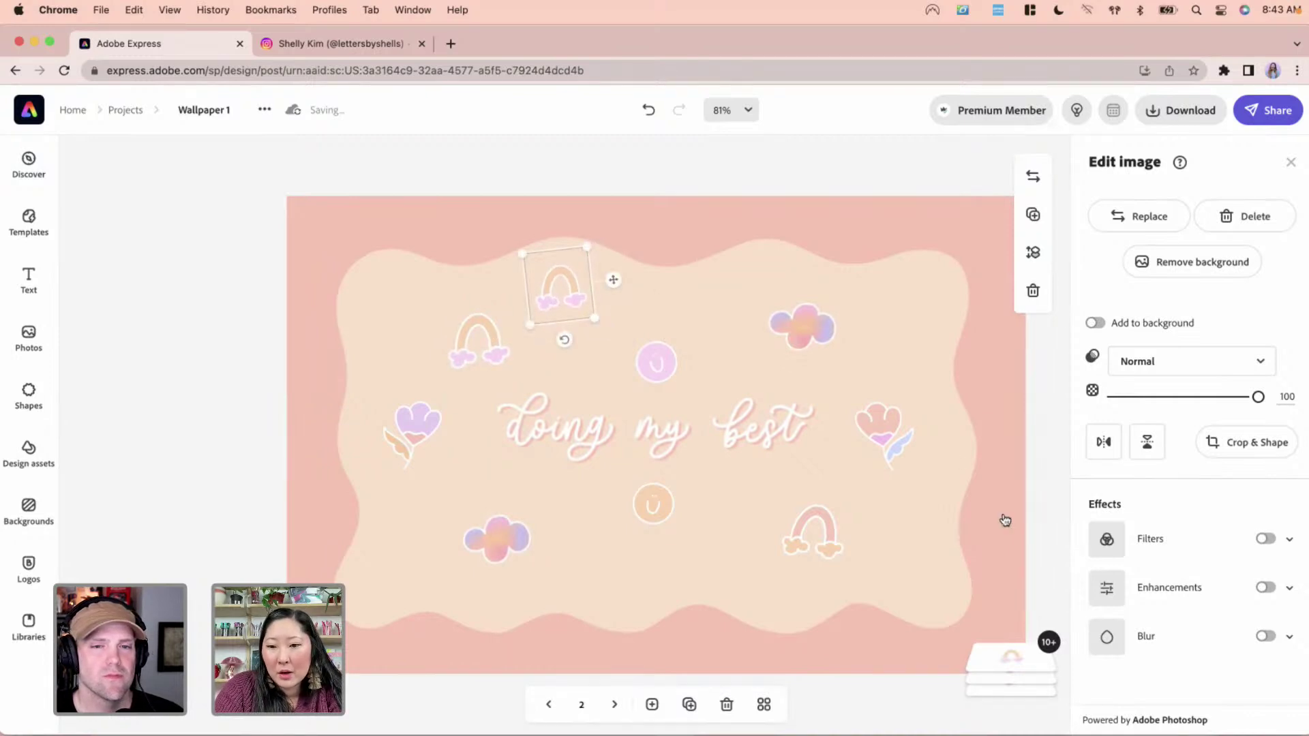
# Show the coral five-petal flower in the crop of the smaller rainbow copy and adjust its position above the word "doing"
pyautogui.click(1242, 442)
pyautogui.moveTo(562, 295); pyautogui.dragTo(649, 85)
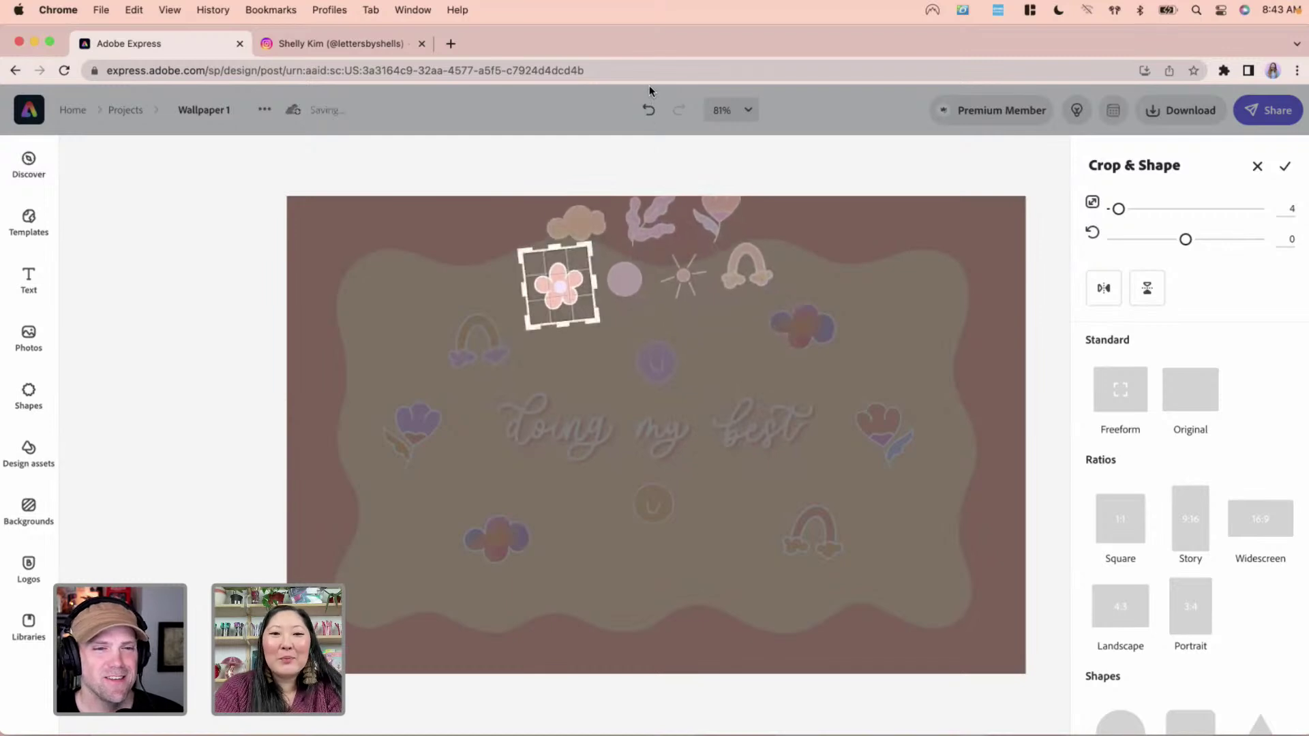
pyautogui.click(649, 84)
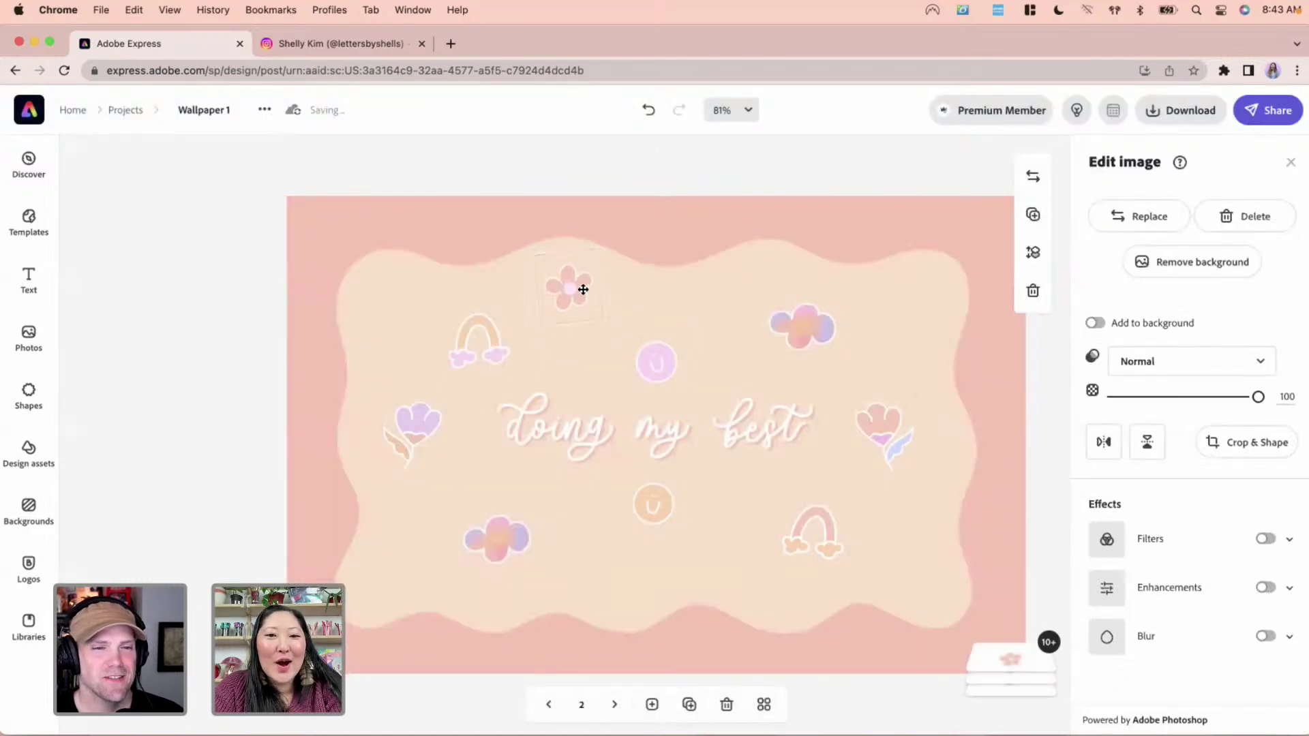
# Duplicate the coral flower between the orange smiley and the coral rainbow, and show the multicoloured flower in the copy's crop
pyautogui.moveTo(583, 290); pyautogui.dragTo(715, 575)
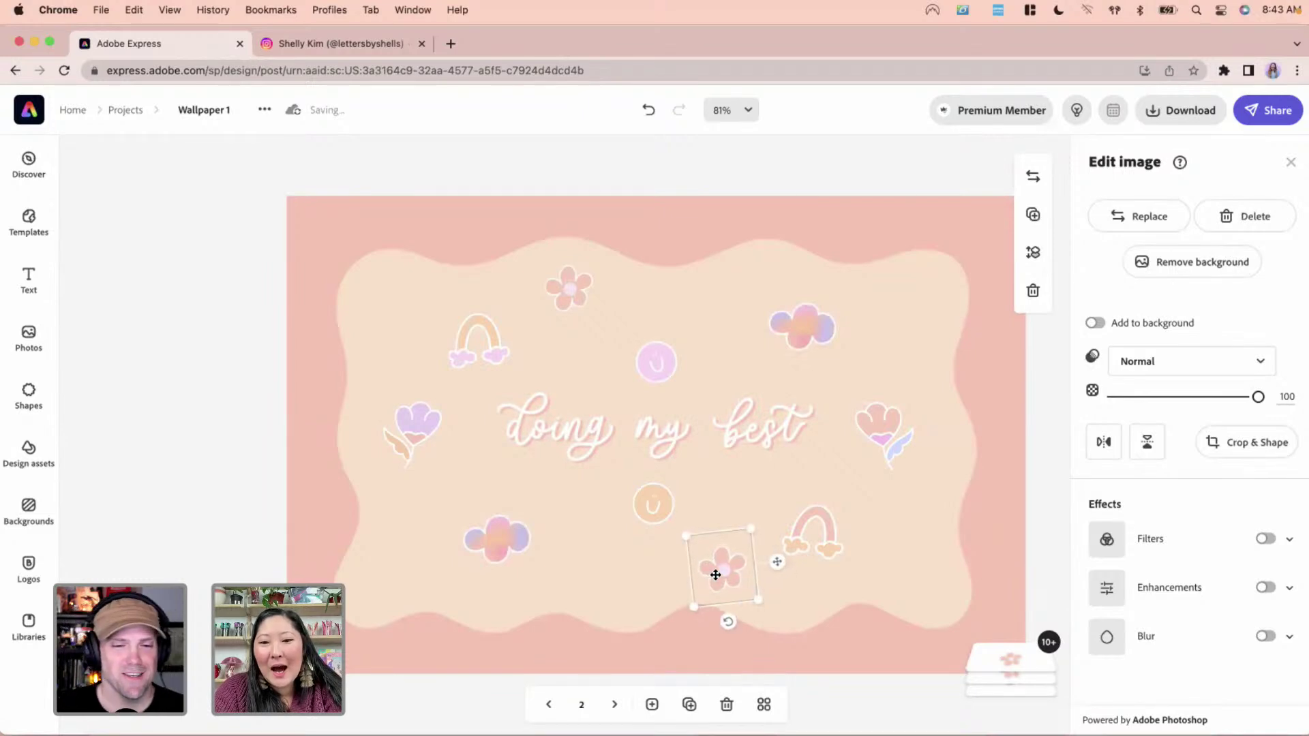
pyautogui.click(1260, 443)
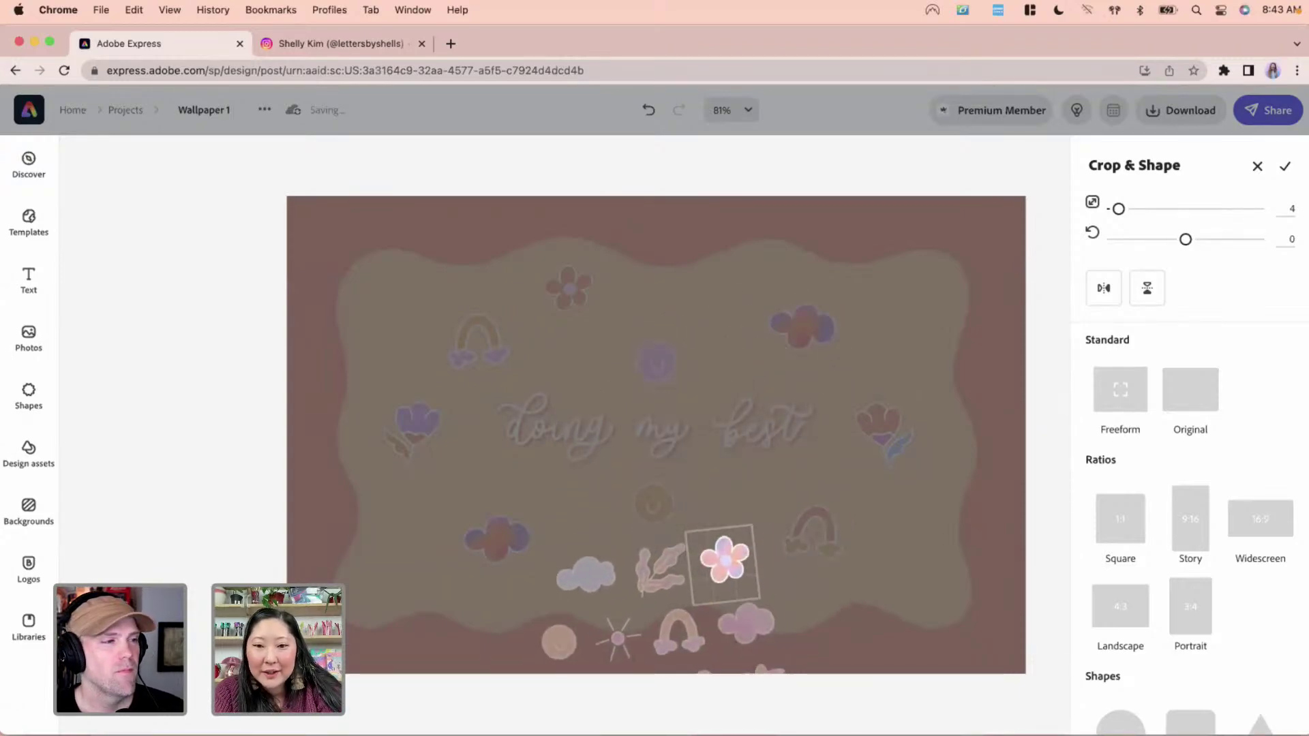
pyautogui.press('Return')
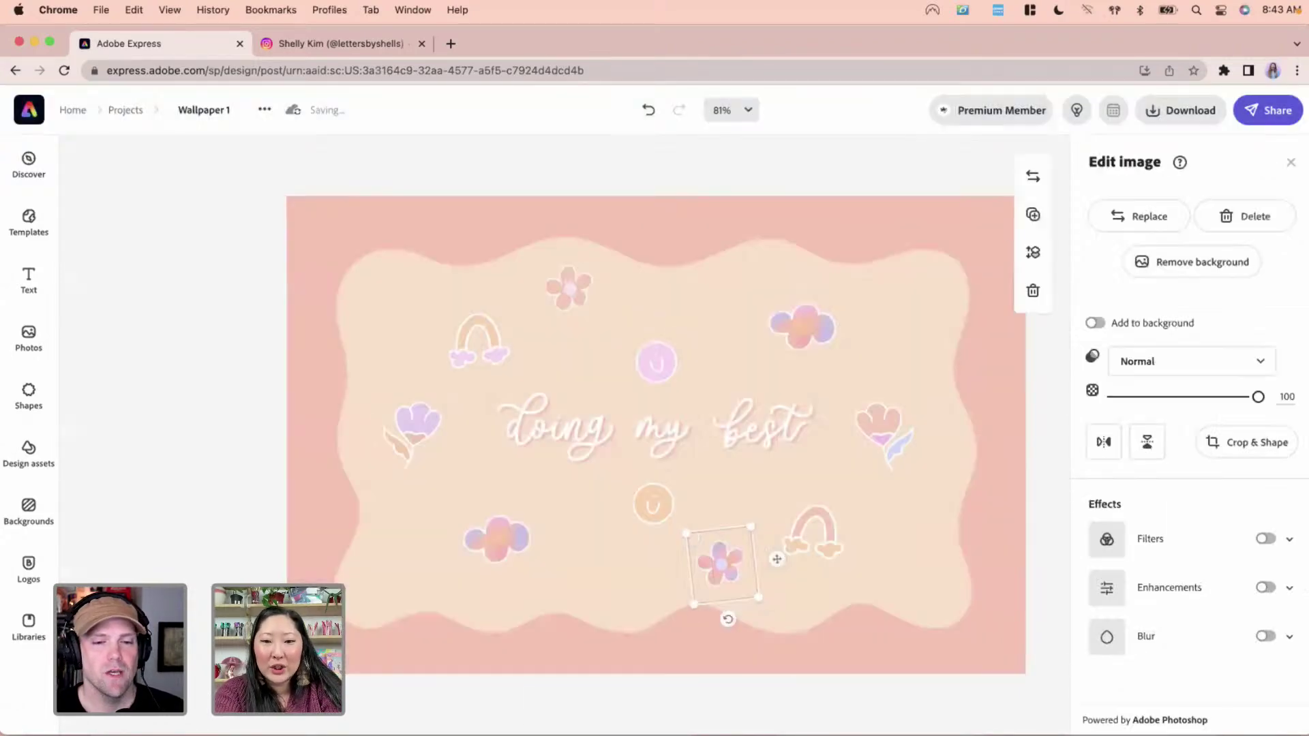
# Duplicate the multicoloured flower between the lower cloud and the orange smiley, and move that cloud and the coral rainbow slightly up and outward
pyautogui.moveTo(729, 566); pyautogui.dragTo(584, 570)
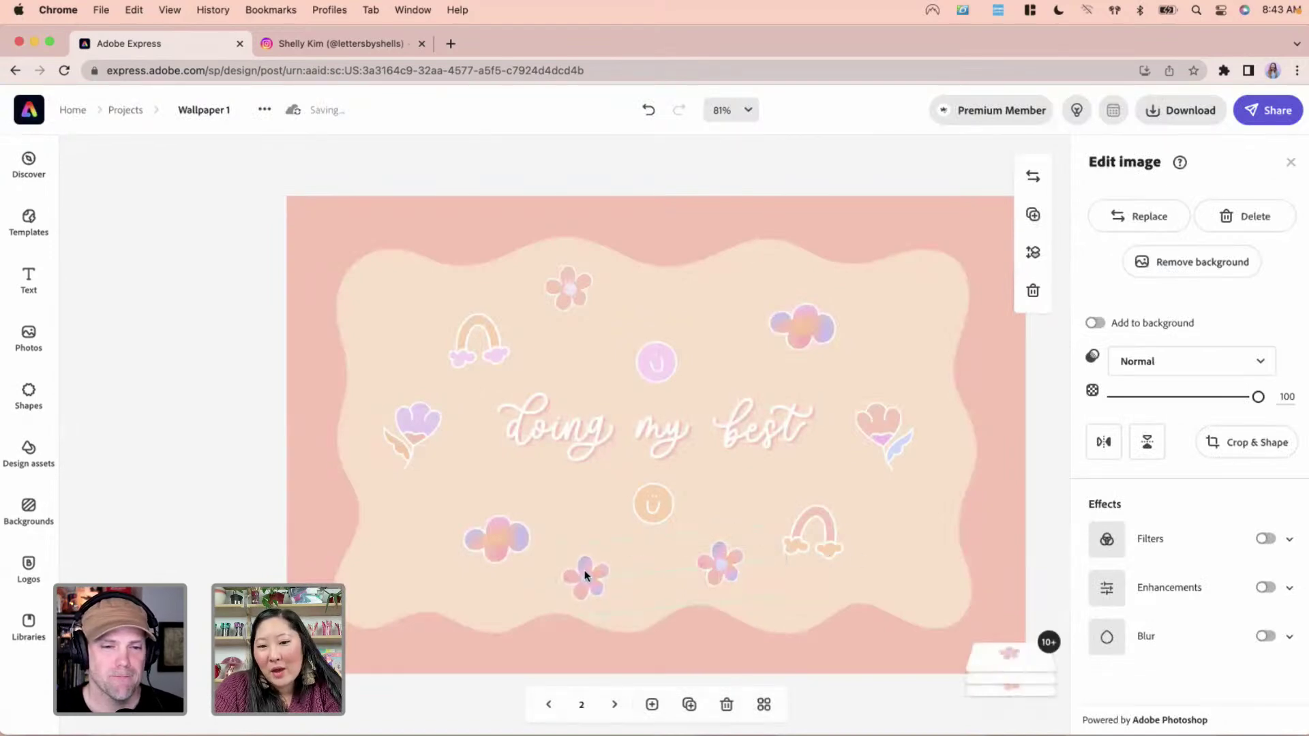
pyautogui.click(500, 548)
pyautogui.moveTo(500, 548)
pyautogui.mouseDown()
pyautogui.moveTo(493, 537)
pyautogui.moveTo(509, 527)
pyautogui.mouseUp()
pyautogui.click(816, 527)
pyautogui.moveTo(819, 526); pyautogui.dragTo(819, 526)
pyautogui.moveTo(577, 574); pyautogui.dragTo(579, 567)
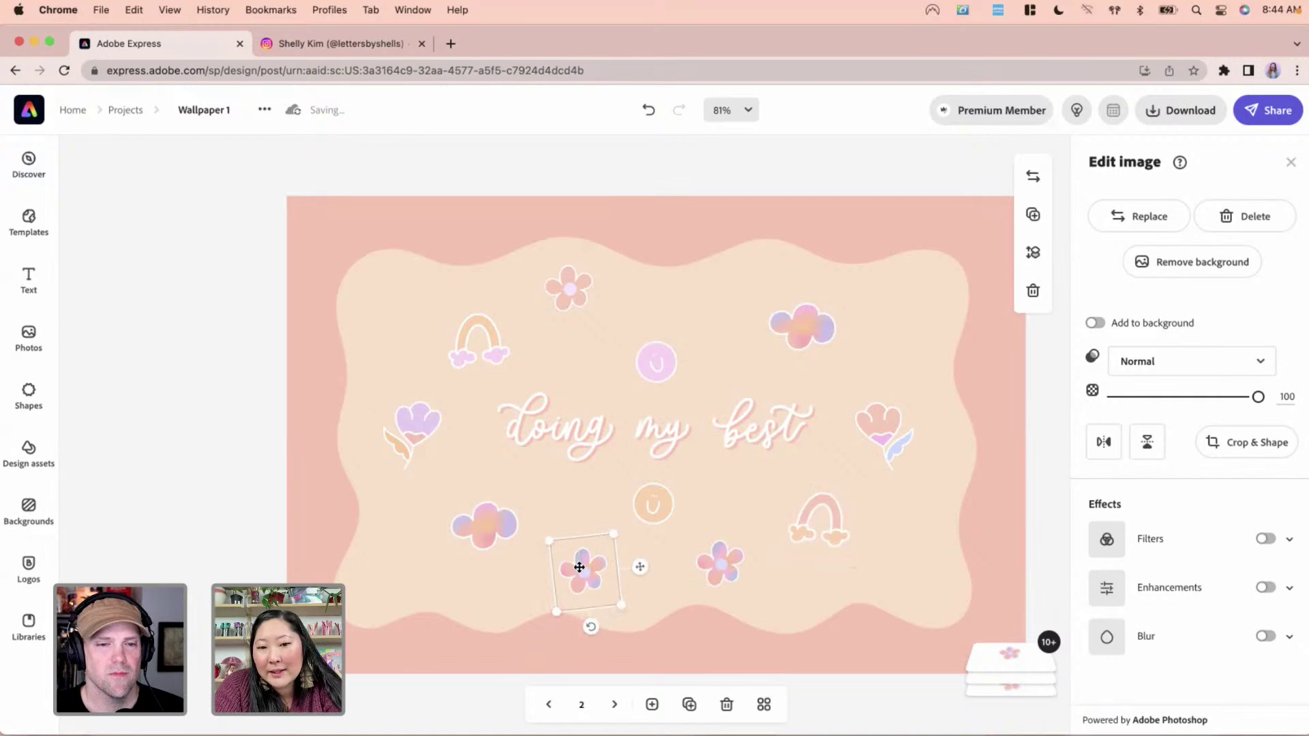
# Show the daisy with the blue leaf in the crop of the flower beside the lower cloud, and nudge it up slightly
pyautogui.click(1267, 453)
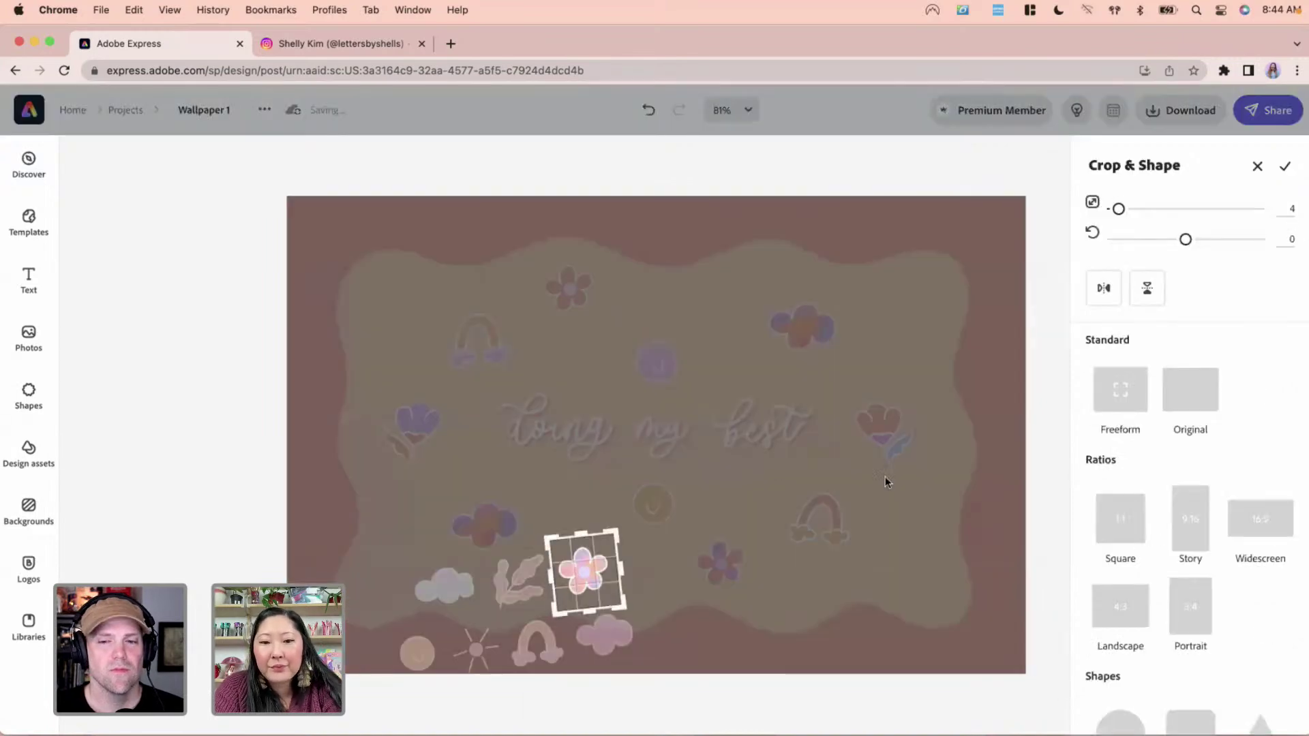
pyautogui.moveTo(580, 578); pyautogui.dragTo(666, 428)
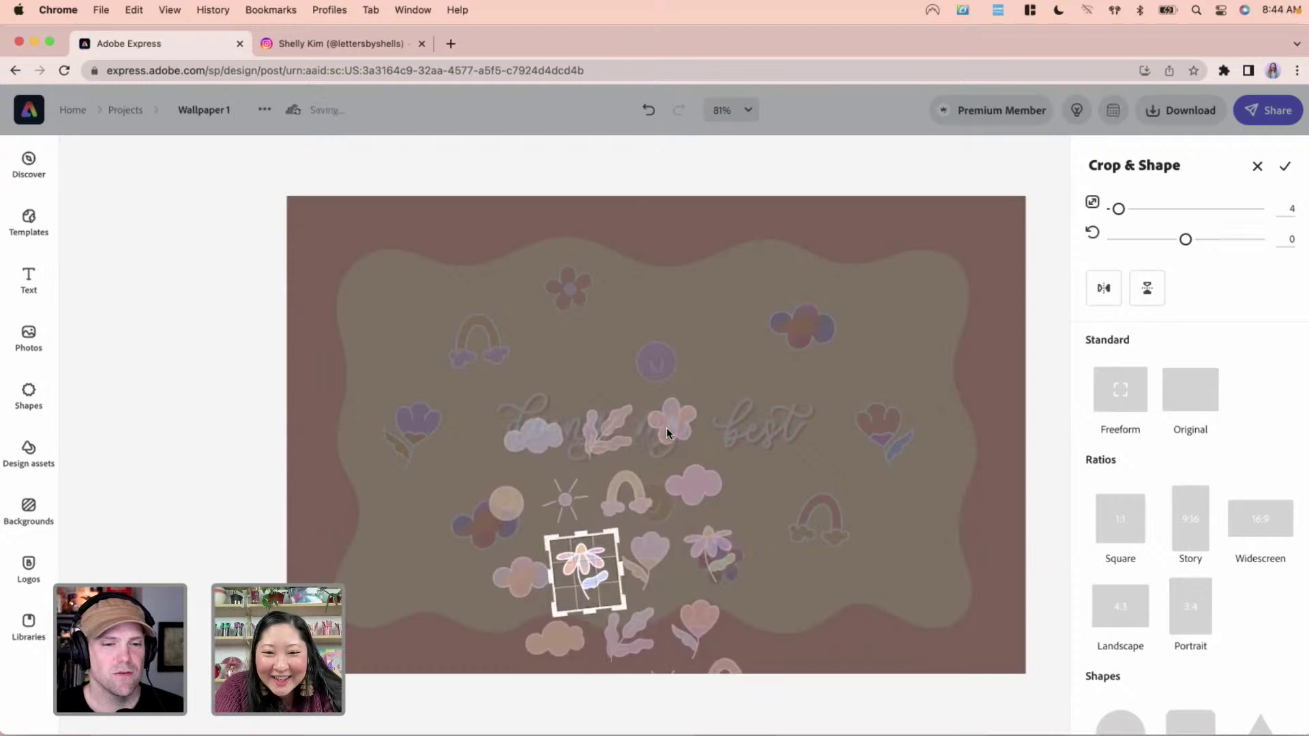
pyautogui.click(666, 427)
pyautogui.moveTo(589, 553); pyautogui.dragTo(592, 551)
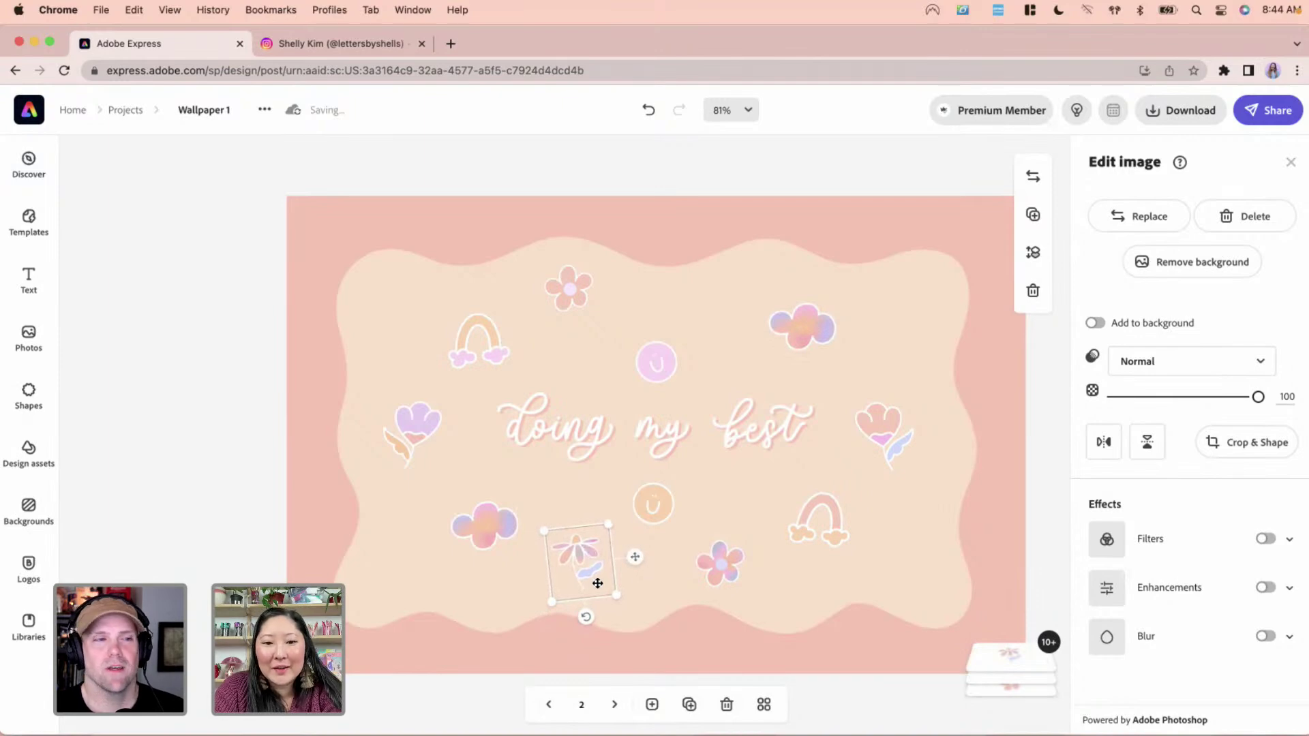
# Duplicate the blue-leaf daisy into the gap between the lilac smiley and the upper cloud
pyautogui.moveTo(591, 614); pyautogui.dragTo(626, 631)
pyautogui.moveTo(590, 588); pyautogui.dragTo(716, 301)
# Nudge the coral five-petal flower above the word "doing" slightly down
pyautogui.click(569, 294)
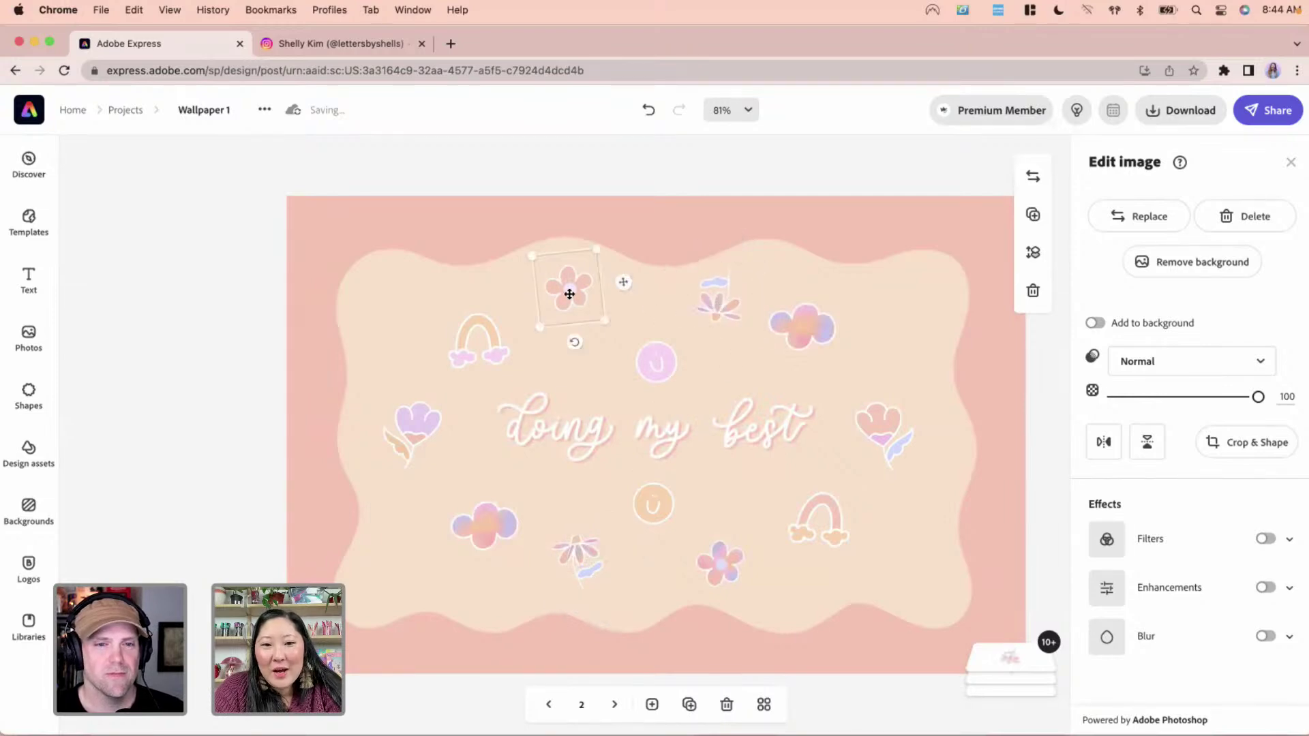
pyautogui.press('Down')
pyautogui.press('Down')
pyautogui.press('Down')
pyautogui.press('Down')
pyautogui.press('Down')
pyautogui.press('Down')
pyautogui.press('Down')
pyautogui.press('Down')
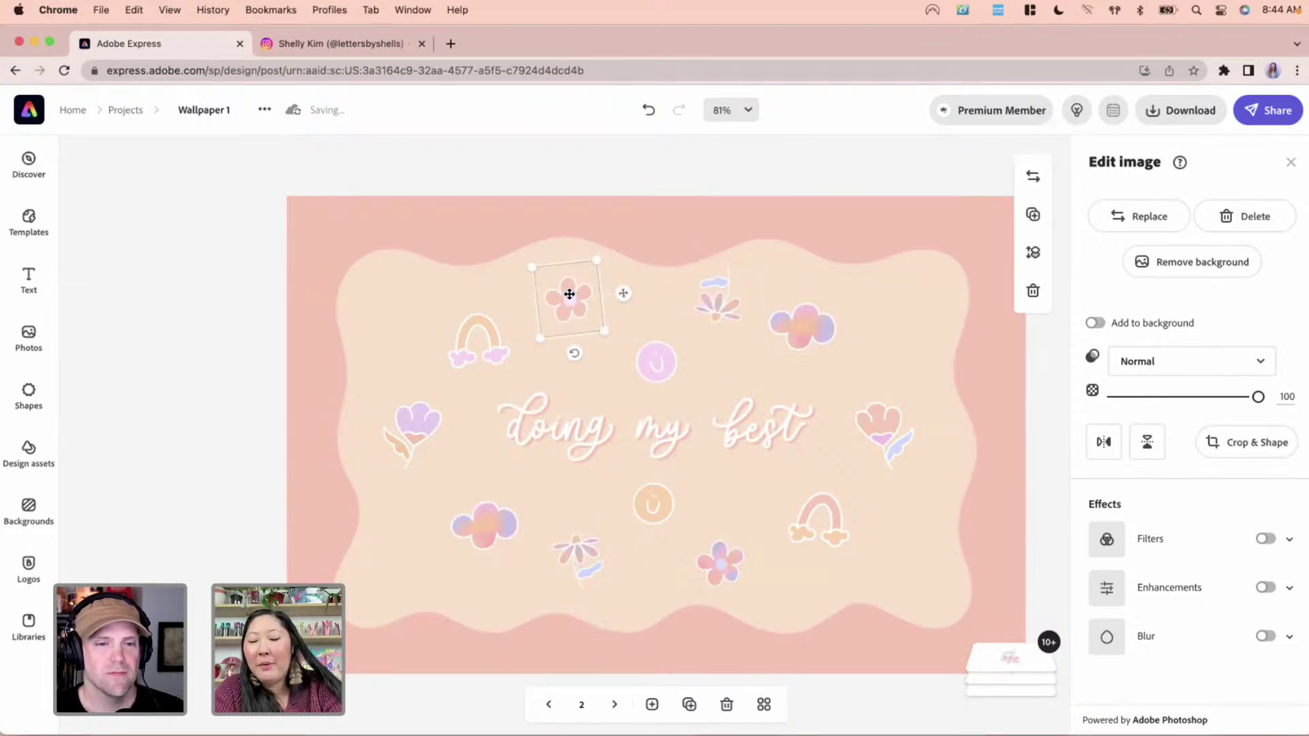
pyautogui.press('Down')
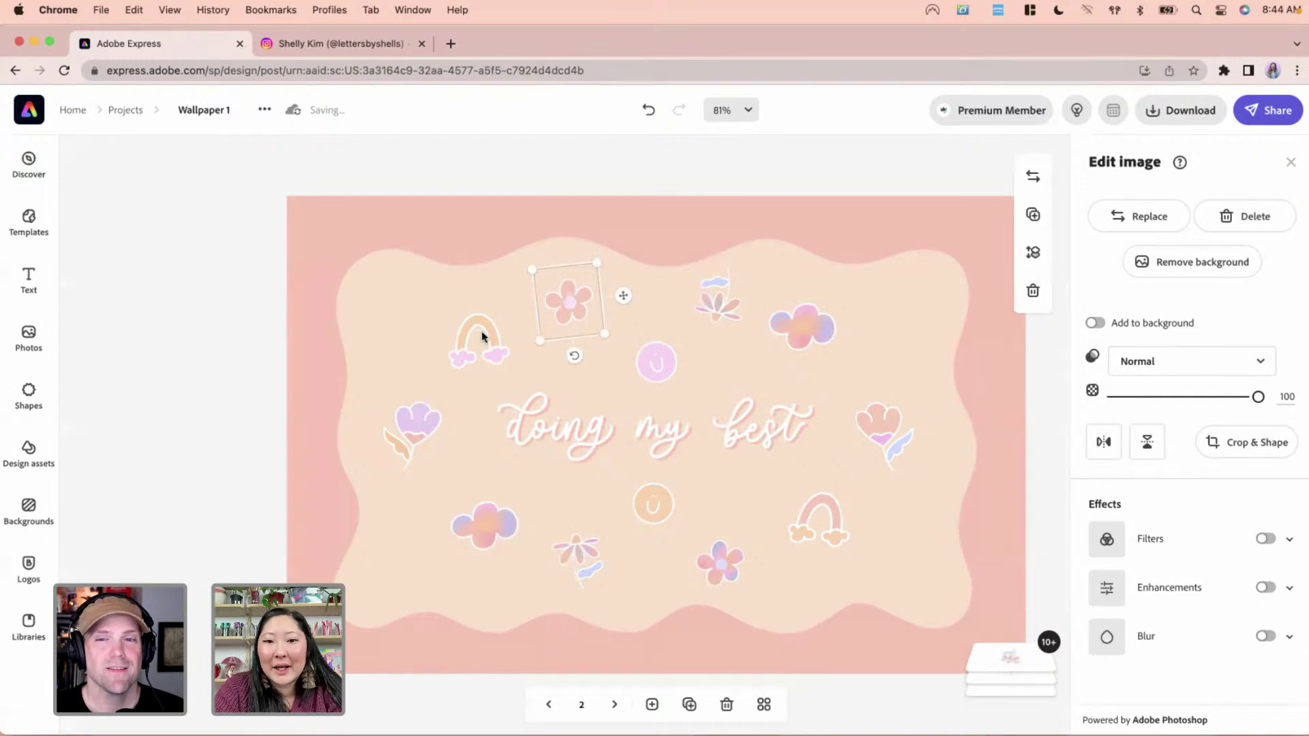
# Turn the upper daisy copy upright and flip it horizontally so its leaf points the other way
pyautogui.click(801, 319)
pyautogui.click(724, 304)
pyautogui.moveTo(825, 412); pyautogui.dragTo(677, 447)
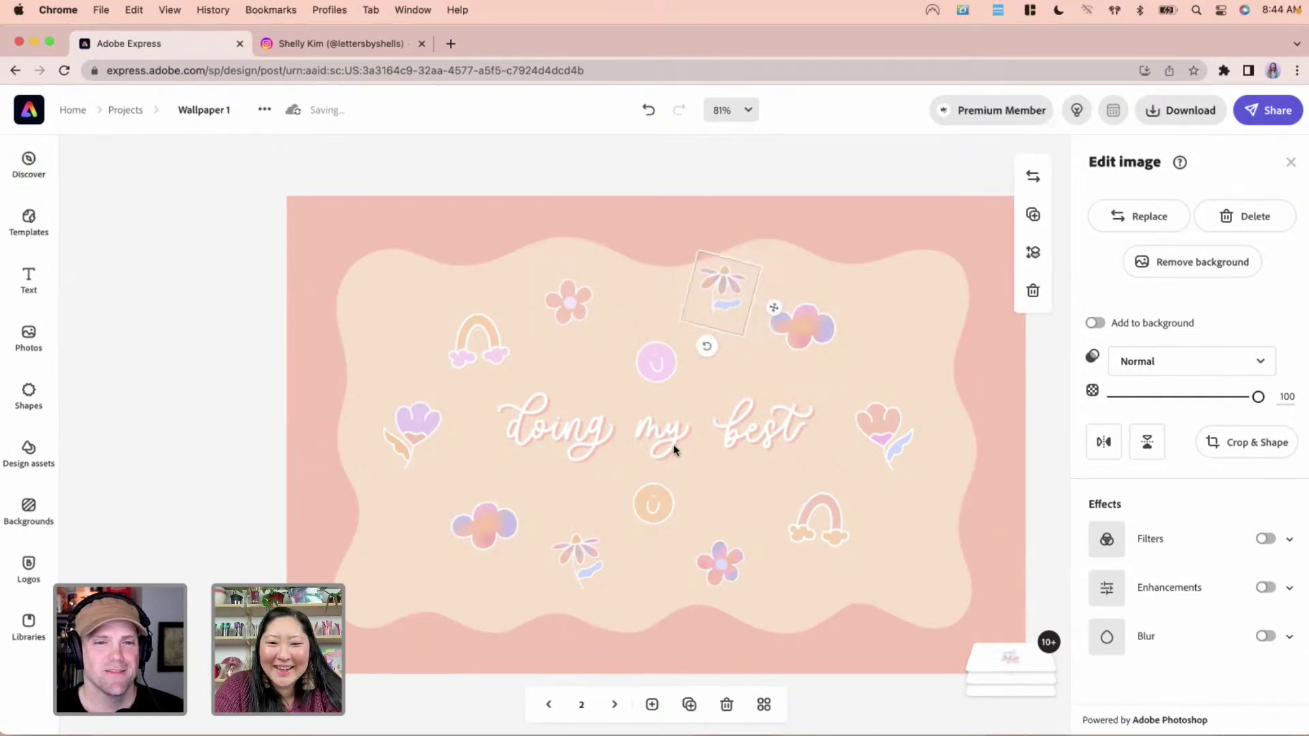
pyautogui.click(1107, 445)
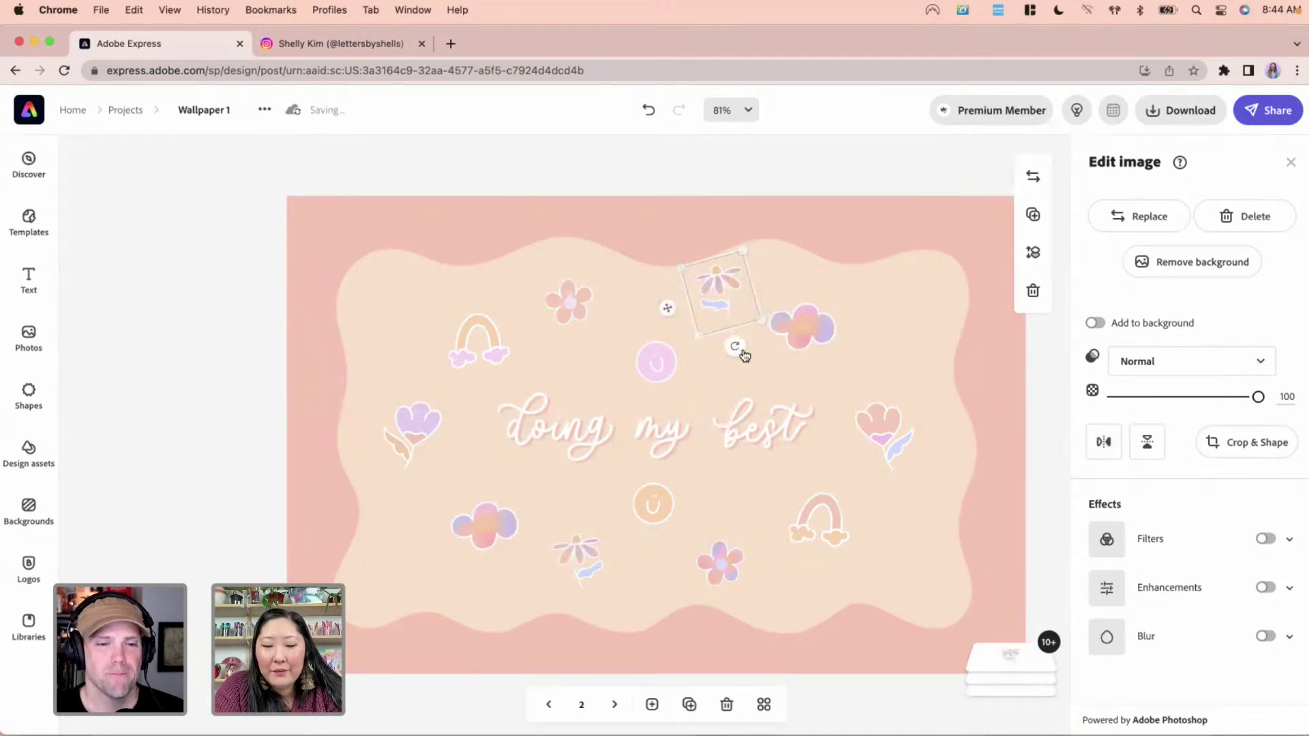
# Lower and tilt the upper daisy slightly, and shift the upper cloud outward to the right to open up the gap
pyautogui.click(810, 332)
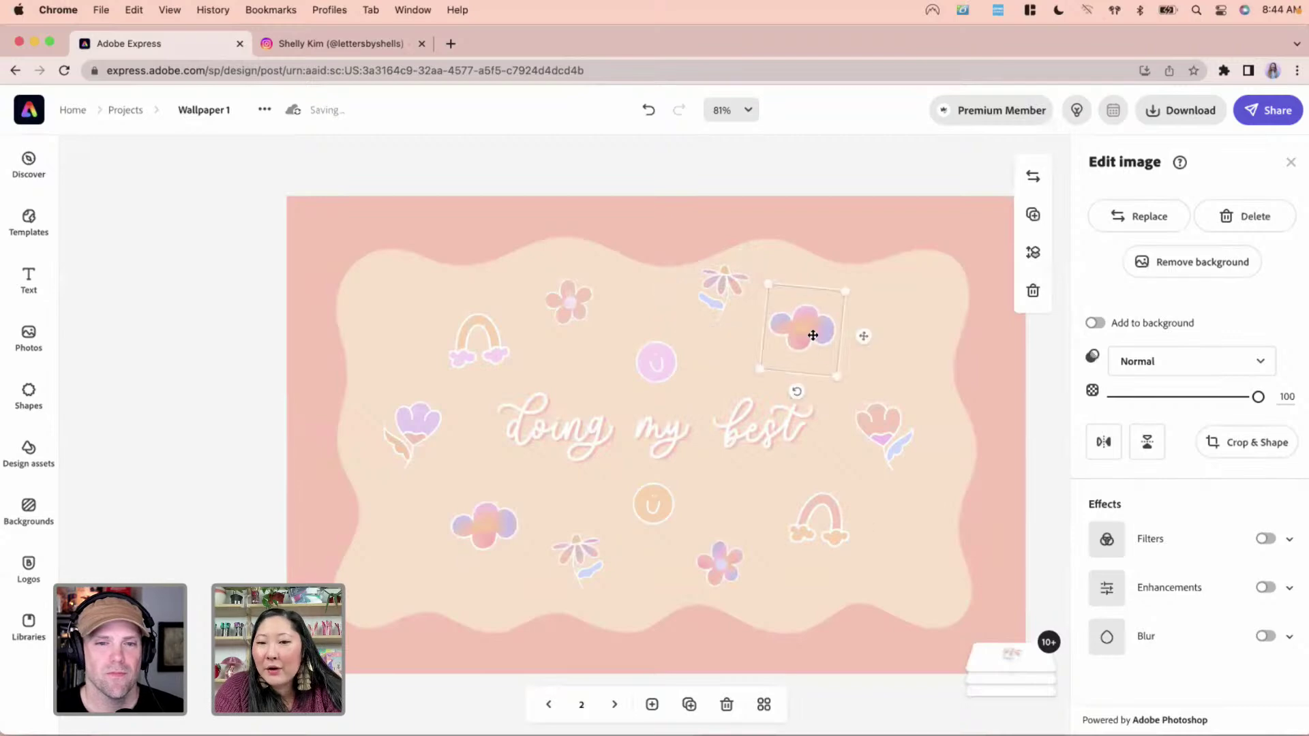
pyautogui.moveTo(812, 336); pyautogui.dragTo(813, 335)
pyautogui.moveTo(722, 274); pyautogui.dragTo(726, 303)
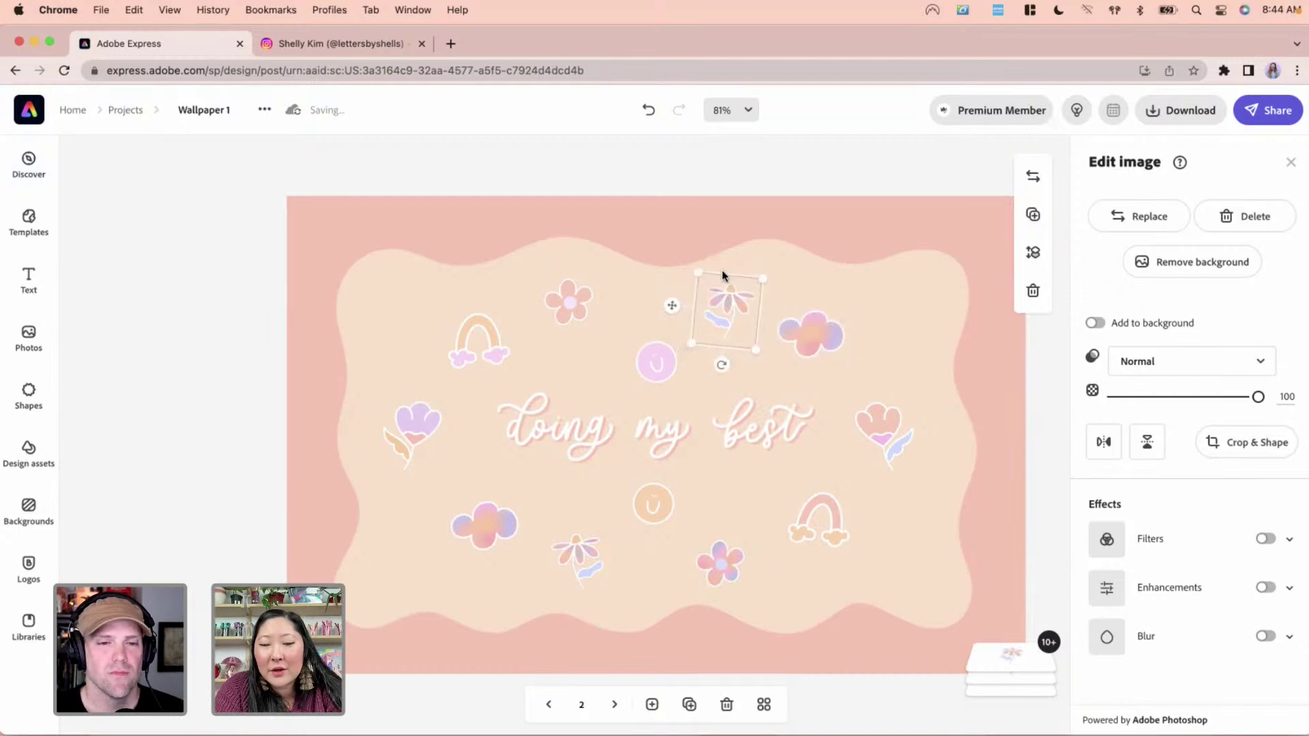
pyautogui.click(817, 336)
pyautogui.press('Right')
pyautogui.press('Right')
pyautogui.press('Right')
pyautogui.press('Right')
pyautogui.press('Right')
pyautogui.press('Right')
pyautogui.press('Right')
pyautogui.press('Right')
pyautogui.press('Right')
pyautogui.press('Right')
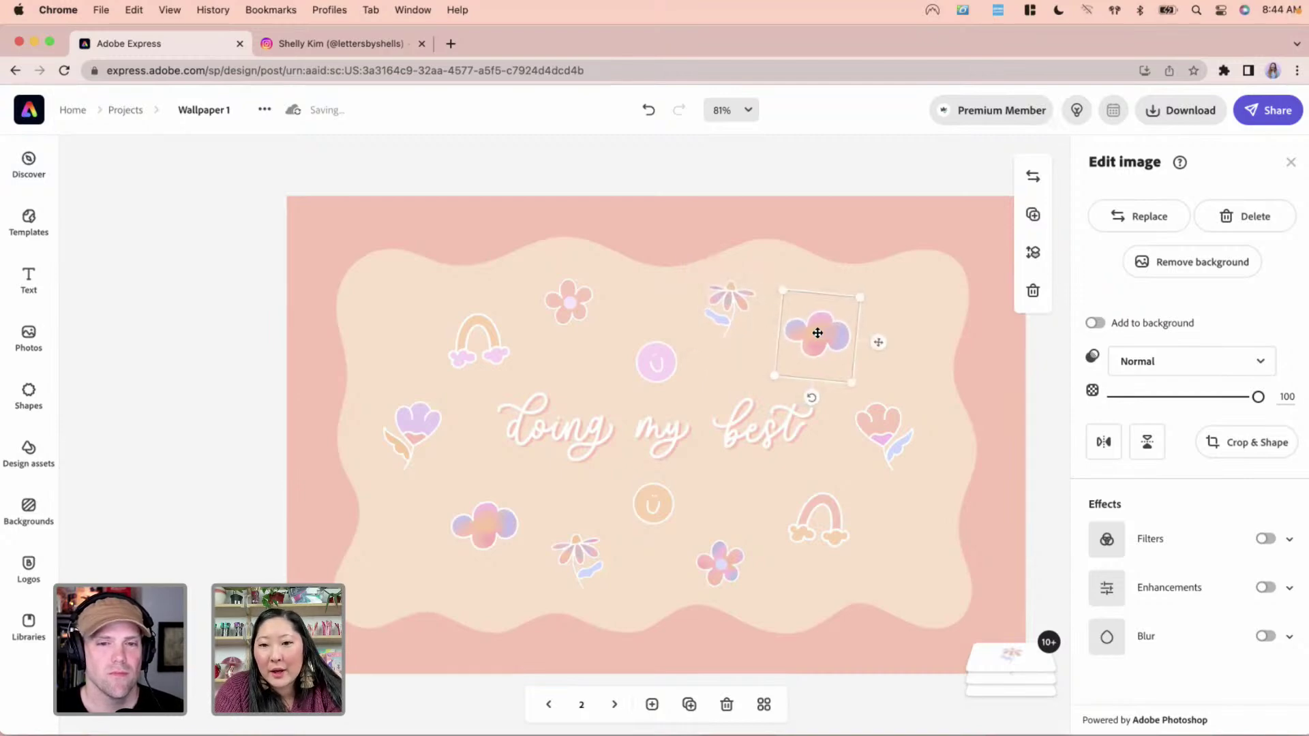
# Nudge the peach rainbow slightly outward to the left
pyautogui.click(492, 326)
pyautogui.press('Left')
pyautogui.press('Left')
pyautogui.press('Left')
pyautogui.press('Left')
pyautogui.press('Left')
# Nudge the lower cloud slightly up and to the left
pyautogui.click(493, 518)
pyautogui.press('Up')
pyautogui.press('Up')
pyautogui.press('Up')
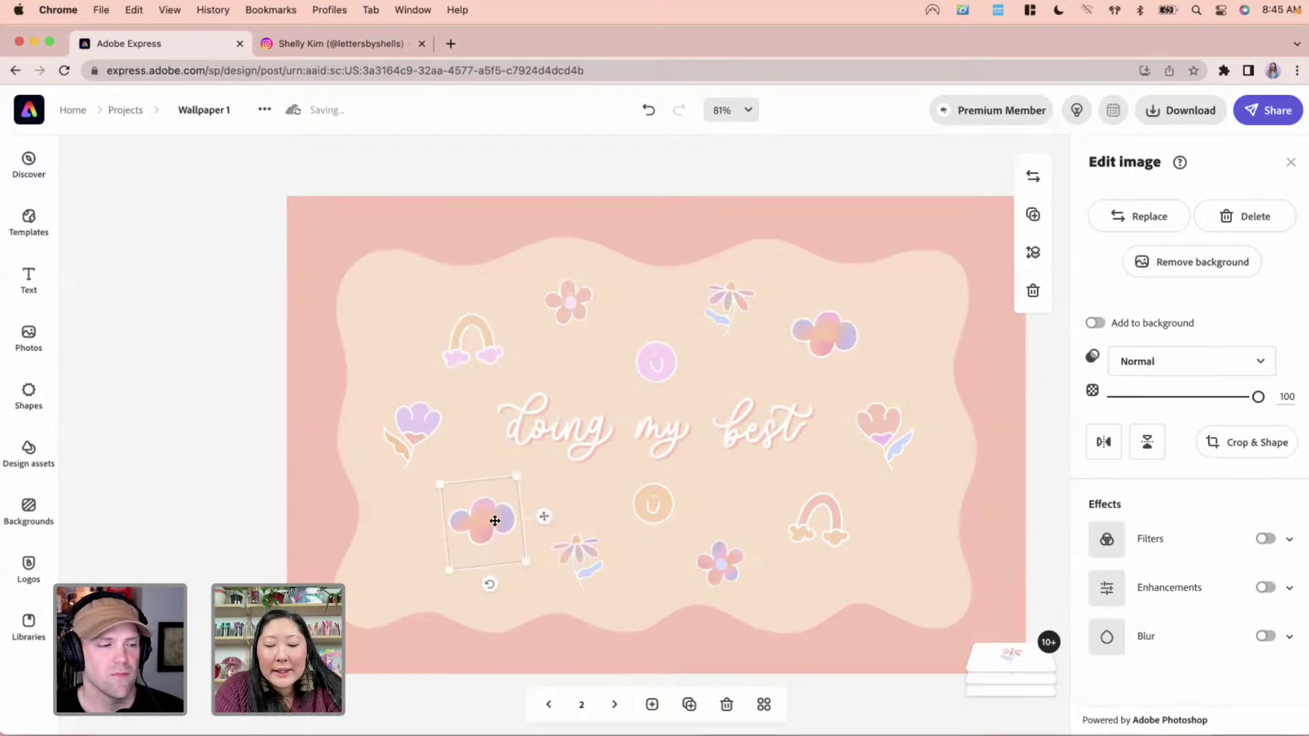
pyautogui.press('Left')
pyautogui.press('Left')
pyautogui.press('Up')
# Nudge the lower daisy slightly left and up, away from the frame's wavy edge
pyautogui.click(582, 557)
pyautogui.press('Left')
pyautogui.press('Left')
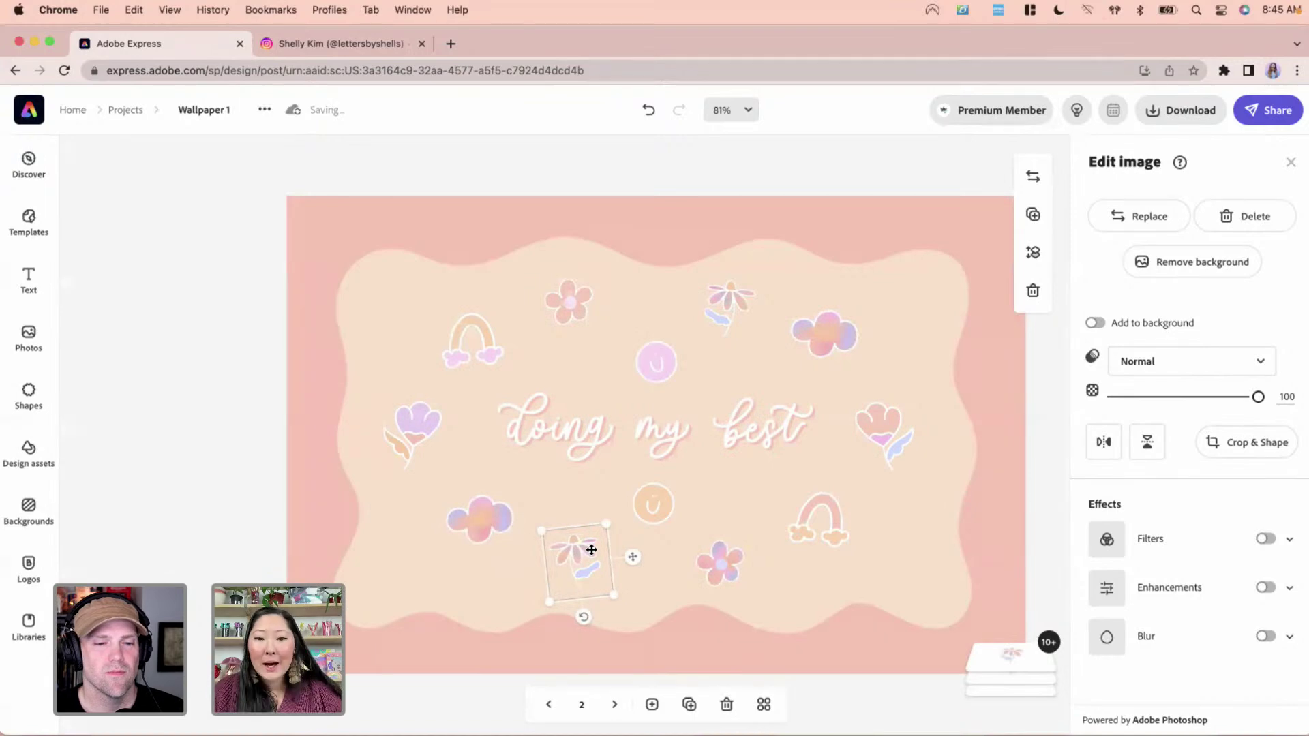
pyautogui.moveTo(591, 549); pyautogui.dragTo(590, 541)
# Nudge the multicoloured flower below the lettering slightly up and to the right
pyautogui.click(723, 564)
pyautogui.press('Up')
pyautogui.press('Up')
pyautogui.press('Up')
pyautogui.press('Up')
pyautogui.press('Up')
pyautogui.press('Up')
pyautogui.press('Up')
pyautogui.press('Up')
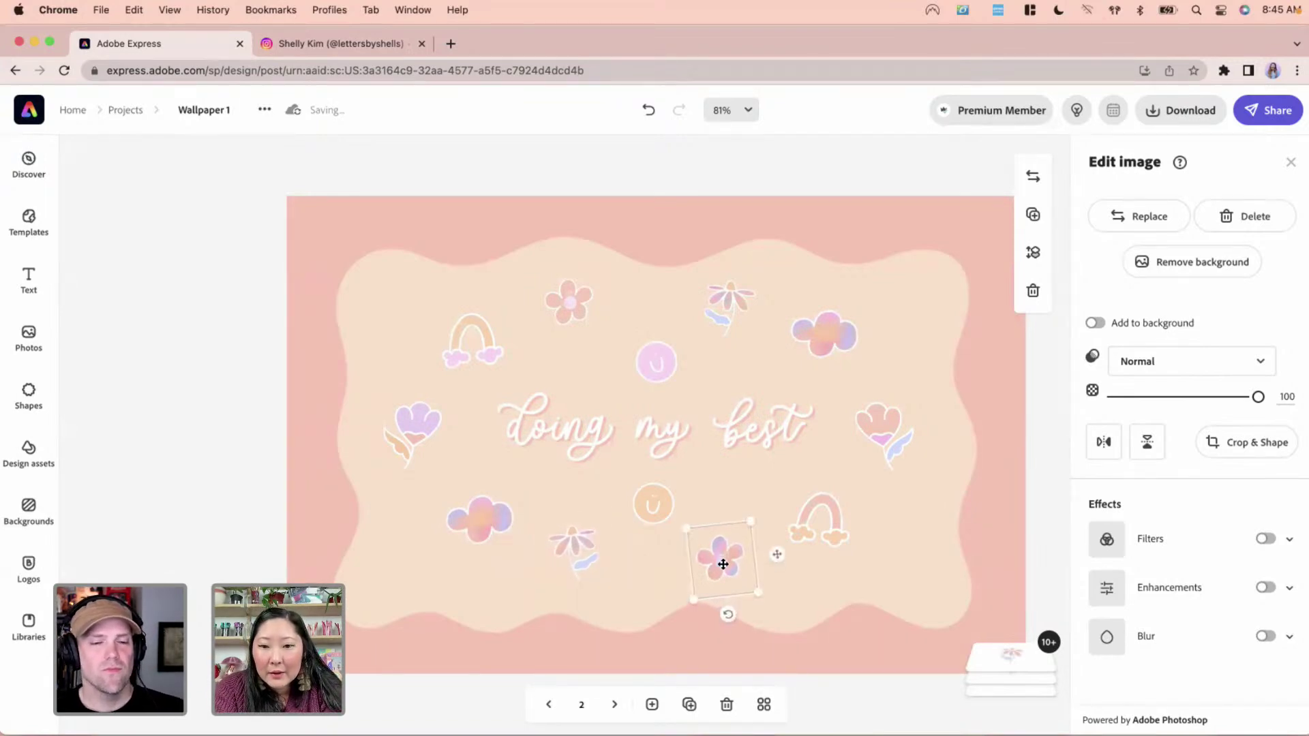
pyautogui.press('Right')
pyautogui.press('Right')
pyautogui.press('Right')
# Nudge the coral rainbow outward to the right and fine-tune its height beside the multicoloured flower
pyautogui.click(834, 513)
pyautogui.press('Up')
pyautogui.press('Up')
pyautogui.press('Up')
pyautogui.press('Up')
pyautogui.press('Up')
pyautogui.press('Right')
pyautogui.press('Right')
pyautogui.press('Right')
pyautogui.press('Right')
pyautogui.press('Right')
pyautogui.press('Right')
pyautogui.press('Right')
pyautogui.press('Down')
pyautogui.press('Down')
pyautogui.press('Down')
pyautogui.press('Down')
pyautogui.click(651, 504)
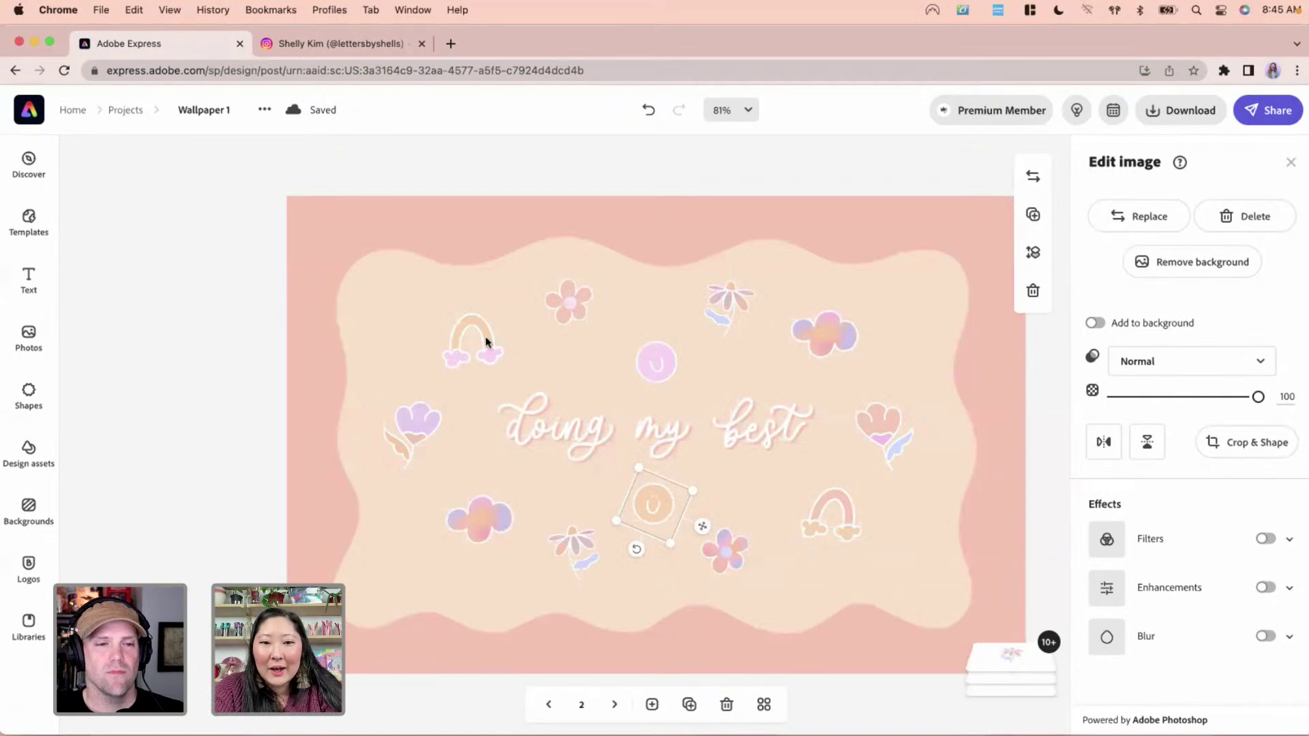
# Select the lettering and all the illustrations together and shift them slightly down and right to centre them in the frame
pyautogui.moveTo(204, 295); pyautogui.dragTo(972, 597)
pyautogui.press('Down')
pyautogui.press('Down')
pyautogui.press('Down')
pyautogui.press('Down')
pyautogui.press('Down')
pyautogui.press('Right')
pyautogui.press('Right')
pyautogui.press('Right')
pyautogui.press('Right')
pyautogui.press('Right')
pyautogui.press('Down')
pyautogui.press('Down')
pyautogui.press('Down')
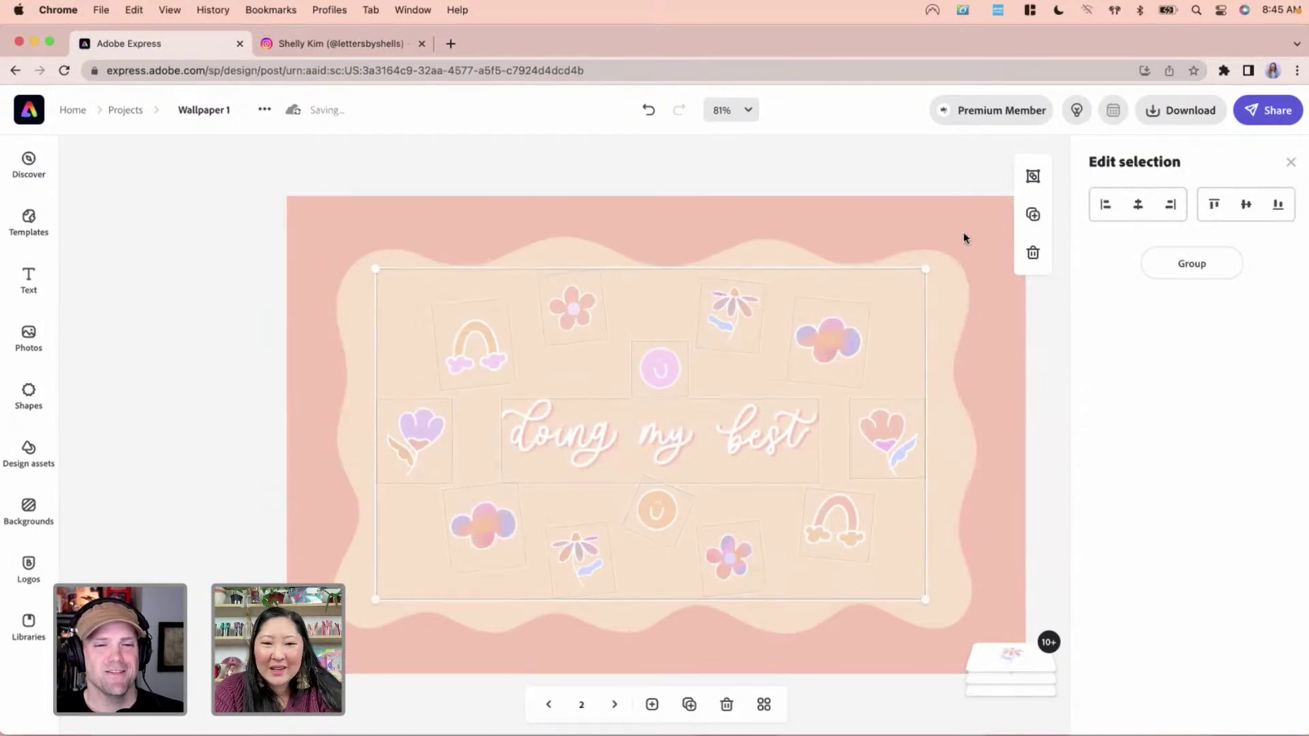
pyautogui.click(868, 139)
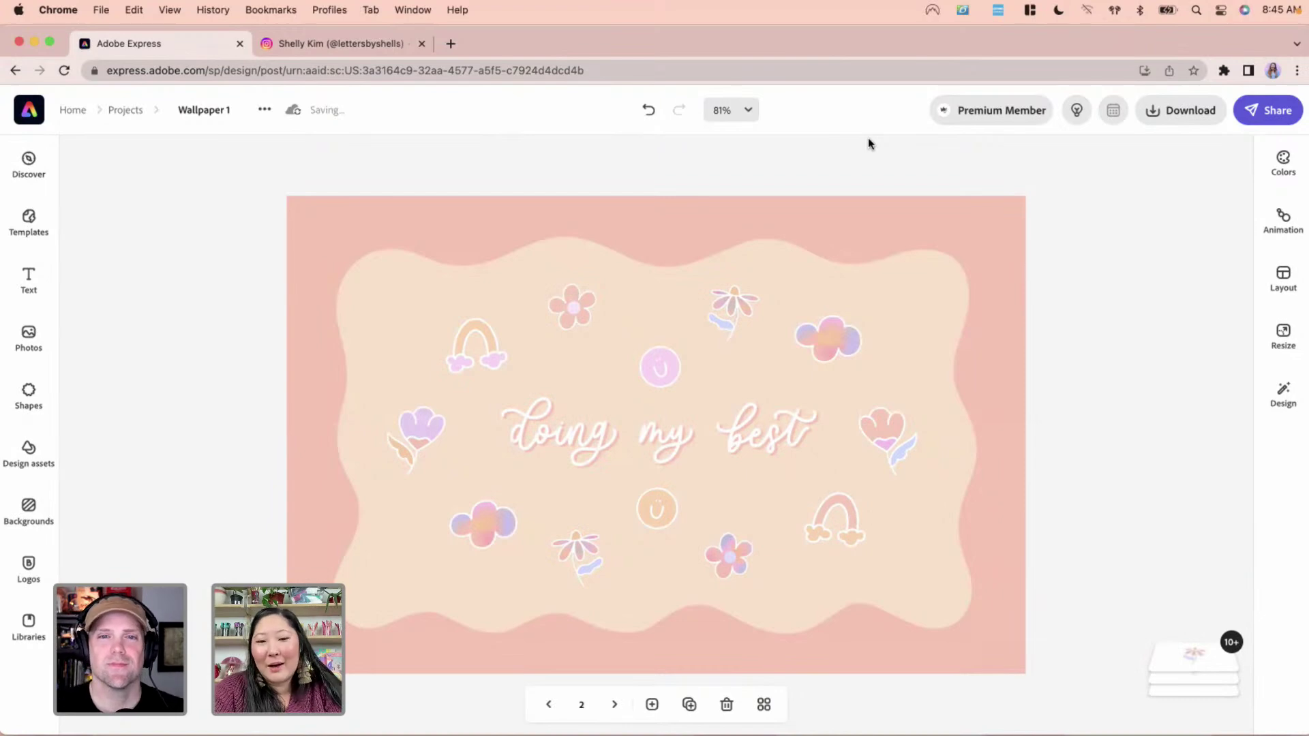
# Fine-tune the positions of the coral tulip, both daisies and the lilac smiley around the lettering
pyautogui.click(891, 450)
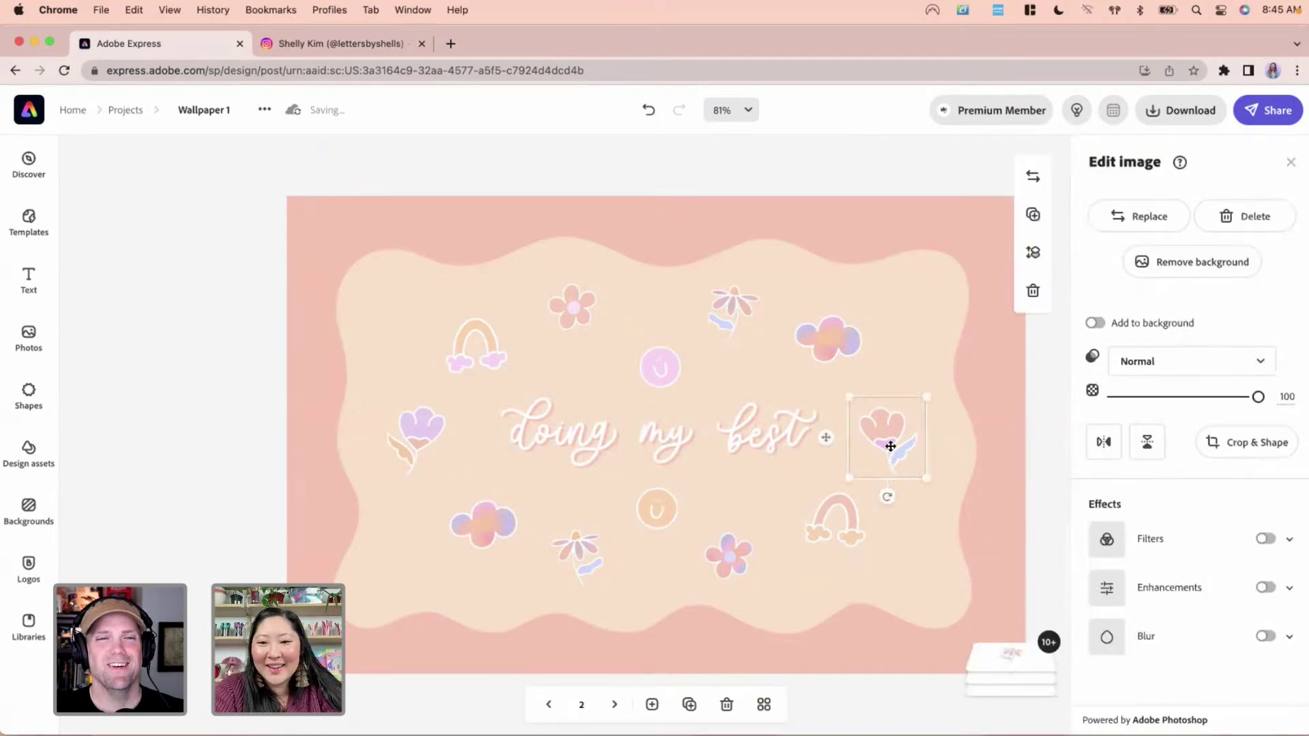
pyautogui.click(881, 140)
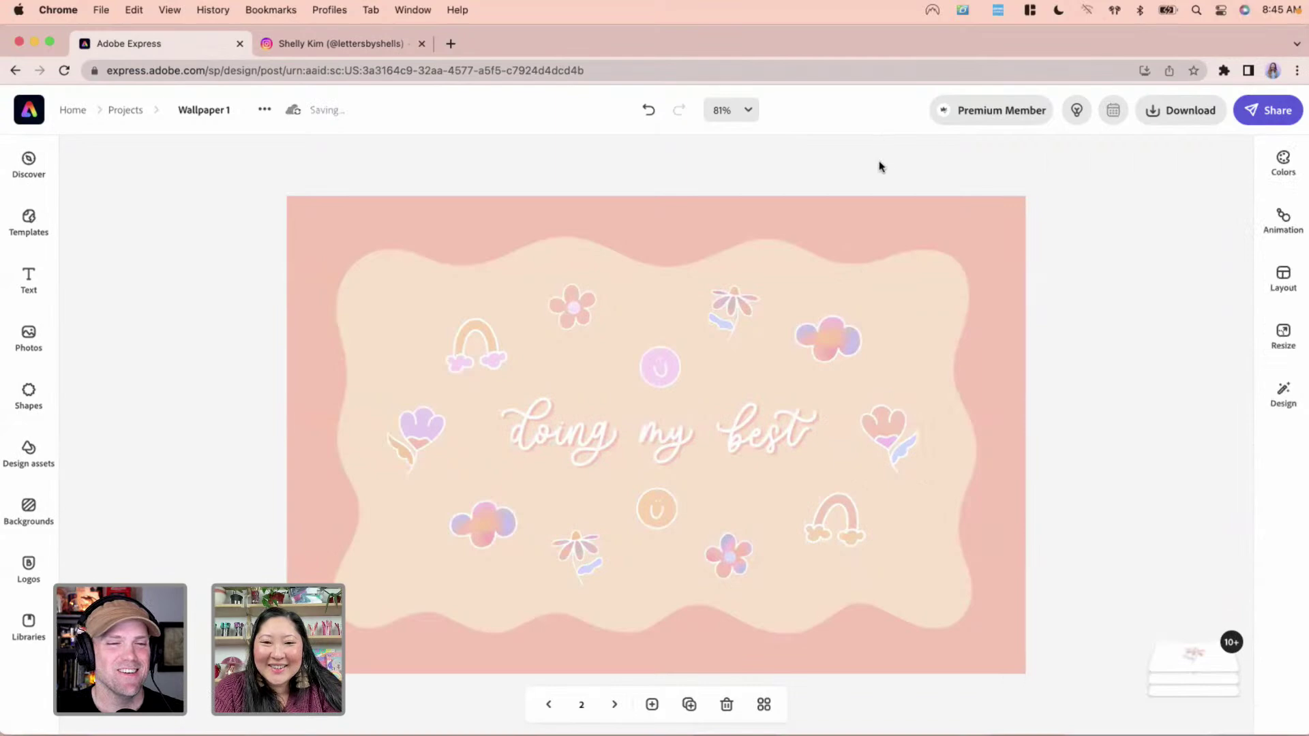
pyautogui.click(590, 552)
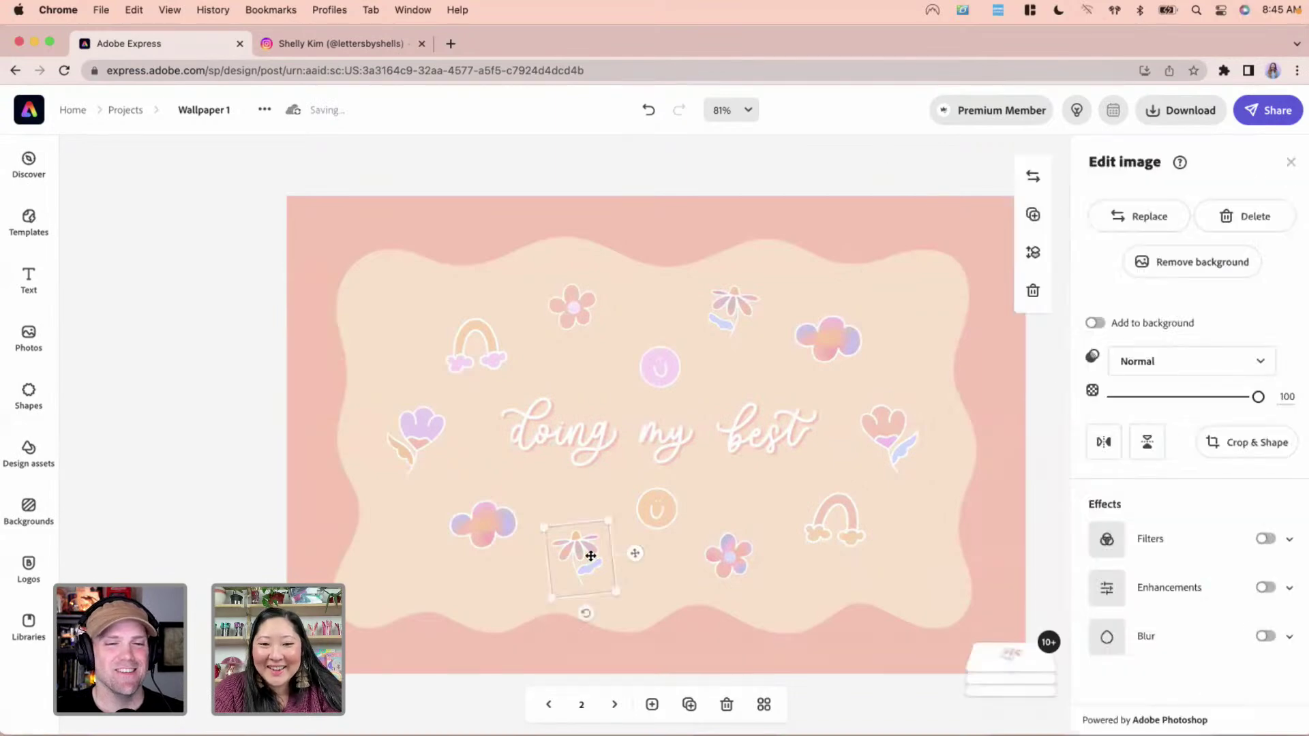
pyautogui.click(735, 305)
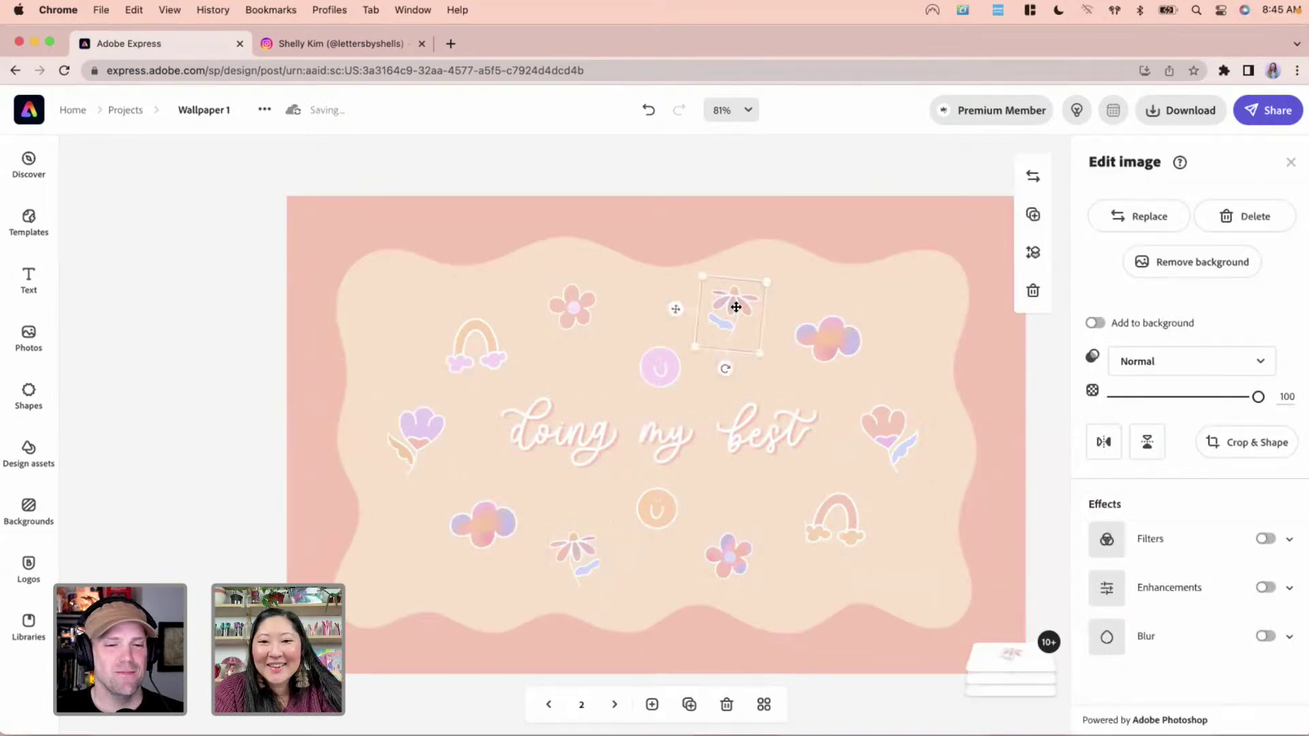
pyautogui.click(670, 370)
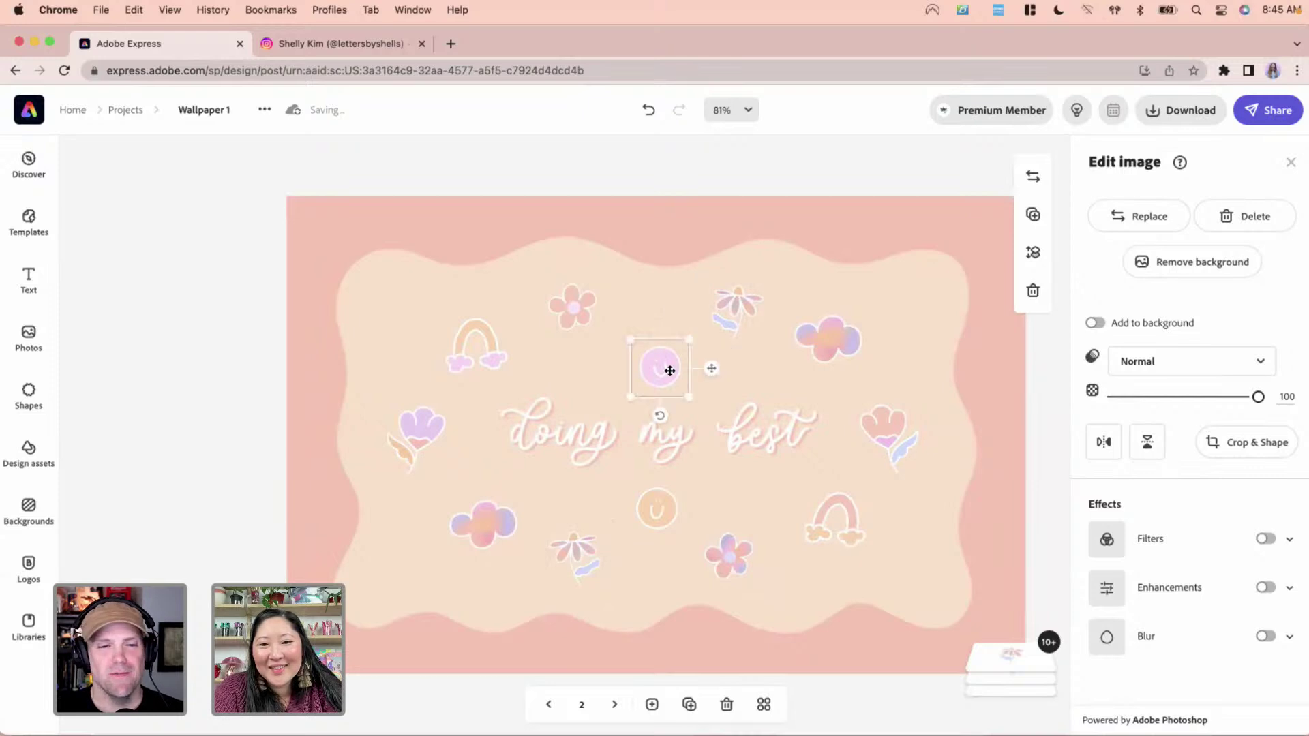
pyautogui.click(594, 180)
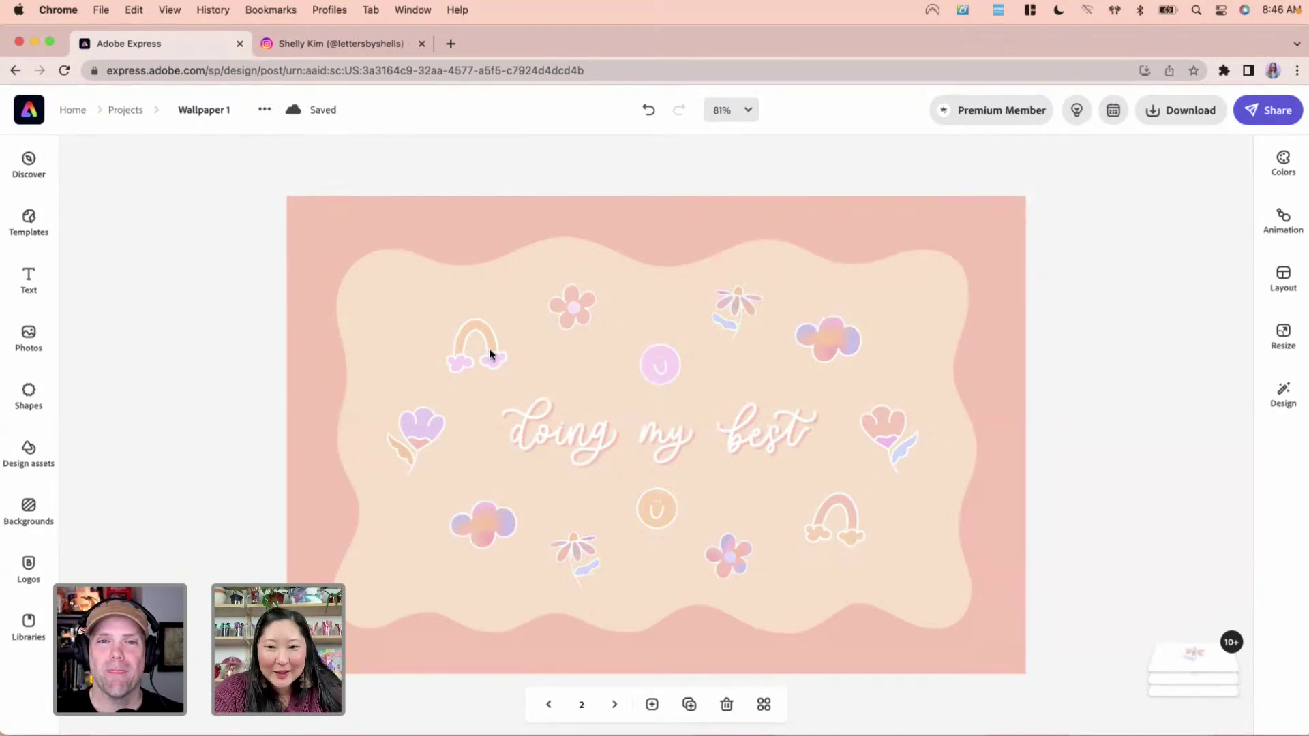
# Nudge the peach rainbow slightly up, and the lower cloud and coral rainbow slightly up and left
pyautogui.click(462, 331)
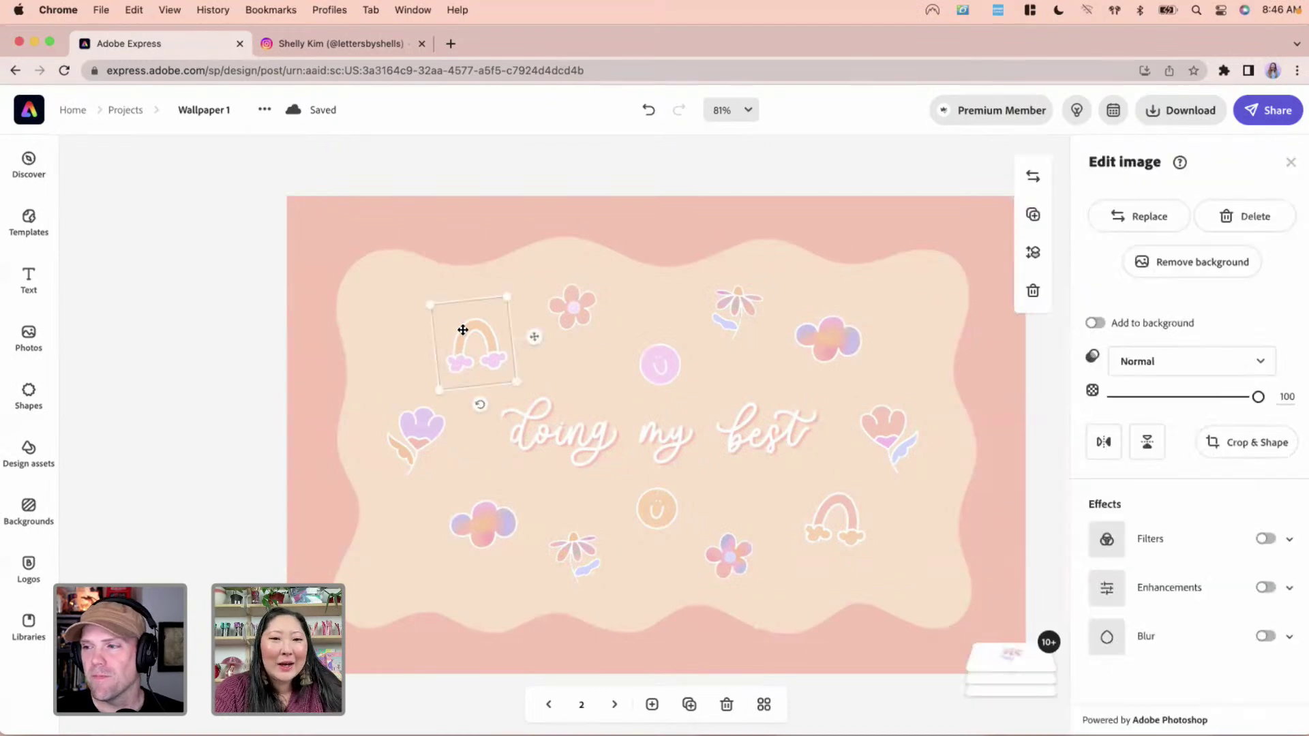
pyautogui.click(483, 515)
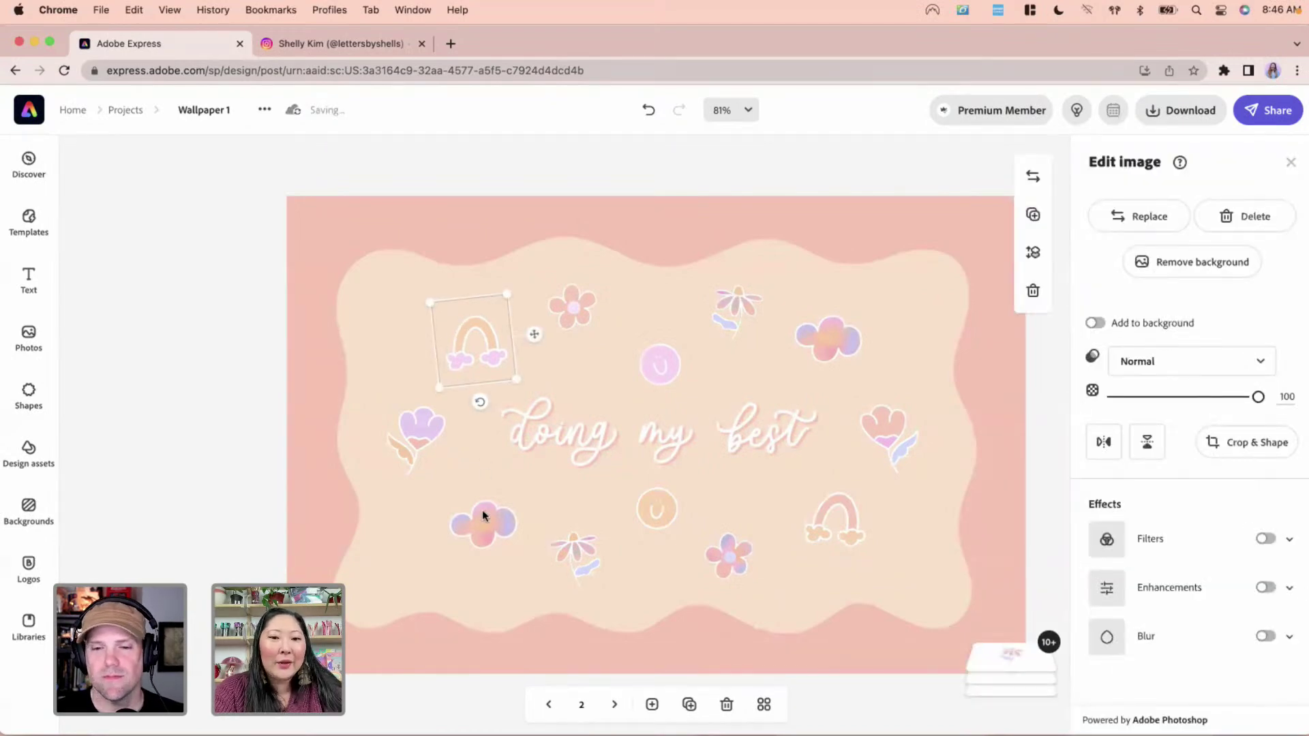
pyautogui.press('Up')
pyautogui.press('Up')
pyautogui.press('Up')
pyautogui.press('Up')
pyautogui.press('Up')
pyautogui.press('Left')
pyautogui.press('Left')
pyautogui.press('Left')
pyautogui.press('Up')
pyautogui.press('Up')
pyautogui.press('Up')
pyautogui.press('Left')
pyautogui.press('Left')
pyautogui.click(841, 500)
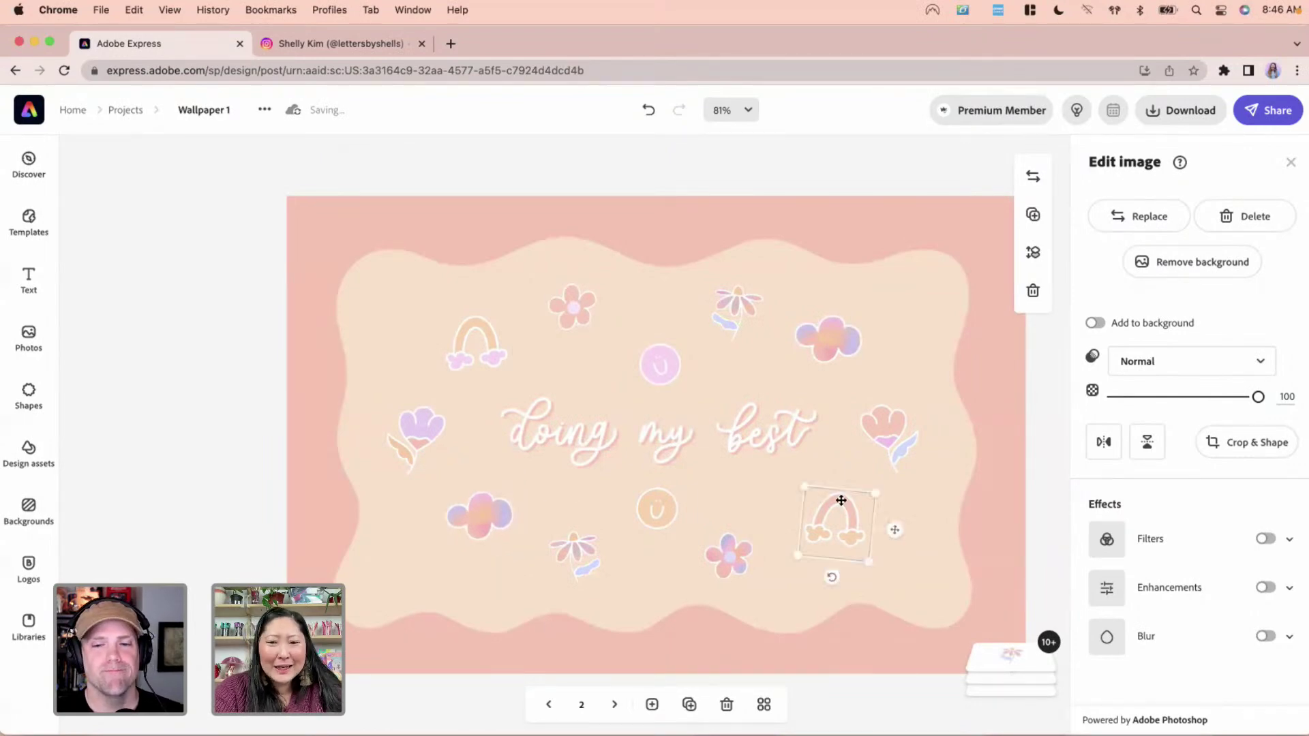
pyautogui.click(862, 161)
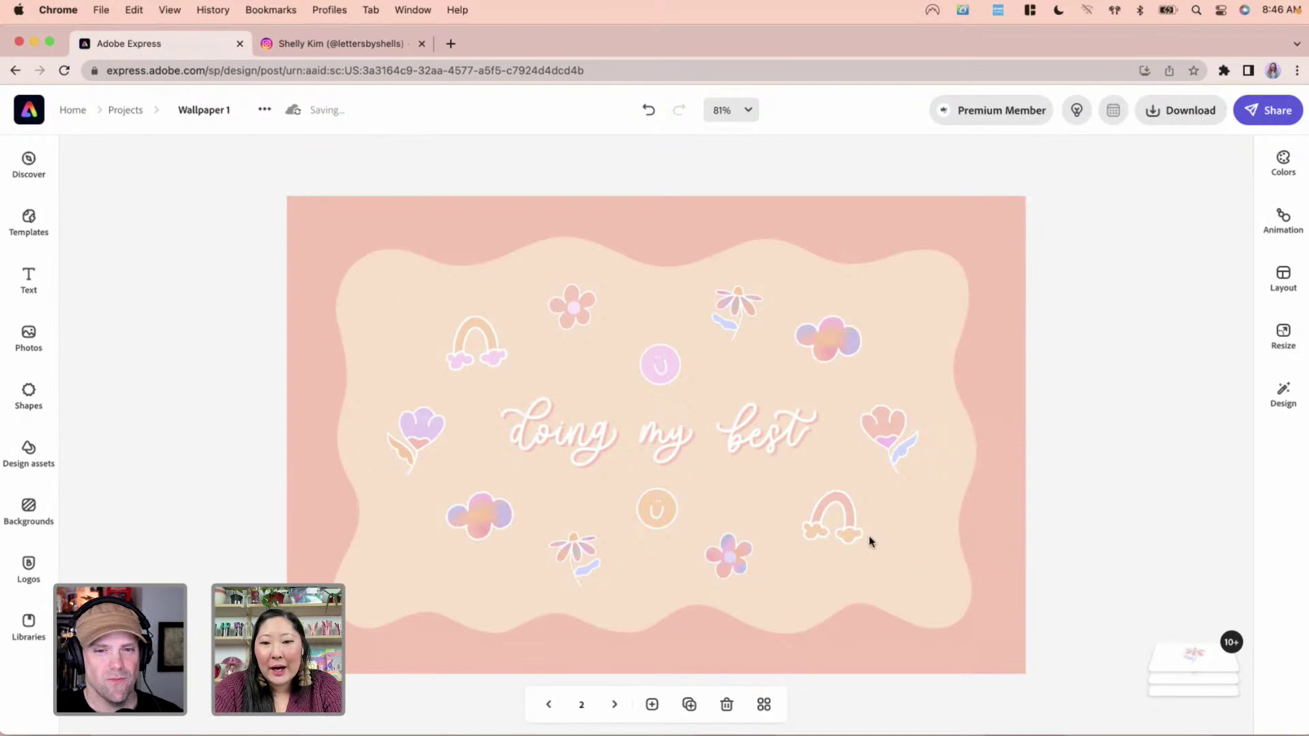
# Duplicate the coral rainbow into the frame's upper-left corner and tilt the copy counterclockwise
pyautogui.click(836, 515)
pyautogui.press('super+d')
pyautogui.moveTo(838, 529); pyautogui.dragTo(396, 317)
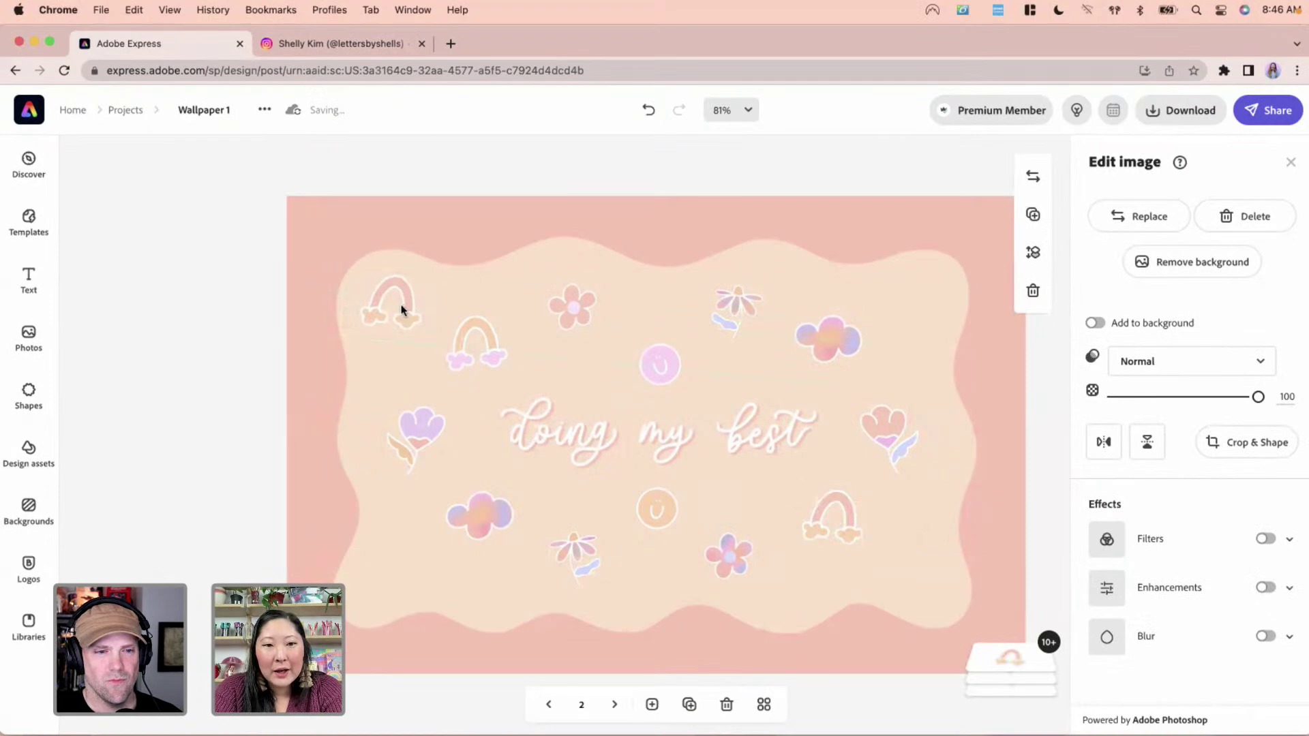
pyautogui.moveTo(383, 361); pyautogui.dragTo(401, 365)
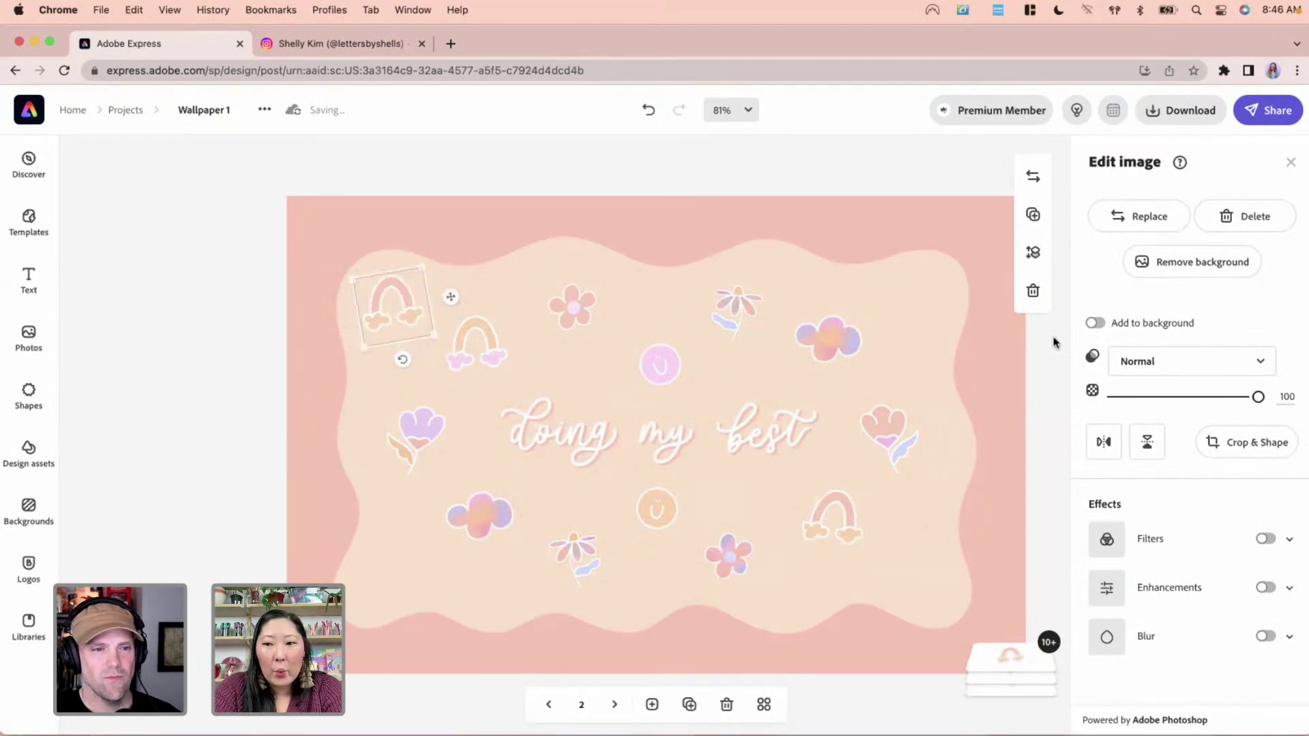
# Show the lilac-centred starburst in the crop of the corner rainbow copy and make it slightly smaller
pyautogui.click(1234, 451)
pyautogui.moveTo(444, 336); pyautogui.dragTo(611, 527)
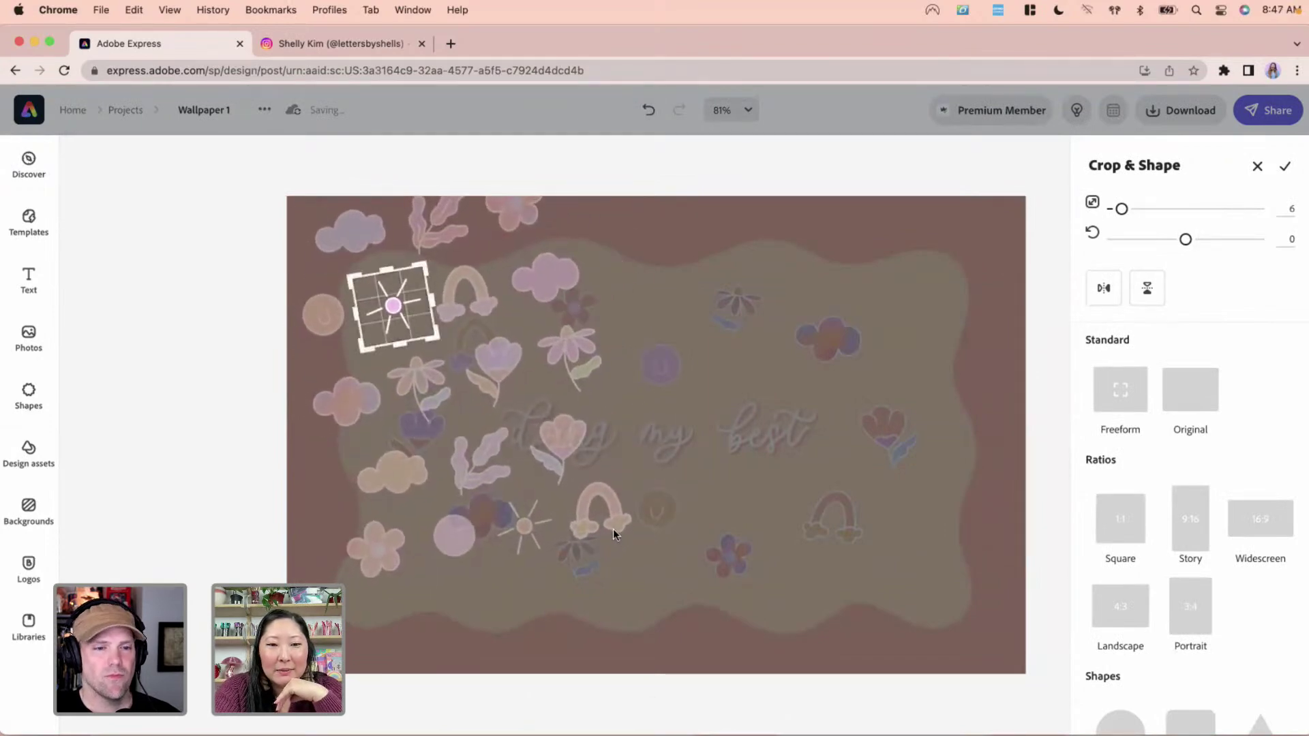
pyautogui.click(612, 532)
pyautogui.moveTo(434, 336); pyautogui.dragTo(424, 329)
# Duplicate the starburst into the frame's lower-right and upper-right corners, rotating the copies
pyautogui.press('super+v')
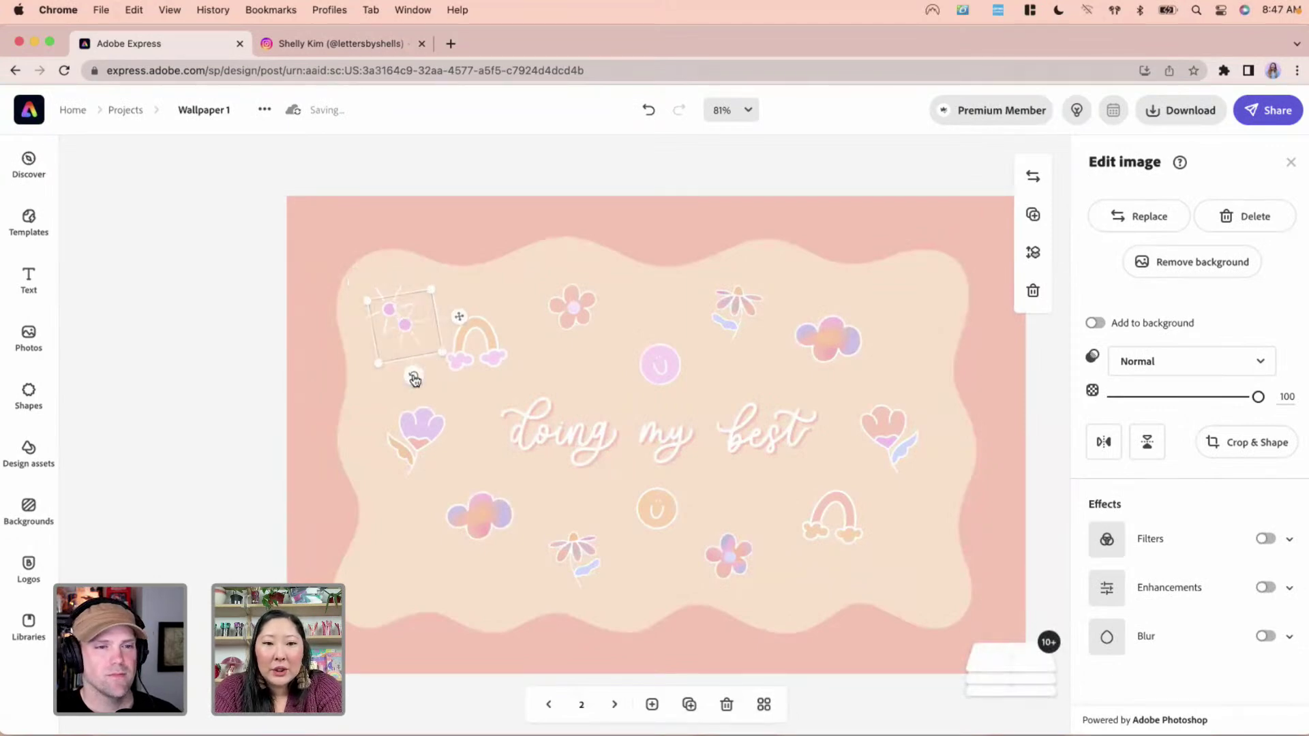
pyautogui.moveTo(410, 339)
pyautogui.mouseDown()
pyautogui.moveTo(699, 456)
pyautogui.moveTo(918, 582)
pyautogui.mouseUp()
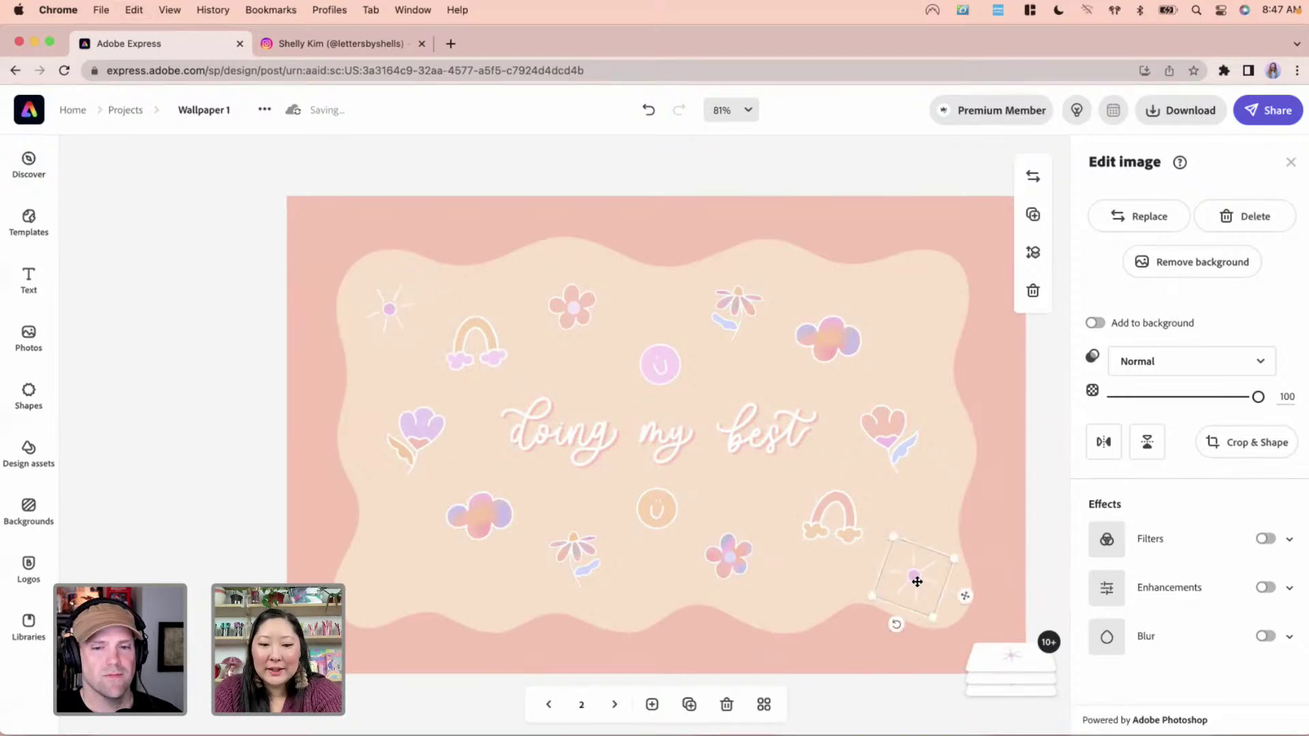
pyautogui.moveTo(931, 601); pyautogui.dragTo(900, 350)
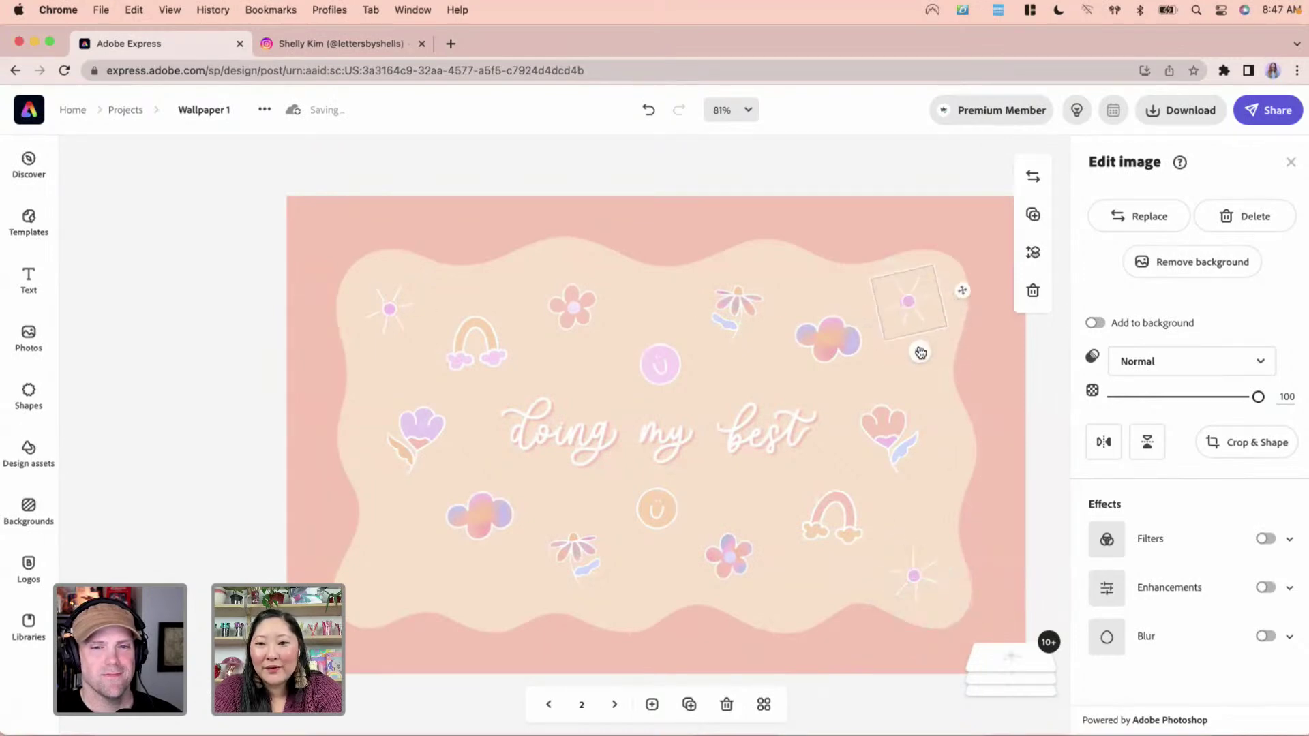
pyautogui.moveTo(912, 300); pyautogui.dragTo(920, 302)
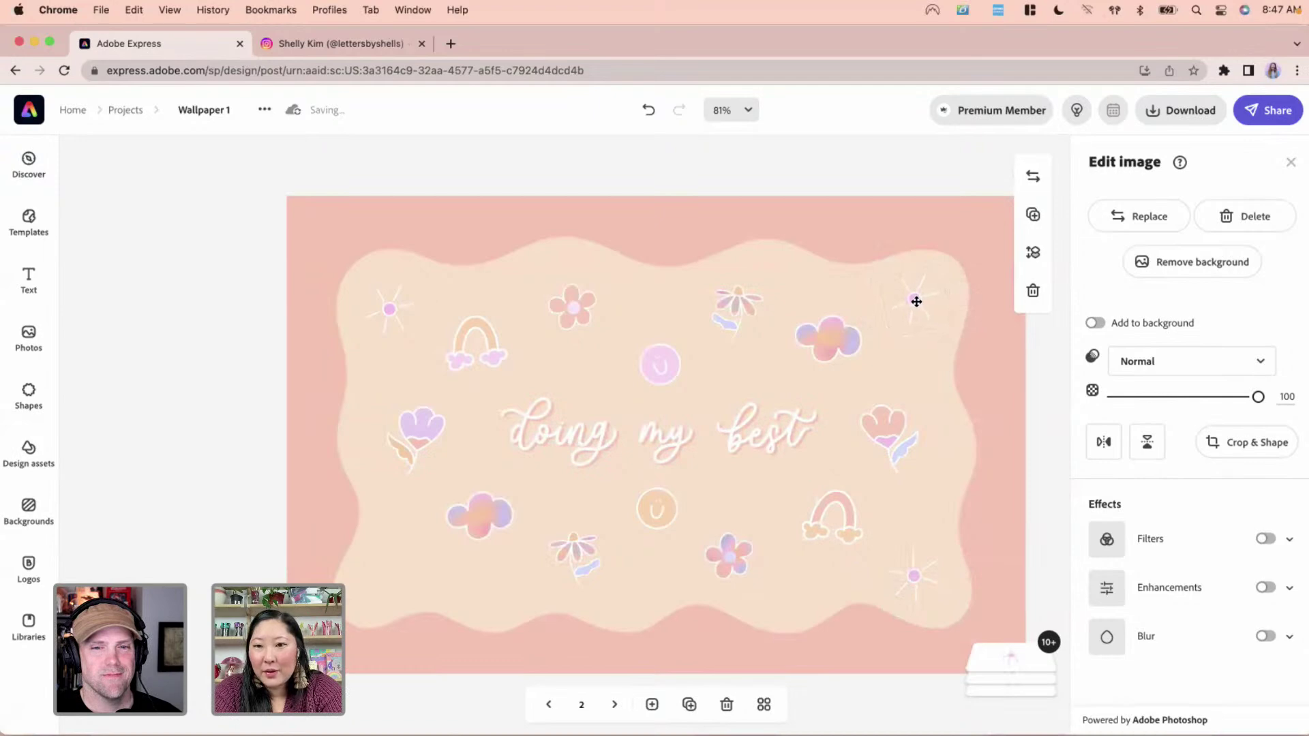
# Show the lilac leaf sprig in the crop of the upper-right starburst copy
pyautogui.click(1244, 444)
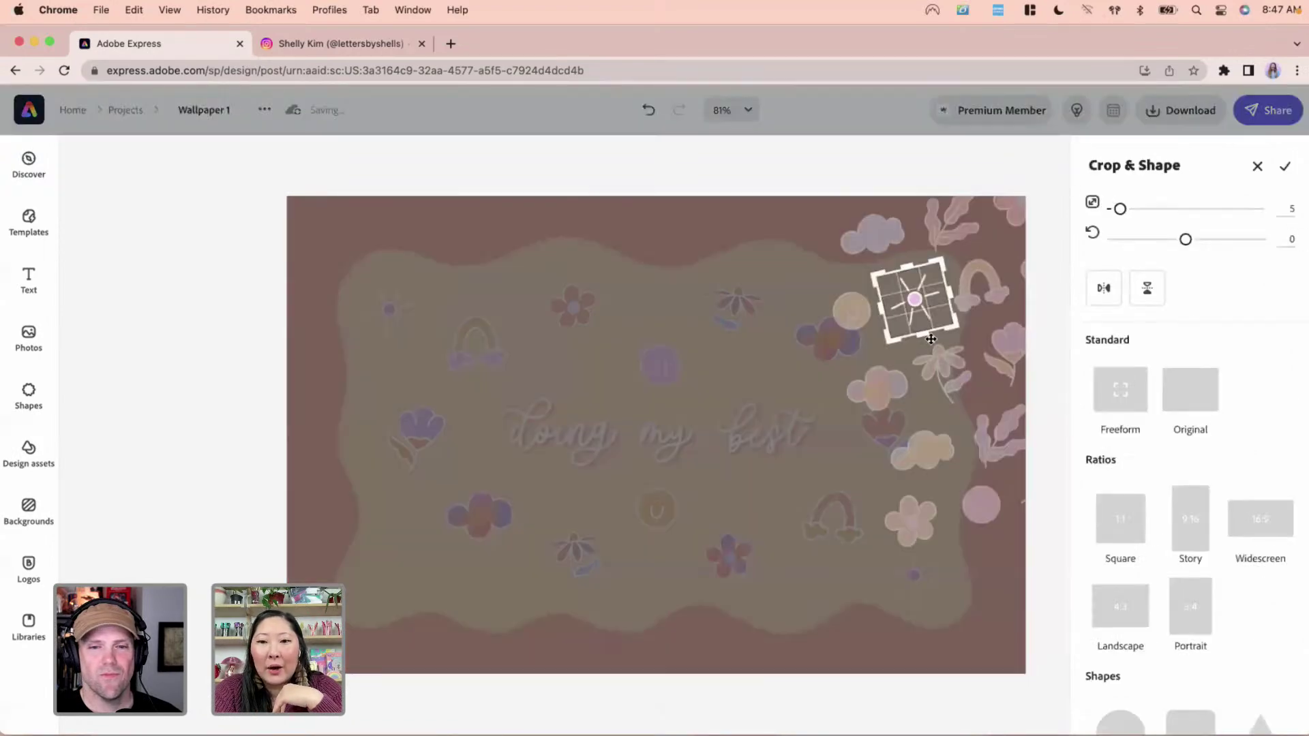
pyautogui.moveTo(932, 345); pyautogui.dragTo(853, 191)
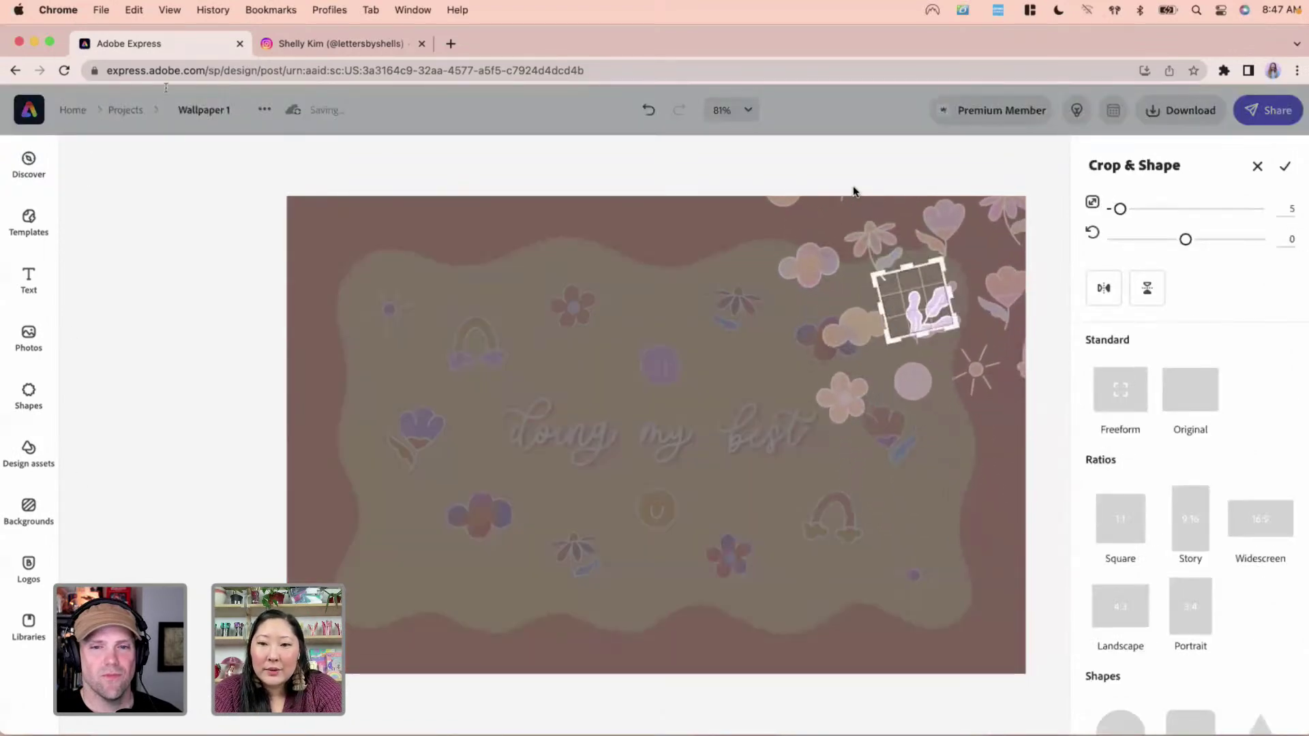
pyautogui.moveTo(914, 296); pyautogui.dragTo(900, 292)
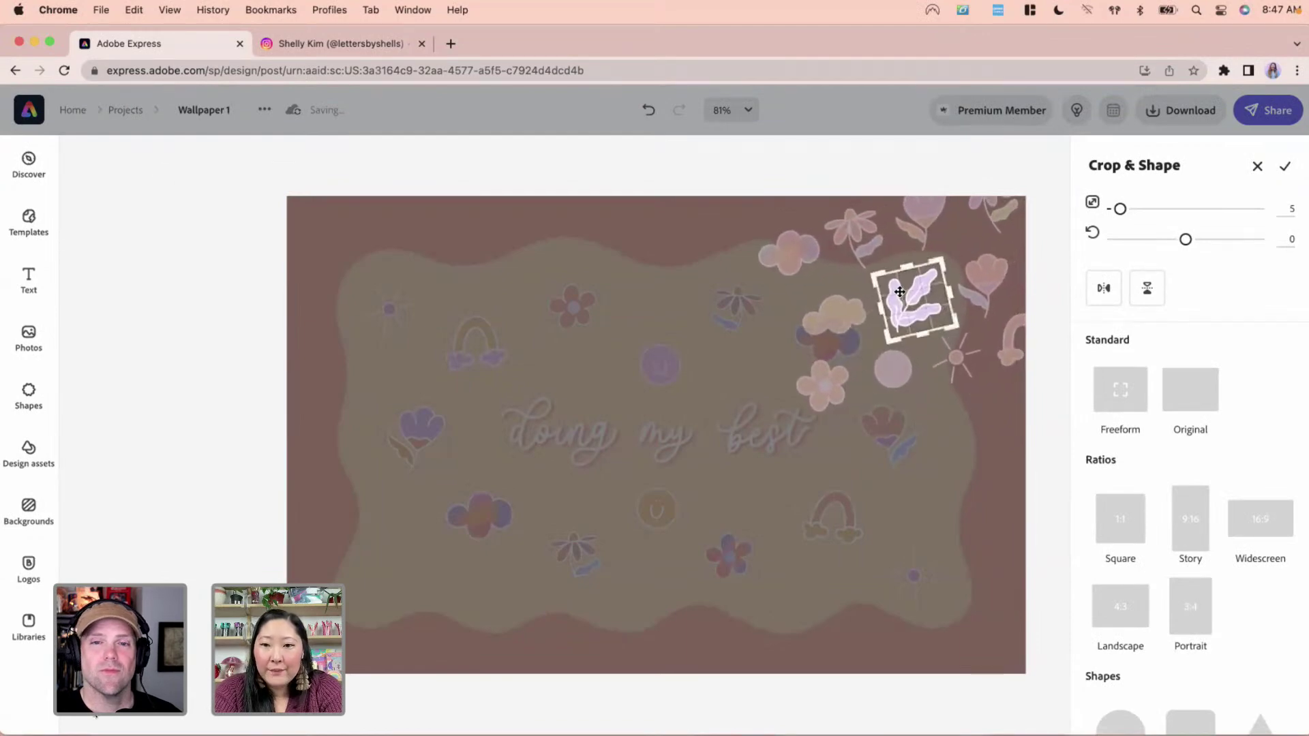
pyautogui.click(951, 331)
# Duplicate the lilac leaf sprig into the frame's lower-left corner and turn the upper-right sprig to face the centre
pyautogui.moveTo(926, 351); pyautogui.dragTo(423, 568)
pyautogui.click(917, 321)
pyautogui.moveTo(190, 247); pyautogui.dragTo(972, 621)
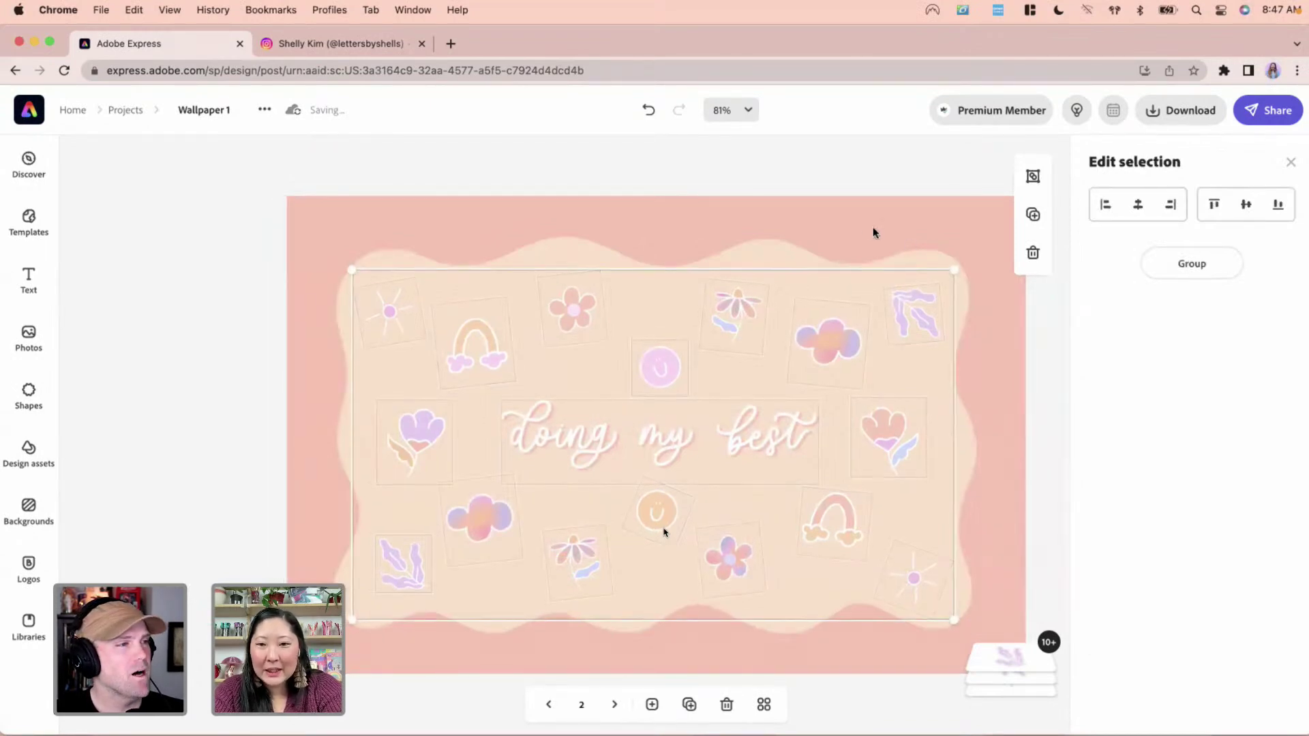
pyautogui.click(859, 215)
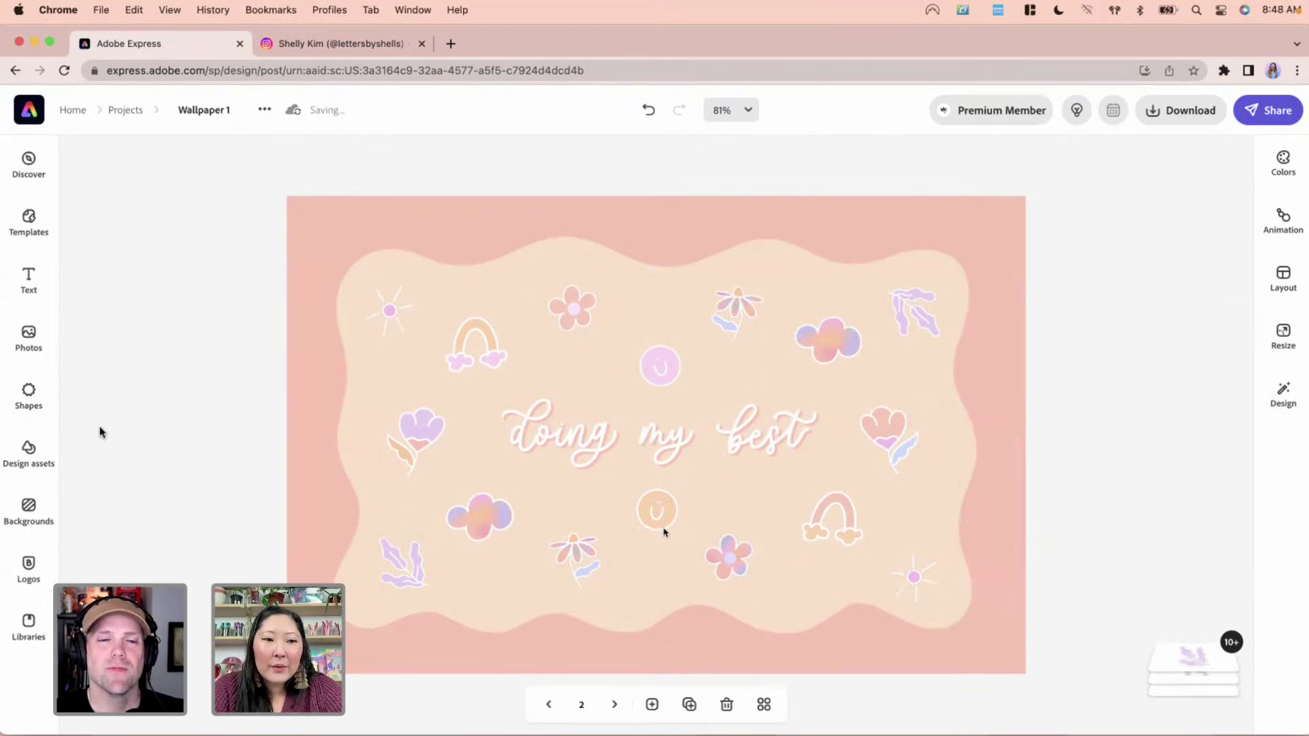
# Add the outlined eight-petal flower shape, shrink it to a small accent and colour it white (#FFFFFF)
pyautogui.click(37, 399)
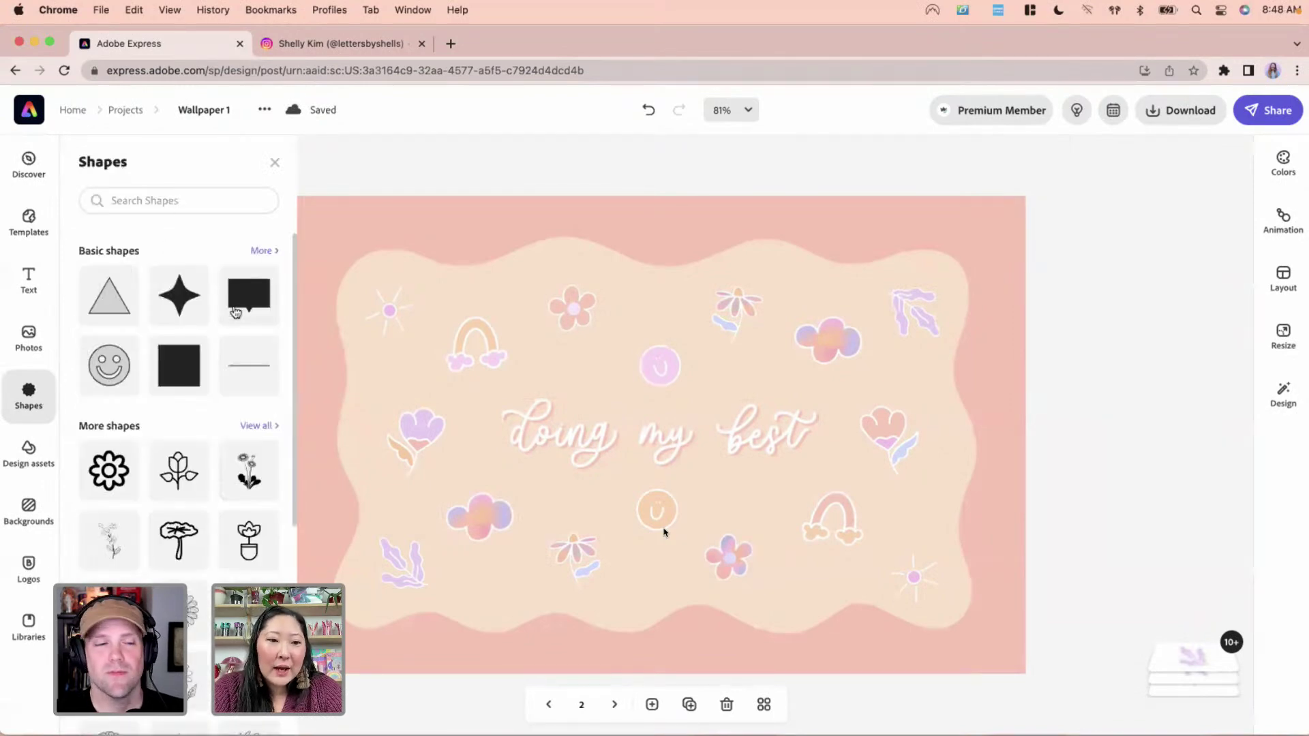
pyautogui.click(108, 468)
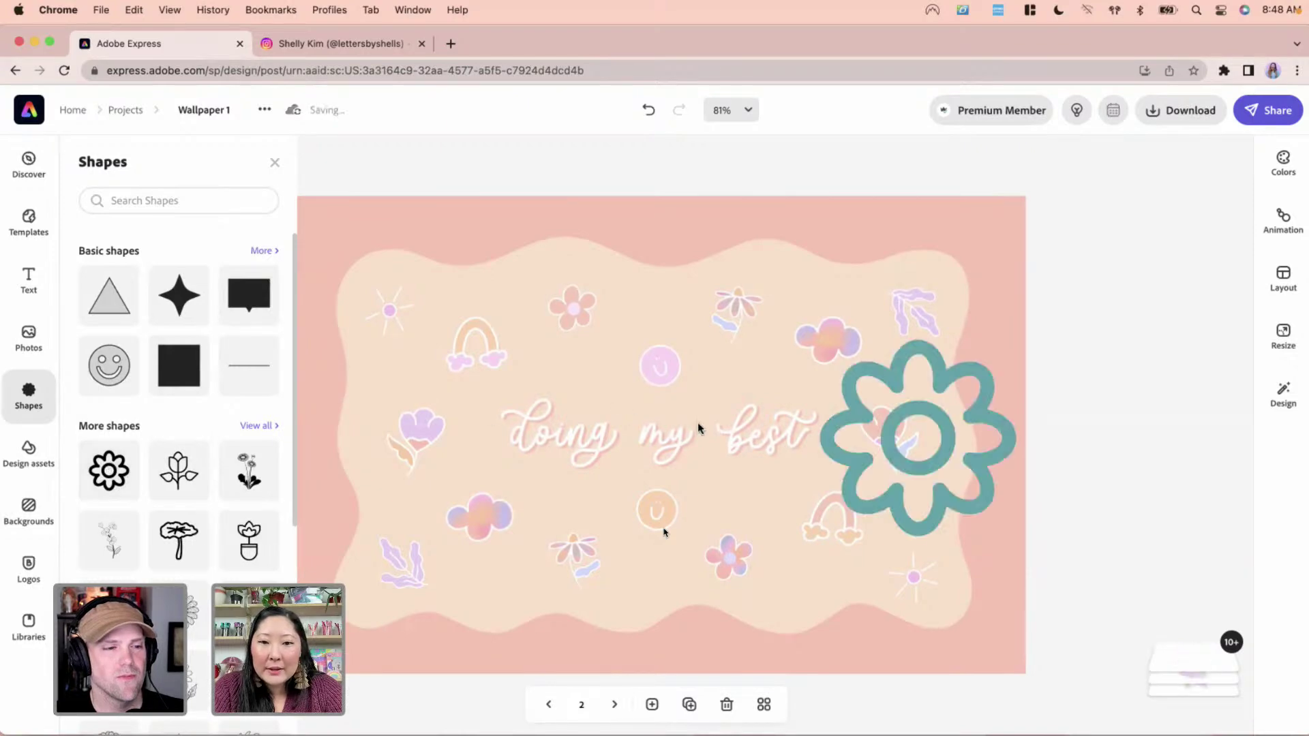
pyautogui.click(993, 413)
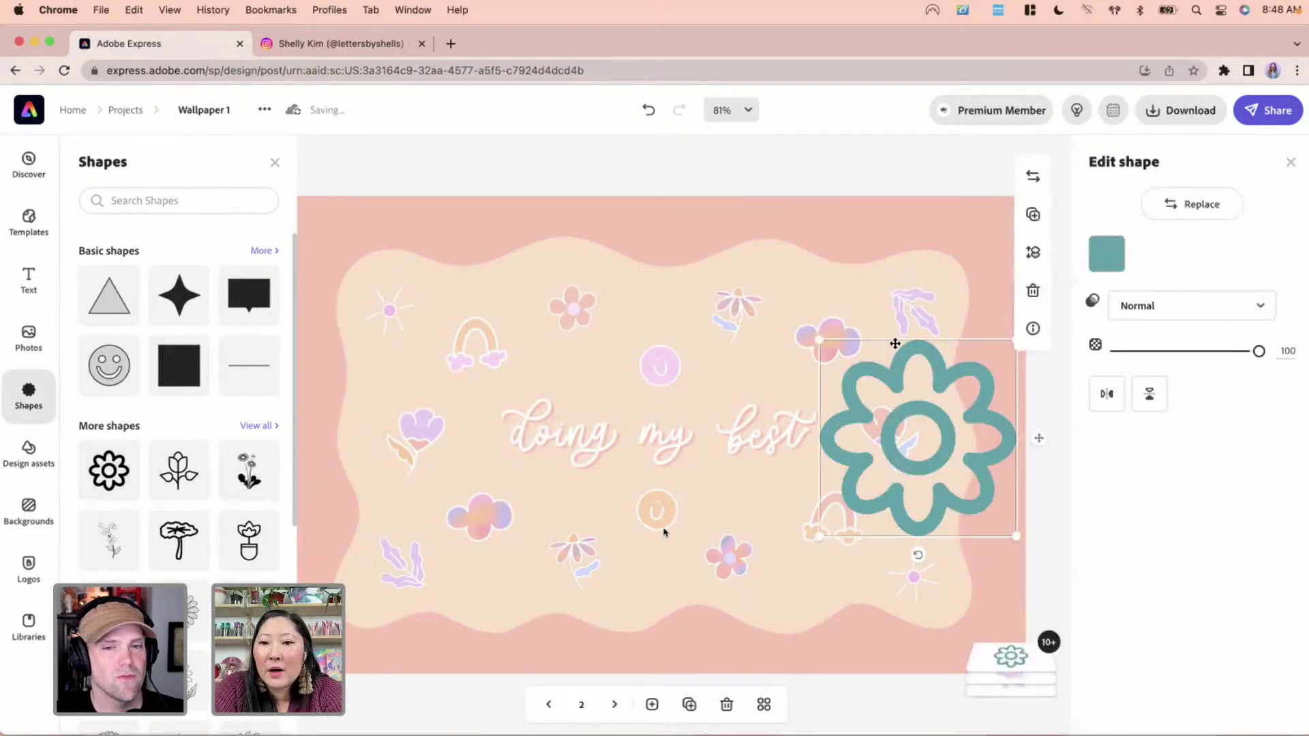
pyautogui.moveTo(820, 341); pyautogui.dragTo(982, 503)
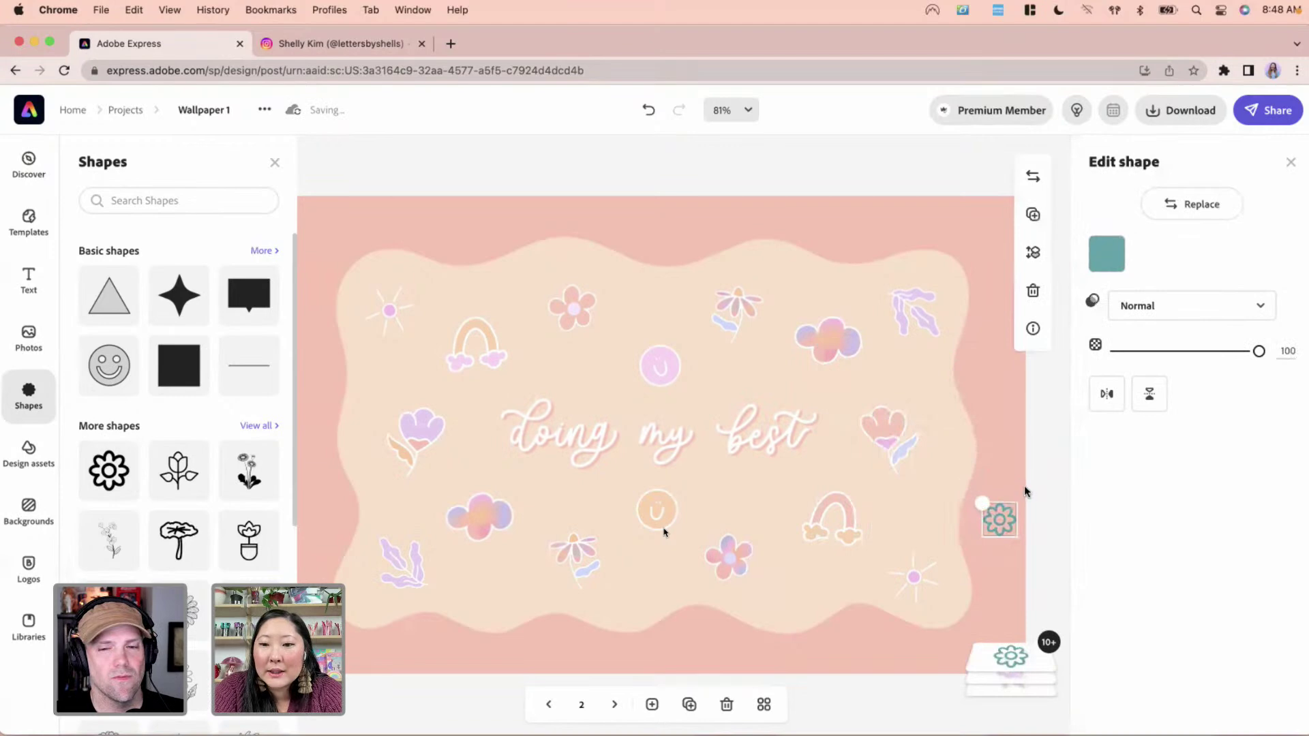
pyautogui.click(1115, 263)
pyautogui.click(1240, 337)
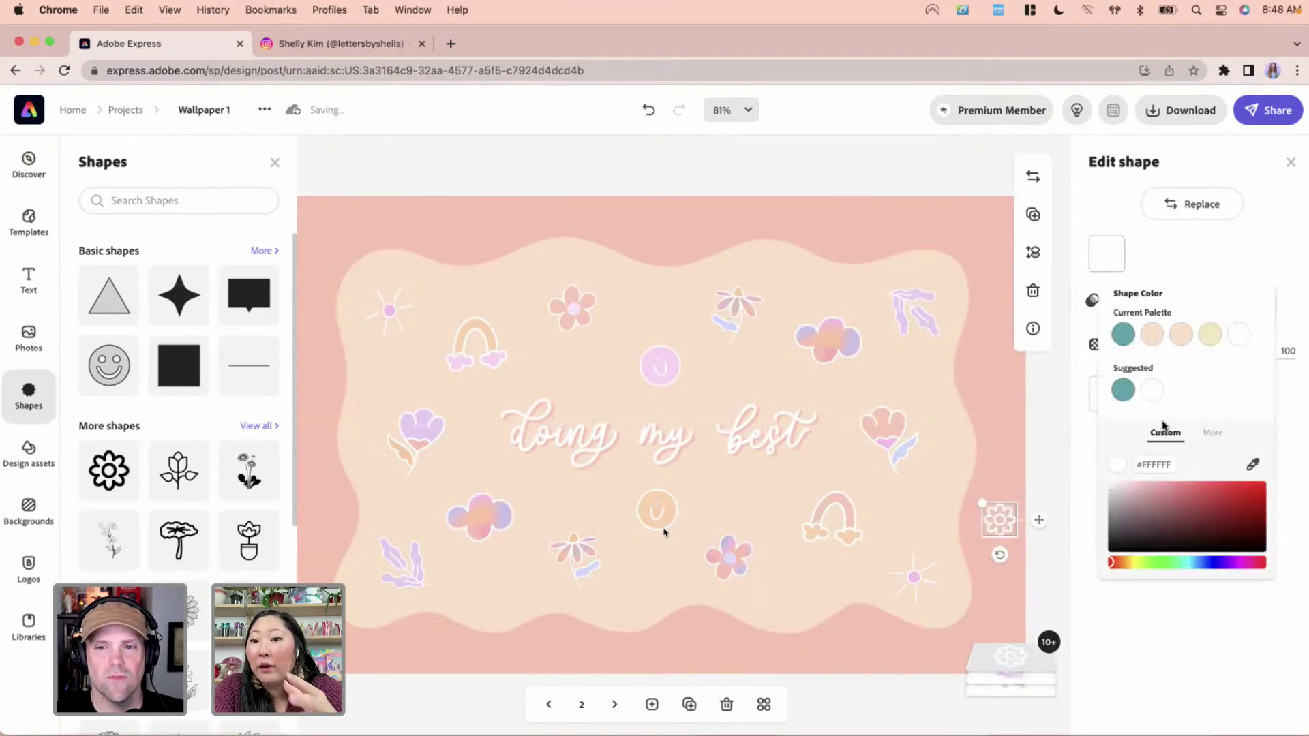
pyautogui.moveTo(982, 504); pyautogui.dragTo(984, 505)
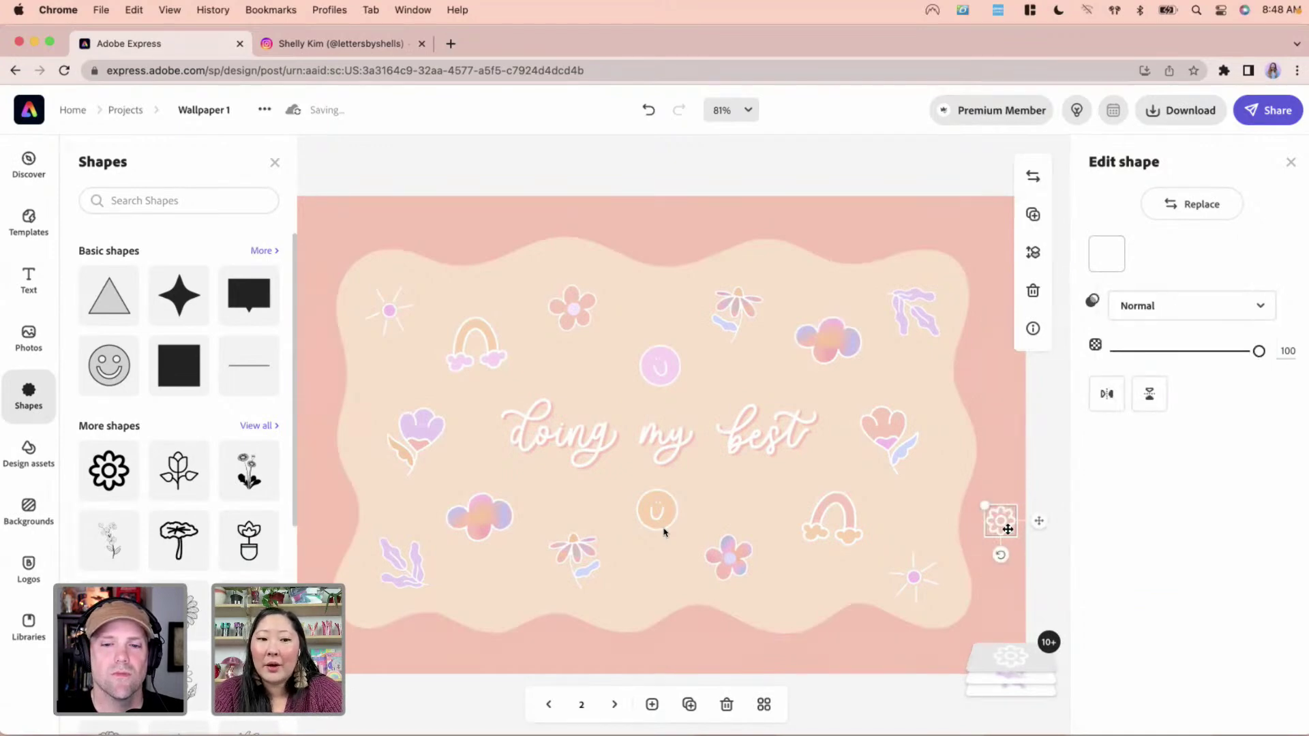
# Place the white flower beside the lower-left leaf sprig, duplicate it above the upper-right cloud and shift the neighbouring daisy slightly
pyautogui.moveTo(1008, 529); pyautogui.dragTo(496, 596)
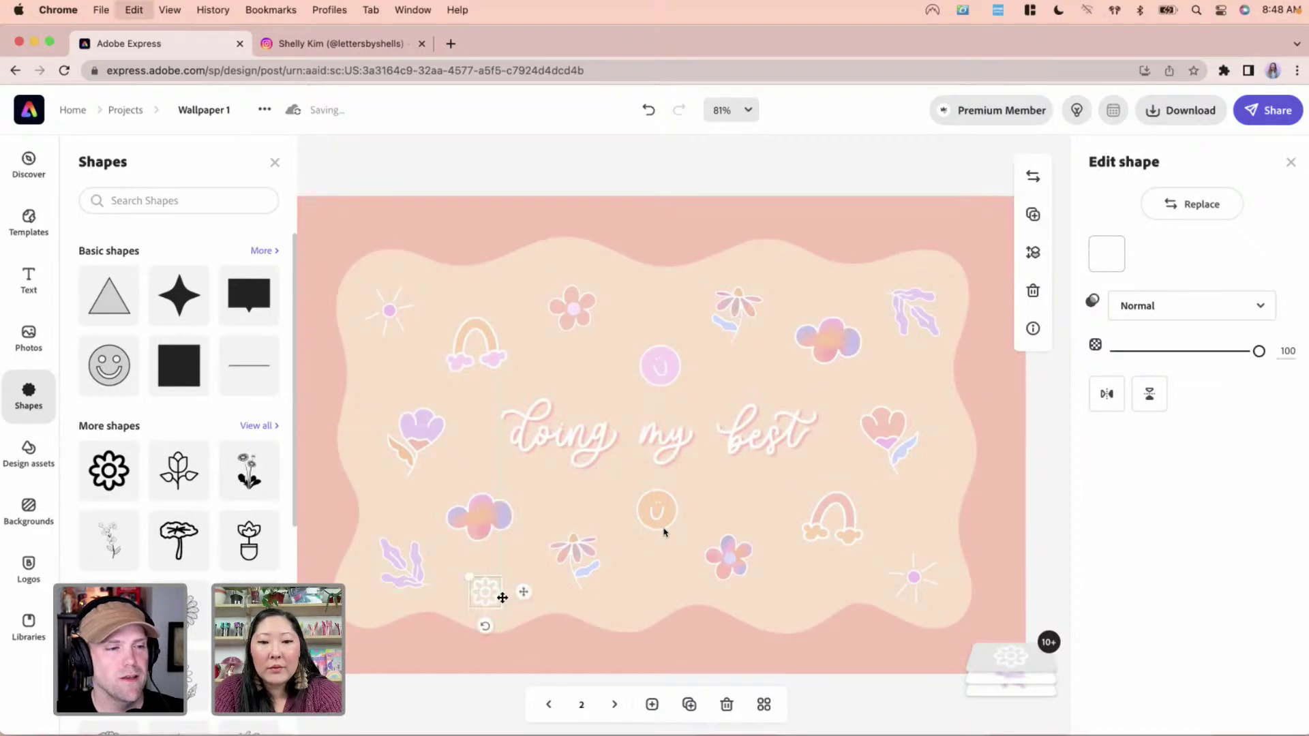
pyautogui.moveTo(502, 598); pyautogui.dragTo(790, 292)
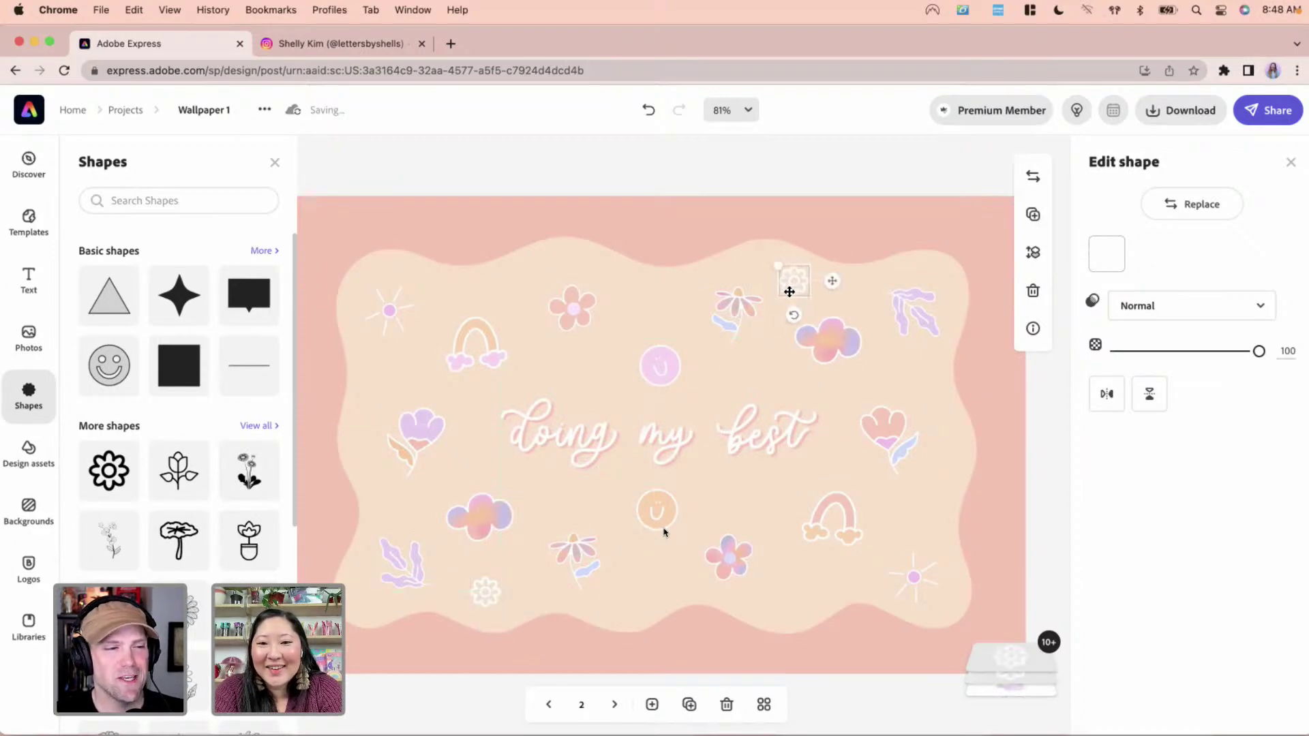
pyautogui.click(746, 314)
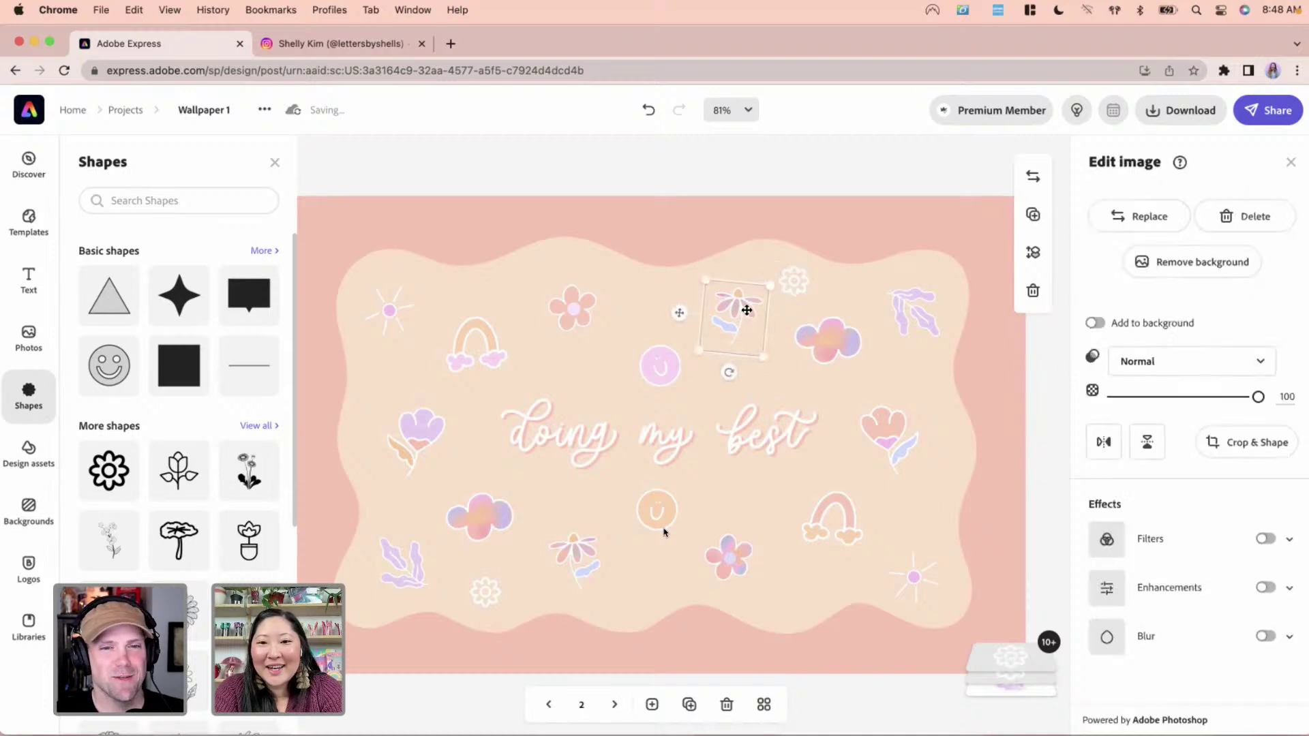
pyautogui.click(718, 152)
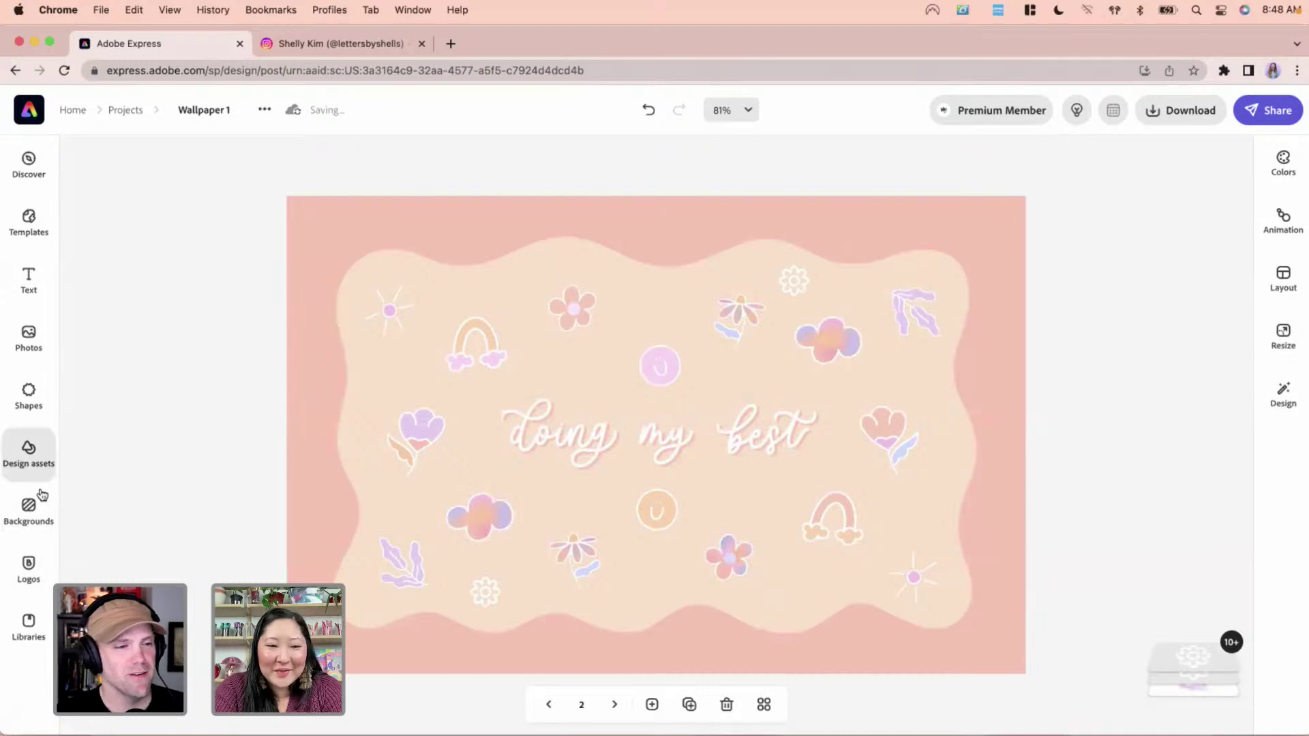
# Search the shape library for "stars"
pyautogui.click(35, 400)
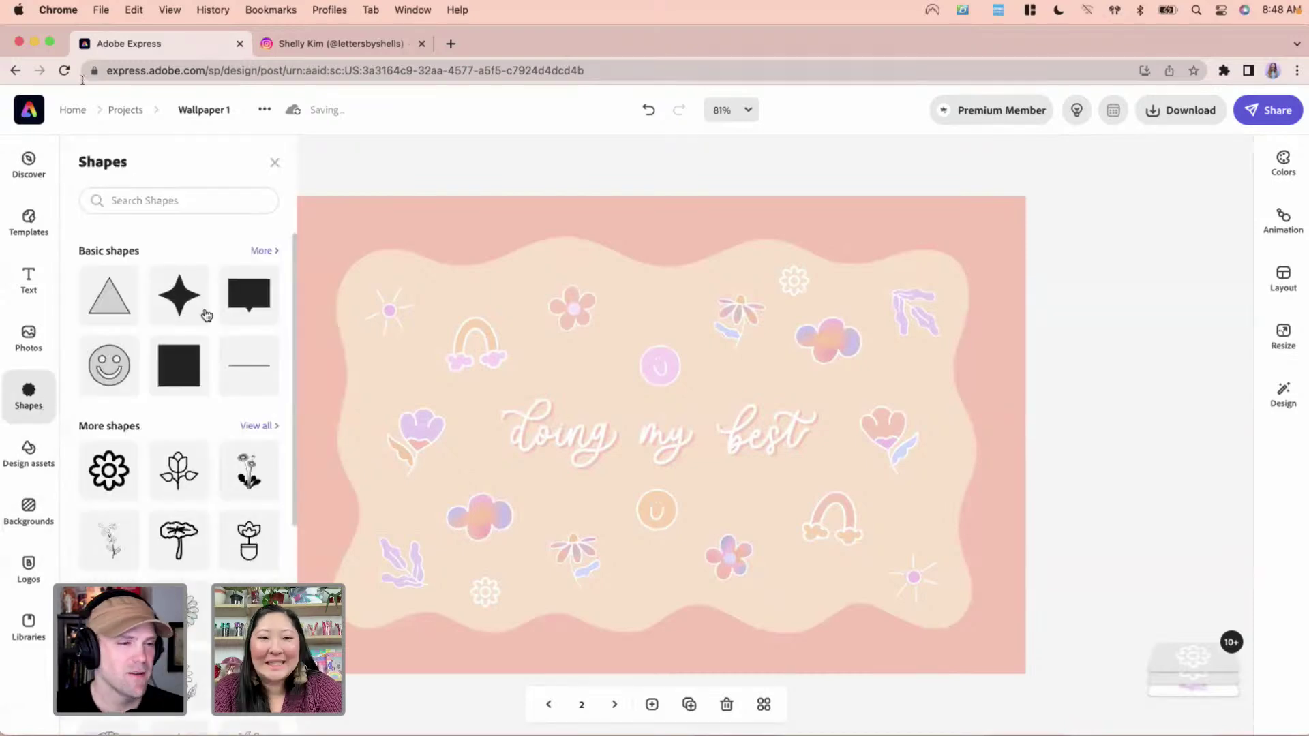
pyautogui.click(270, 252)
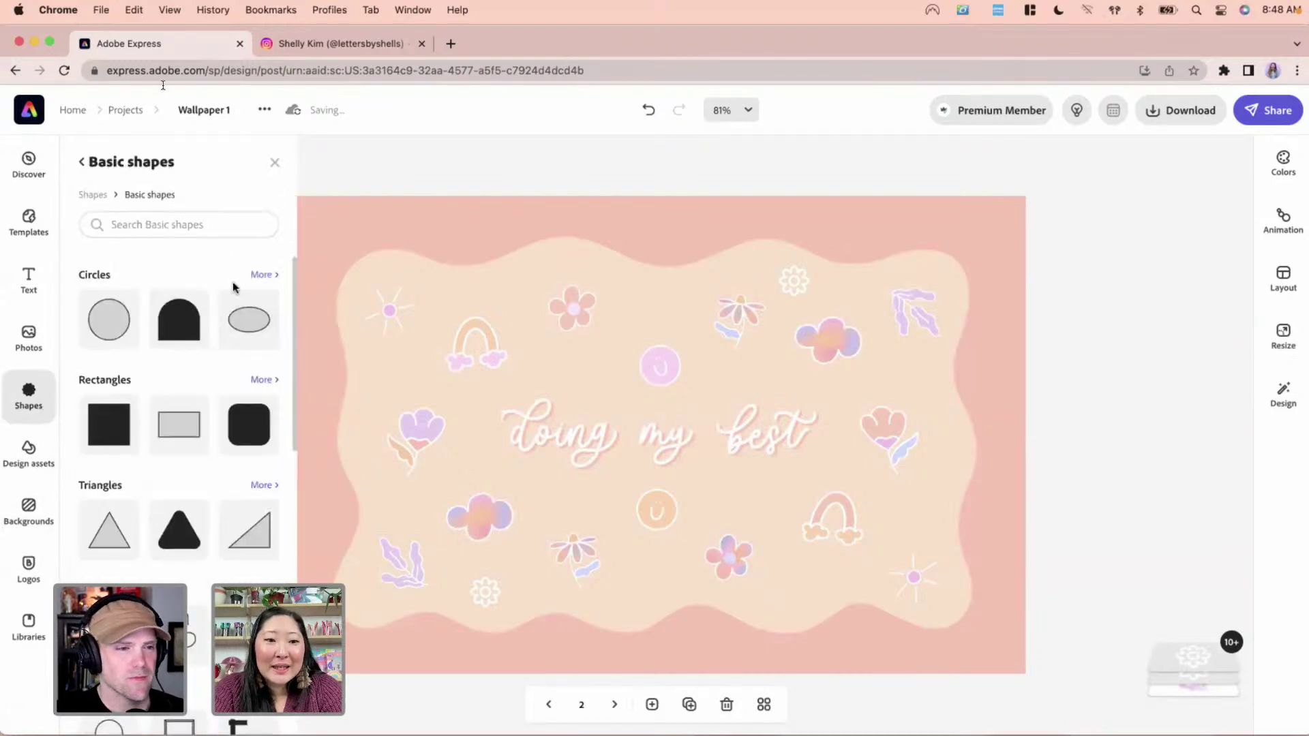
pyautogui.click(92, 199)
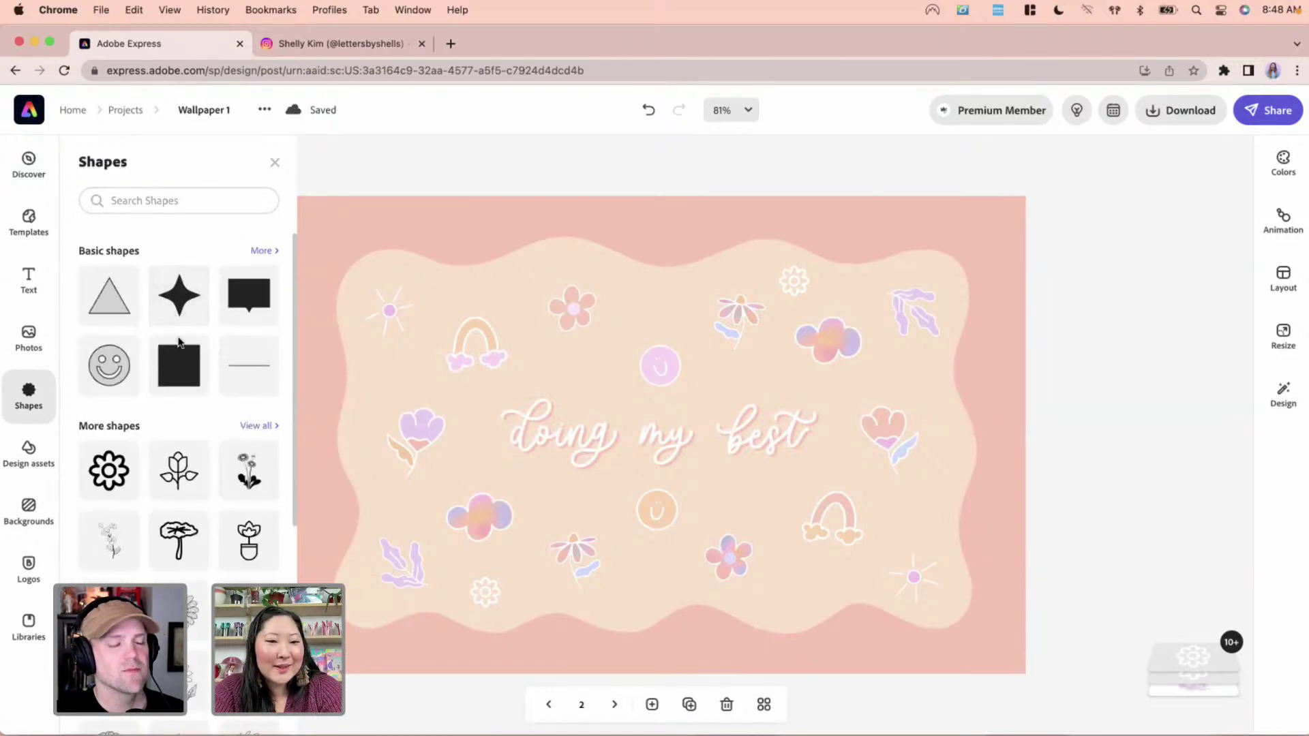
pyautogui.click(230, 204)
pyautogui.write('stars')
pyautogui.press('Return')
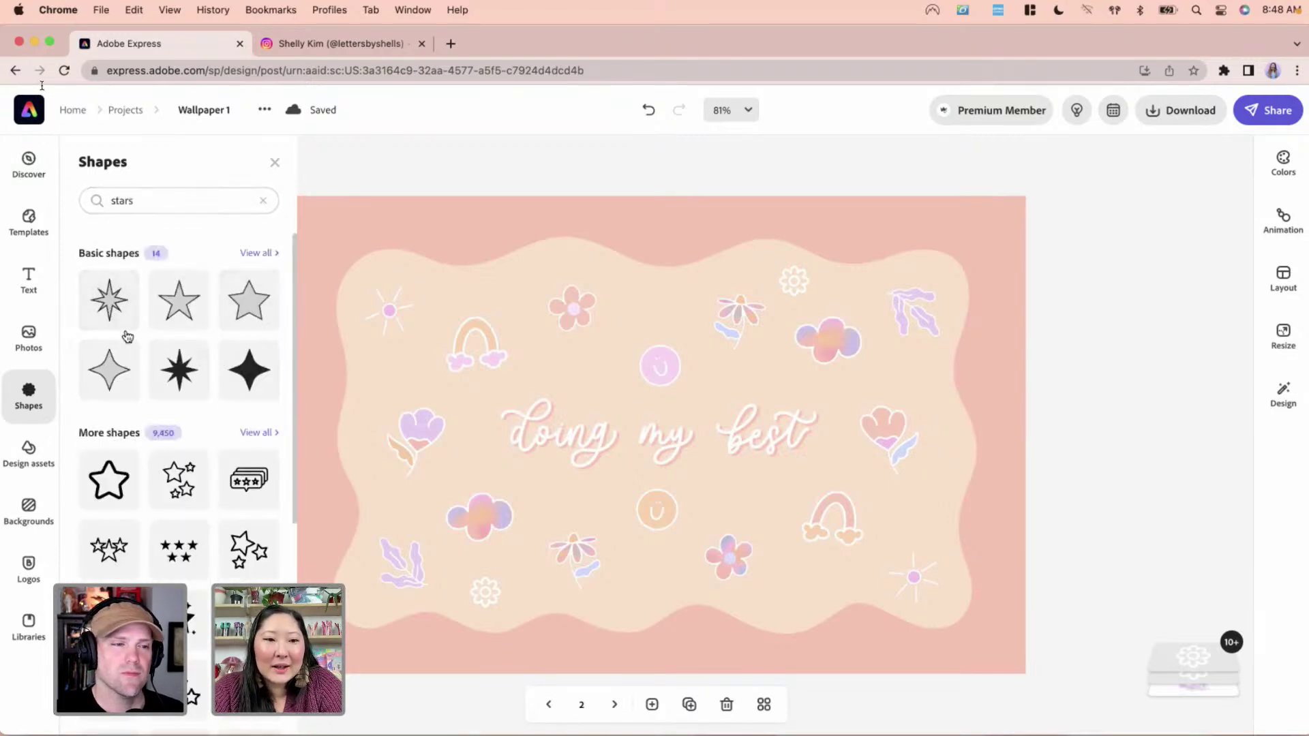
# Add a small unfilled eight-point star with a border width of 1 beside the lilac smiley and duplicate it beside the orange smiley
pyautogui.click(109, 303)
pyautogui.click(915, 290)
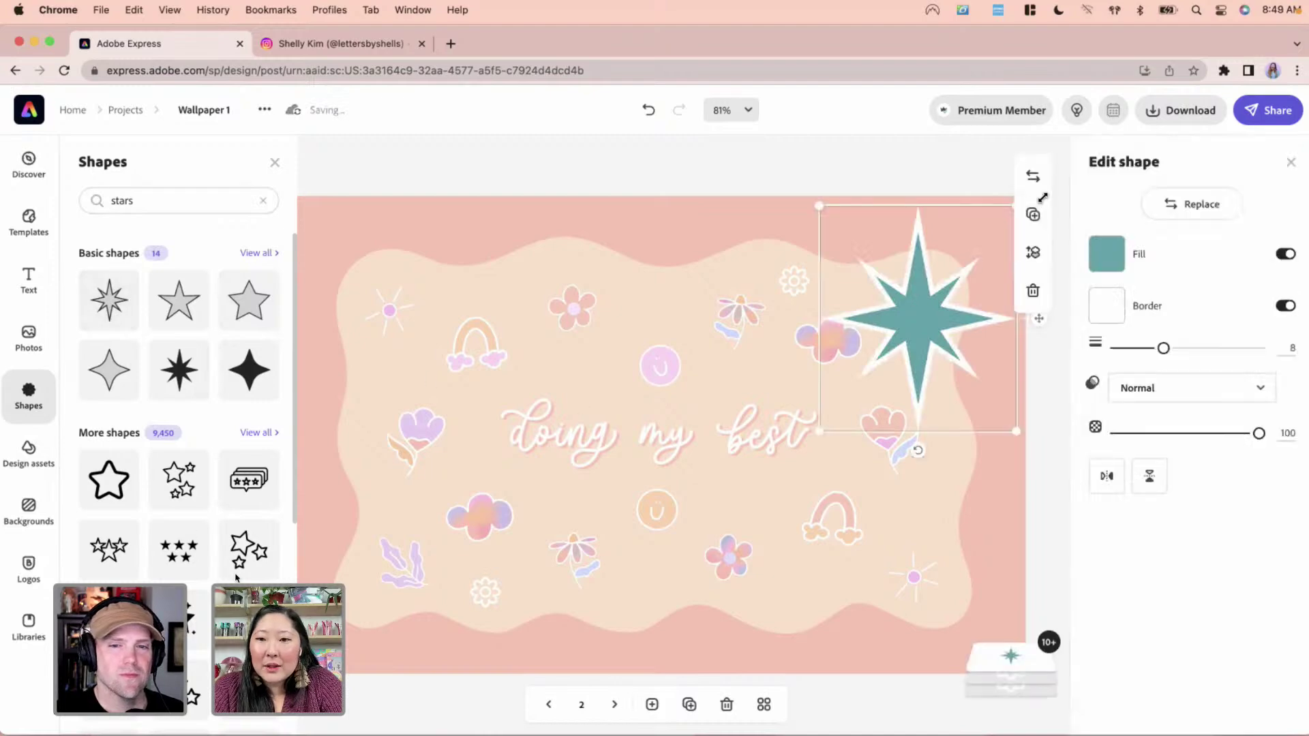
pyautogui.moveTo(827, 207); pyautogui.dragTo(969, 377)
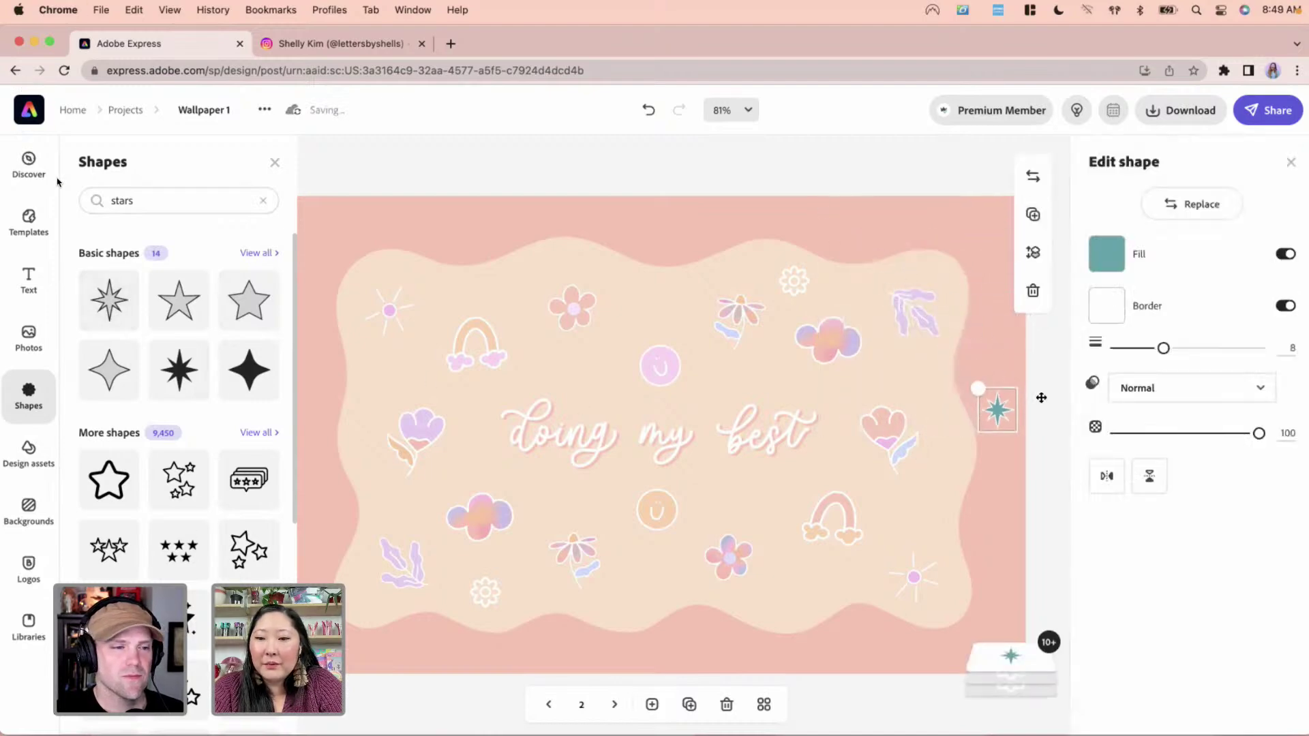
pyautogui.click(1288, 255)
pyautogui.moveTo(997, 411); pyautogui.dragTo(979, 410)
pyautogui.moveTo(591, 373); pyautogui.dragTo(734, 499)
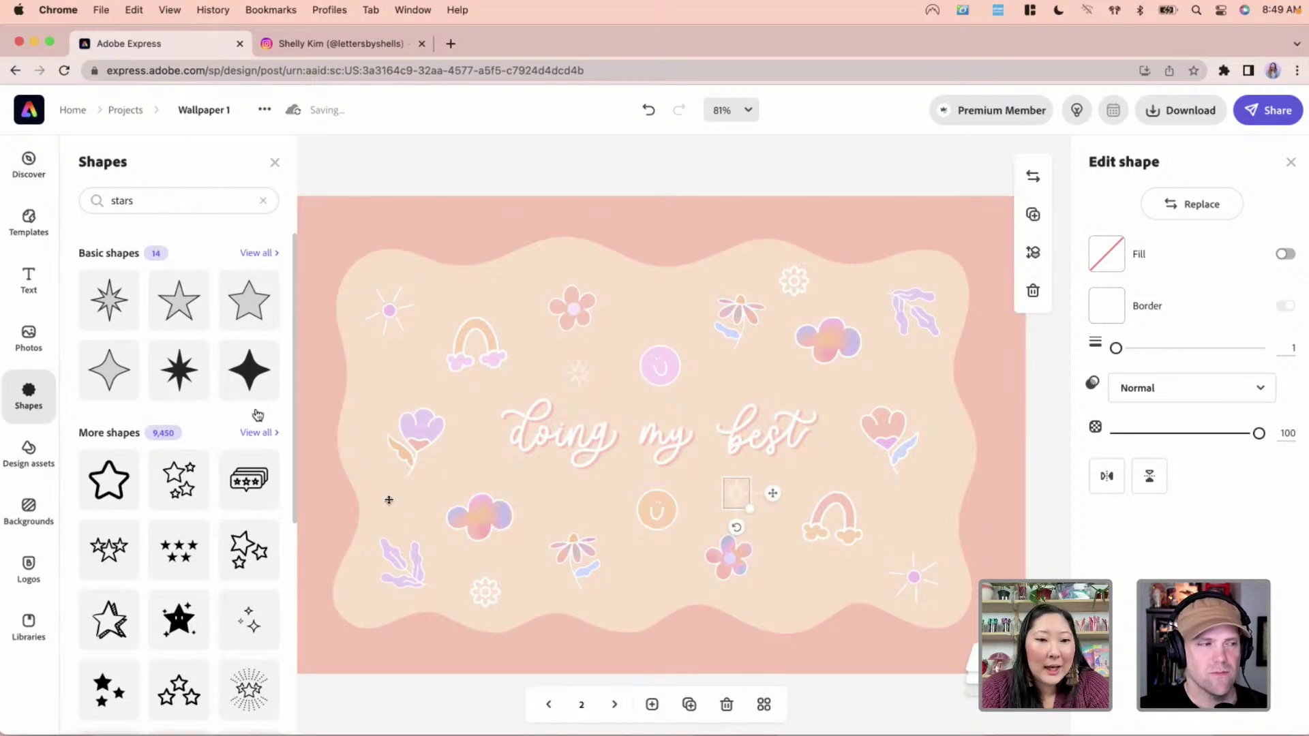
# Add the outlined three-sparkle shape from the full set of star results, shrink it and colour it white (#FFFFFF)
pyautogui.click(256, 432)
pyautogui.scroll(-10, 217, 418)
pyautogui.scroll(-10, 204, 413)
pyautogui.scroll(-10, 204, 412)
pyautogui.scroll(-10, 205, 413)
pyautogui.scroll(-10, 205, 413)
pyautogui.click(189, 475)
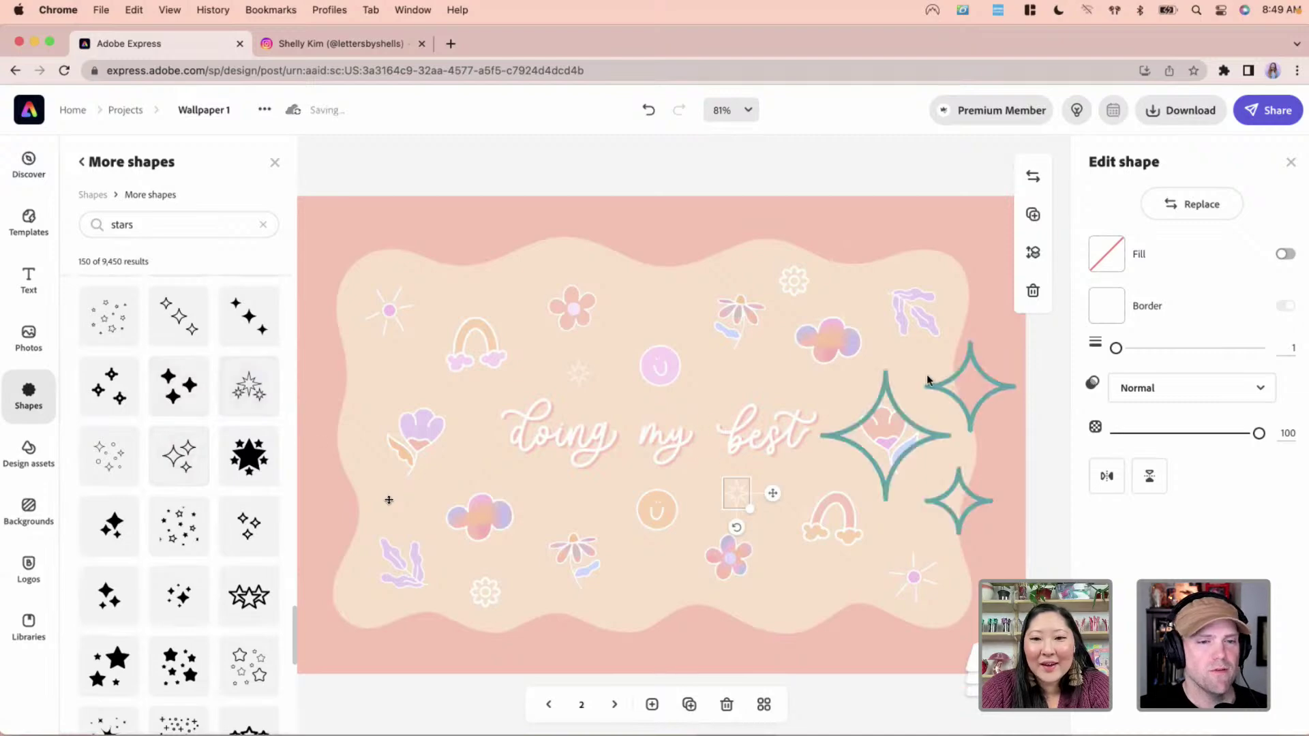
pyautogui.click(946, 382)
pyautogui.moveTo(826, 340); pyautogui.dragTo(973, 492)
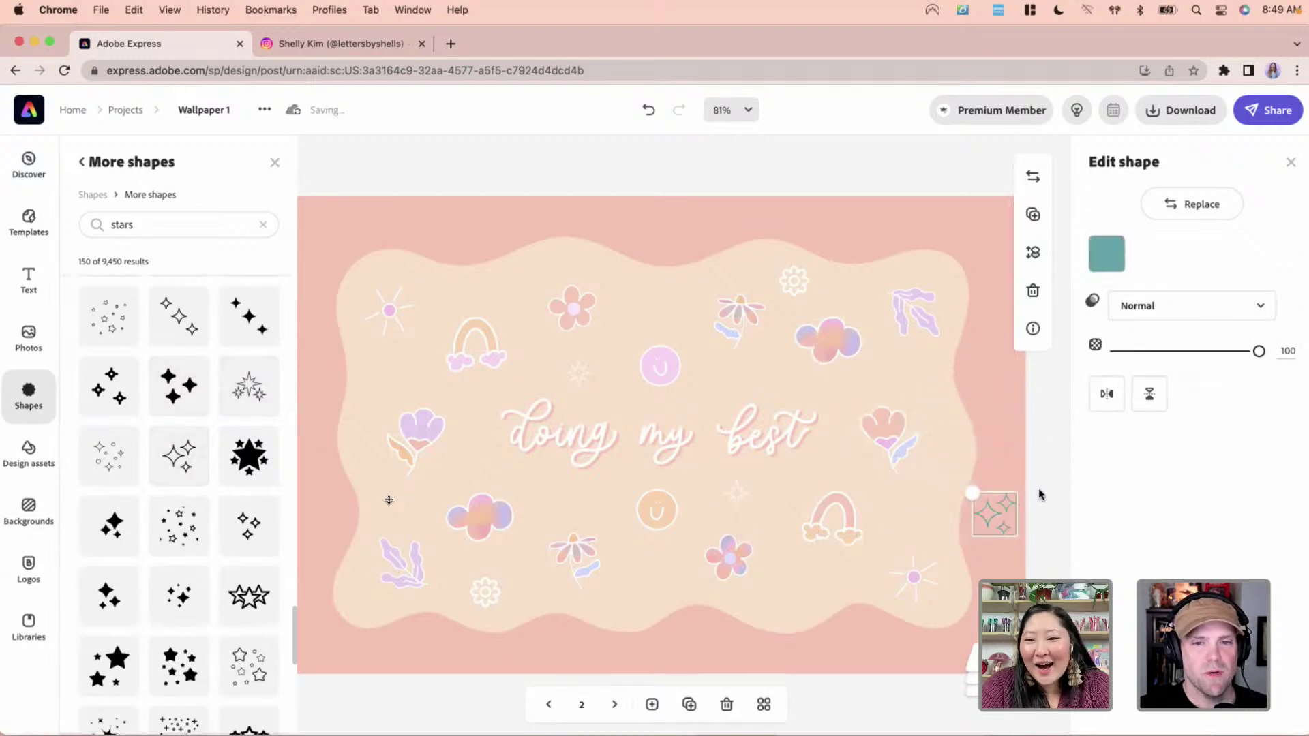
pyautogui.click(1106, 254)
pyautogui.click(1239, 334)
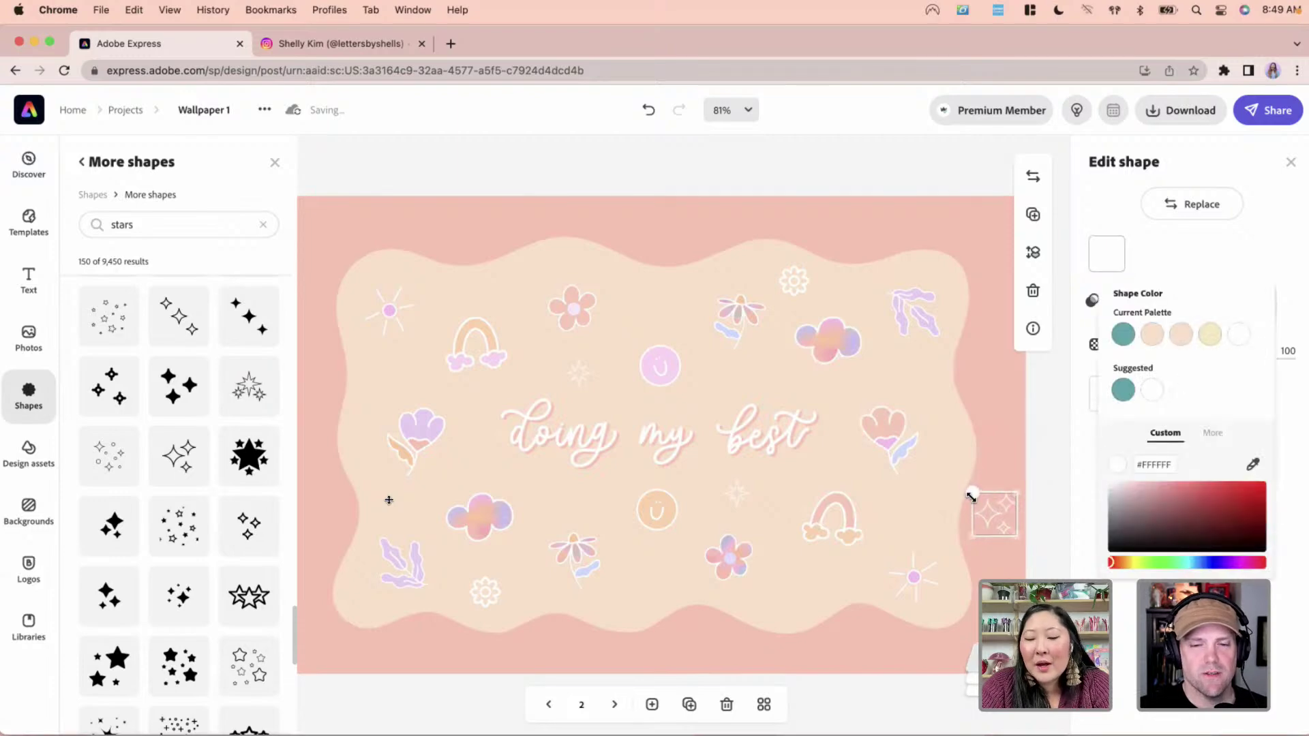
pyautogui.click(997, 519)
pyautogui.moveTo(929, 511); pyautogui.dragTo(722, 453)
pyautogui.press('super+z')
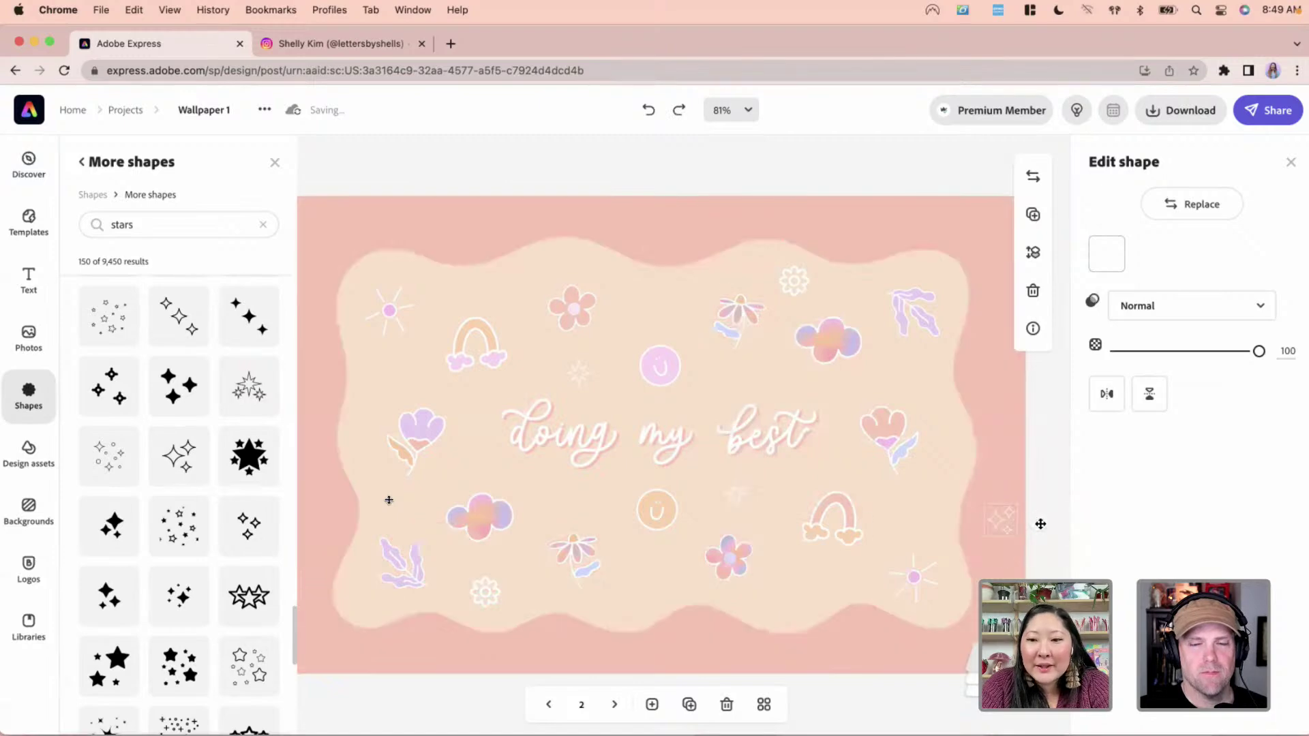
# Place the white sparkles between the lilac tulip and the lettering, and shift the tulip slightly outward
pyautogui.moveTo(1040, 524); pyautogui.dragTo(659, 422)
pyautogui.moveTo(480, 418); pyautogui.dragTo(515, 440)
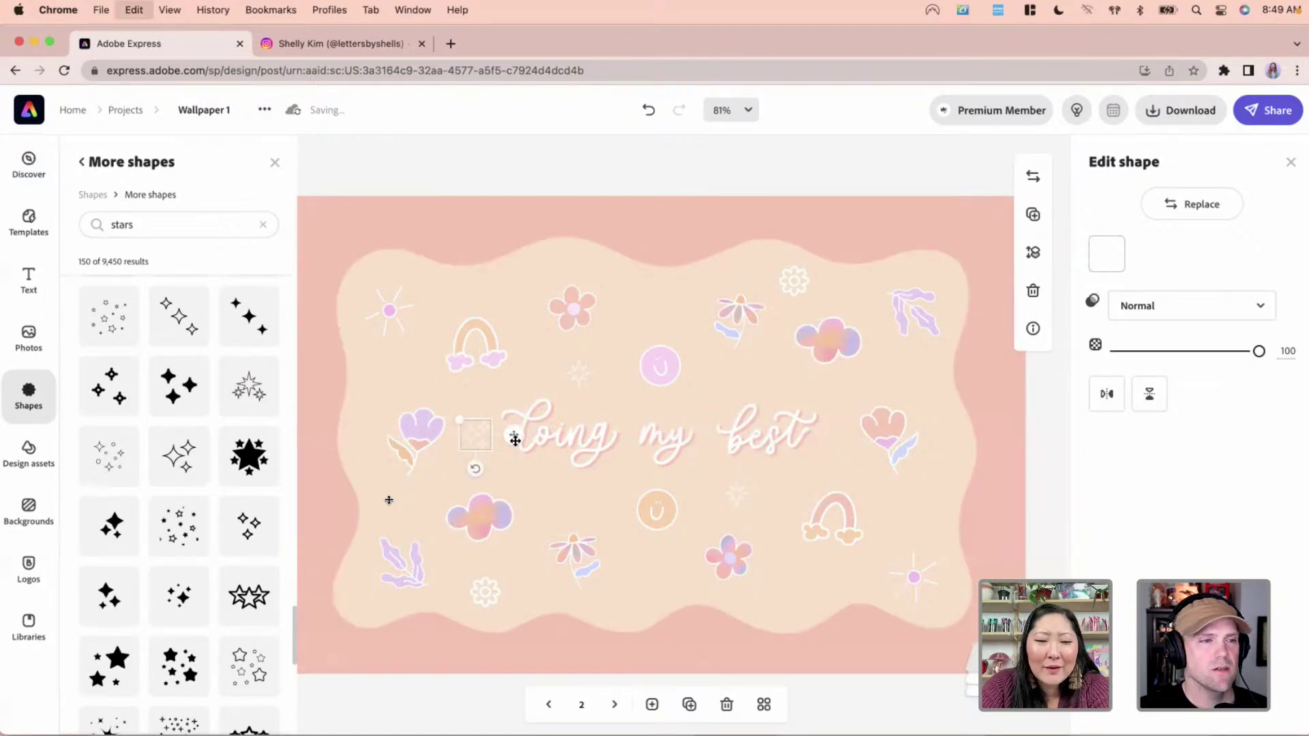
pyautogui.click(429, 435)
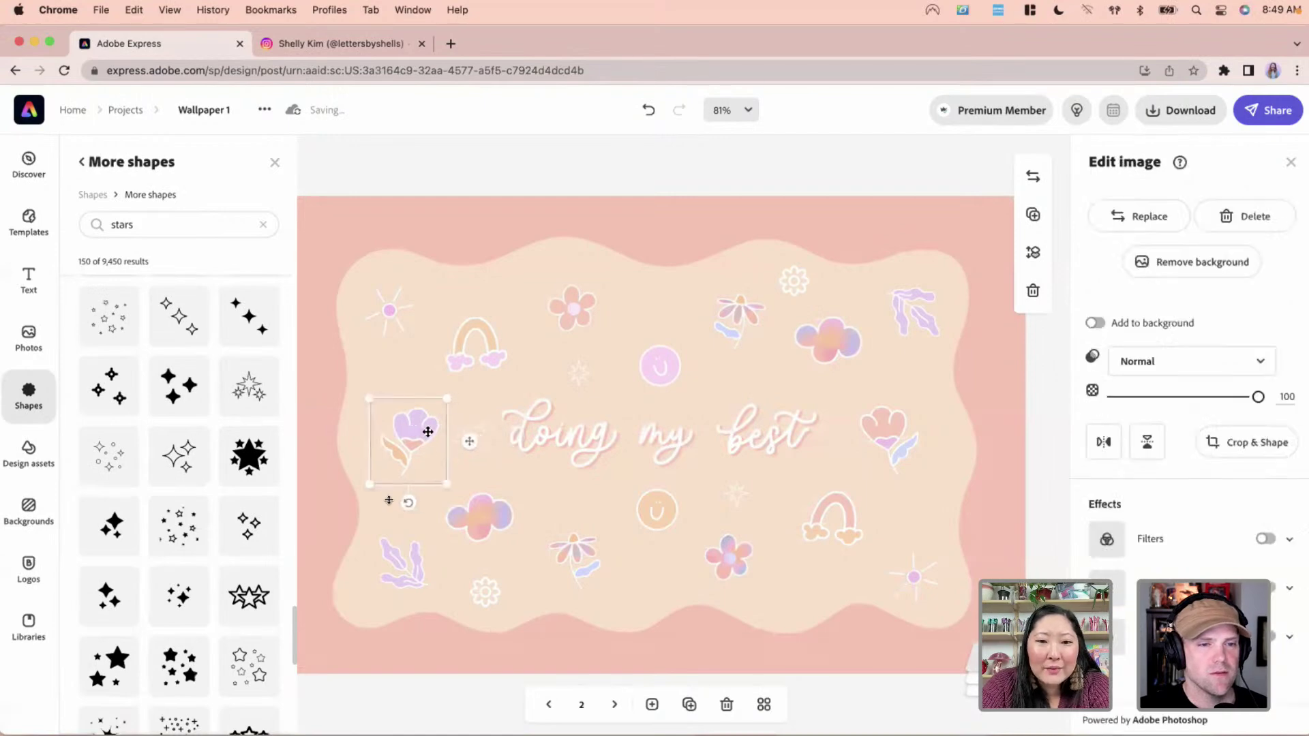
# Duplicate the white sparkles into the gap between the end of the lettering and the pink tulip
pyautogui.click(484, 427)
pyautogui.moveTo(484, 426); pyautogui.dragTo(520, 444)
pyautogui.moveTo(884, 437); pyautogui.dragTo(883, 434)
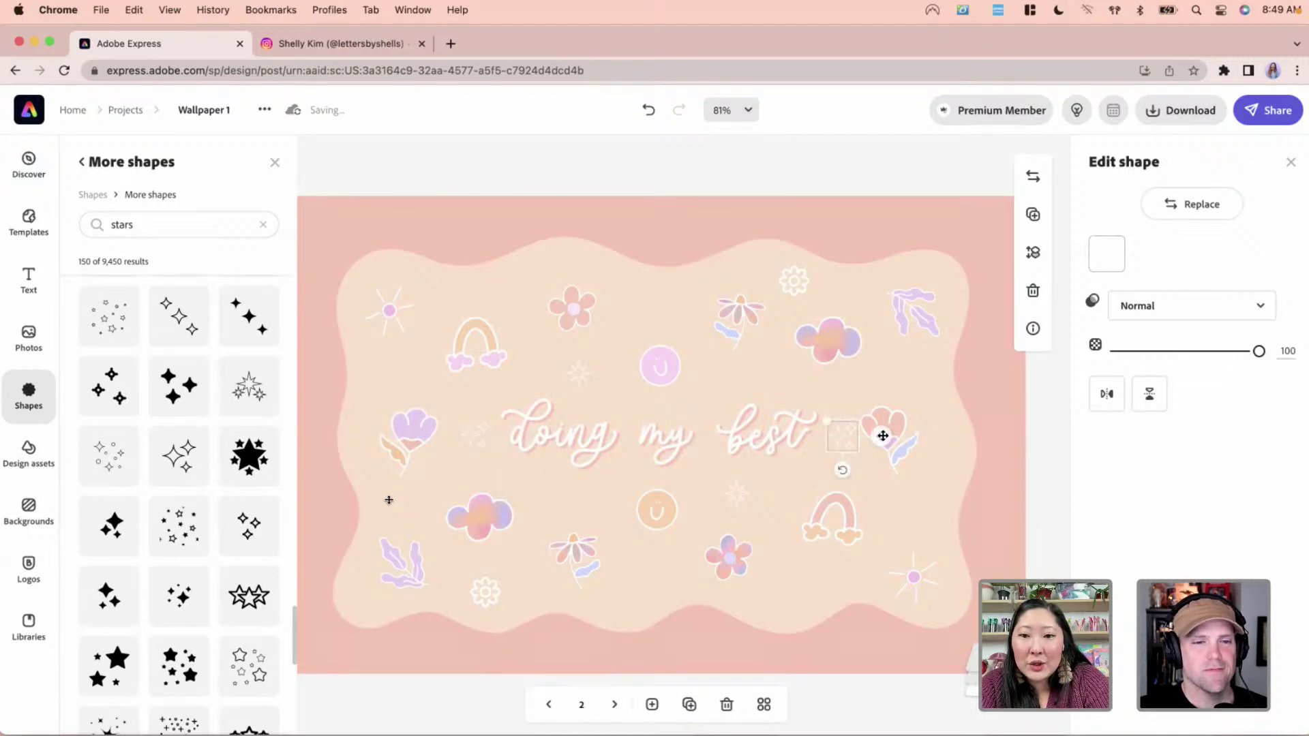
# Nudge the pink tulip outward to make room for the sparkles beside it
pyautogui.click(909, 426)
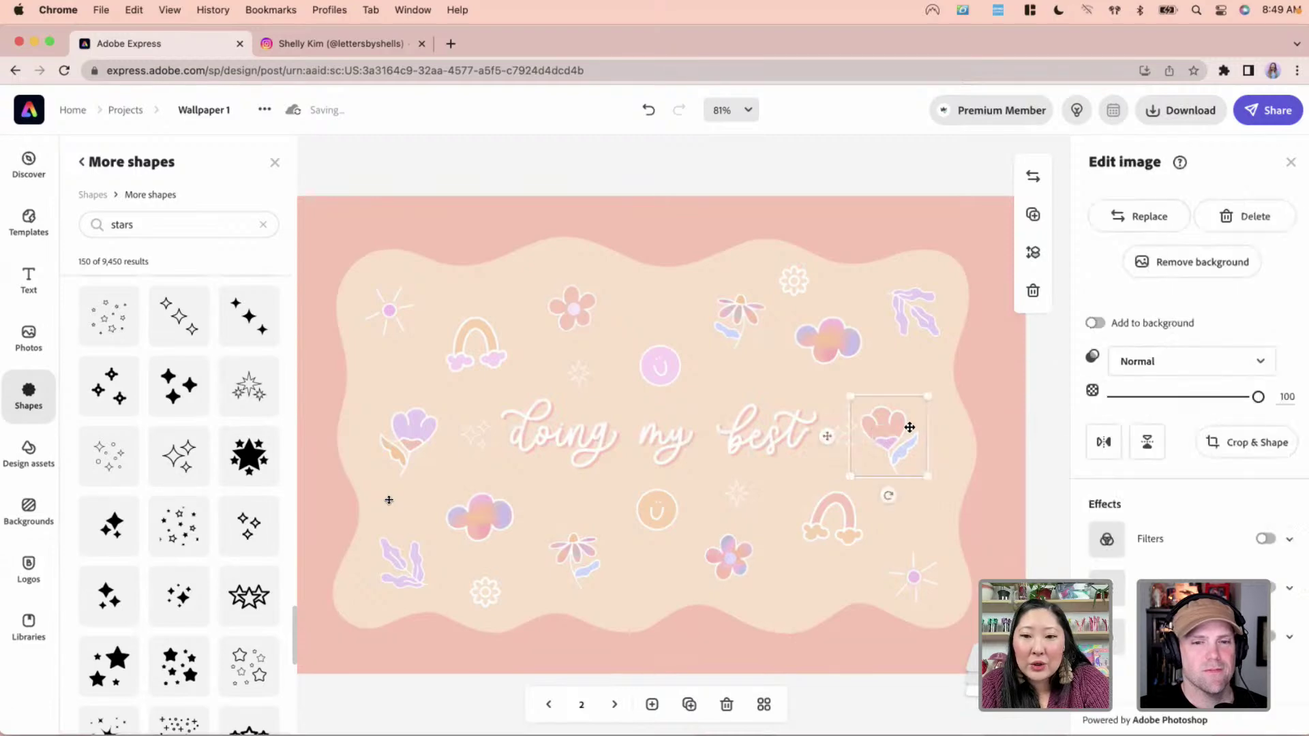
pyautogui.press('Right')
pyautogui.press('Right')
pyautogui.press('Right')
pyautogui.press('Right')
pyautogui.press('Right')
pyautogui.press('Right')
pyautogui.press('Right')
pyautogui.press('Right')
pyautogui.press('Right')
pyautogui.press('Right')
pyautogui.press('Right')
pyautogui.press('Right')
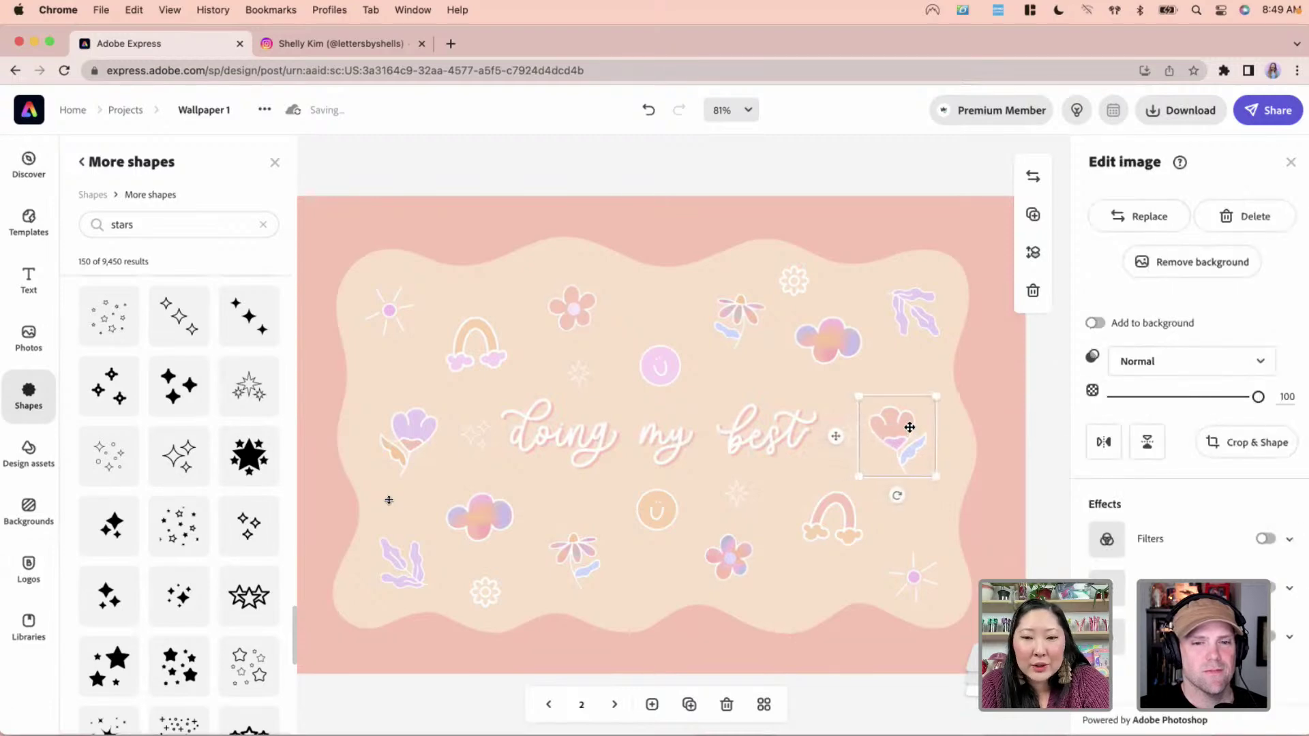
pyautogui.press('Right')
pyautogui.press('Right')
pyautogui.press('Right')
pyautogui.press('Right')
pyautogui.press('Right')
pyautogui.press('Right')
pyautogui.press('Right')
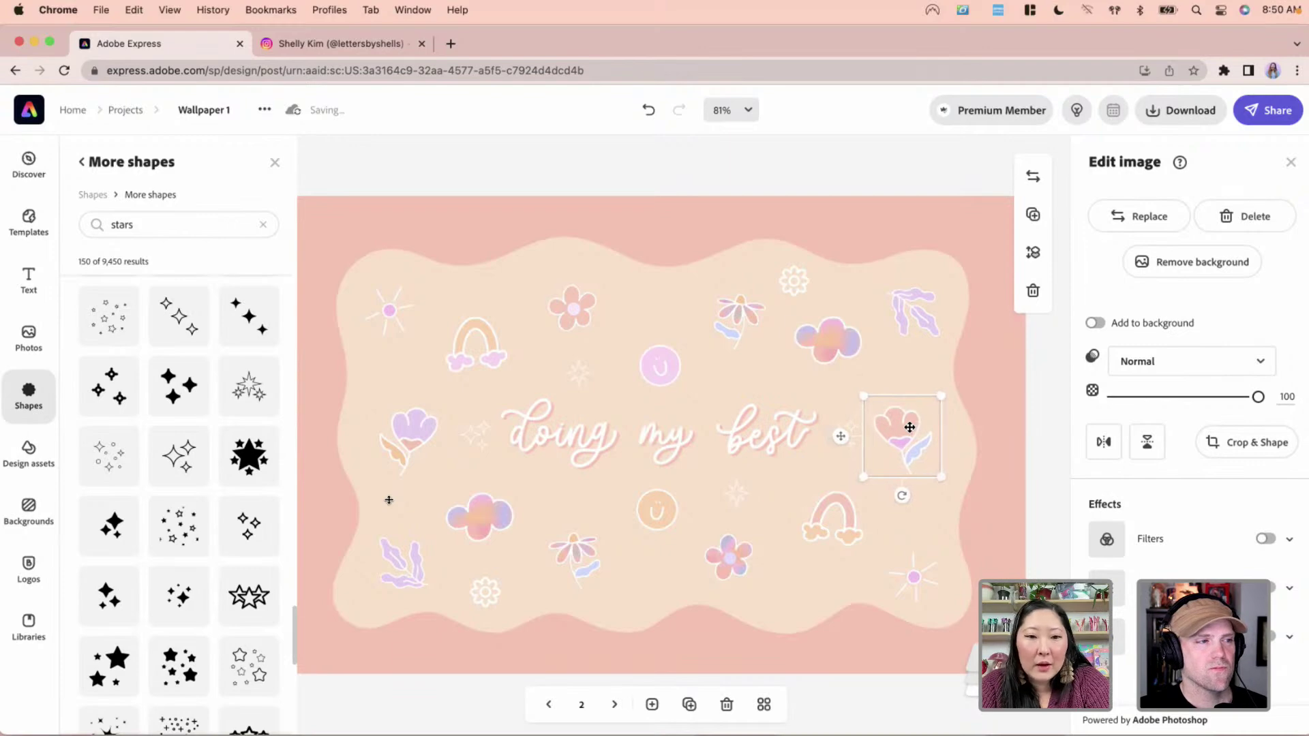
# Nudge the sparkles beside the lilac tulip slightly away from the start of the lettering
pyautogui.click(422, 438)
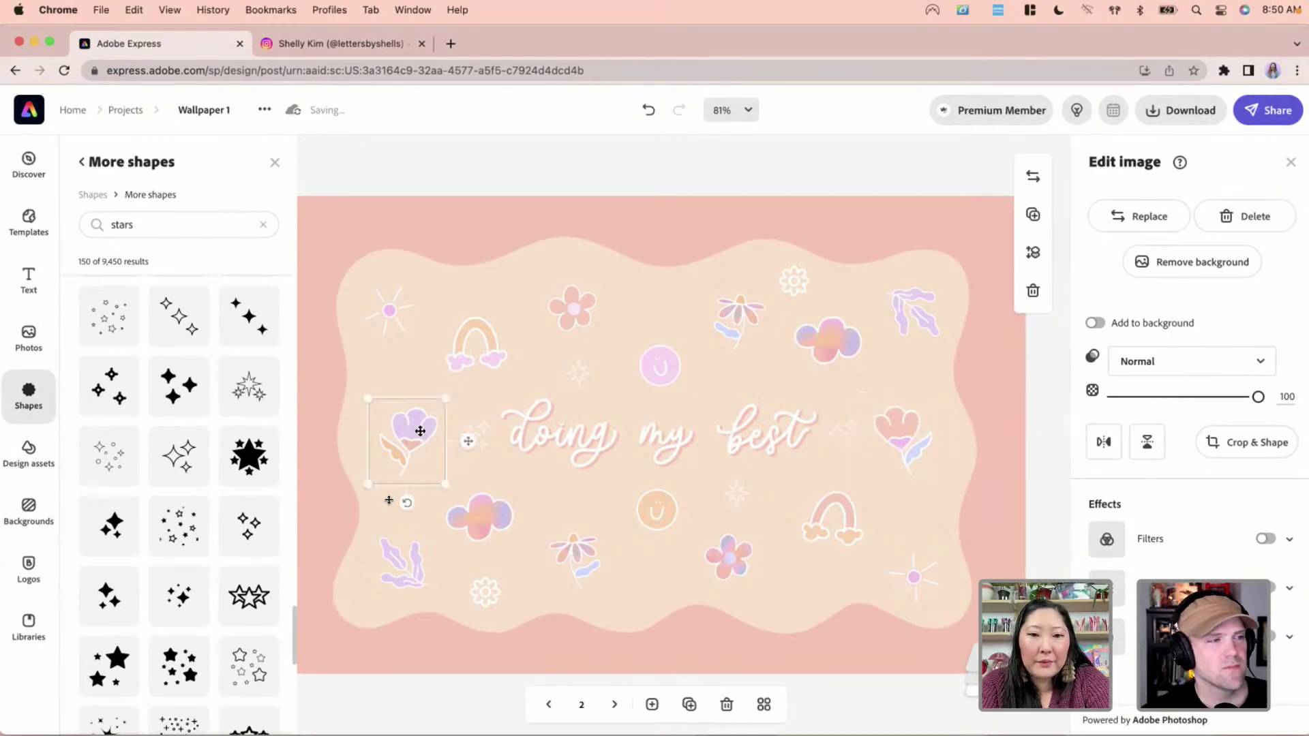
pyautogui.click(483, 433)
pyautogui.press('Left')
pyautogui.press('Left')
pyautogui.press('Left')
pyautogui.press('Left')
pyautogui.press('Left')
pyautogui.press('Left')
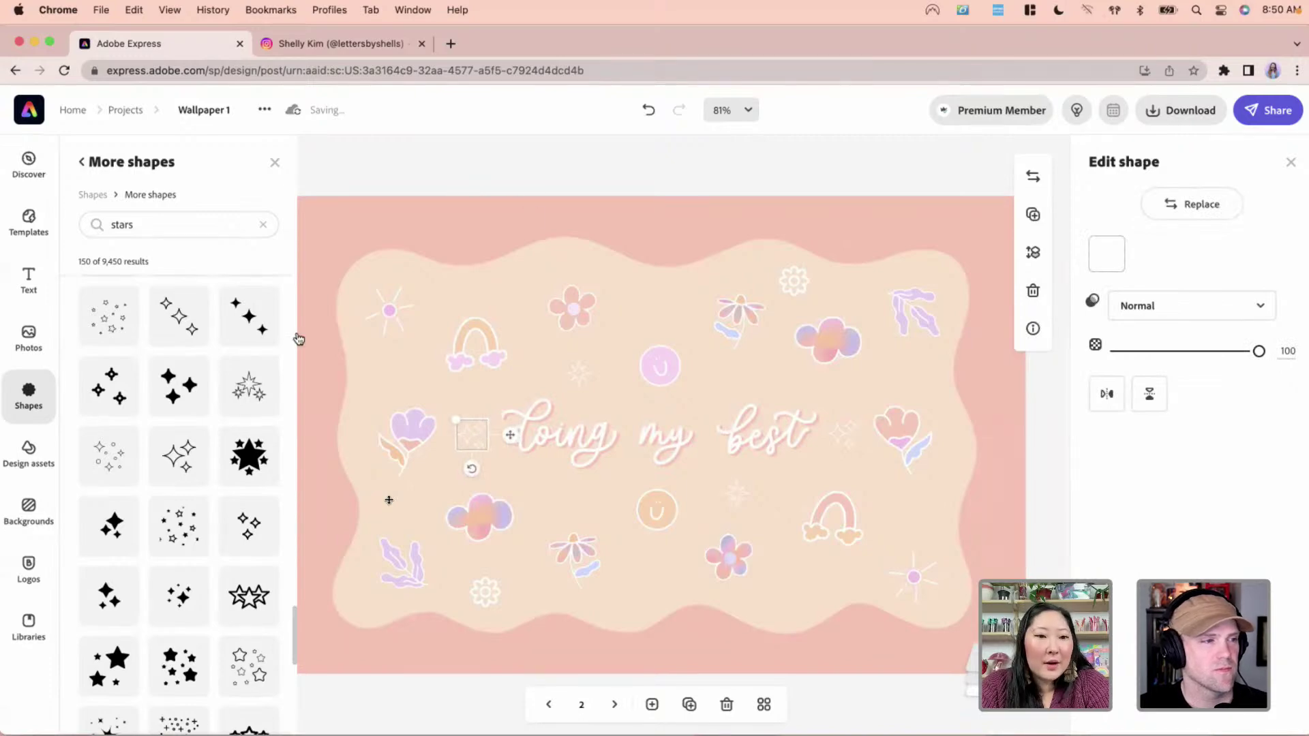
# Search the whole shapes library for "flowers" and show all the matching basic shapes
pyautogui.click(263, 224)
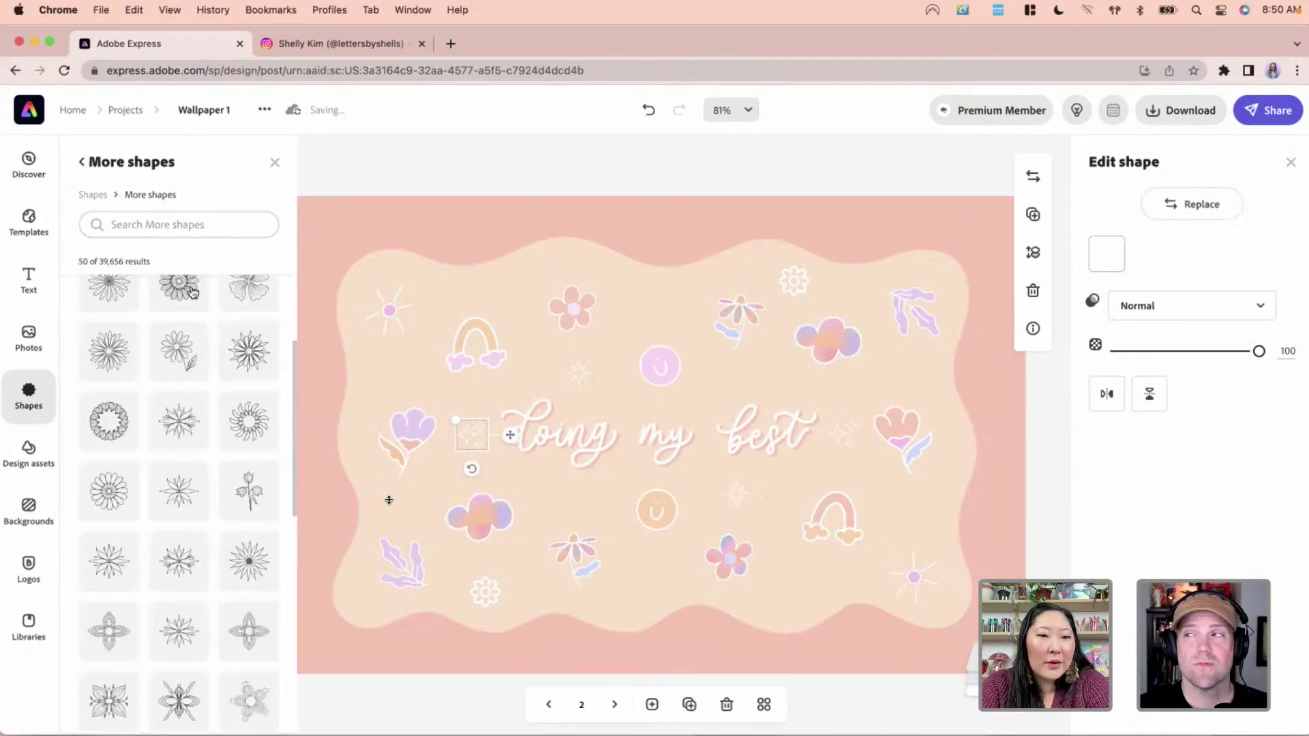
pyautogui.scroll(3, 187, 461)
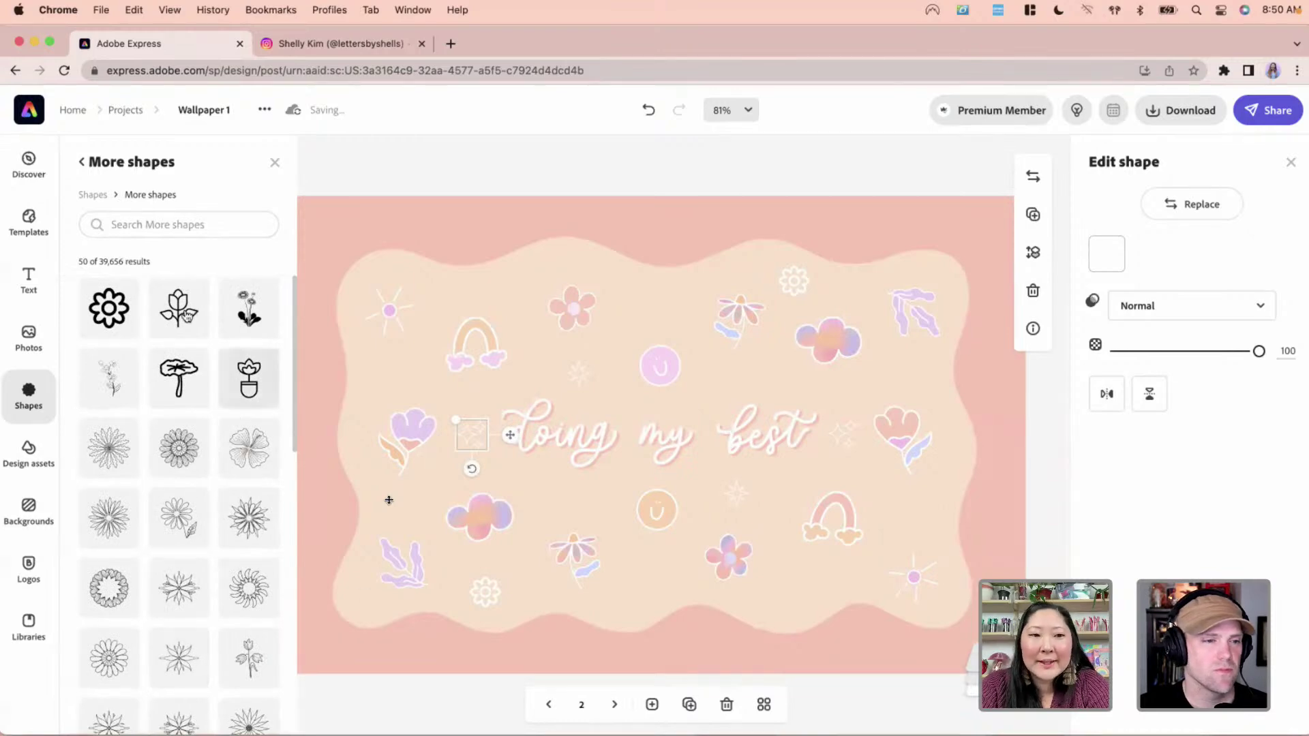
pyautogui.click(95, 195)
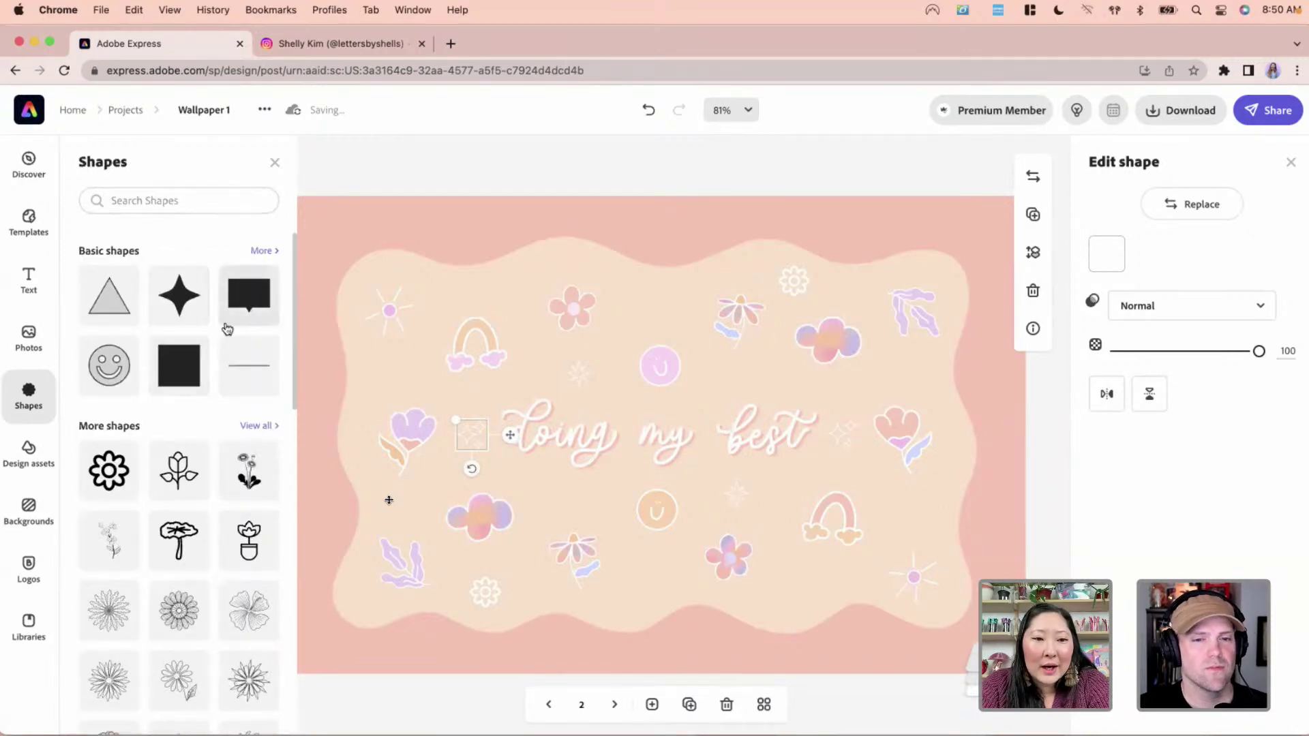
pyautogui.click(203, 198)
pyautogui.write('flowers')
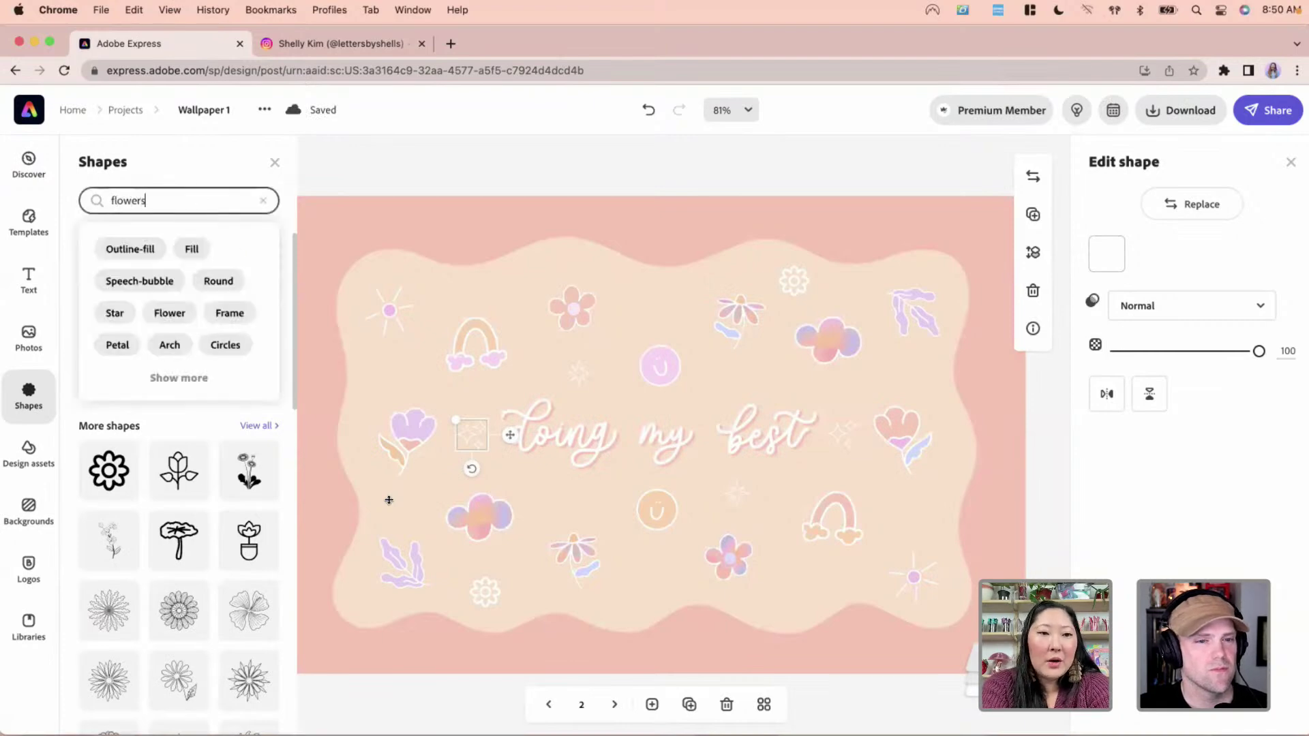
pyautogui.press('Return')
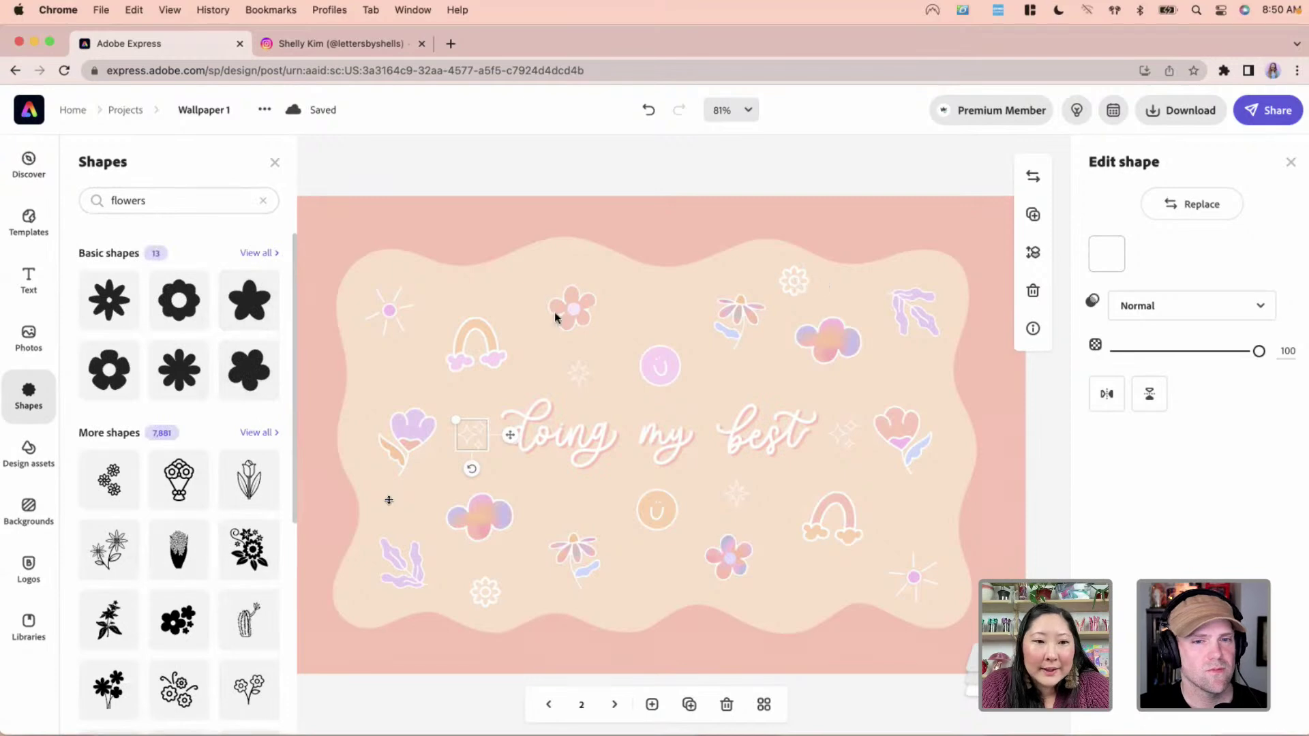
pyautogui.click(257, 253)
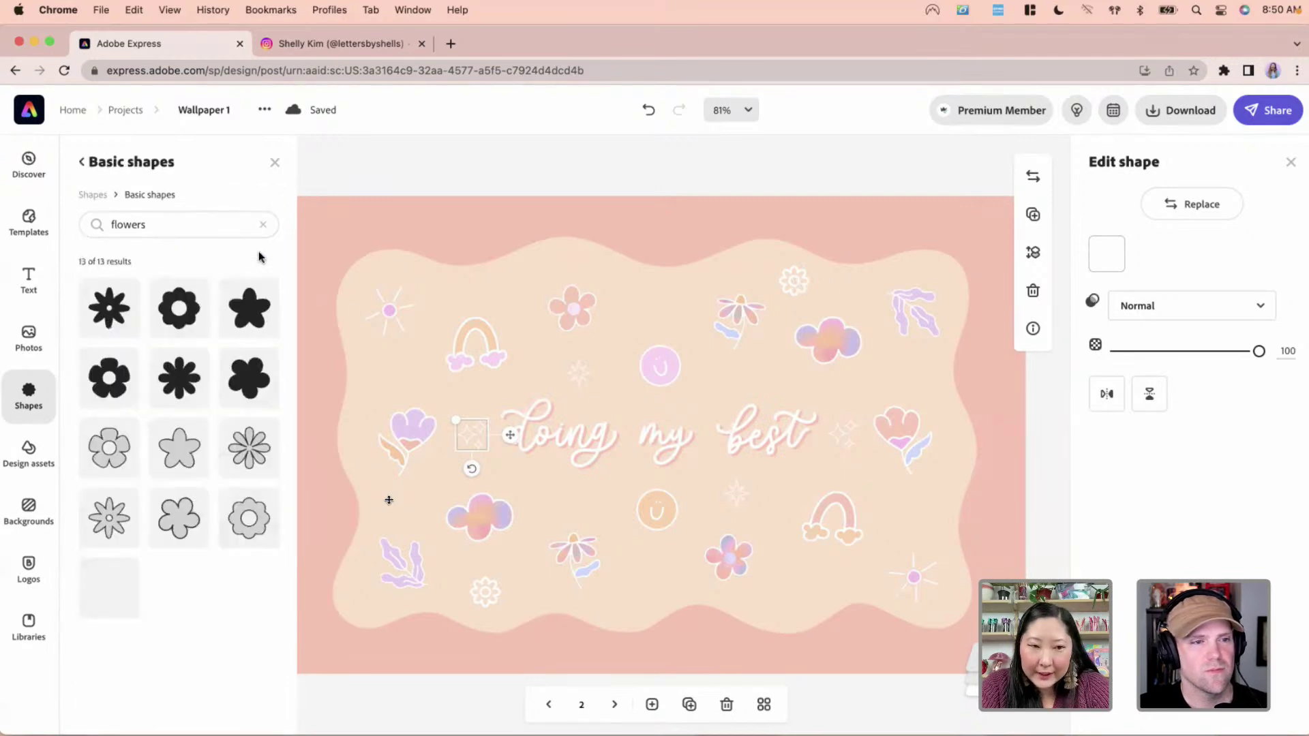
# Add the eight-petal outline flower, turn off its fill, and shrink it to a small white flower above the upper gradient cloud
pyautogui.click(251, 450)
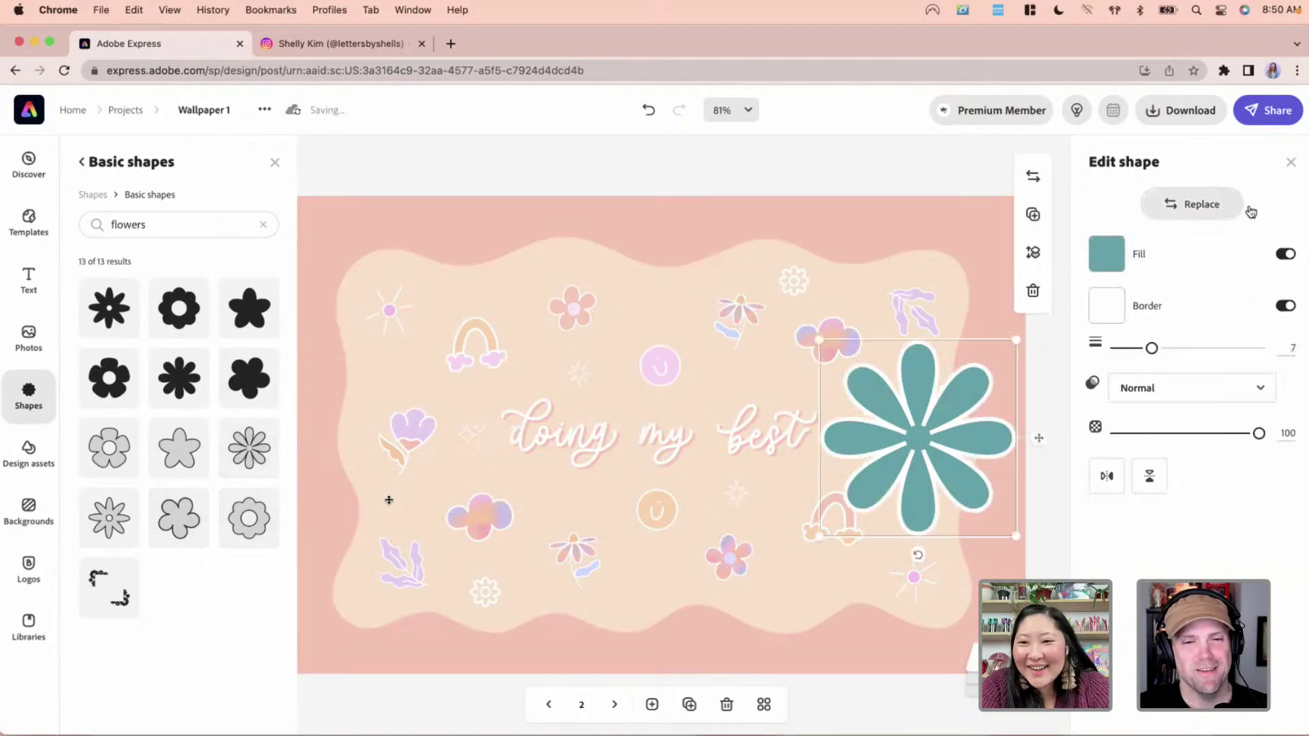
pyautogui.click(1286, 254)
pyautogui.moveTo(1015, 339); pyautogui.dragTo(837, 293)
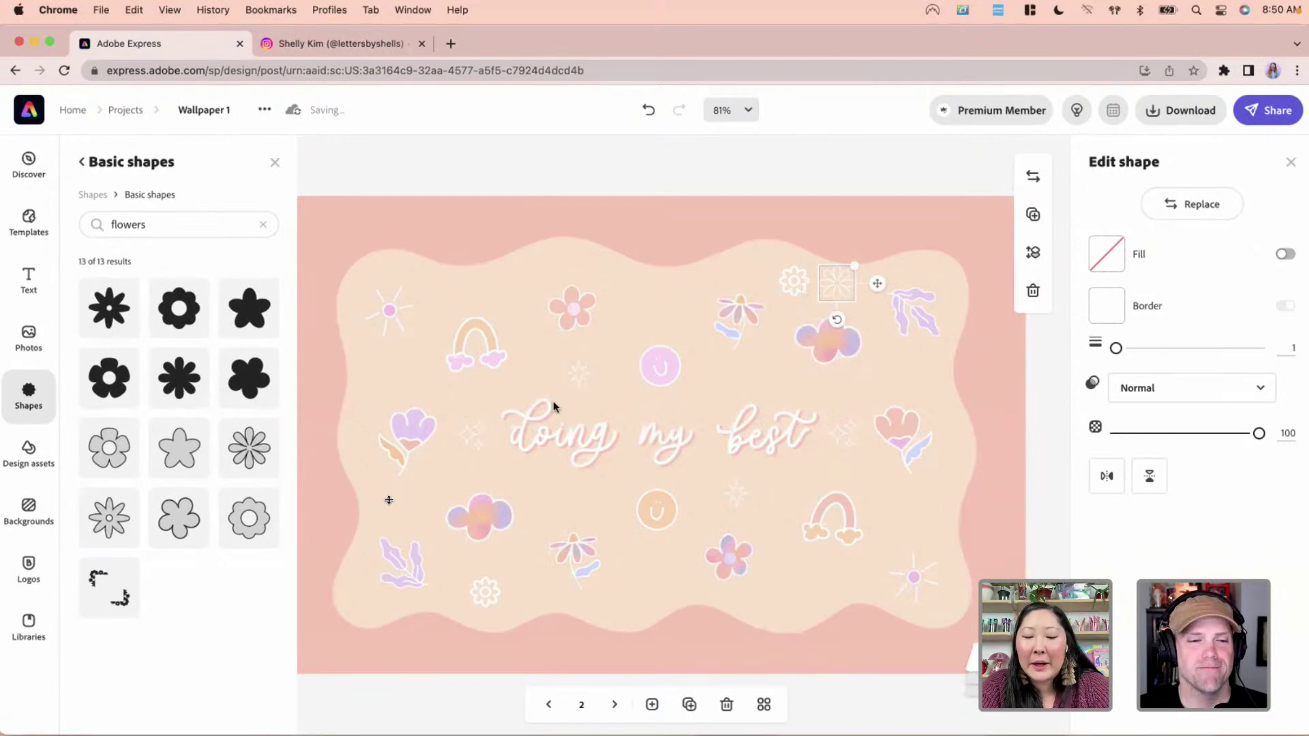
# Delete the old white flower above the gradient cloud and move the new eight-petal flower into its place
pyautogui.click(794, 286)
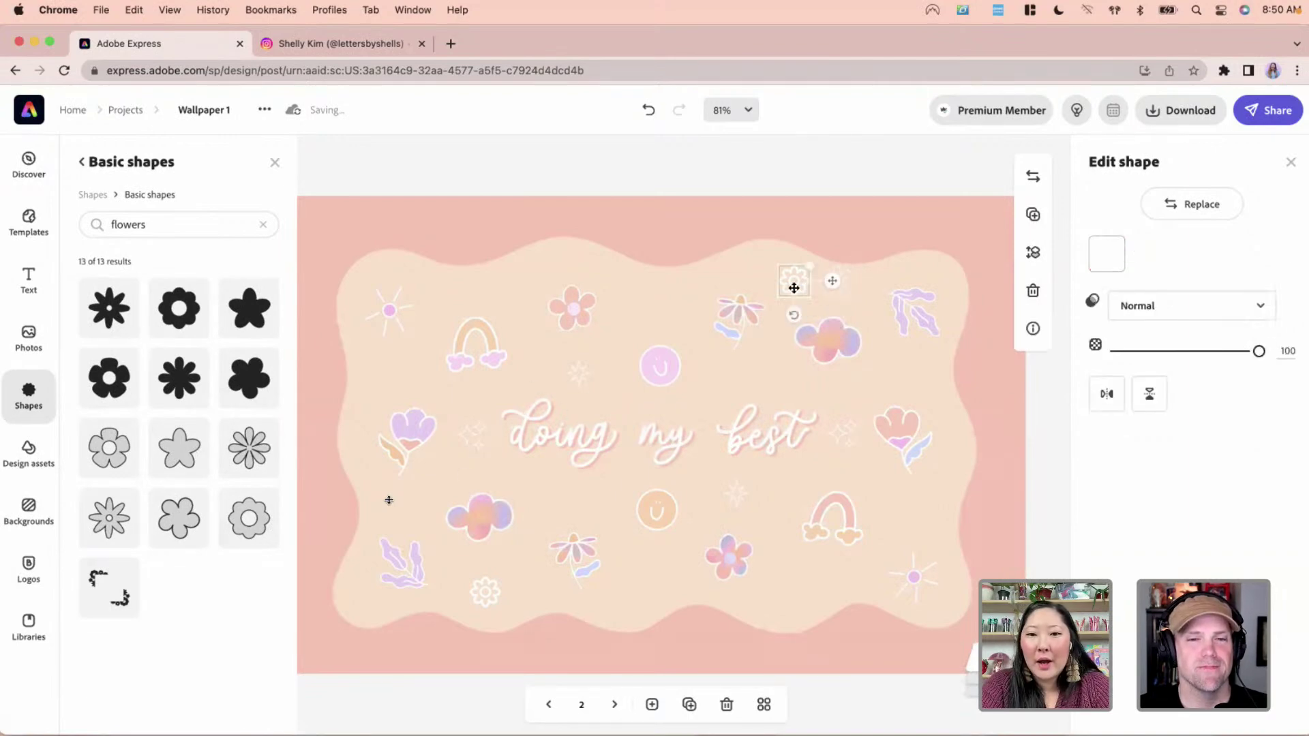
pyautogui.click(812, 286)
pyautogui.click(833, 284)
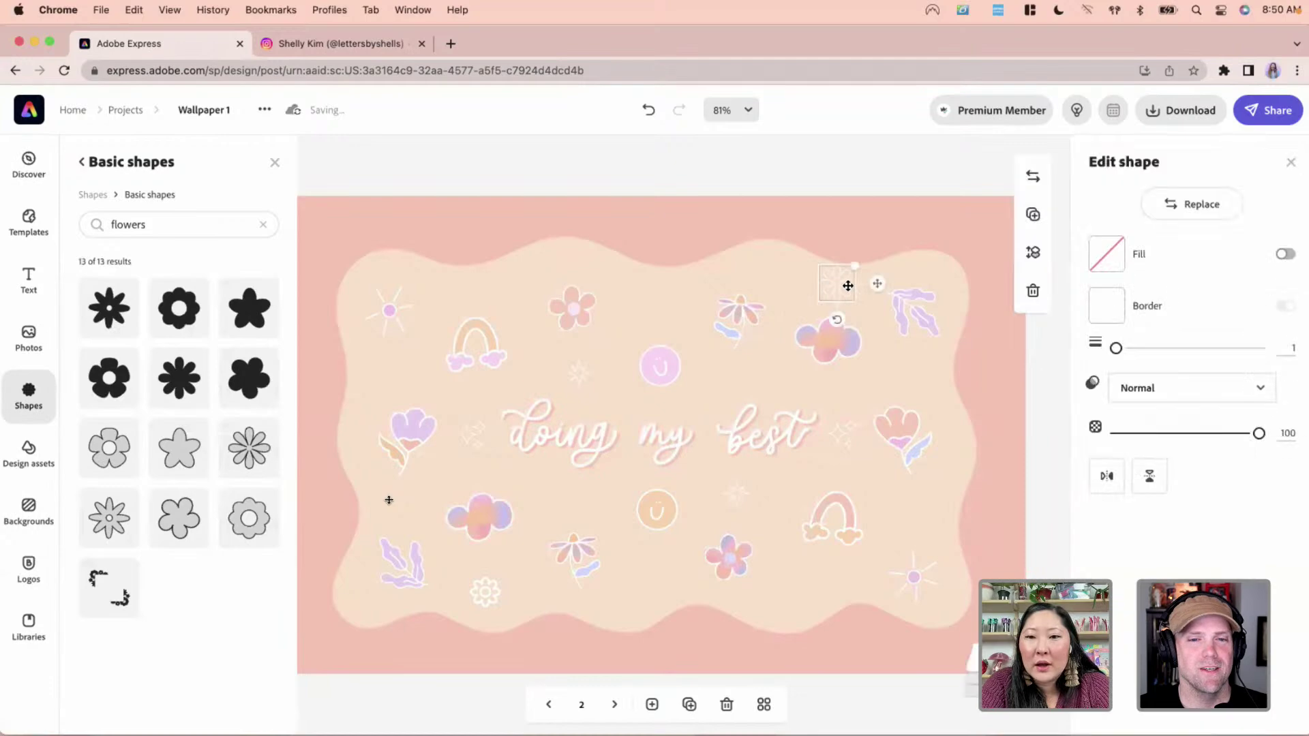
pyautogui.moveTo(837, 285); pyautogui.dragTo(794, 289)
# Nudge the upper daisy and the new white flower beside it slightly toward the design's centre
pyautogui.click(743, 321)
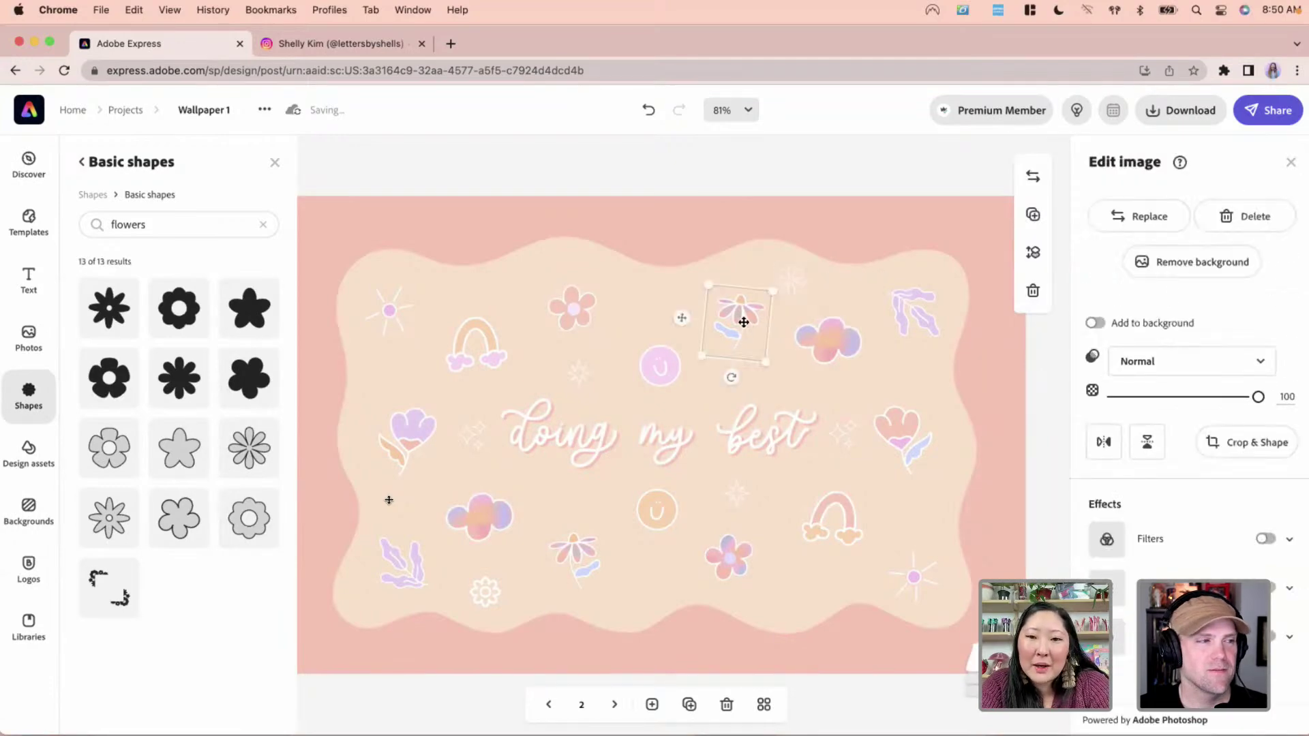
pyautogui.click(800, 279)
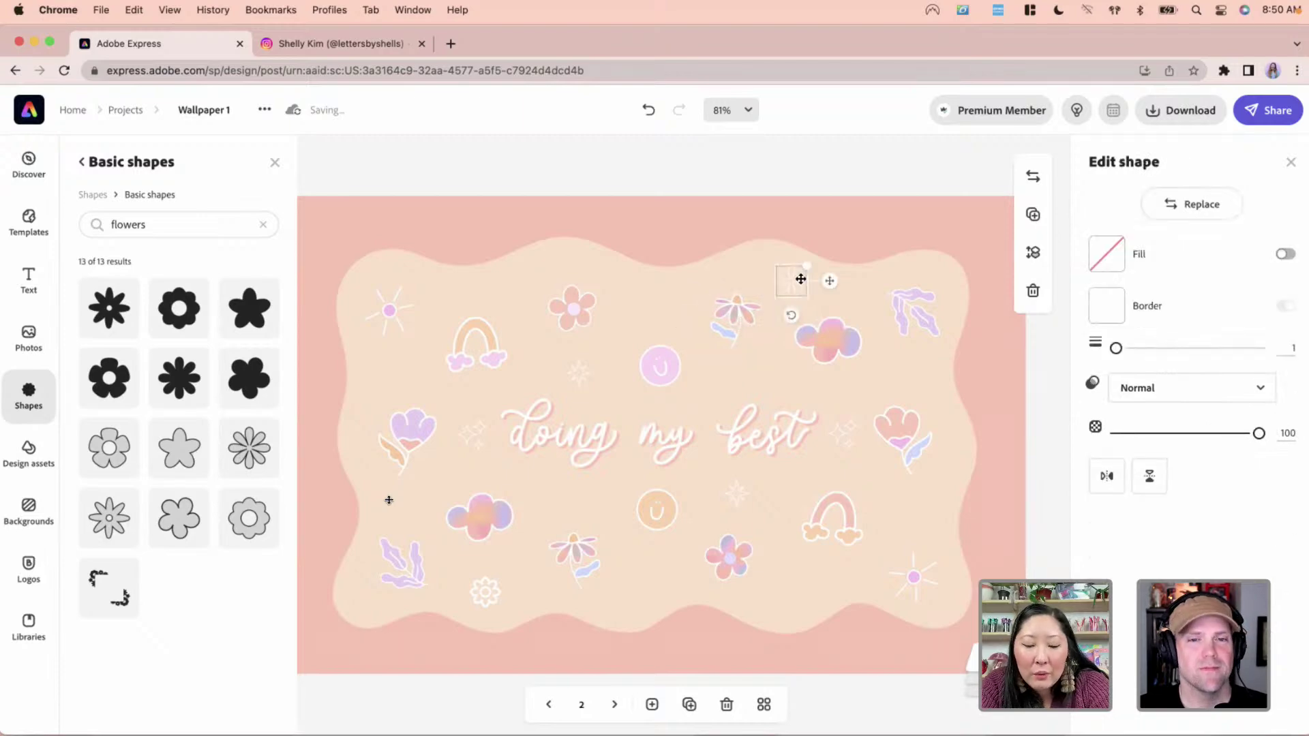
pyautogui.press('Left')
pyautogui.press('Left')
pyautogui.press('Left')
pyautogui.press('Left')
pyautogui.press('Left')
# Duplicate the eight-petal white flower and use the copy to replace the old white flower between the lower lilac leaf and daisy
pyautogui.press('super+d')
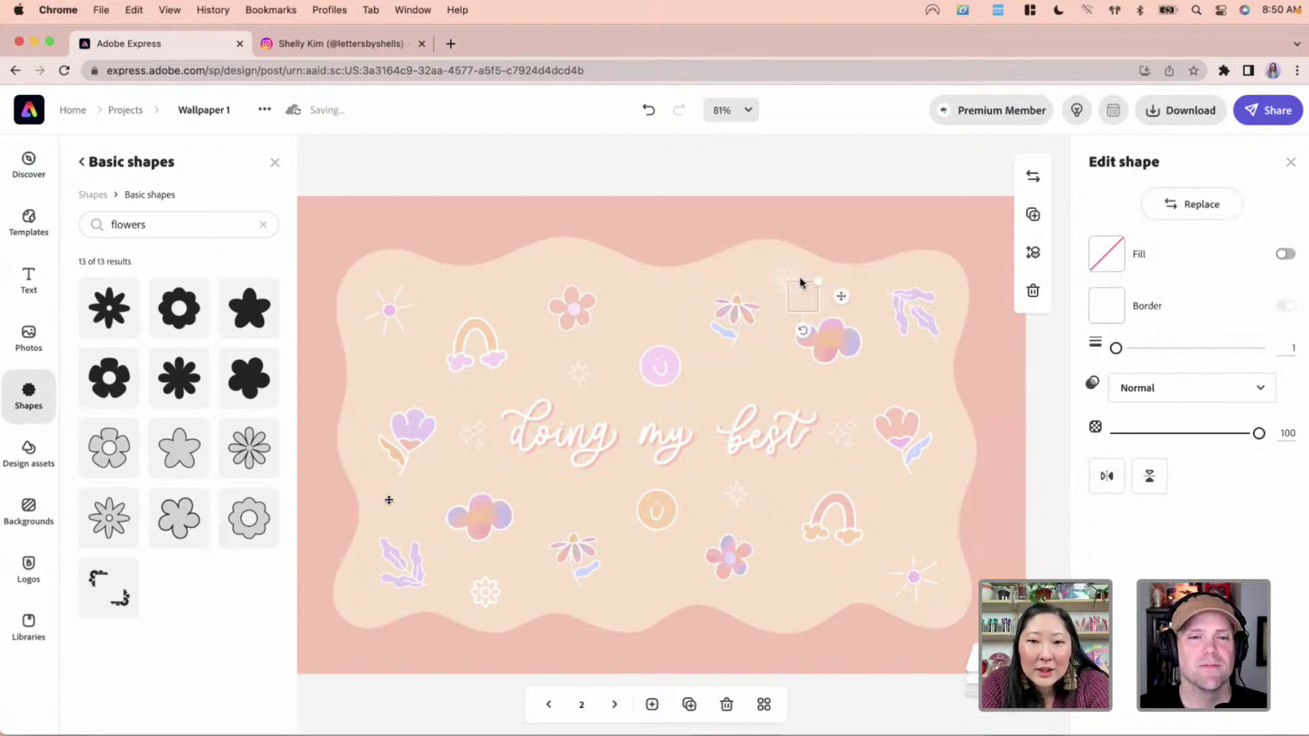
pyautogui.press('Escape')
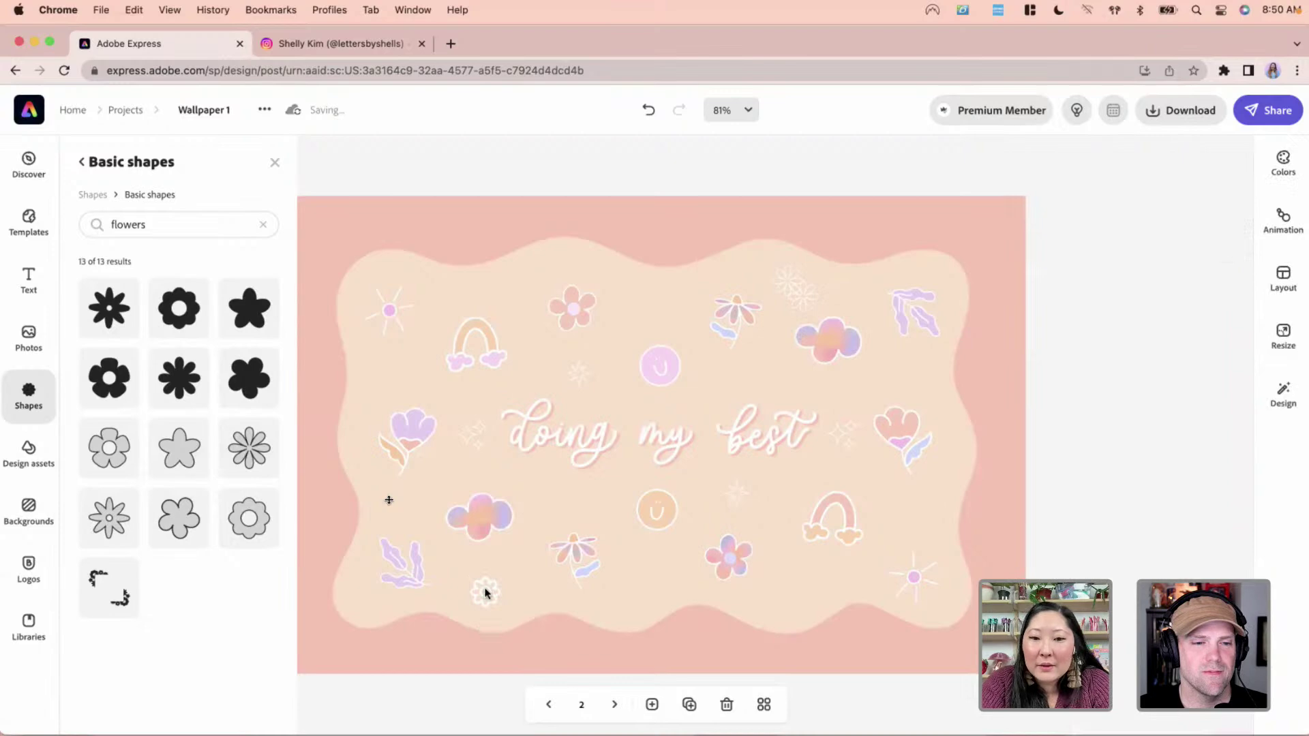
pyautogui.moveTo(808, 301); pyautogui.dragTo(520, 590)
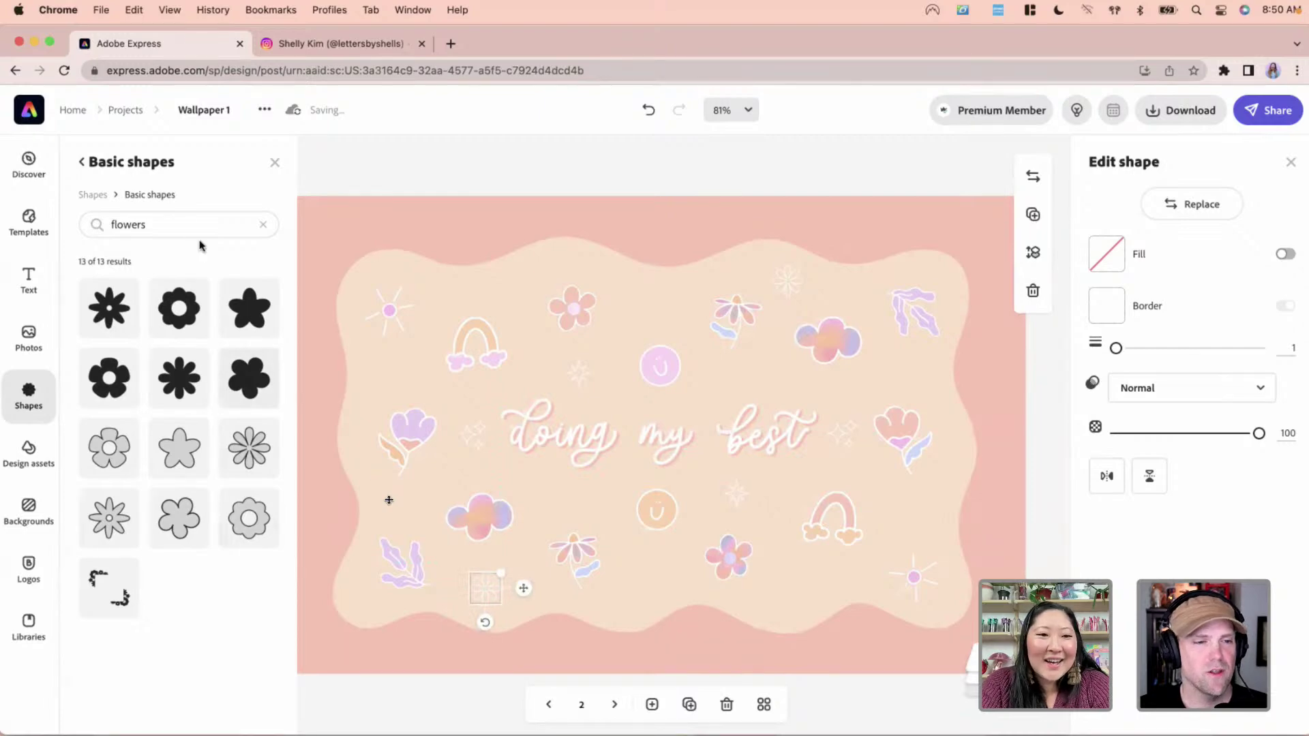
# Clear the flower search and search the whole shapes library for "cloud"
pyautogui.click(262, 225)
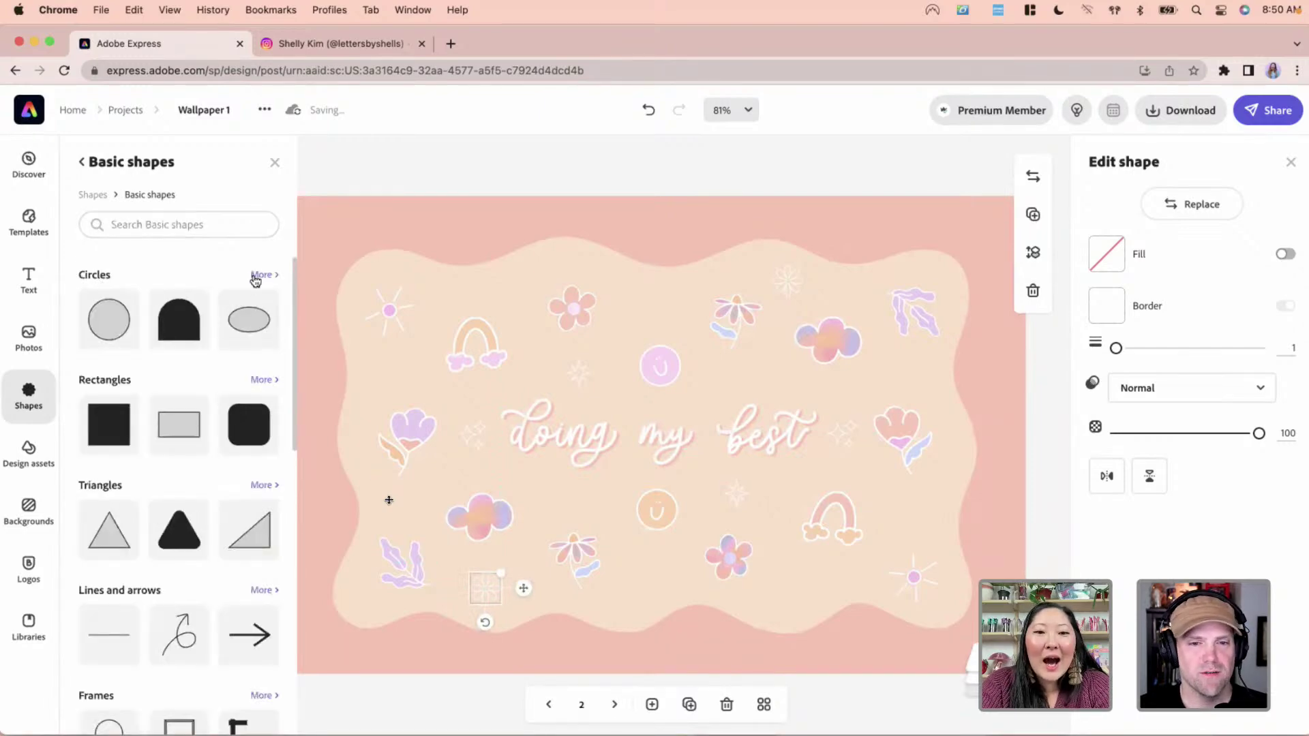
pyautogui.click(463, 184)
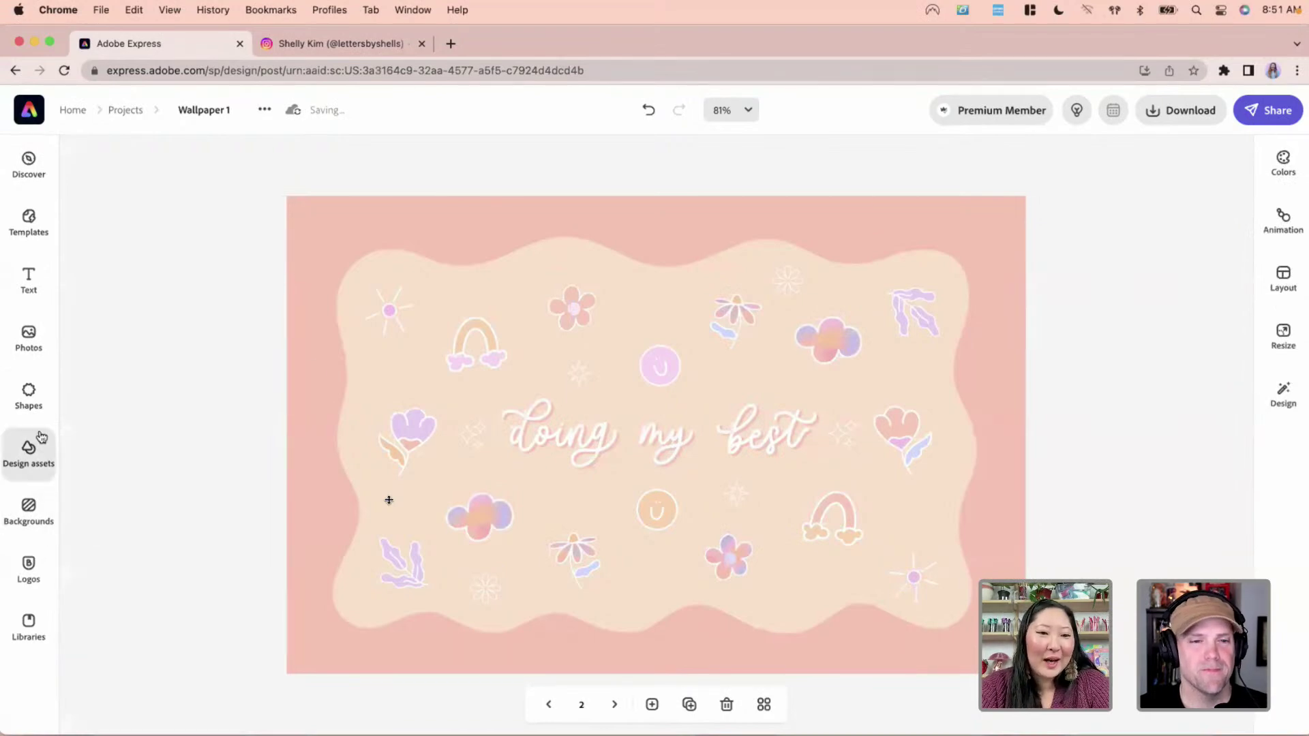
pyautogui.click(29, 392)
pyautogui.click(169, 227)
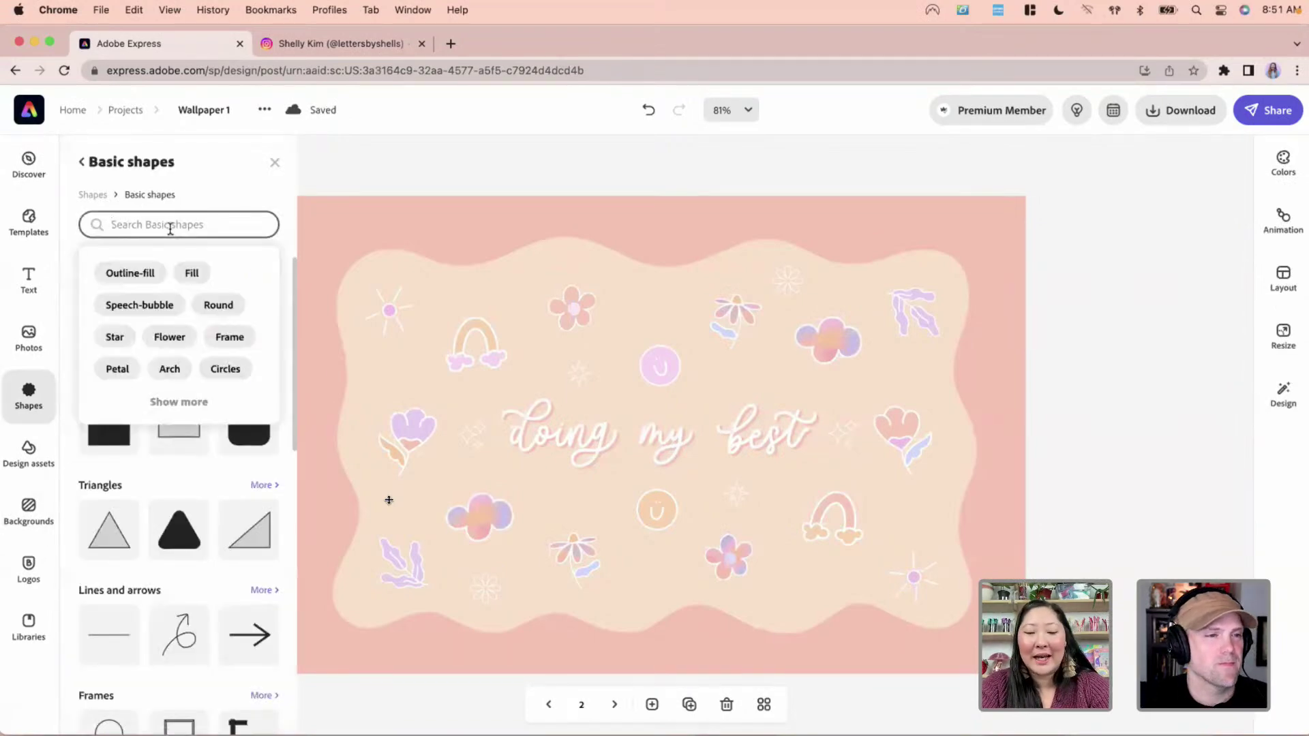
pyautogui.write('cloud')
pyautogui.press('Return')
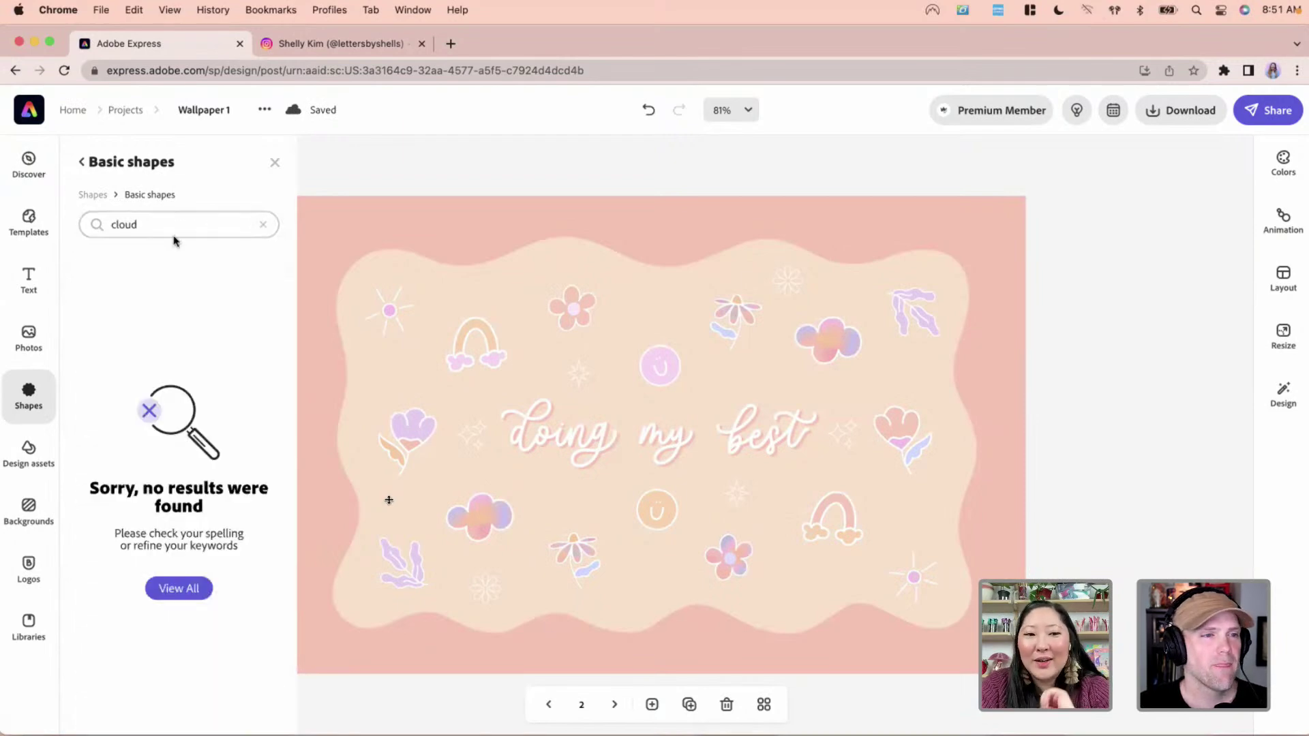
pyautogui.click(92, 195)
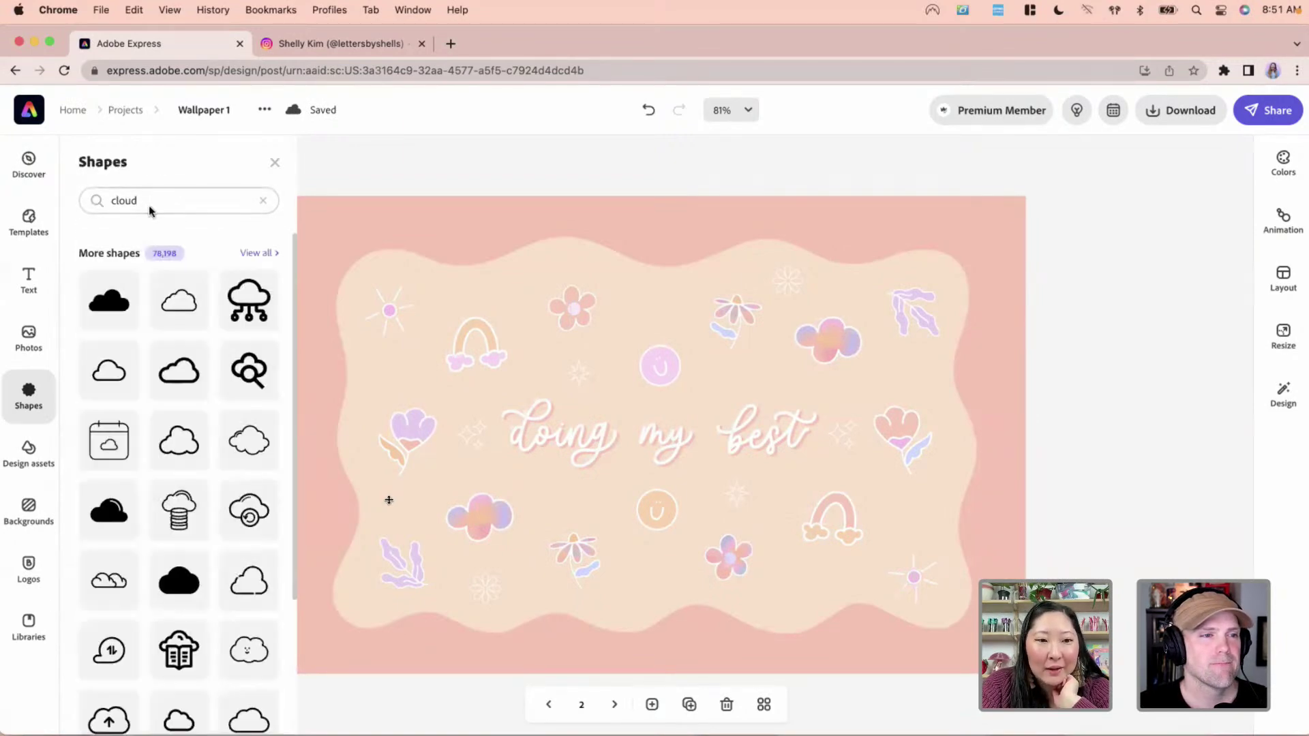
# Add a simple outline cloud from the results, shrink it to a small accent near the orange rainbow, and color it white
pyautogui.scroll(-4, 184, 489)
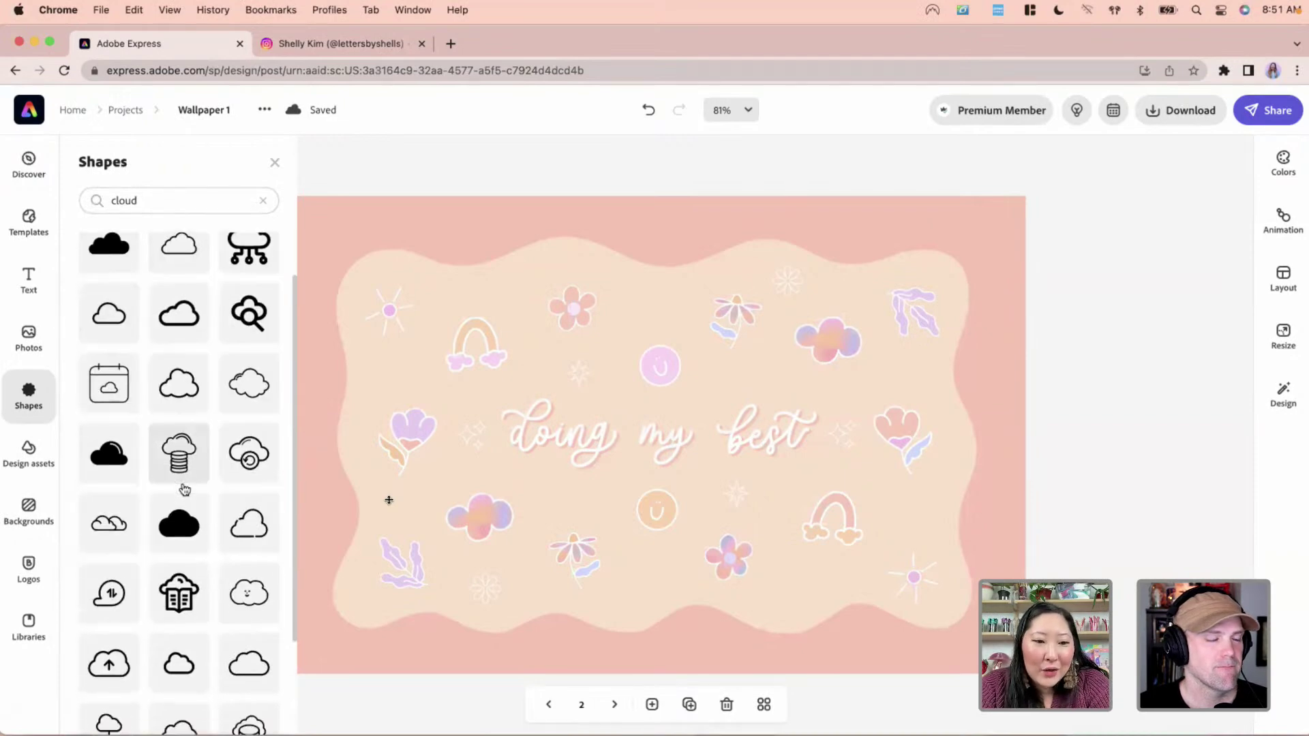
pyautogui.scroll(-6, 184, 489)
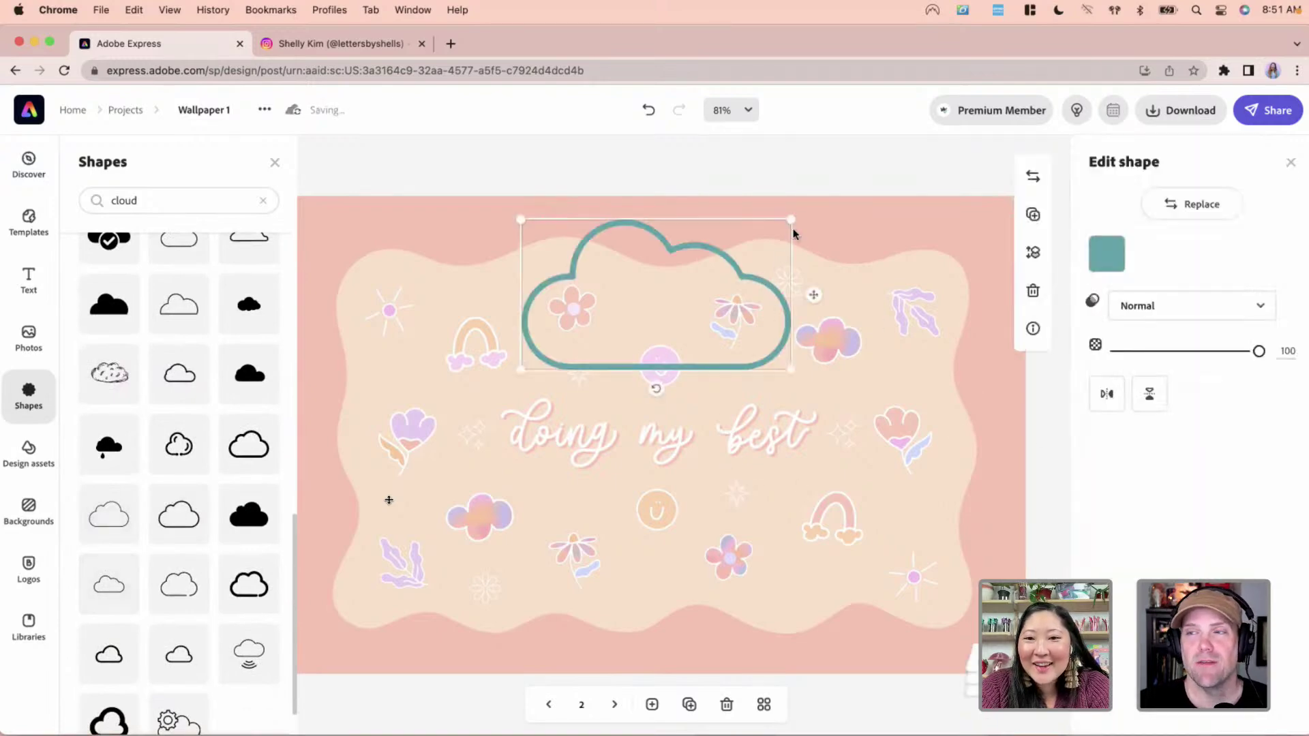
pyautogui.moveTo(789, 217); pyautogui.dragTo(621, 311)
pyautogui.moveTo(561, 344)
pyautogui.mouseDown()
pyautogui.moveTo(536, 355)
pyautogui.moveTo(552, 351)
pyautogui.mouseUp()
pyautogui.click(1113, 256)
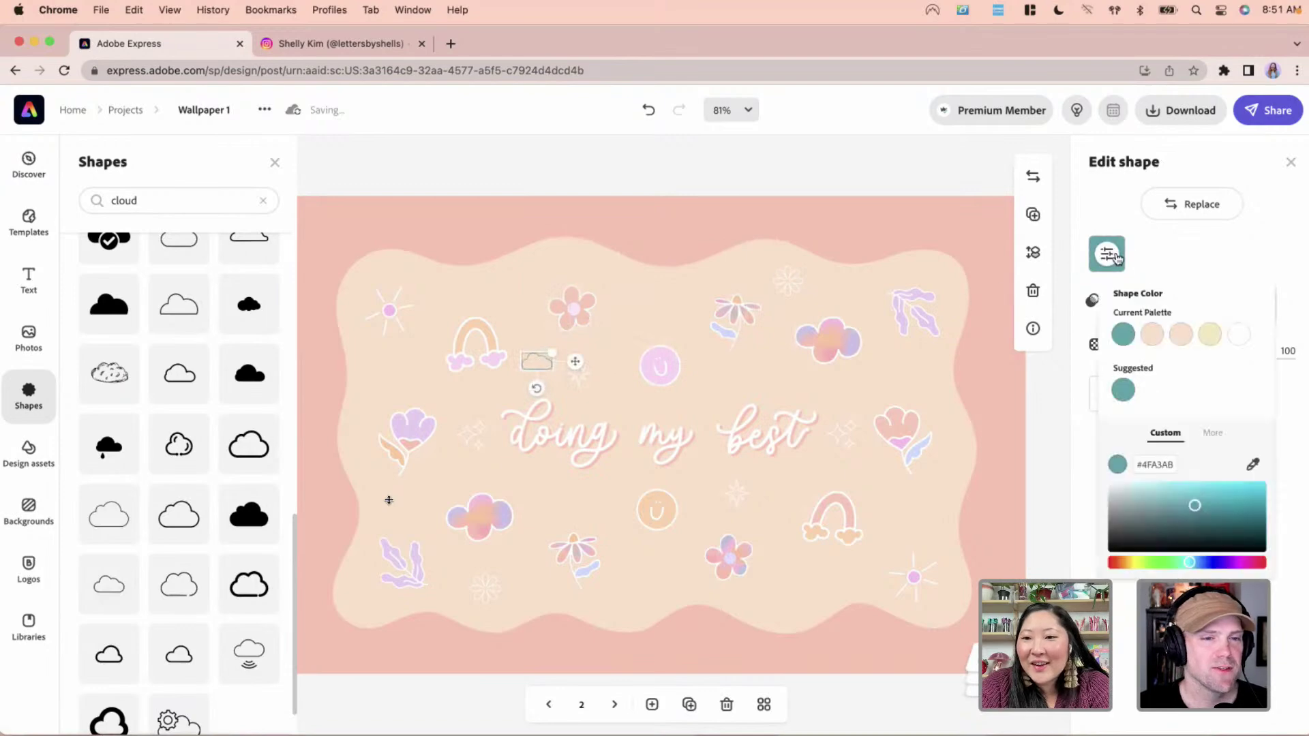
pyautogui.click(1239, 334)
# Place the white cloud above the gap between the orange rainbow and upper pink flower, and shift the flower slightly away from it
pyautogui.click(529, 301)
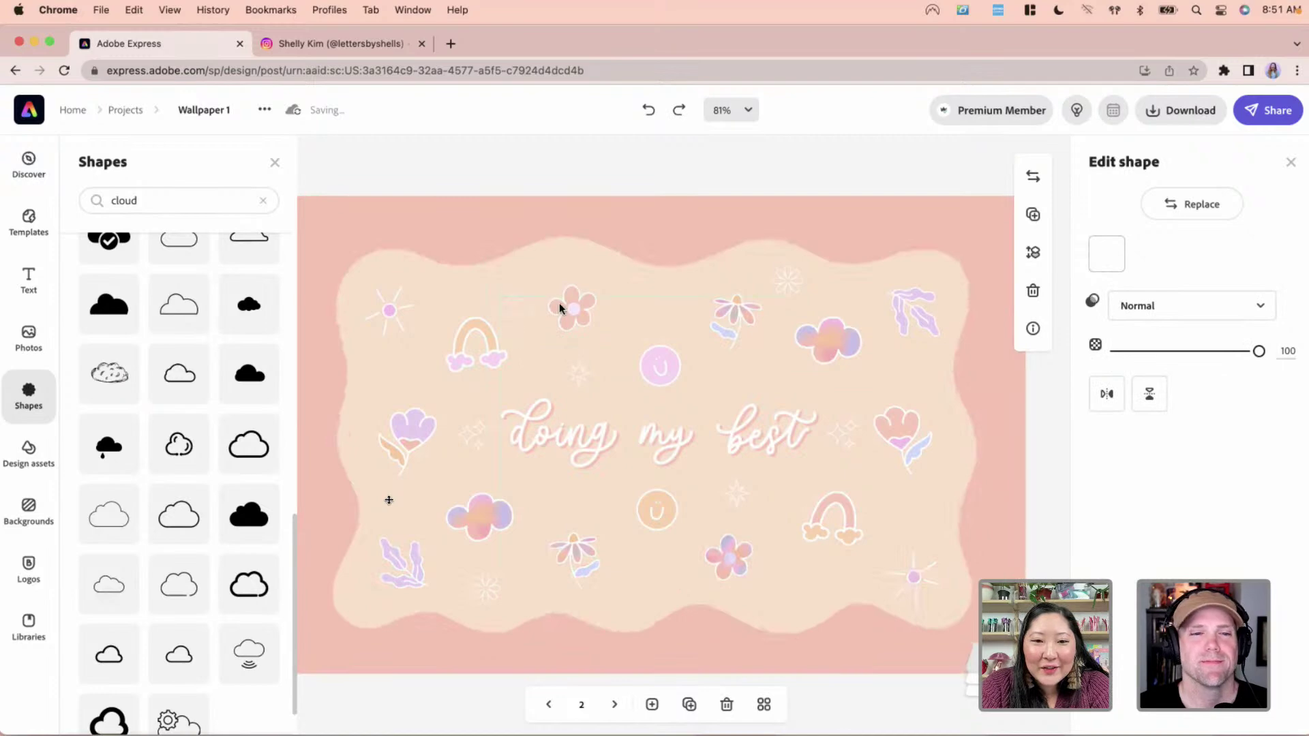
pyautogui.moveTo(542, 290); pyautogui.dragTo(693, 291)
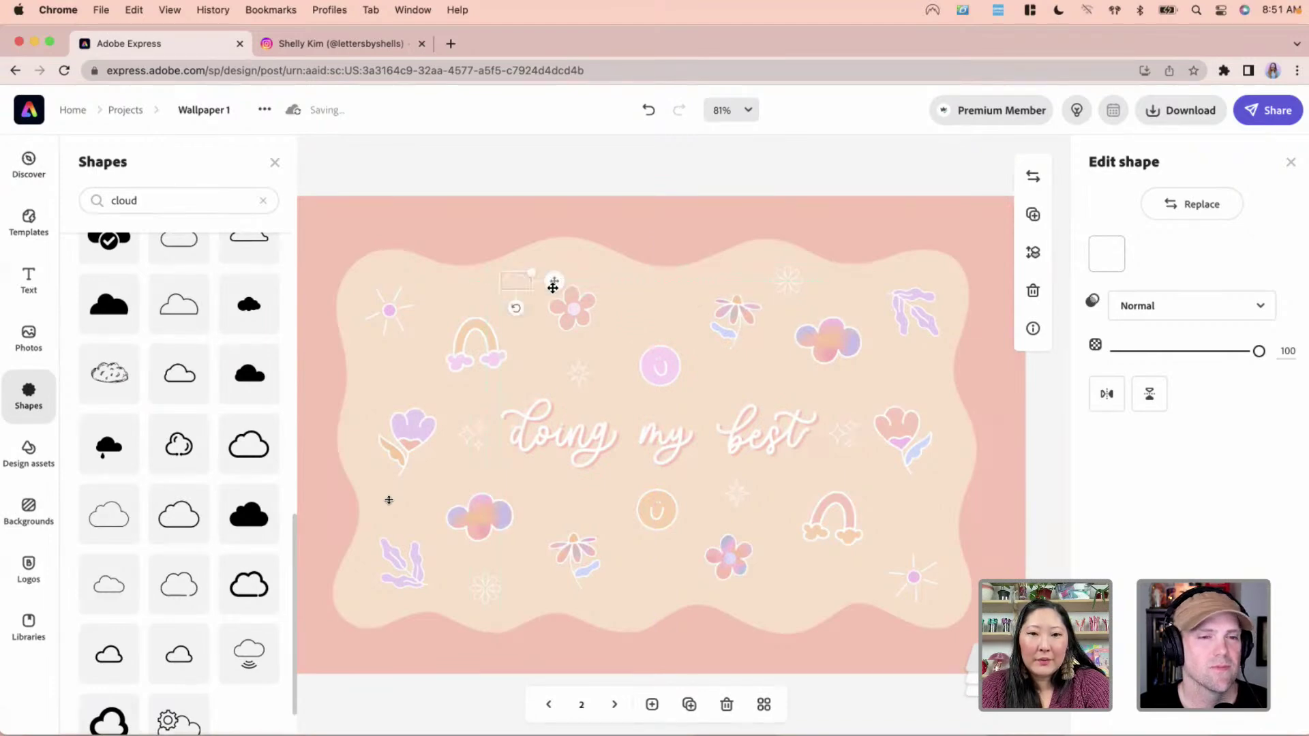
pyautogui.click(584, 302)
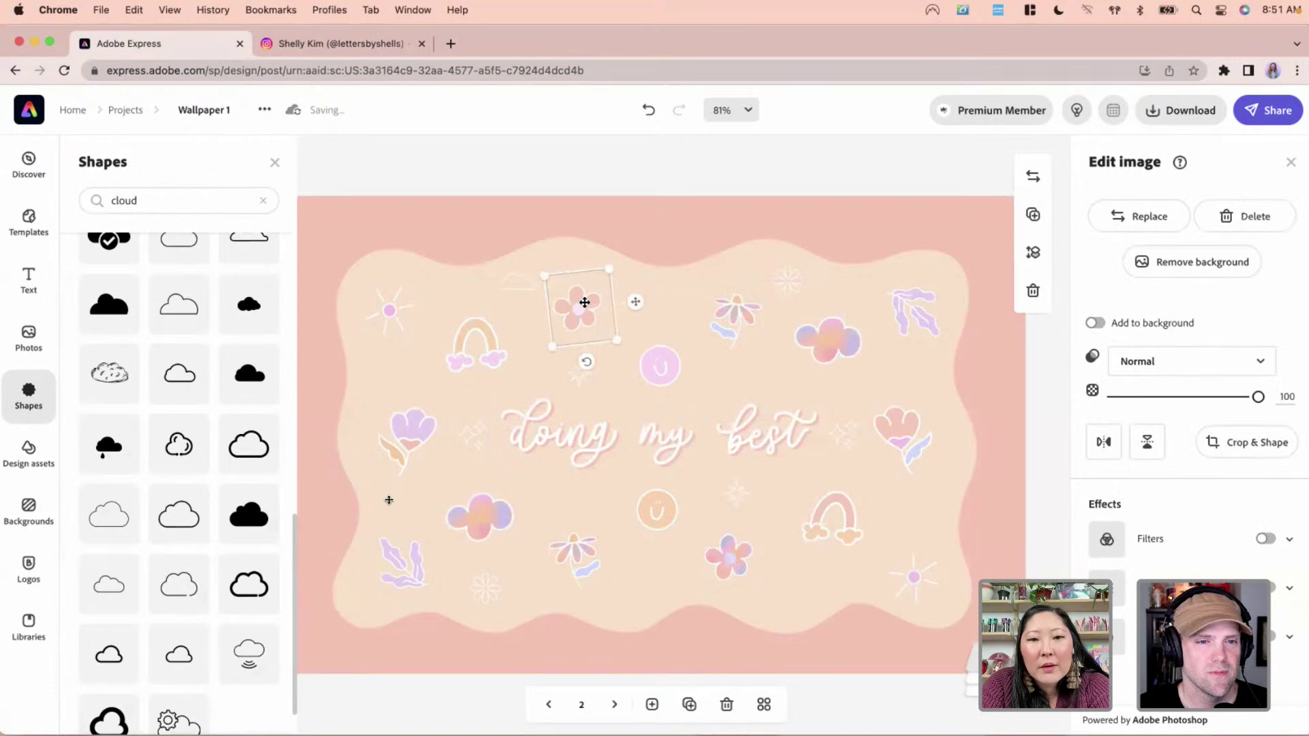
# Duplicate the white cloud into the gap below the pink rainbow, between the lower pink flower and the sunburst
pyautogui.click(526, 284)
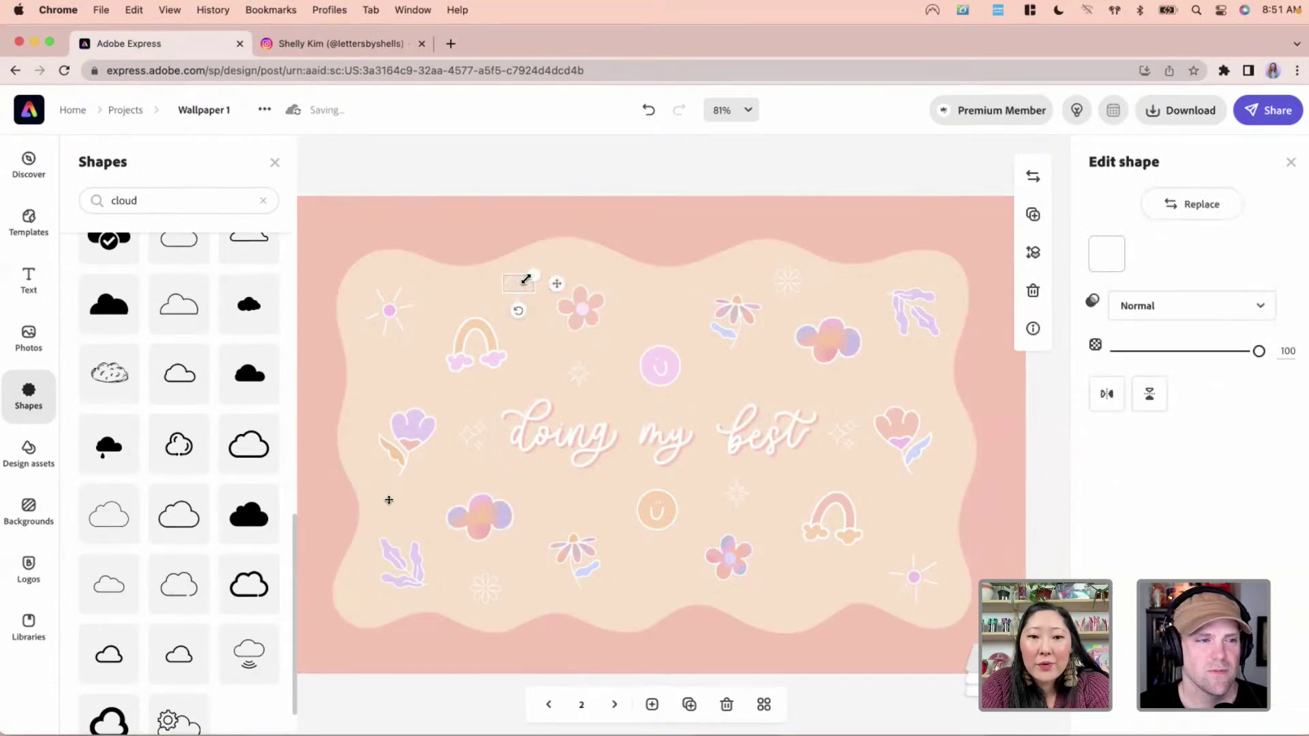
pyautogui.moveTo(557, 284); pyautogui.dragTo(788, 538)
pyautogui.moveTo(826, 601); pyautogui.dragTo(836, 592)
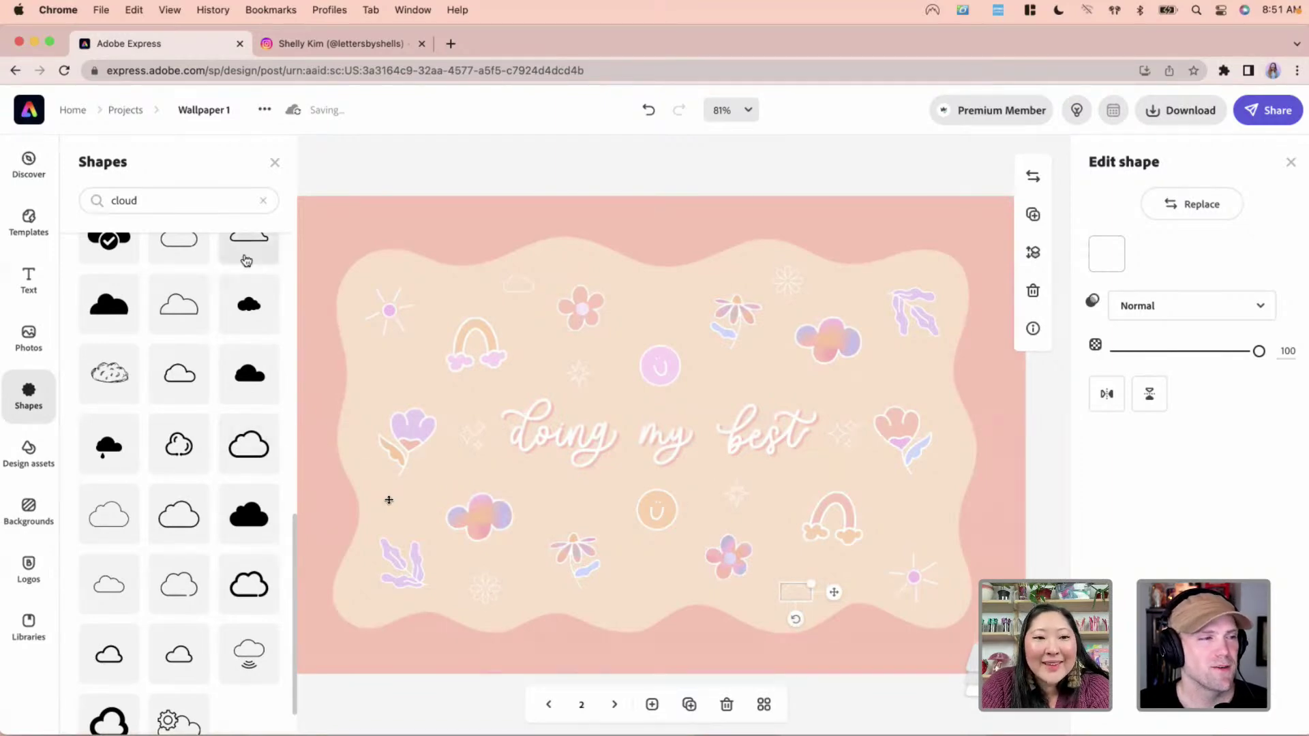
# Nudge the upper daisy slightly farther away from the white eight-petal flower
pyautogui.click(483, 591)
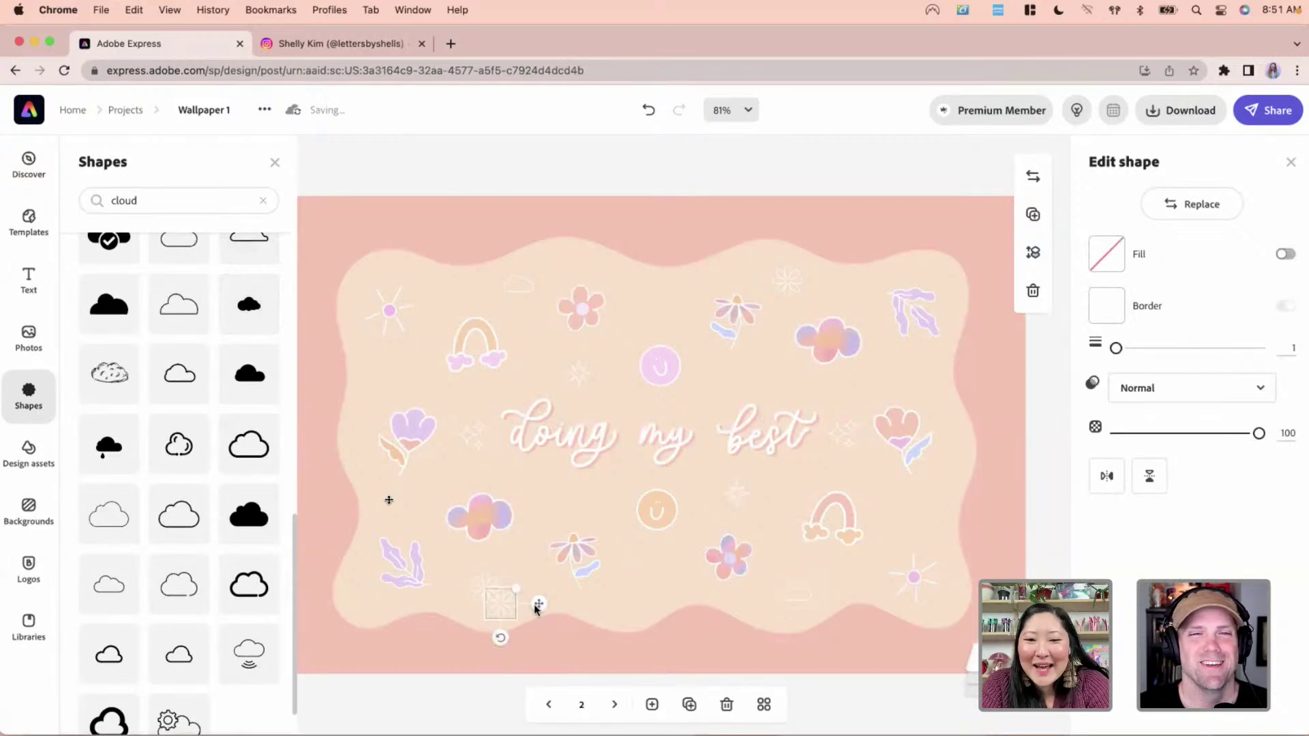
pyautogui.click(748, 313)
pyautogui.moveTo(747, 312); pyautogui.dragTo(745, 310)
pyautogui.click(782, 379)
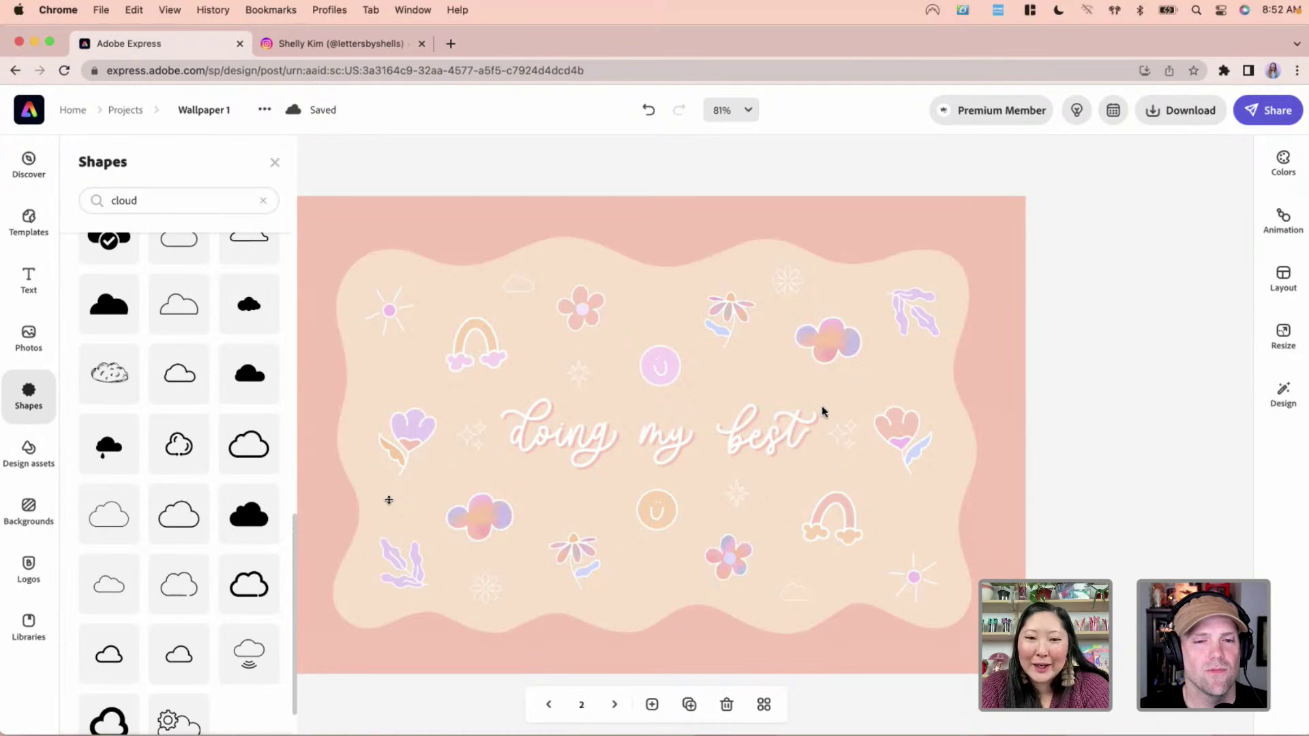
# Search the shapes for "star", add the four-pointed outline star, turn off its fill, and shrink it beside the lower pink rainbow
pyautogui.click(190, 199)
pyautogui.write('star')
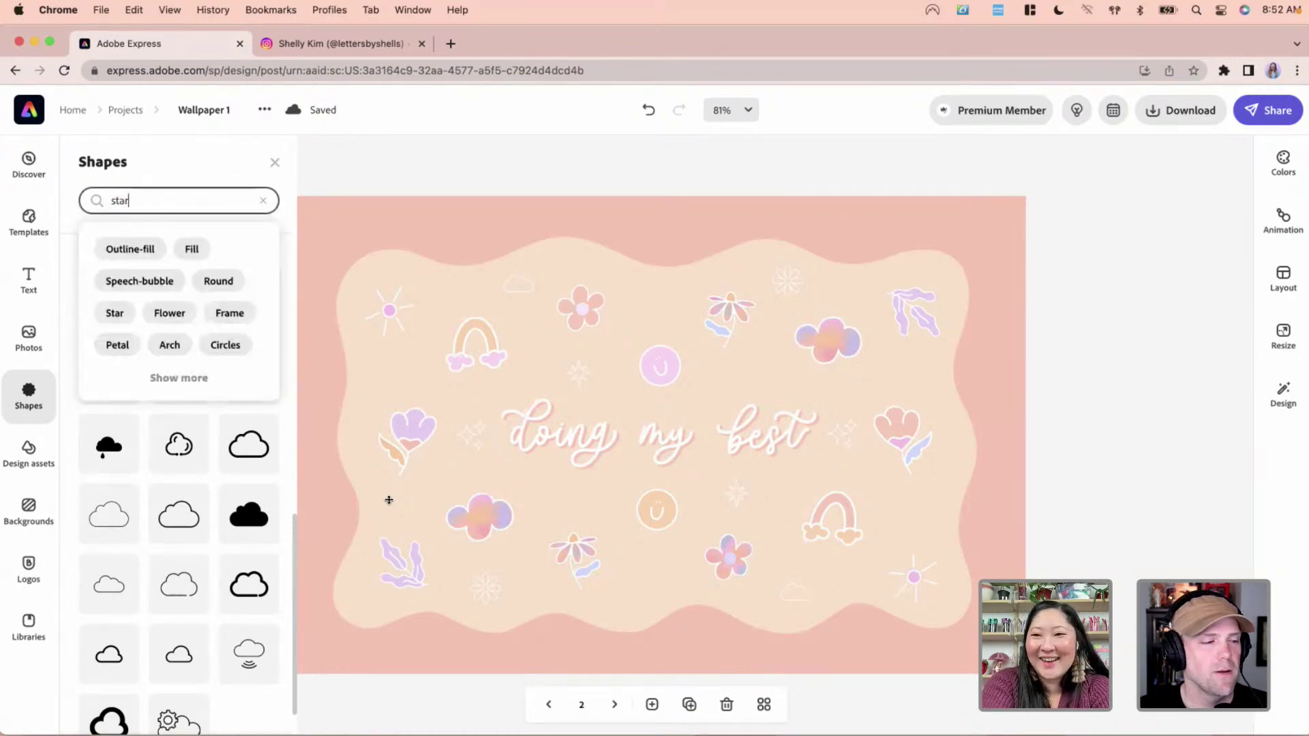
pyautogui.press('Return')
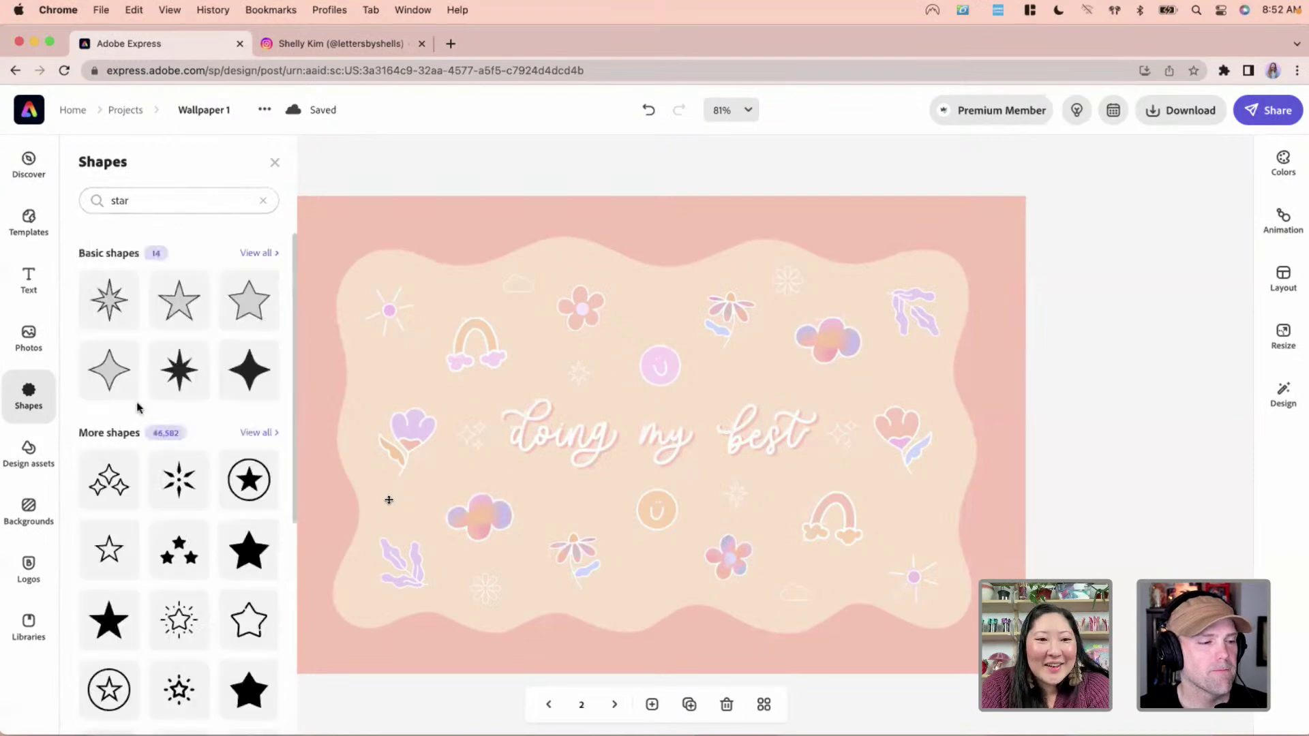
pyautogui.click(109, 370)
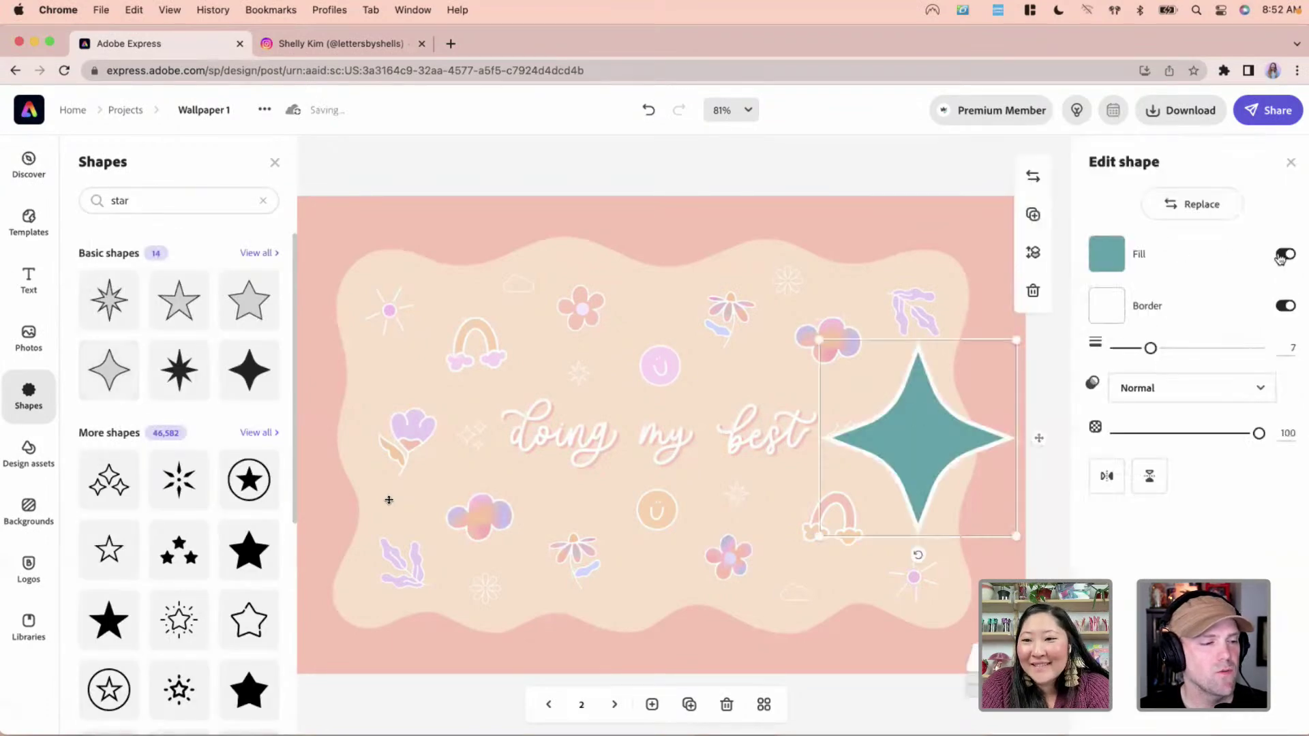
pyautogui.click(1286, 255)
pyautogui.moveTo(1015, 340); pyautogui.dragTo(818, 486)
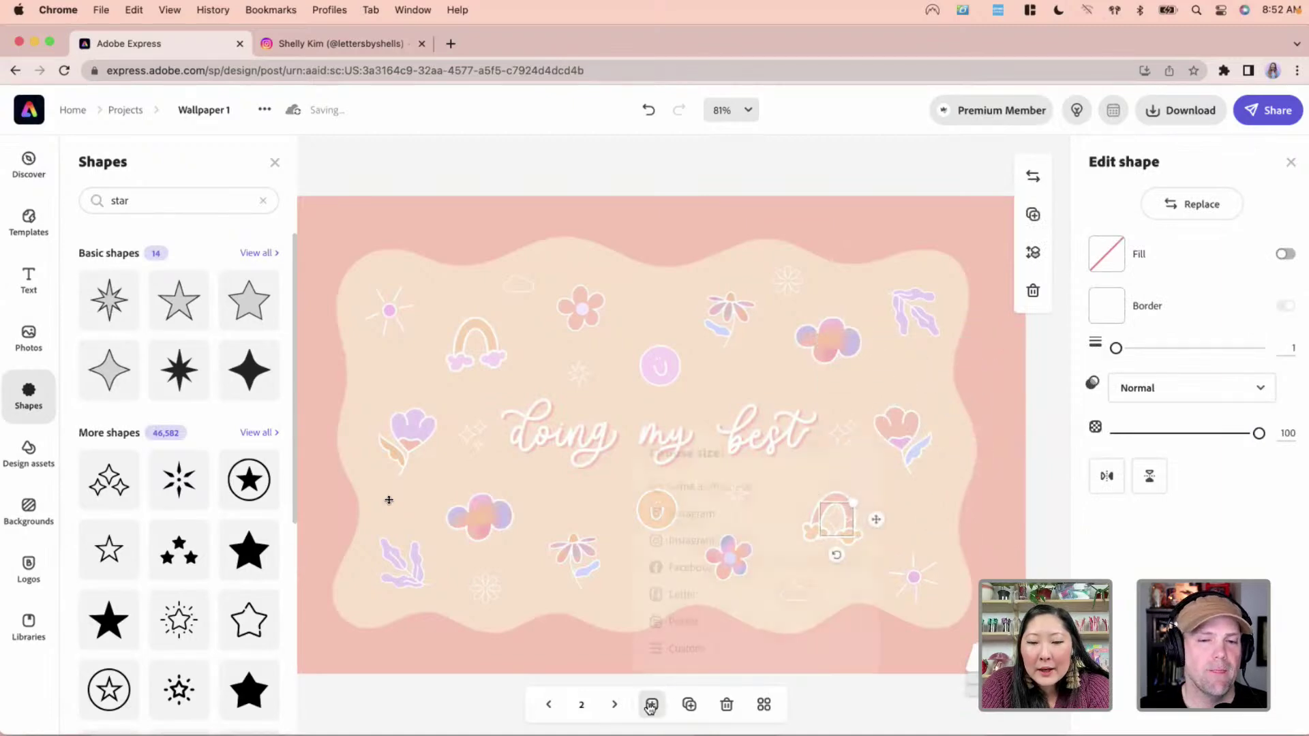
# Examine the size options offered for adding a new page, and dismiss them without adding one
pyautogui.click(652, 705)
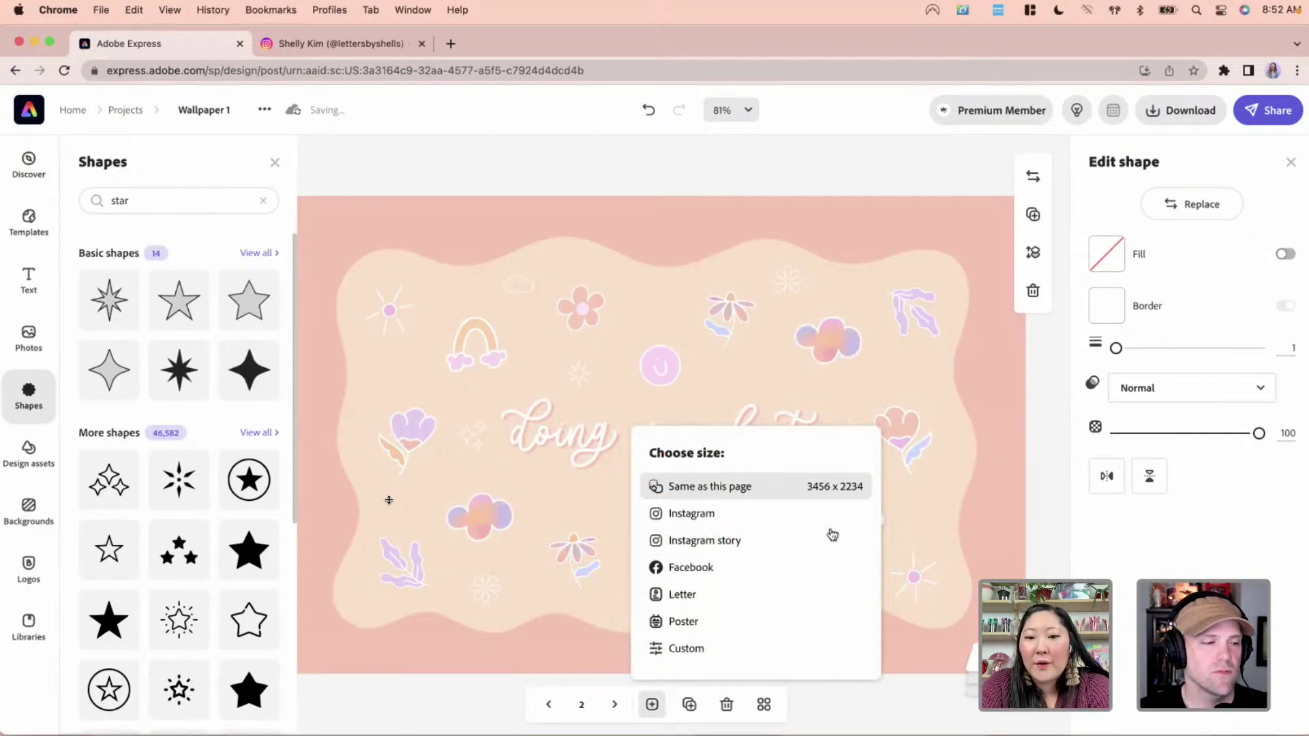
pyautogui.click(845, 706)
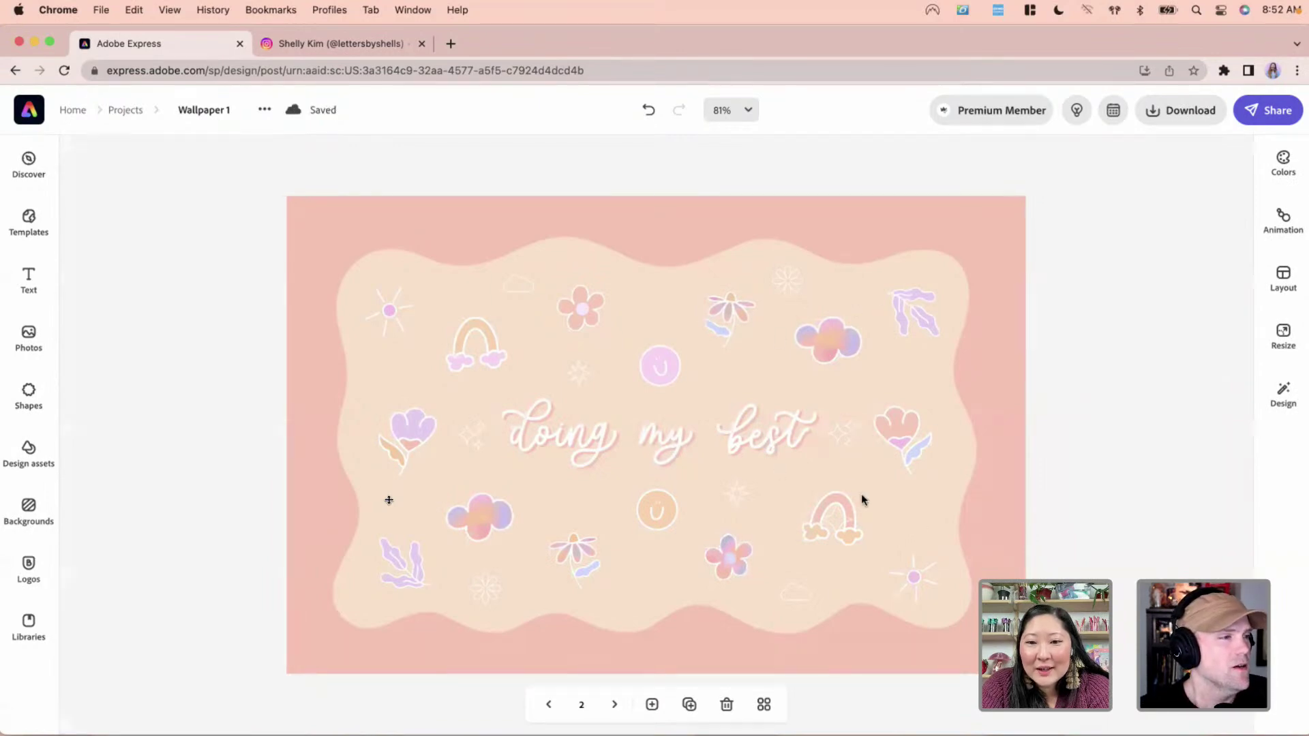
# Try the four-pointed outline star in the gap above the upper smiley, and remove it from the design
pyautogui.click(835, 516)
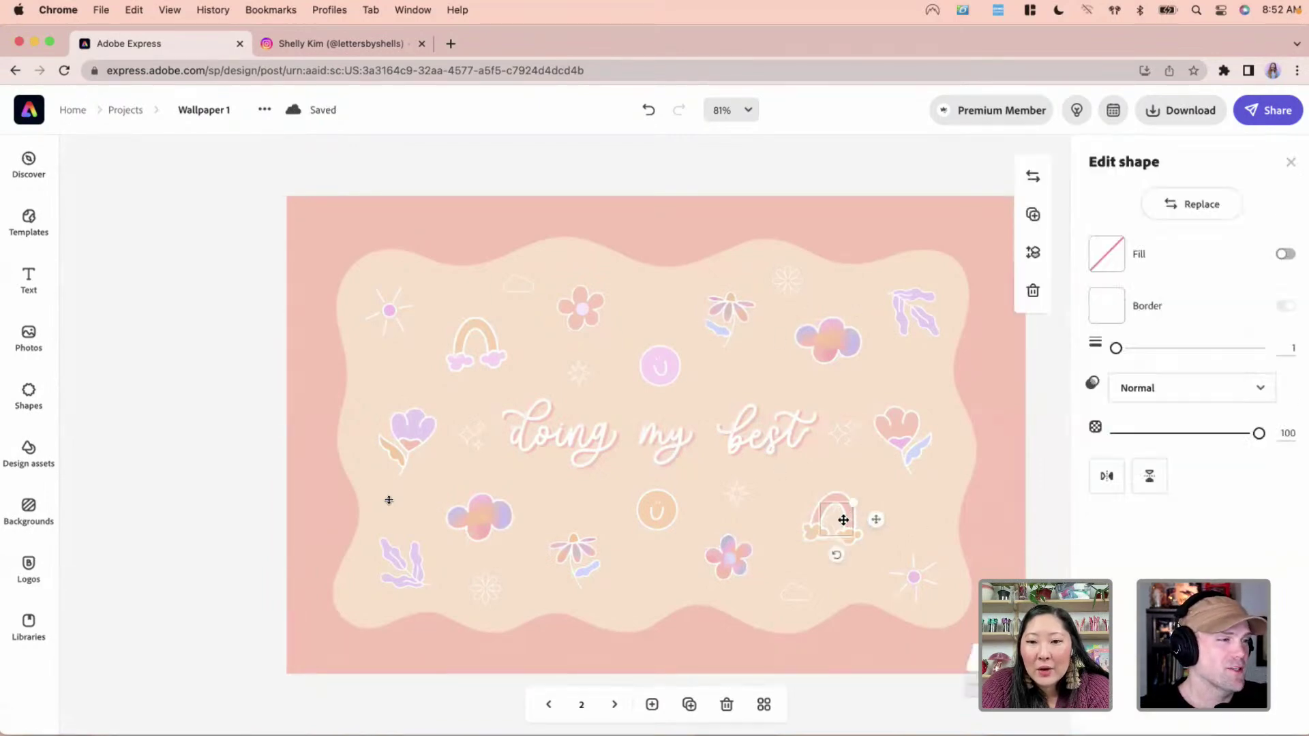
pyautogui.moveTo(843, 519); pyautogui.dragTo(842, 518)
pyautogui.moveTo(659, 300); pyautogui.dragTo(667, 300)
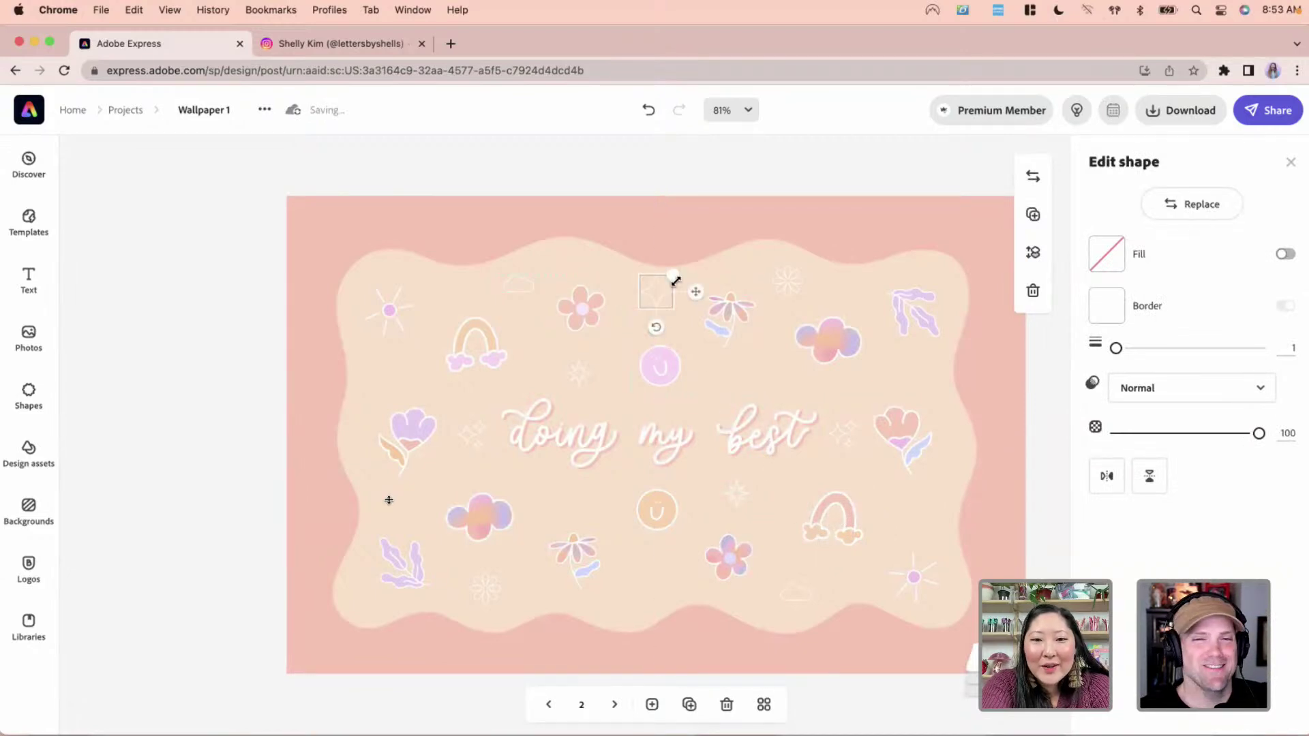
pyautogui.click(677, 285)
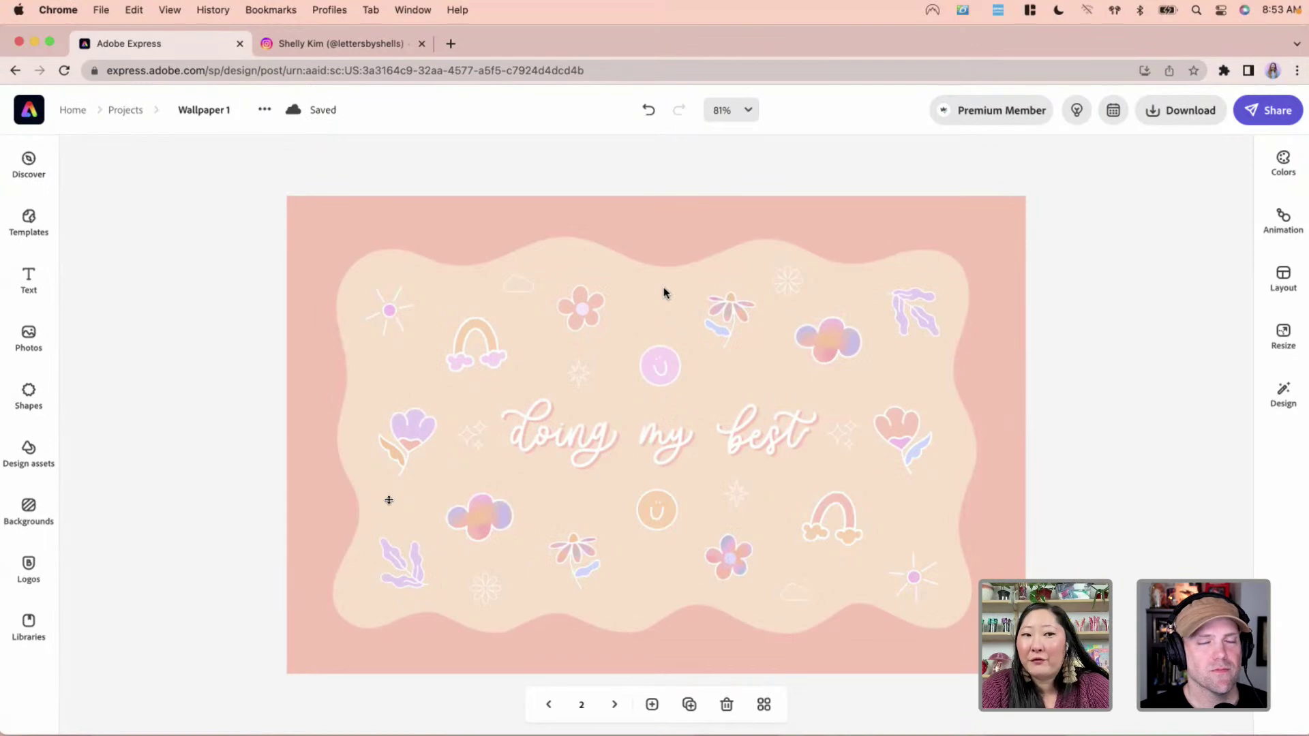
# Return to the home page and browse the full template gallery and the formats available for new projects
pyautogui.click(76, 112)
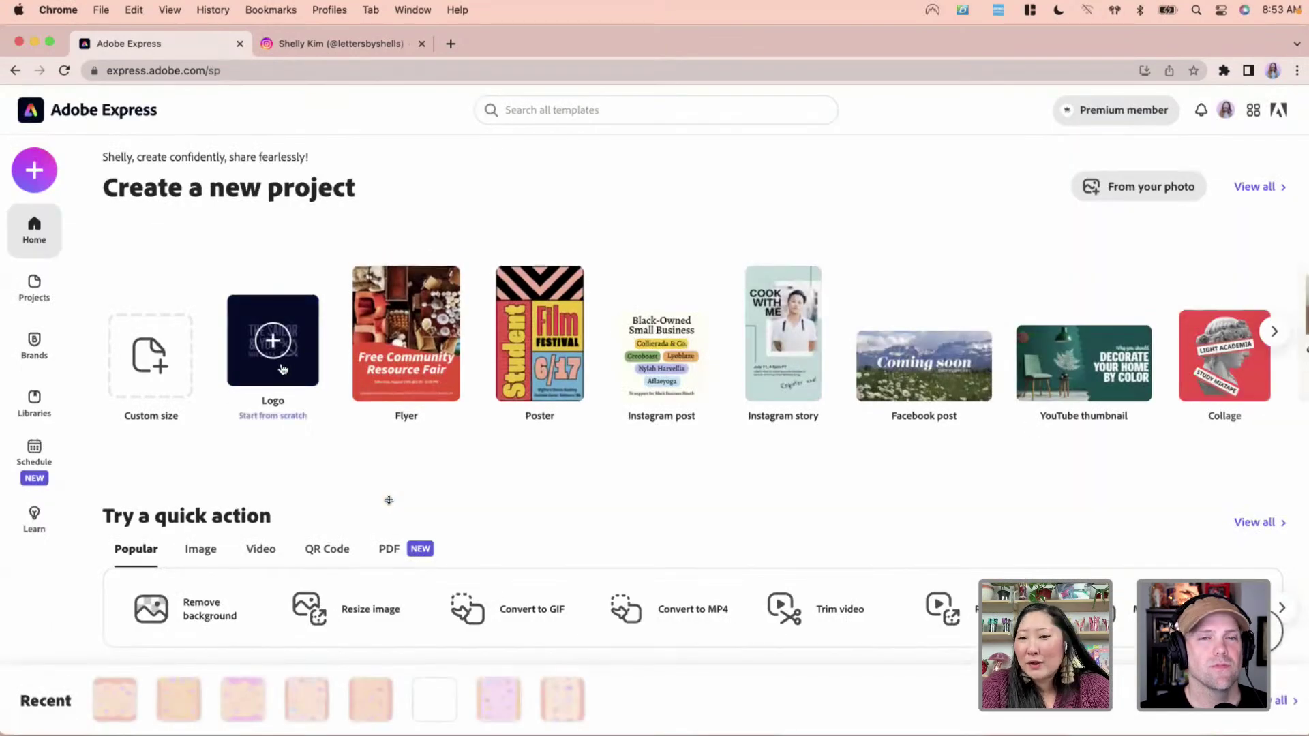
pyautogui.click(1269, 188)
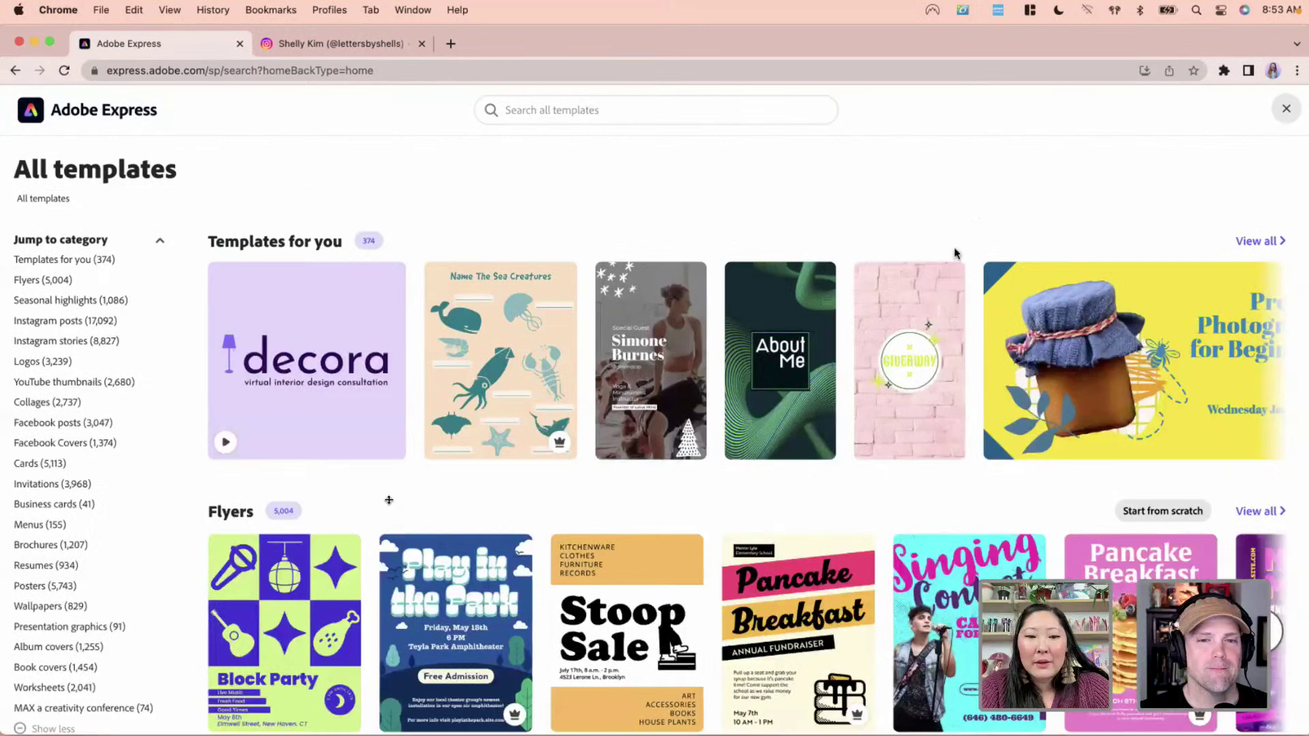
pyautogui.scroll(-3, 920, 269)
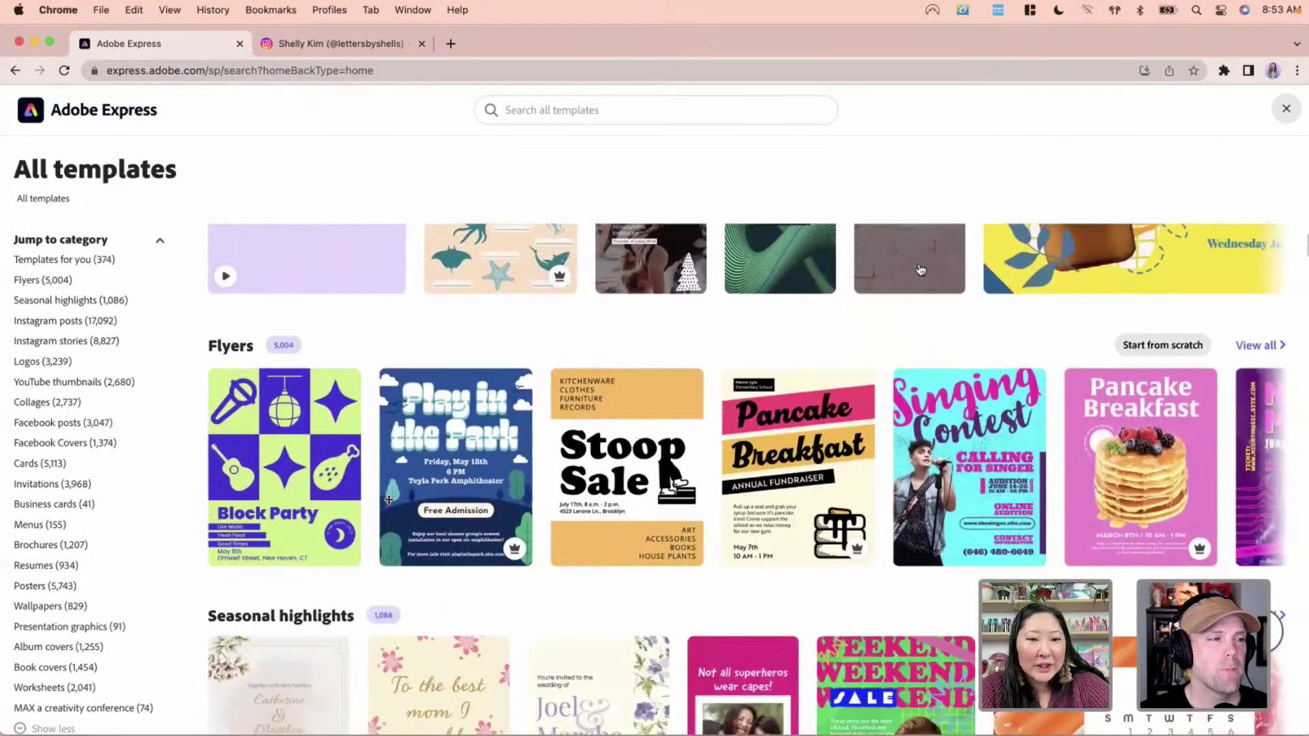
pyautogui.scroll(-2, 341, 595)
pyautogui.scroll(-6, 338, 591)
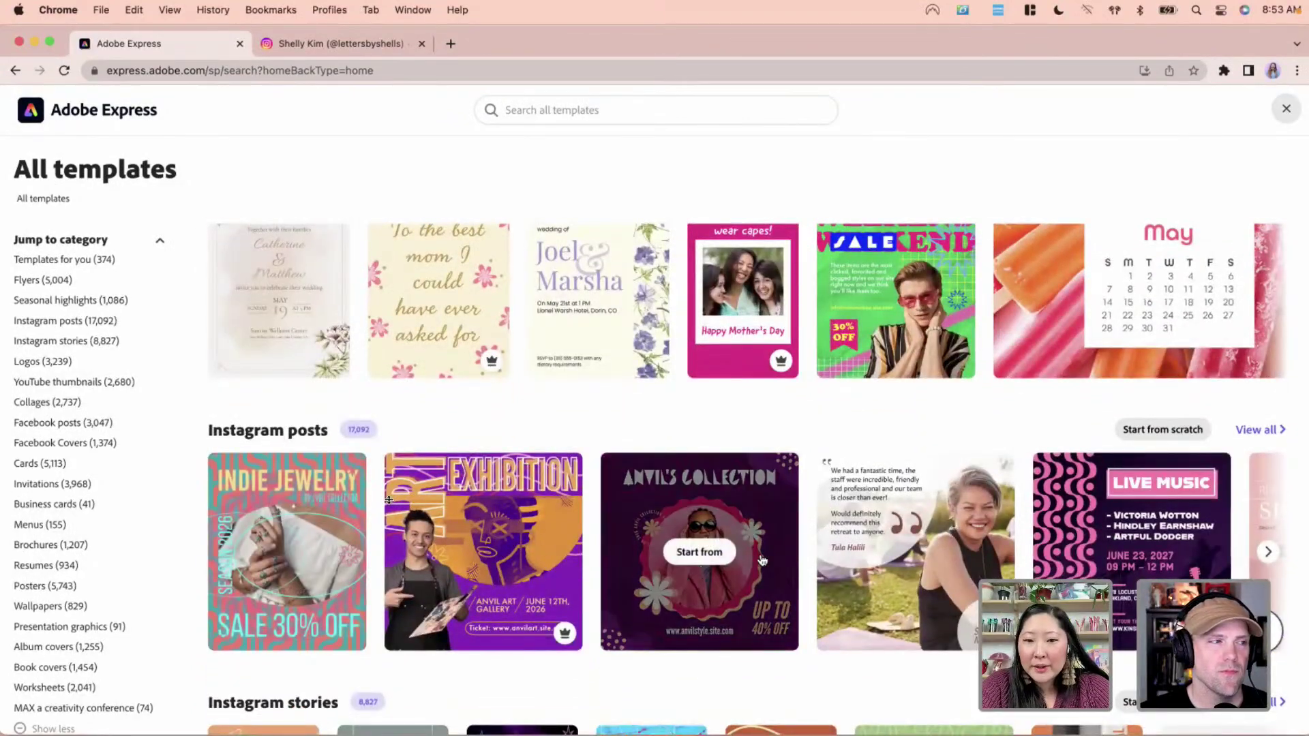
pyautogui.scroll(-5, 1132, 477)
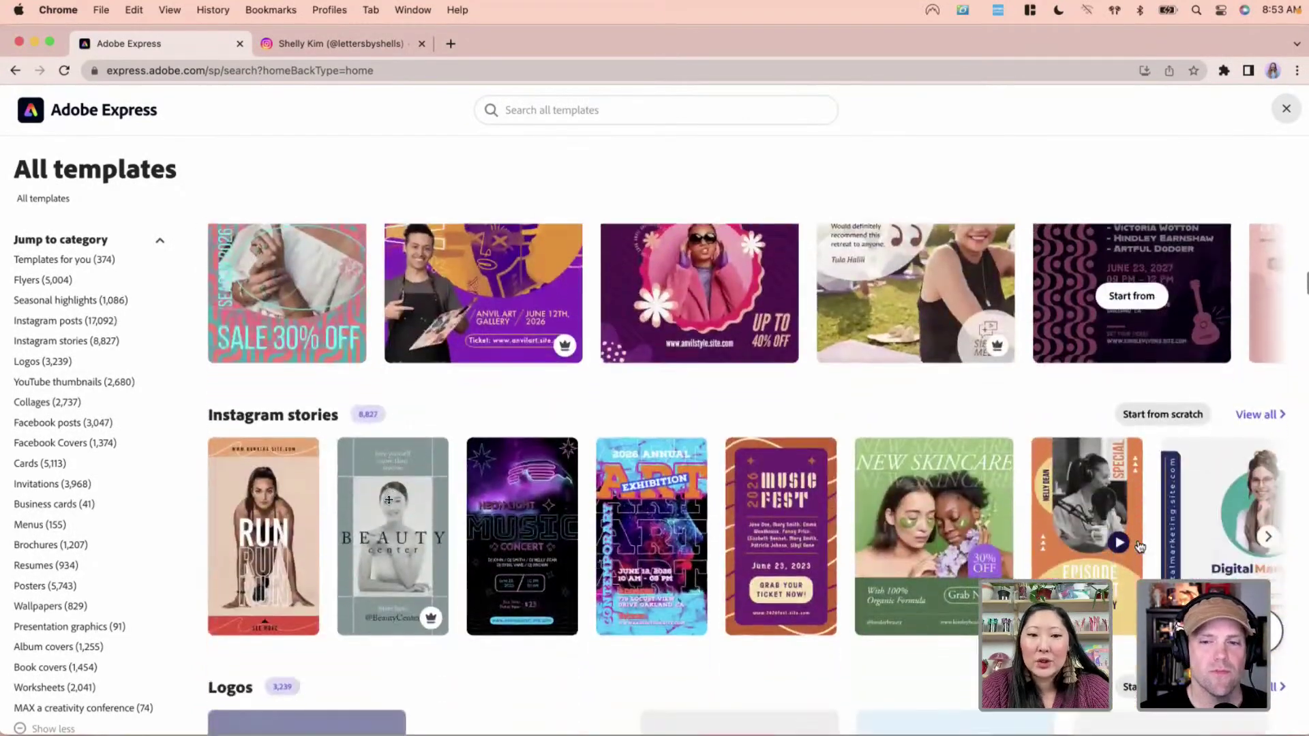
pyautogui.scroll(-6, 1139, 546)
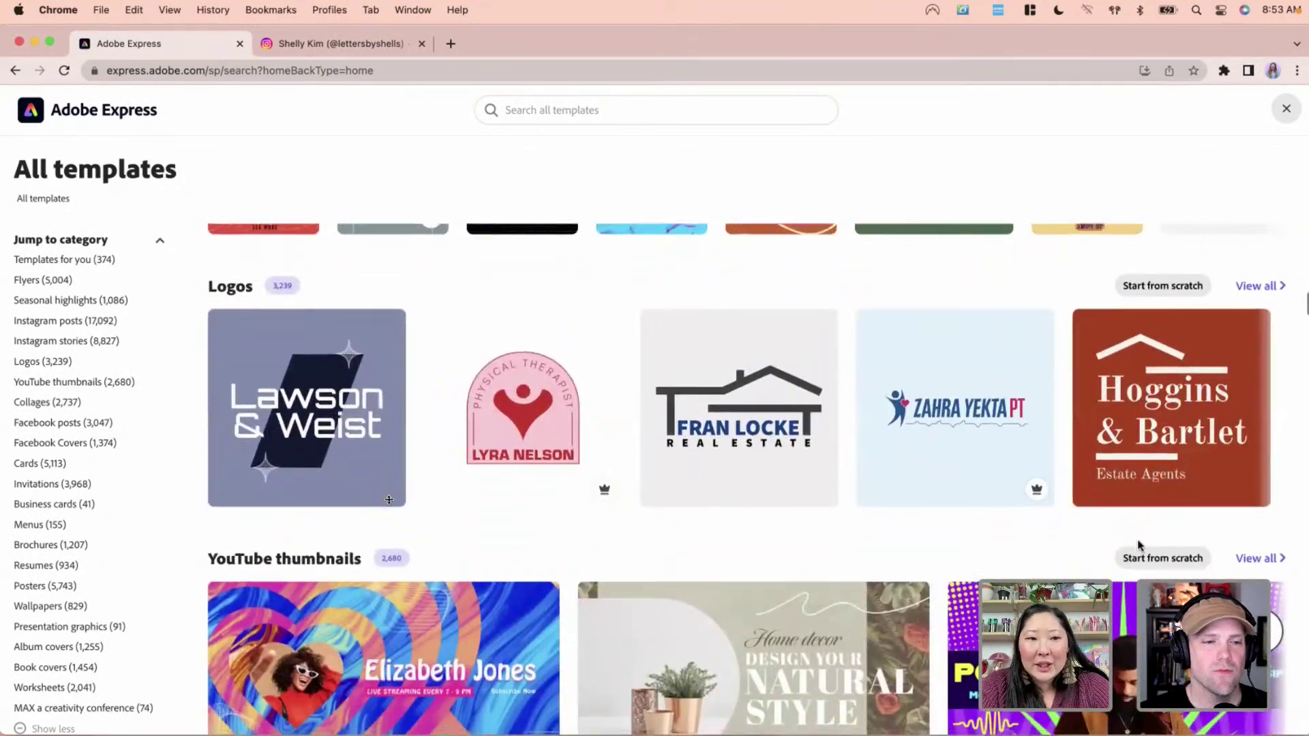
pyautogui.scroll(15, 1138, 545)
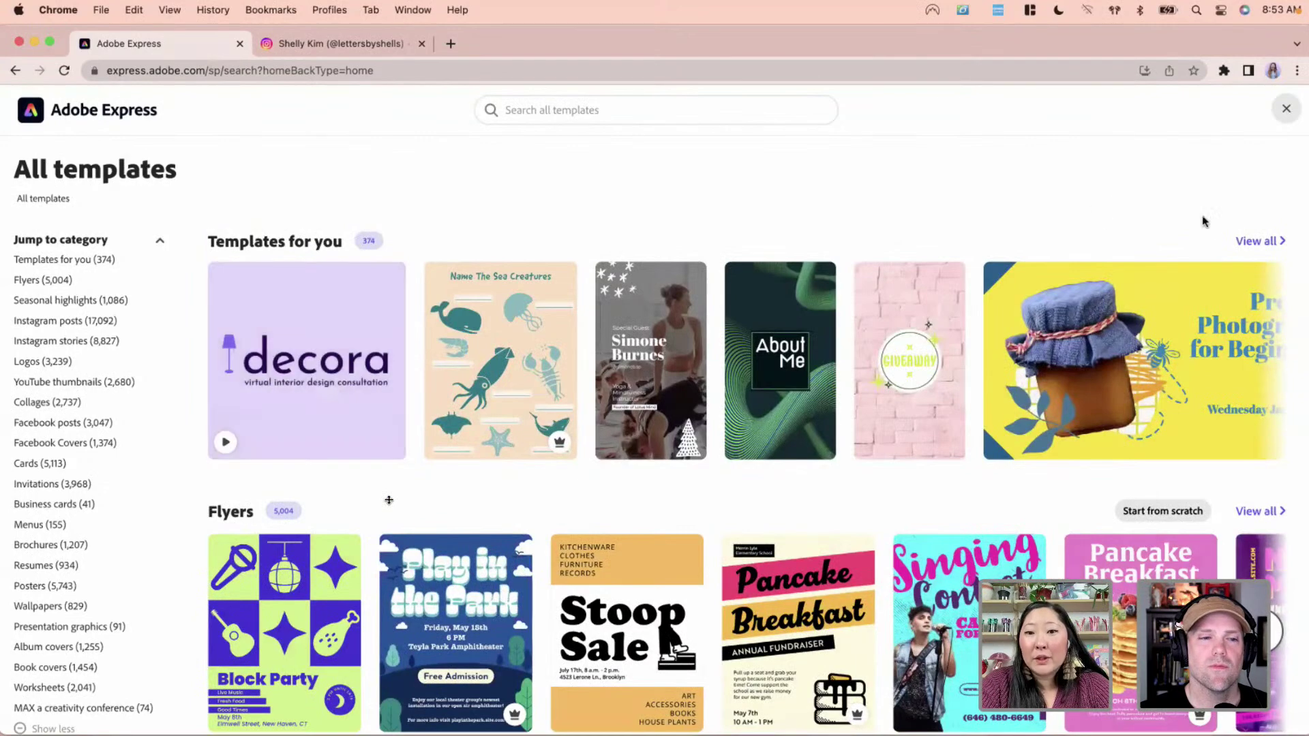
pyautogui.click(1287, 109)
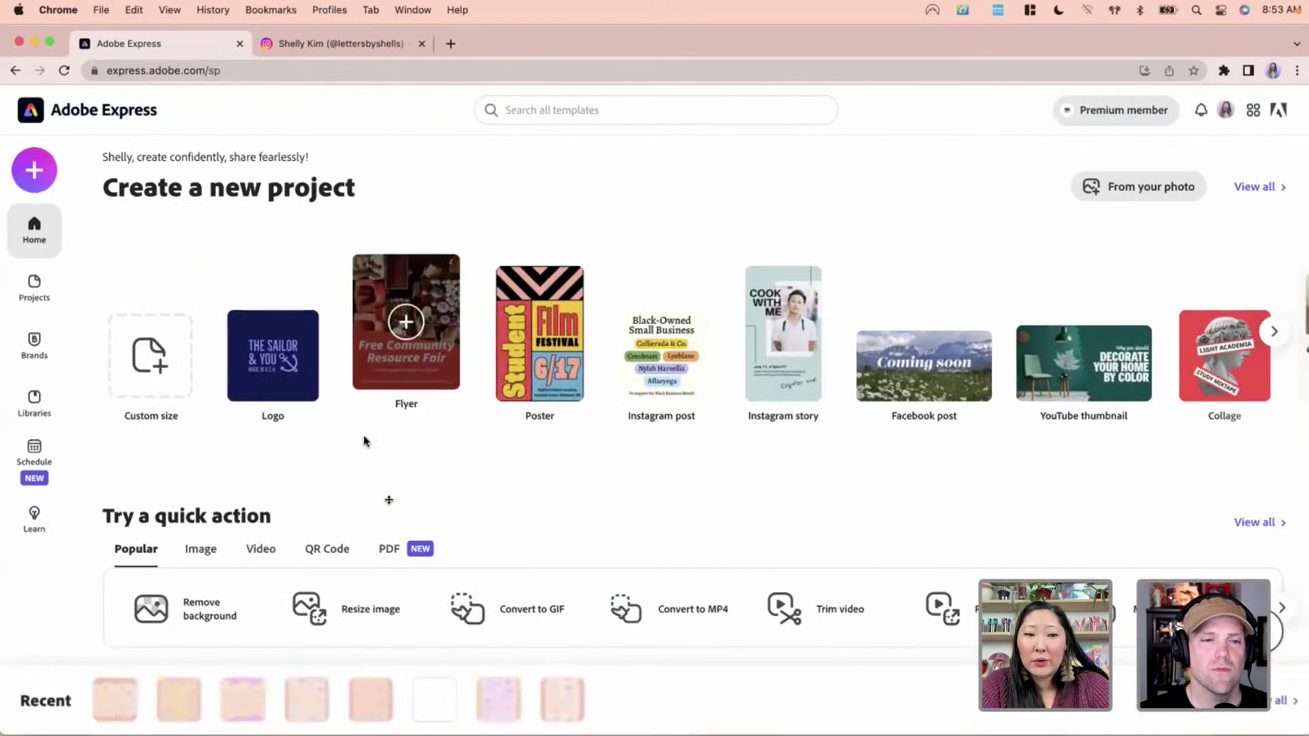
pyautogui.scroll(-3, 686, 427)
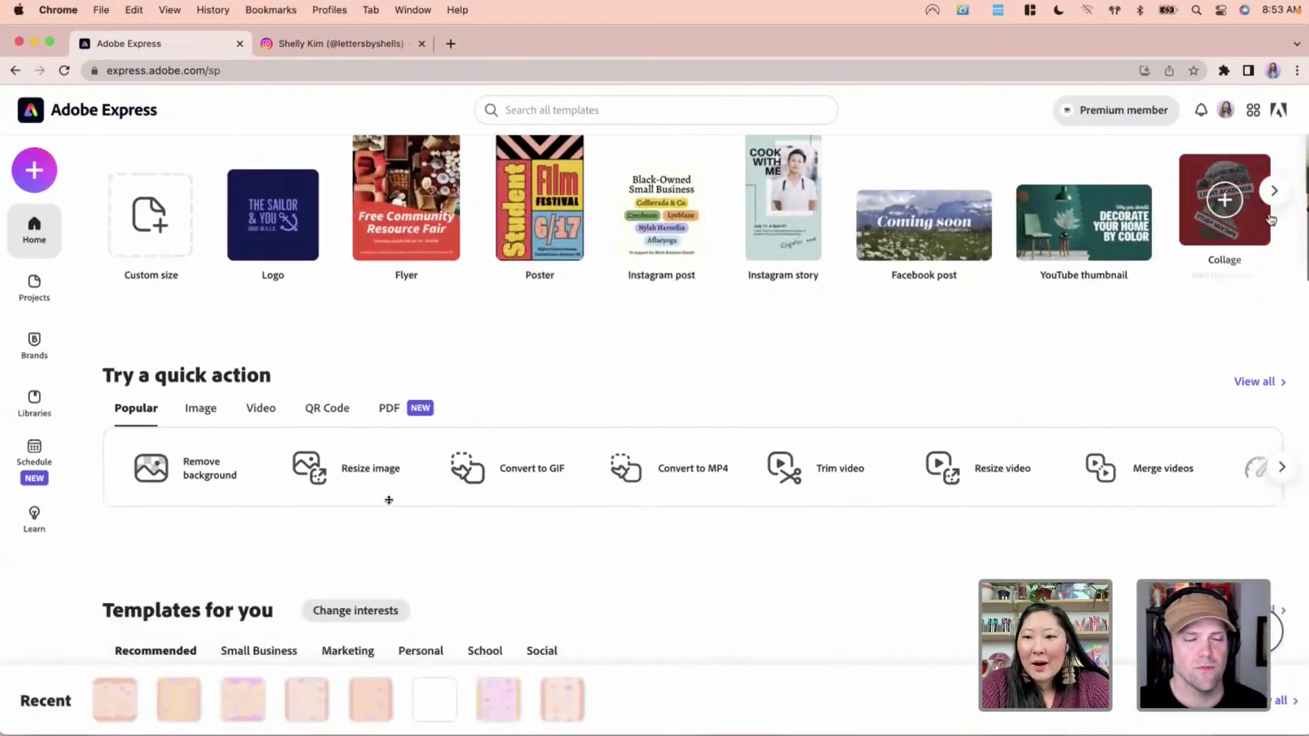
pyautogui.click(1273, 191)
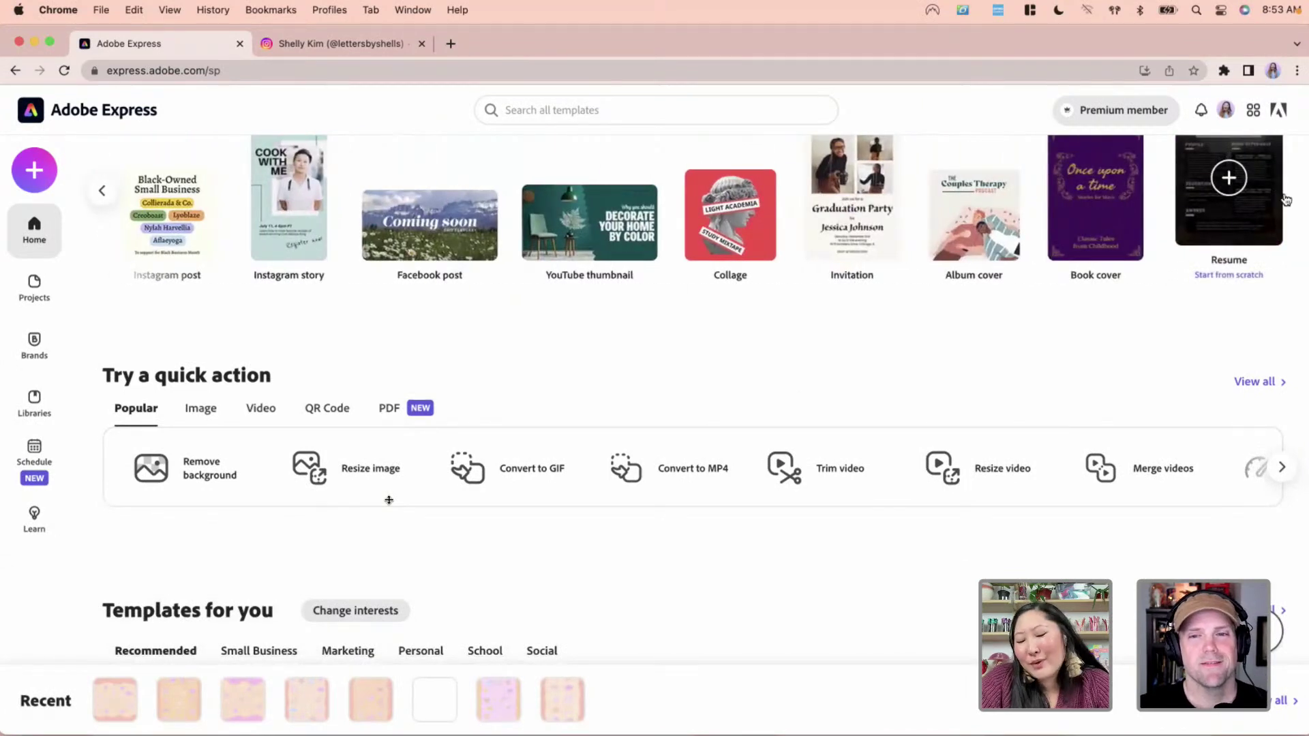
# Reopen the Wallpaper 1 project from the recent projects and go to page 2
pyautogui.click(1272, 701)
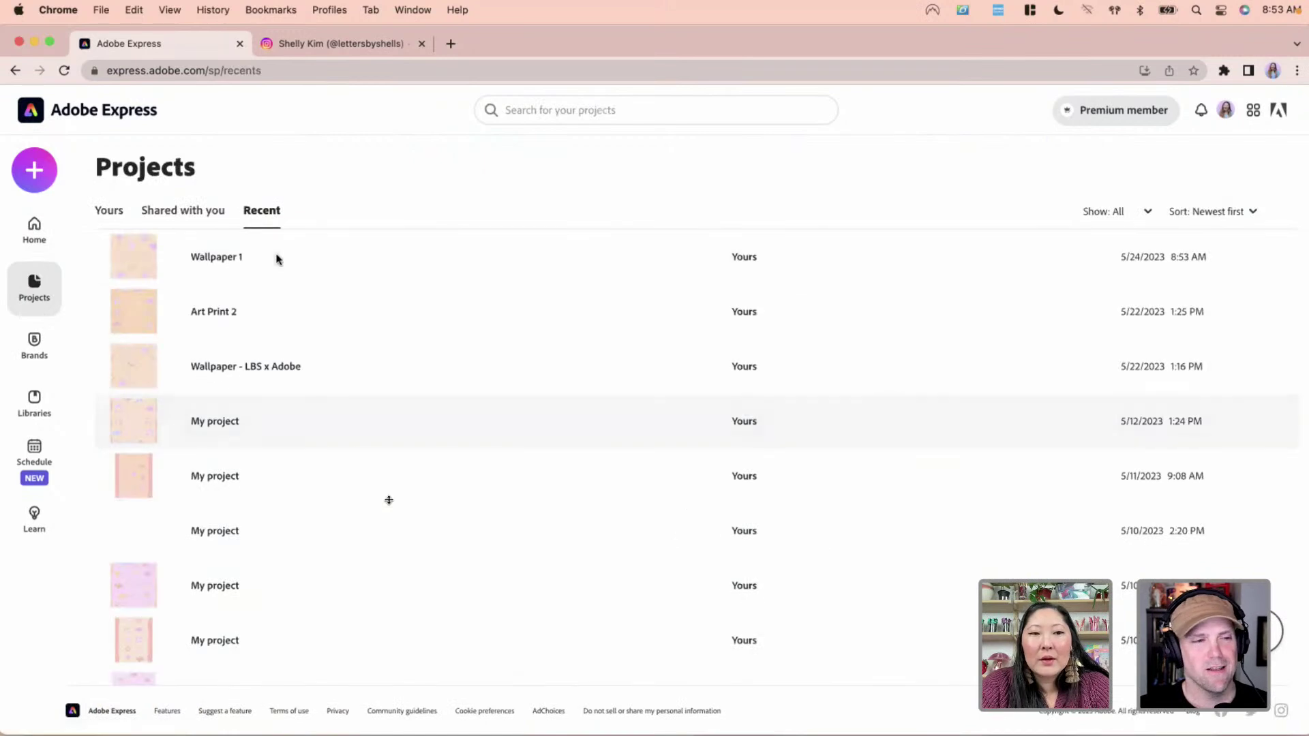
pyautogui.click(140, 257)
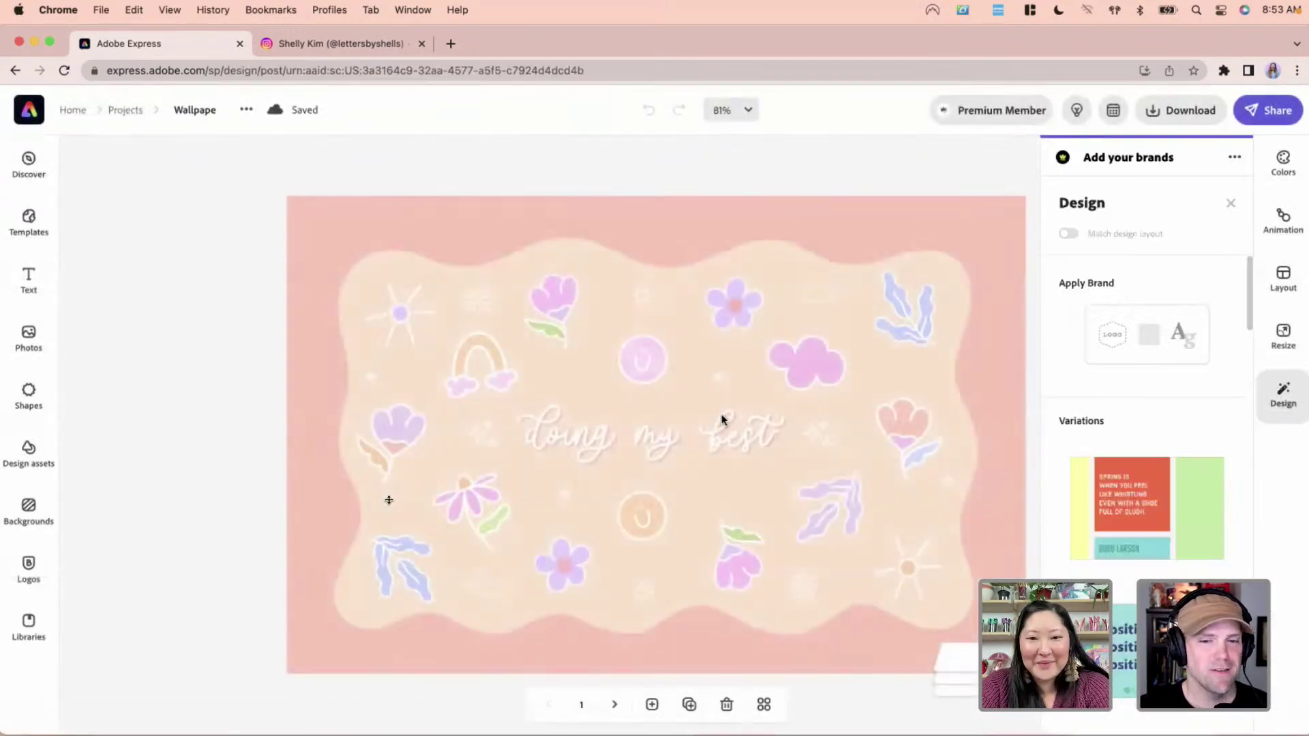
pyautogui.click(614, 706)
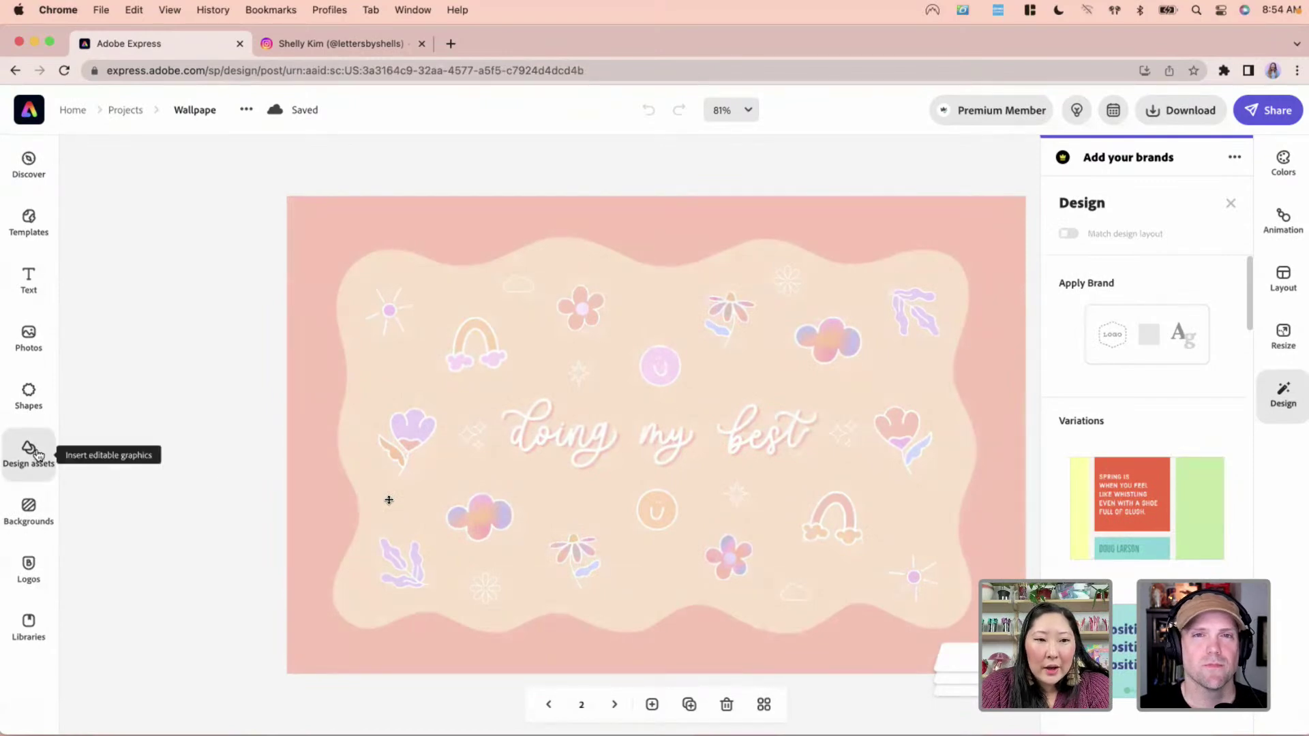
# Browse the available templates and design assets inside the editor, and close the library
pyautogui.click(21, 230)
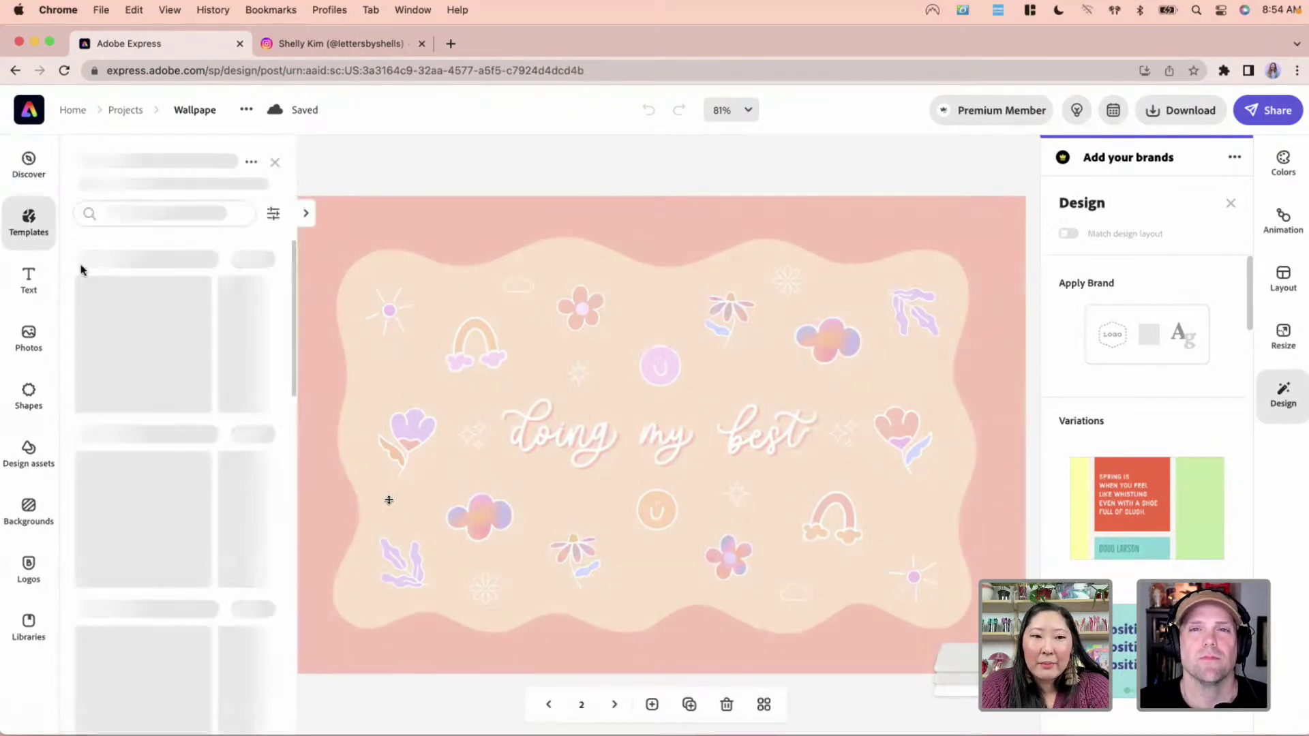
pyautogui.scroll(-3, 169, 373)
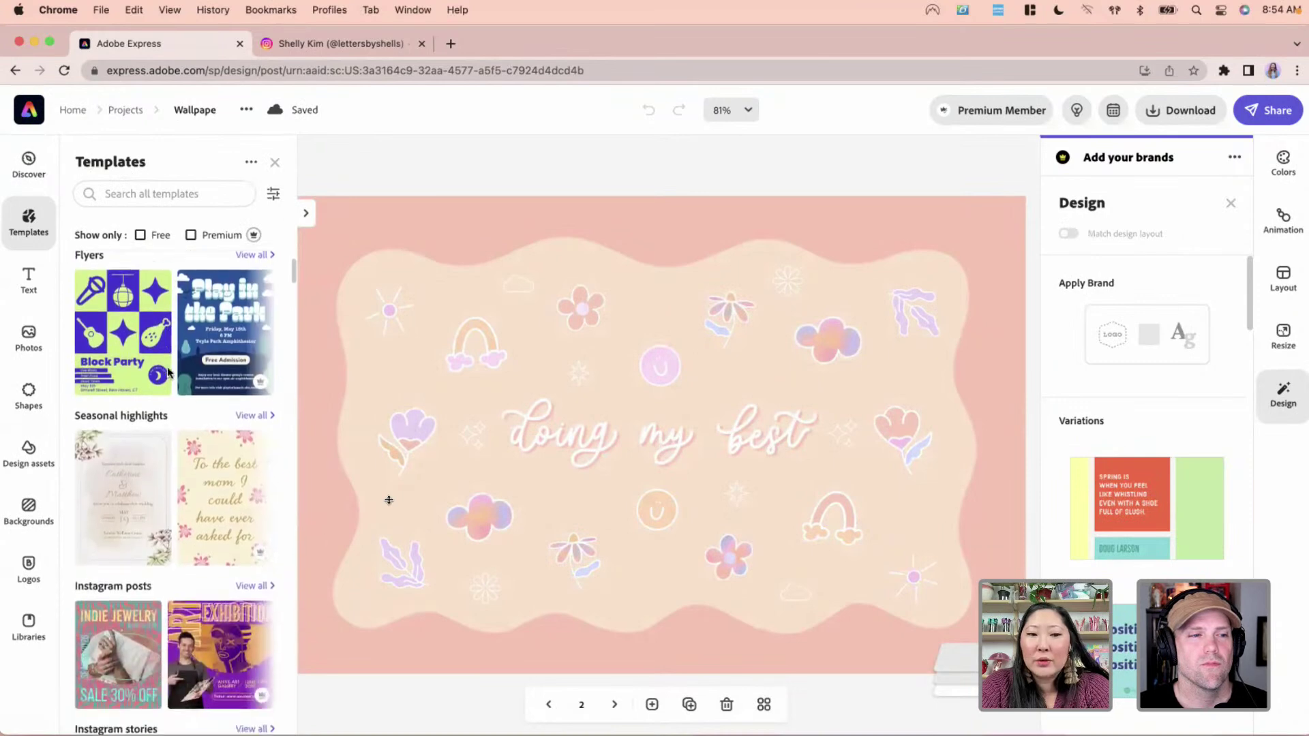
pyautogui.click(29, 469)
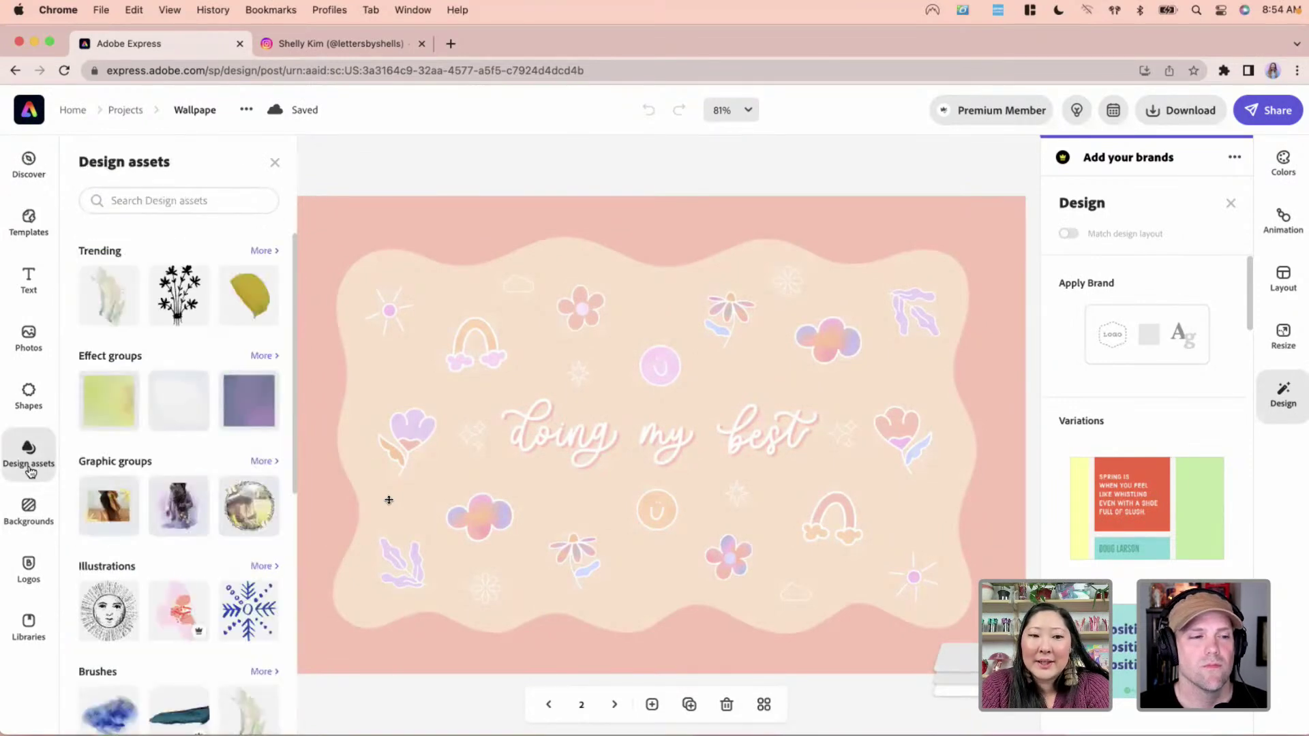
pyautogui.click(39, 226)
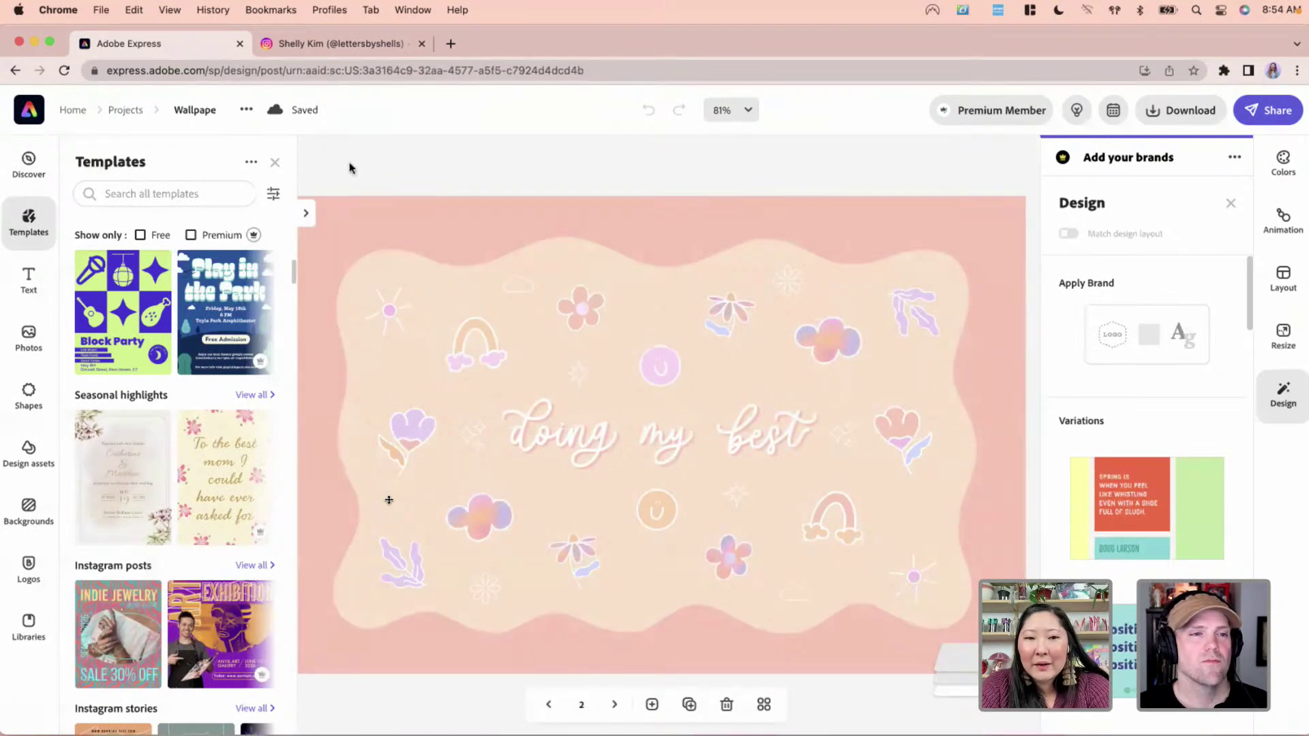
pyautogui.click(275, 167)
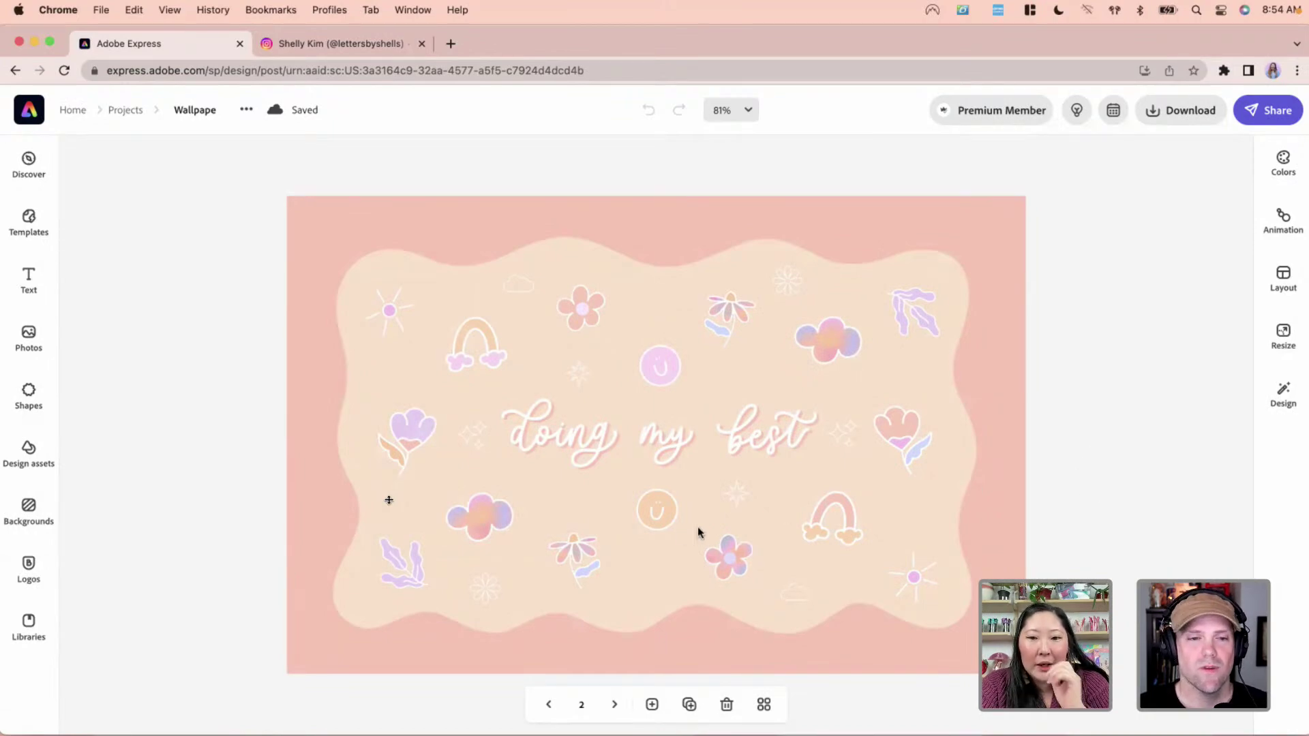
# Duplicate the small white eight-pointed star beside the orange smiley into the gap above the lower daisy
pyautogui.click(737, 495)
pyautogui.press('super+c')
pyautogui.press('super+v')
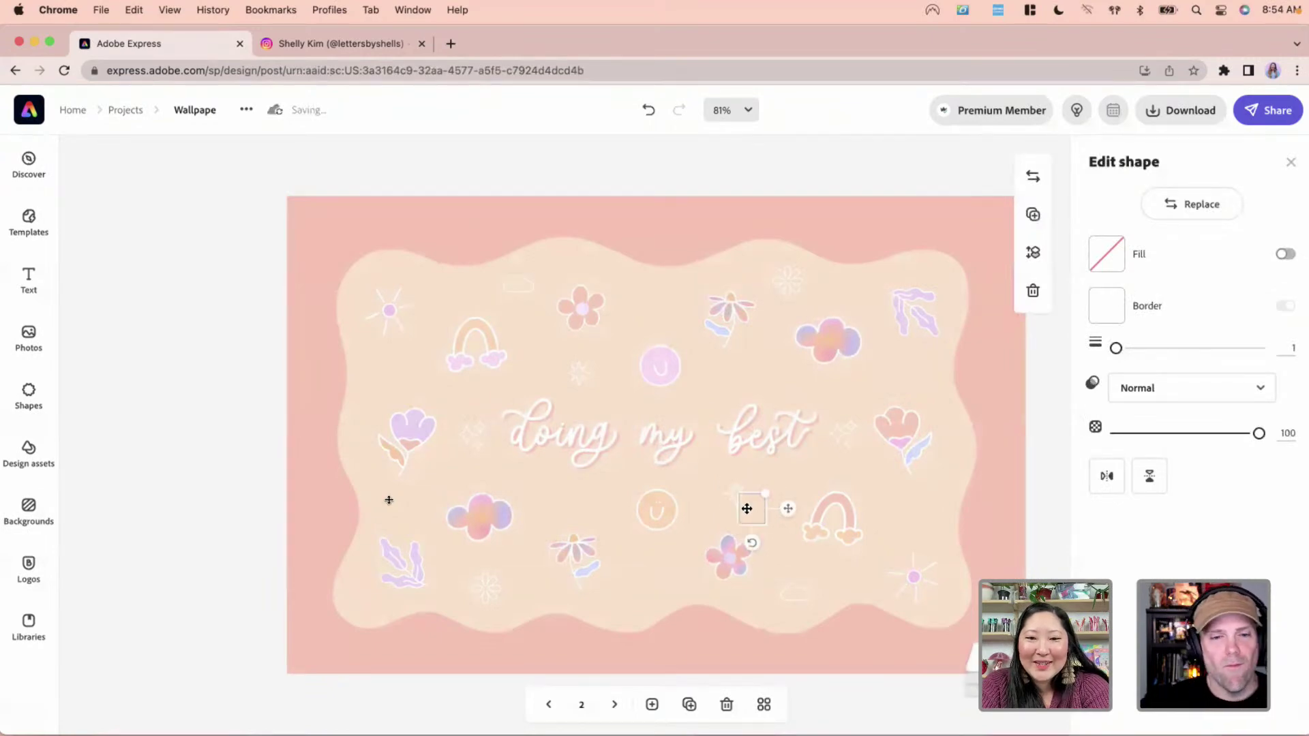
pyautogui.moveTo(785, 505); pyautogui.dragTo(598, 505)
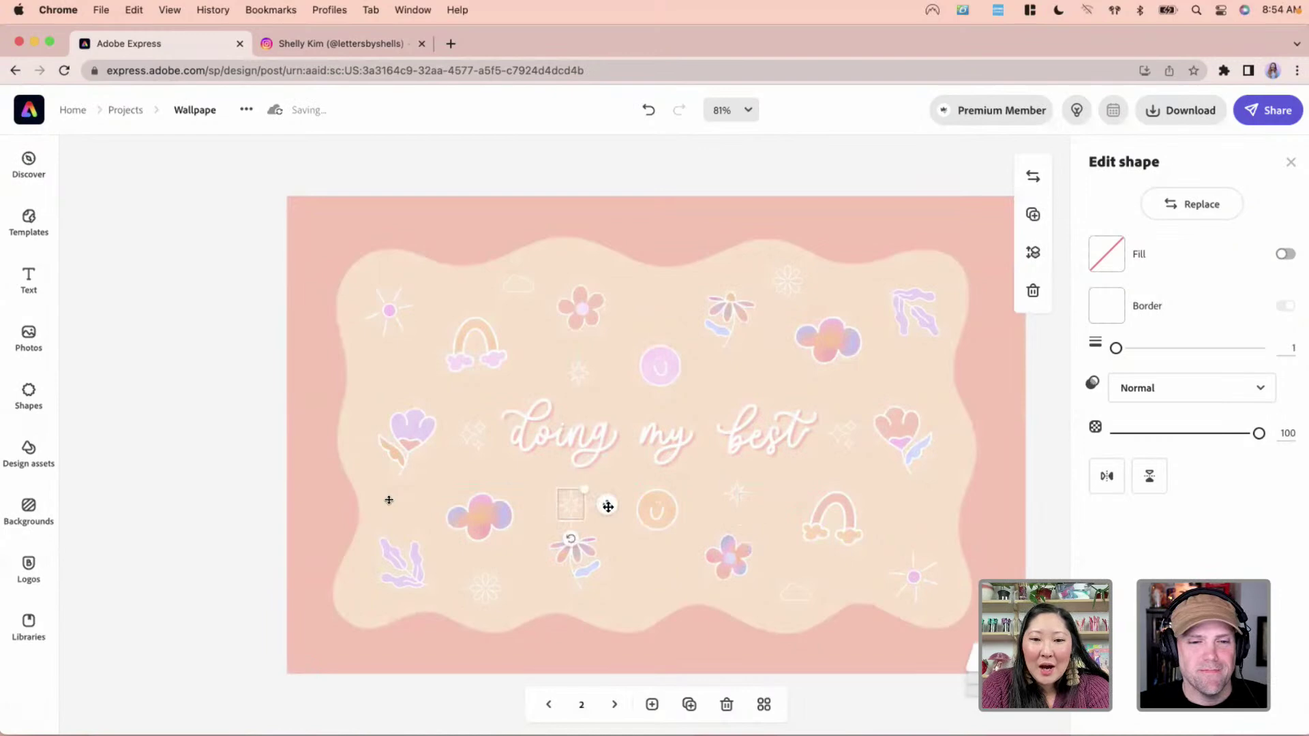
pyautogui.click(582, 579)
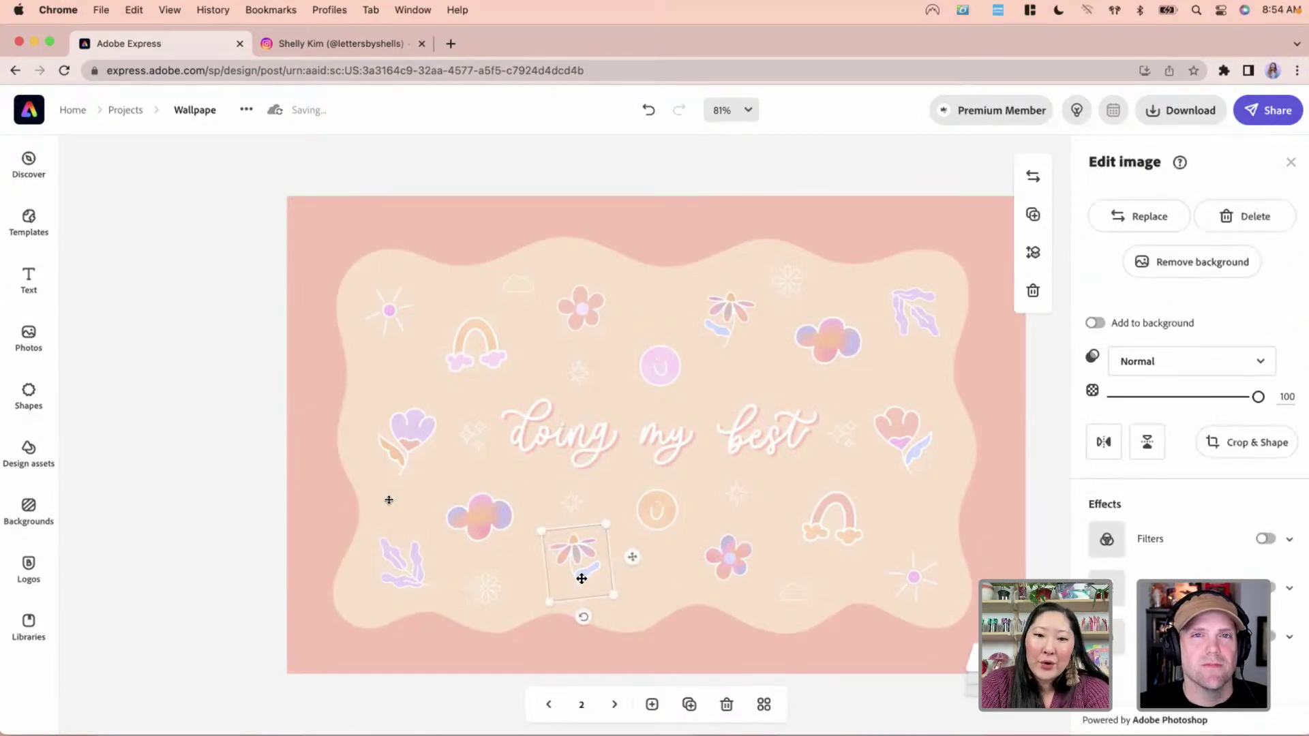
# Duplicate the white eight-pointed star above the lower daisy into the gap between the pink smiley and the upper gradient cloud
pyautogui.click(566, 502)
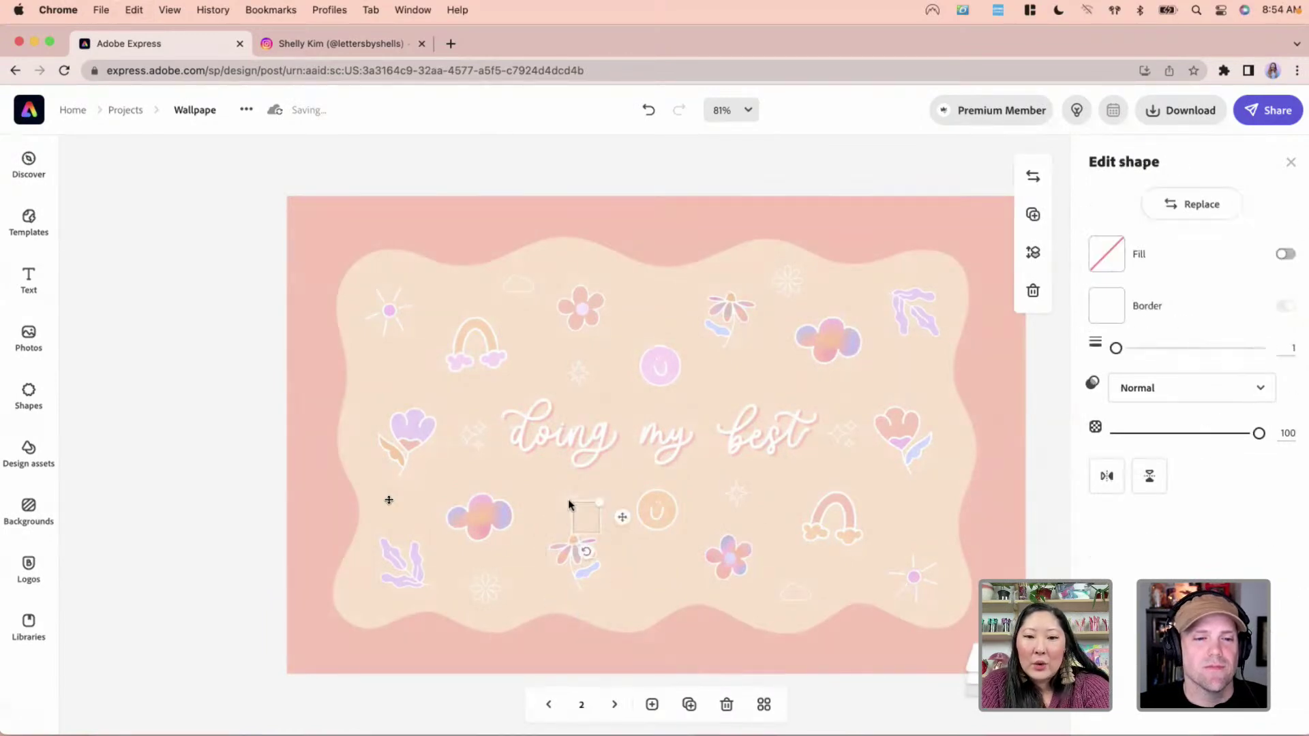
pyautogui.moveTo(619, 516); pyautogui.dragTo(795, 368)
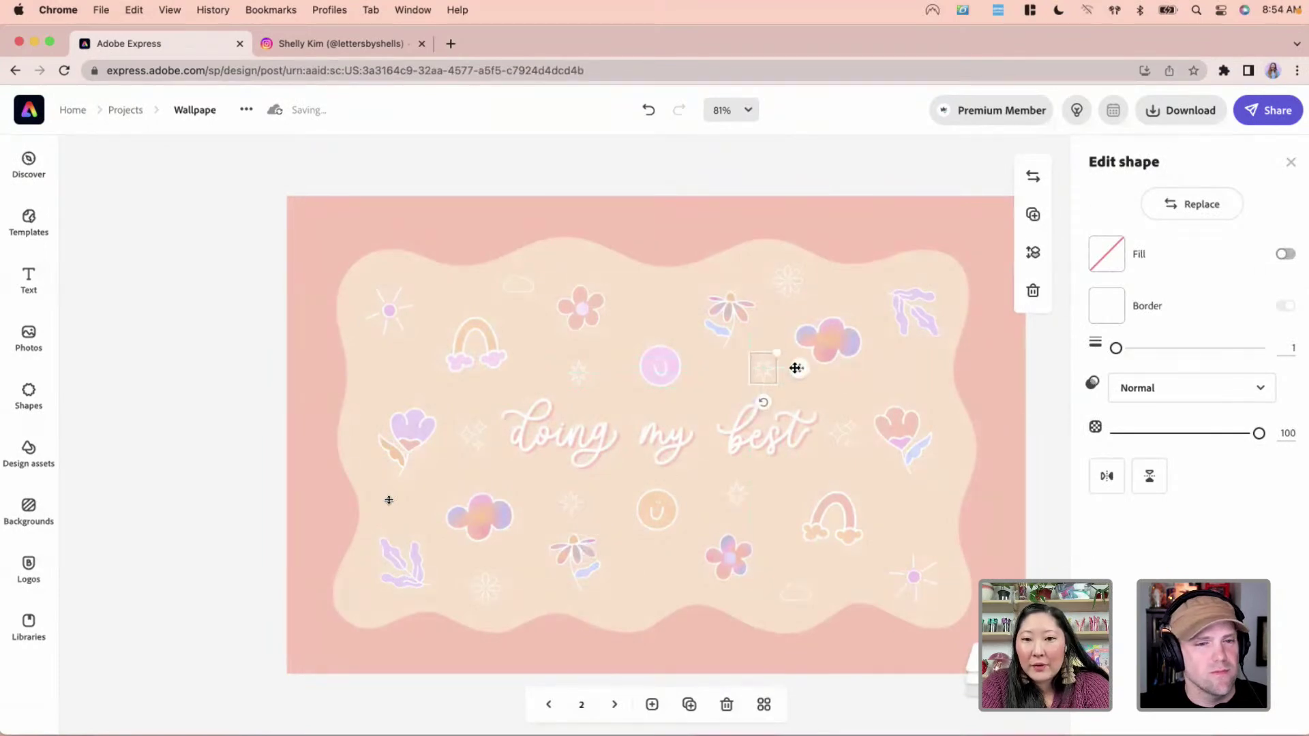
pyautogui.click(741, 317)
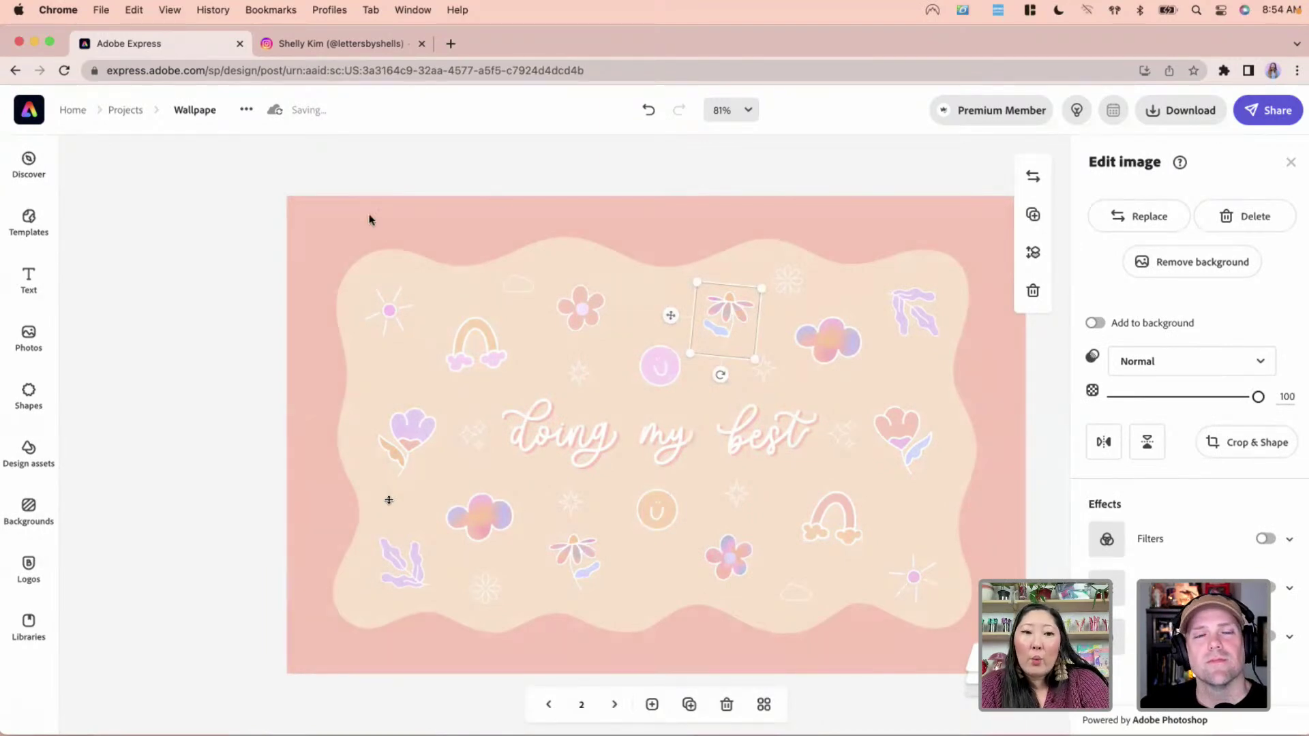
pyautogui.click(182, 264)
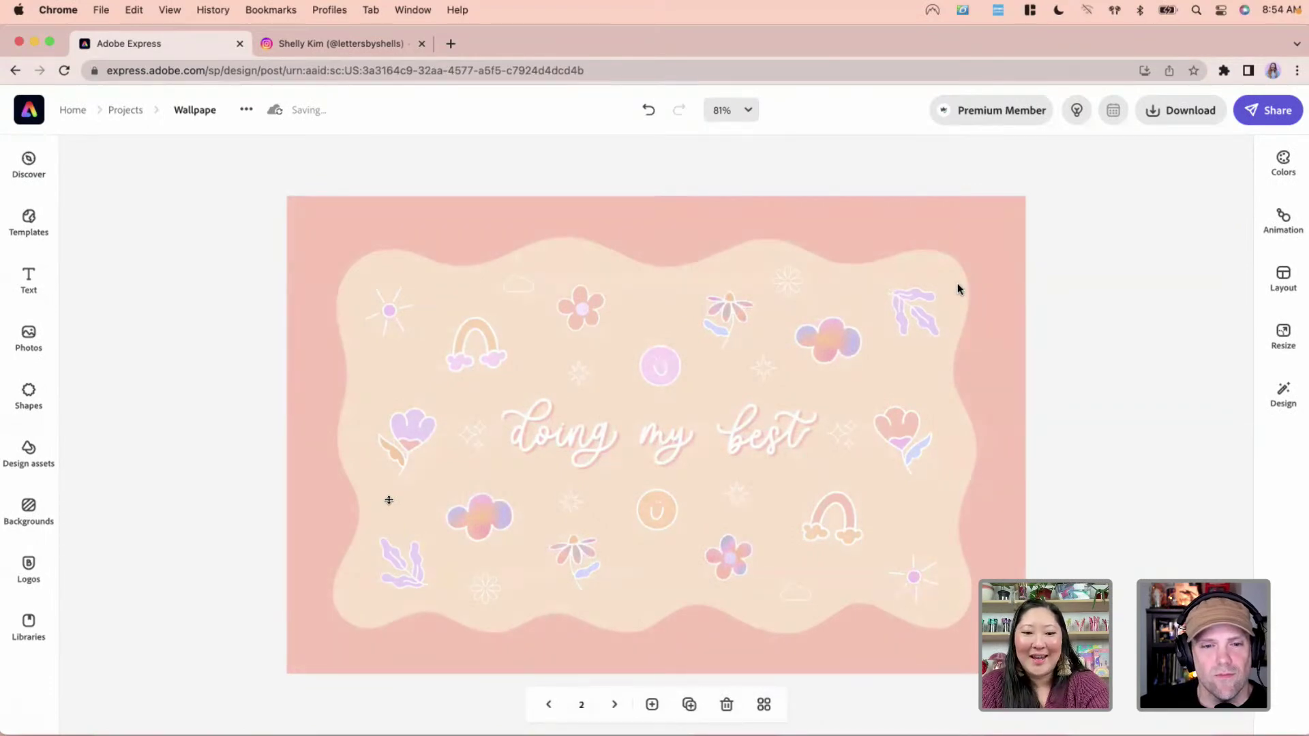
# View the original "doing my best" wallpaper on Desktop 2, and return to the Adobe Express design
pyautogui.hotkey('ctrl', 'Up')
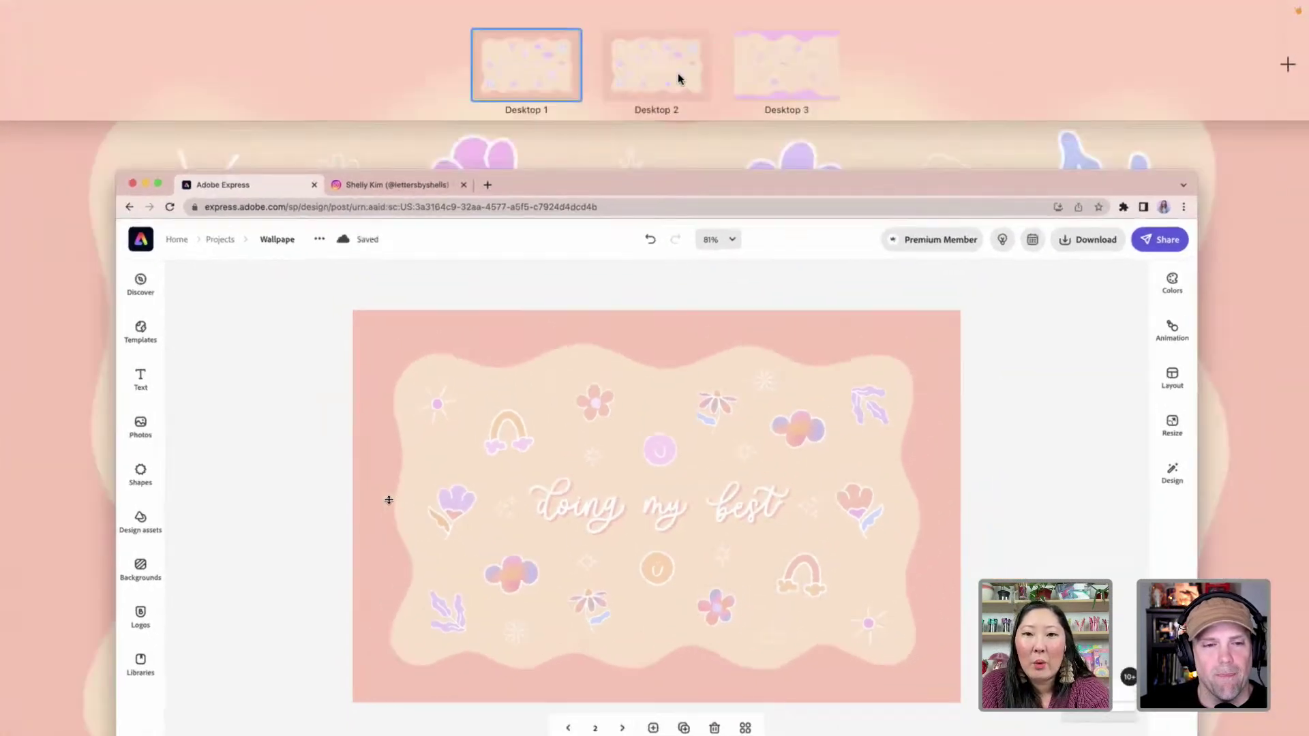
pyautogui.click(679, 79)
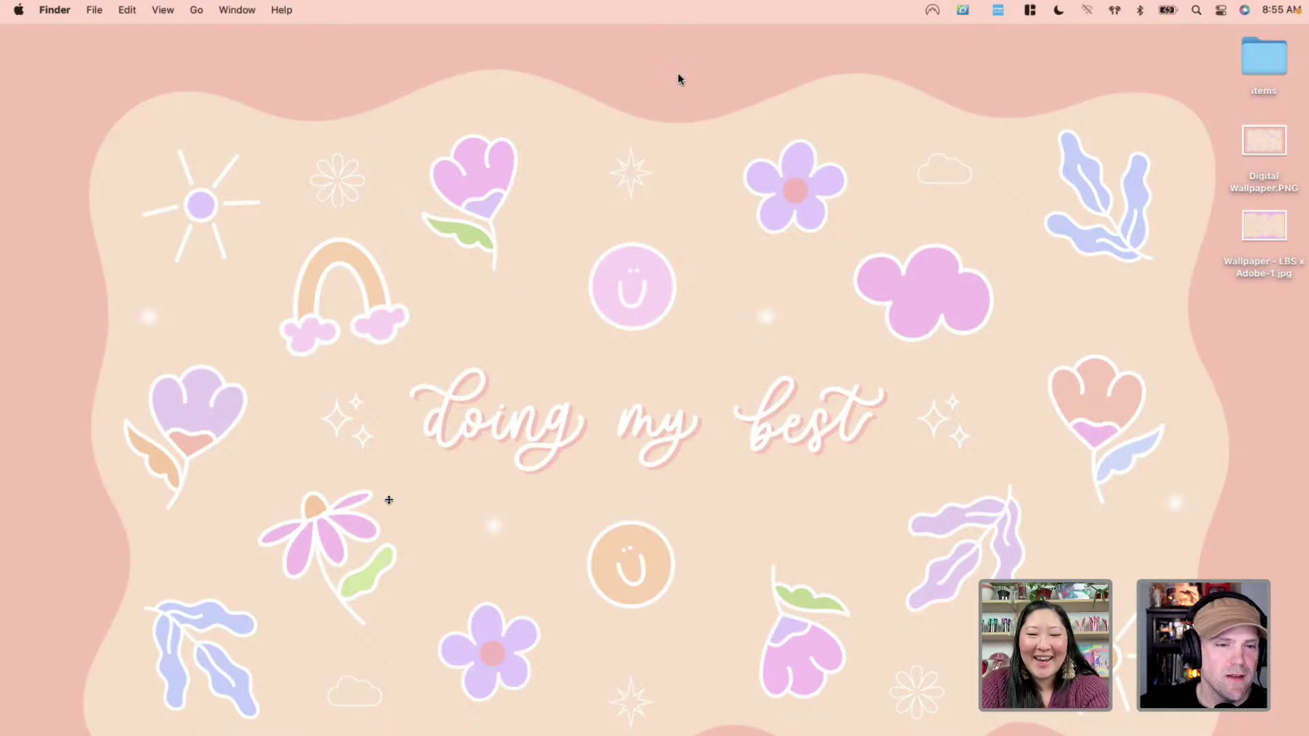
pyautogui.hotkey('ctrl', 'Up')
pyautogui.click(614, 62)
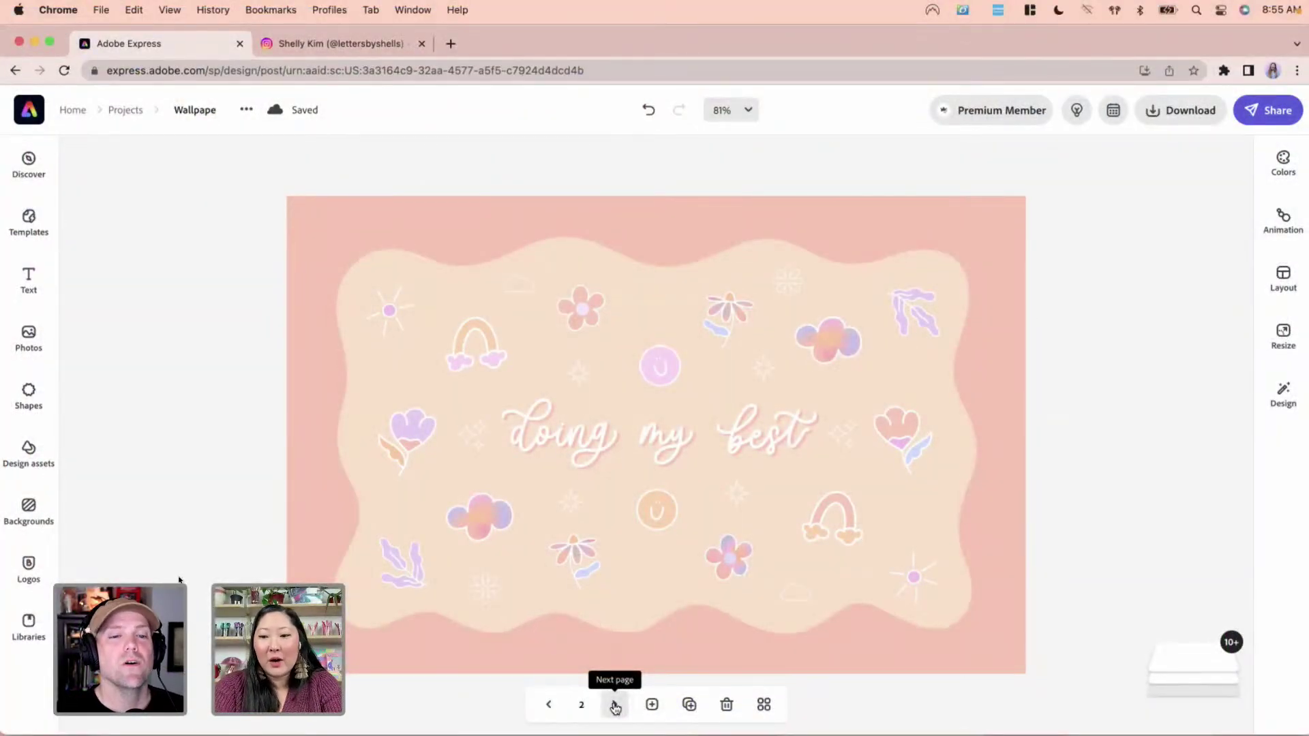
# Go to page 3 with the "Trust the process" design, view the matching wallpaper on Desktop 3, and return to Adobe Express
pyautogui.click(614, 706)
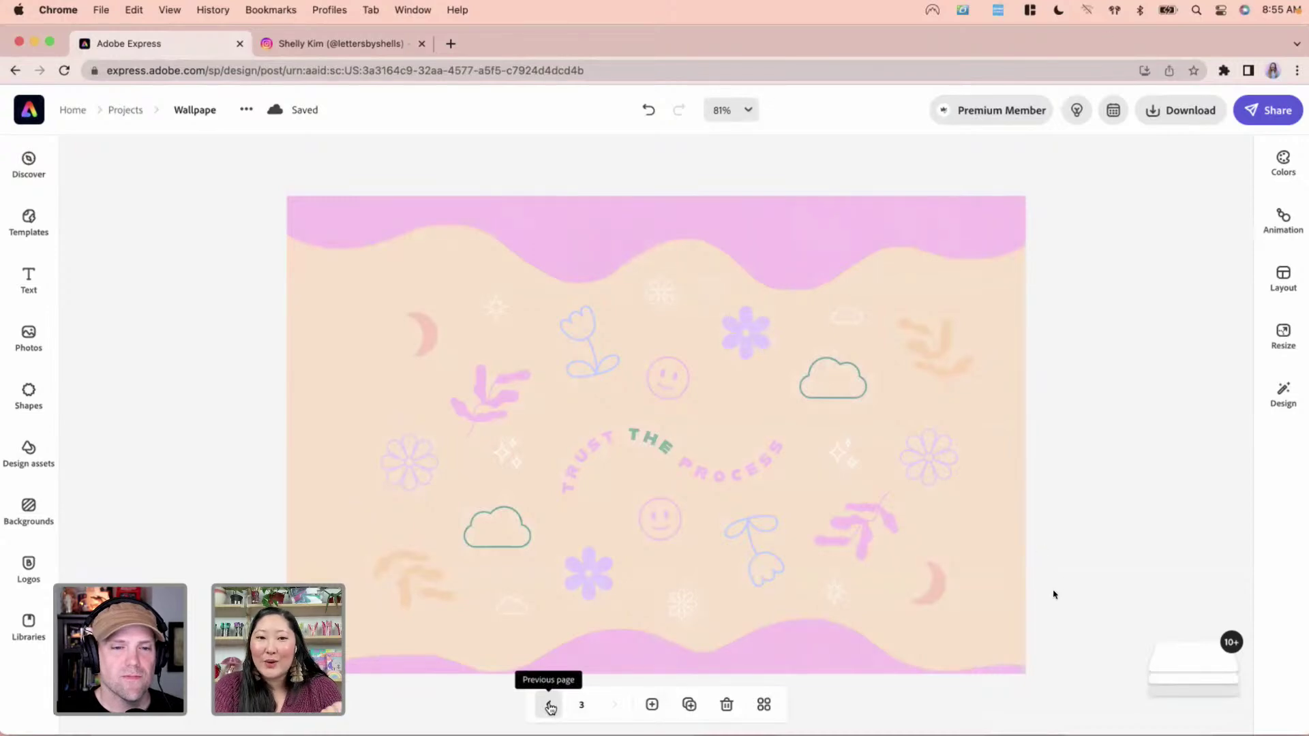
pyautogui.hotkey('ctrl', 'Up')
pyautogui.click(687, 95)
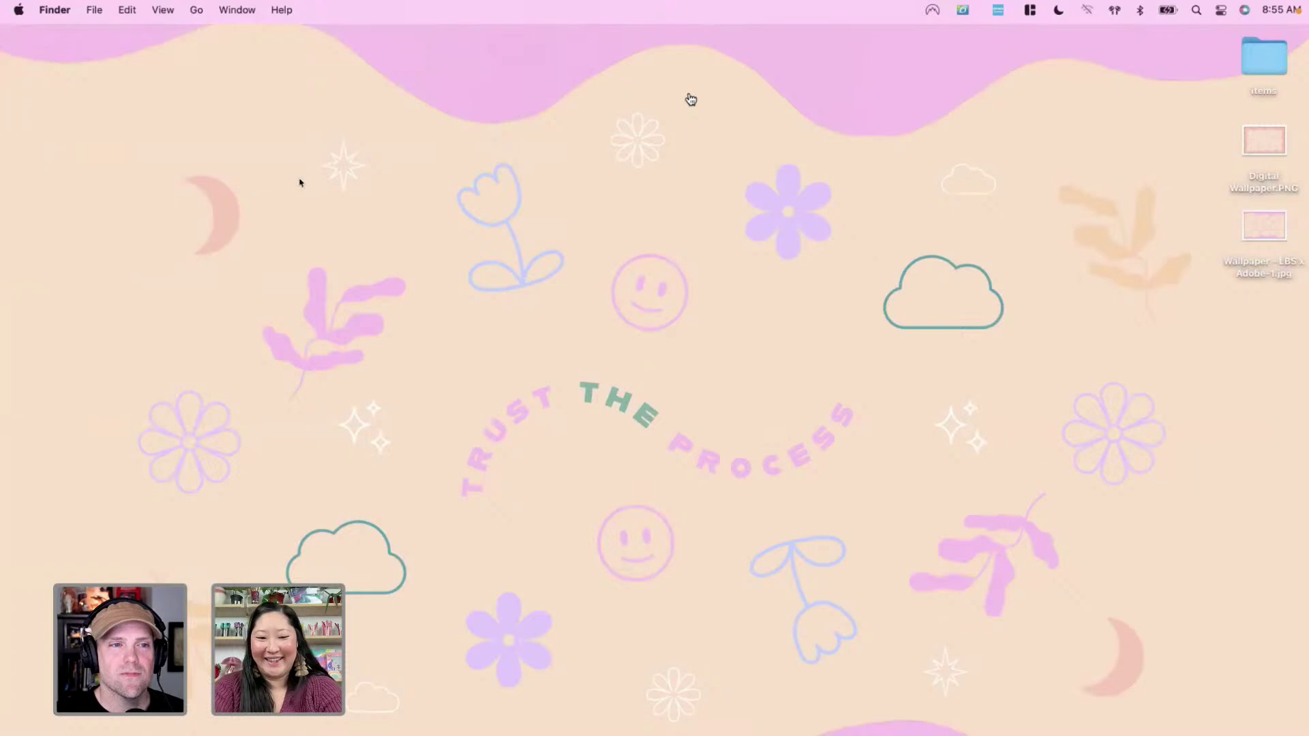
pyautogui.hotkey('ctrl', 'Up')
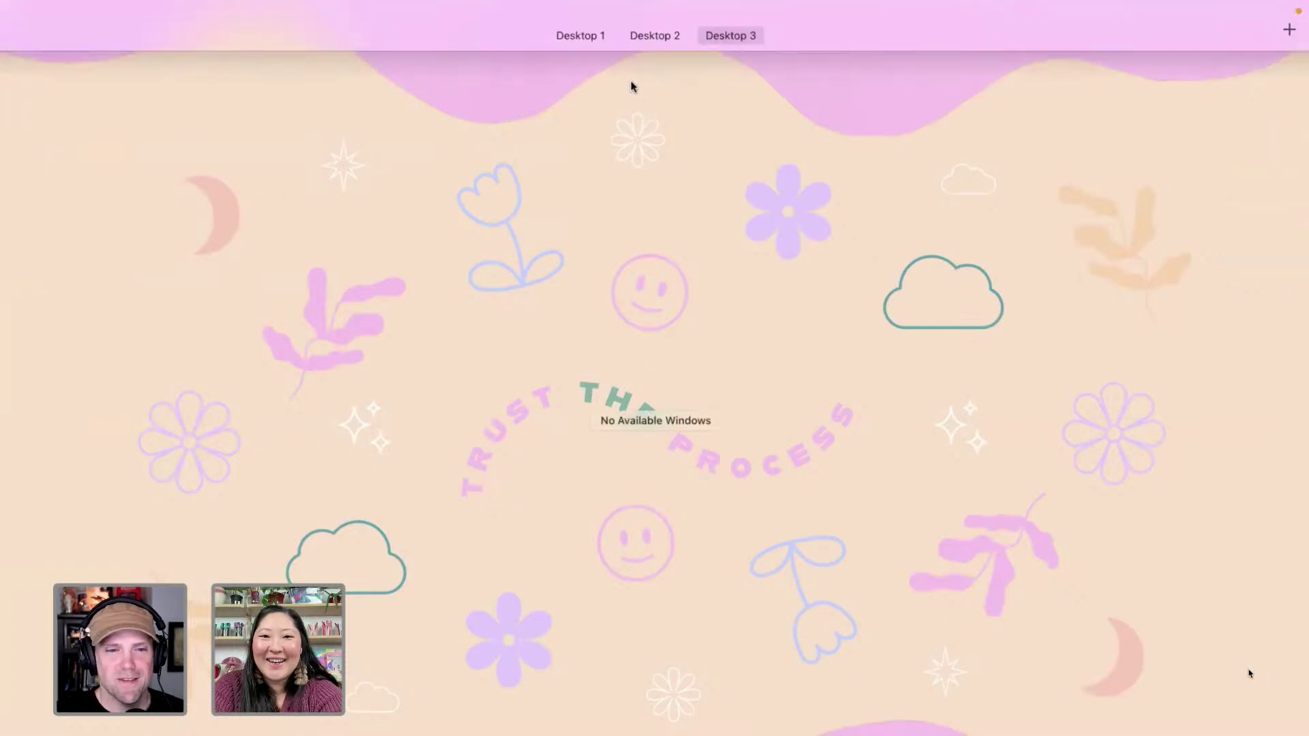
pyautogui.moveTo(586, 41)
pyautogui.click(556, 83)
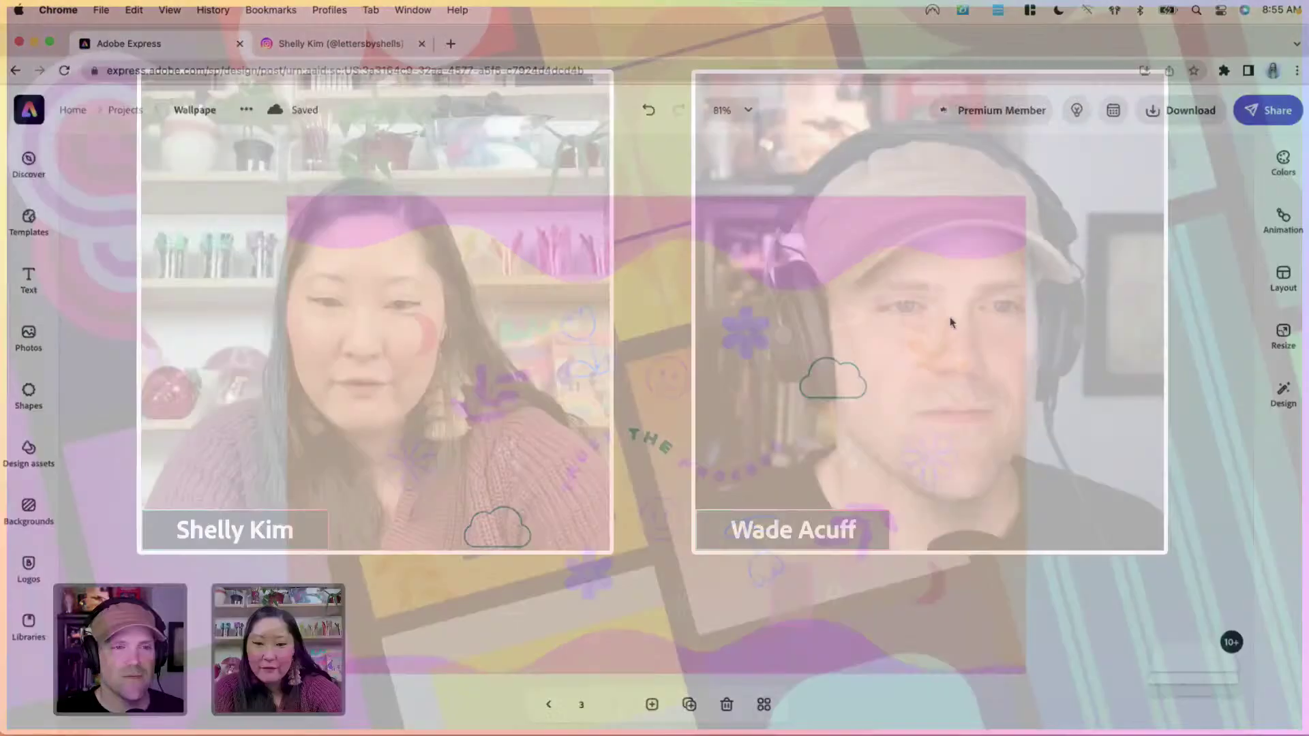